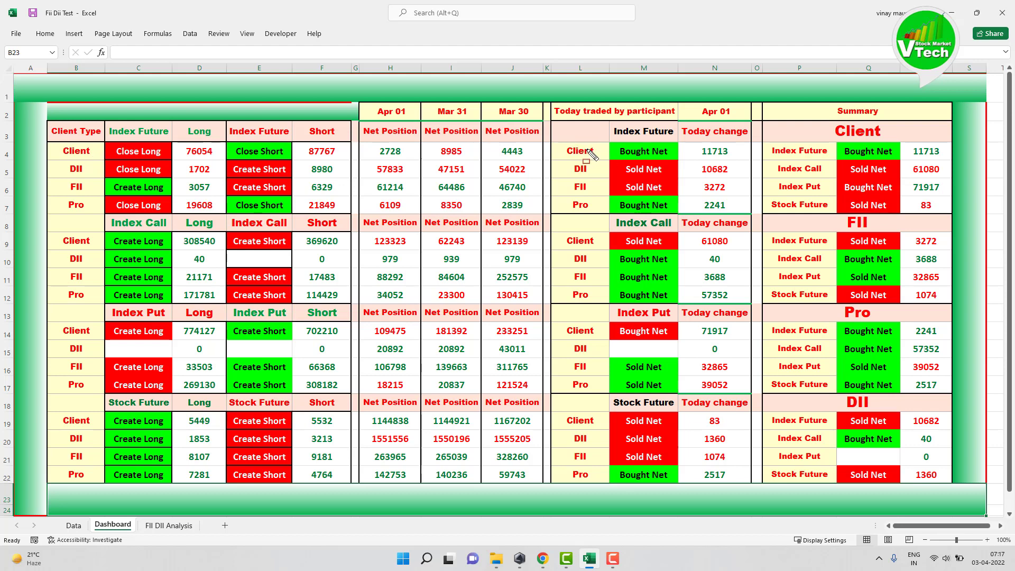
- Examine the Dashboard's traded-by-participant table and the Mar 30 index future changes on the FII DII Analysis sheet
mouse_move(553, 117)
mouse_down()
mouse_move(698, 351)
mouse_move(763, 502)
mouse_move(757, 487)
mouse_up()
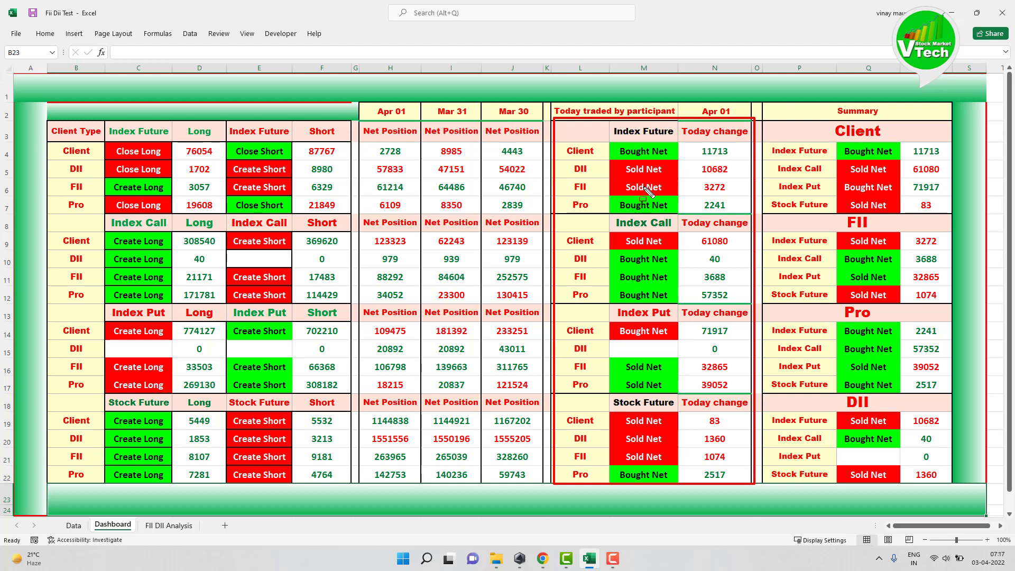
key(Escape)
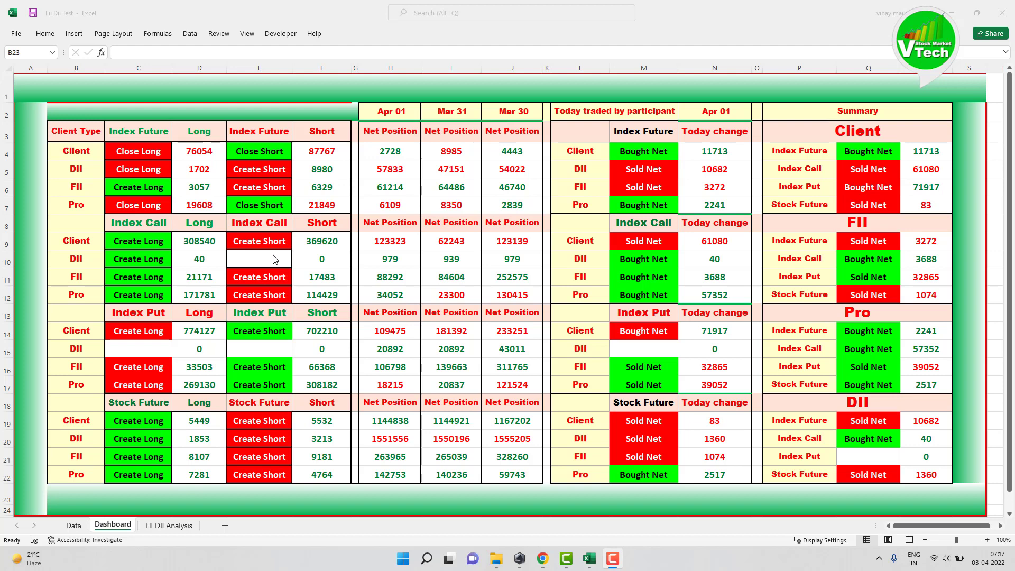
click(170, 528)
click(170, 525)
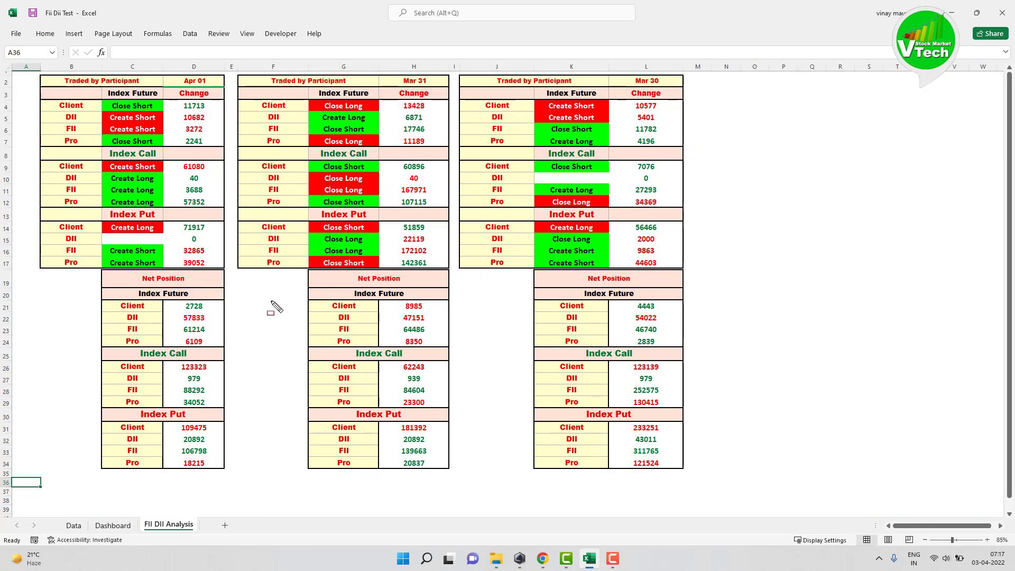
drag(629, 96, 661, 143)
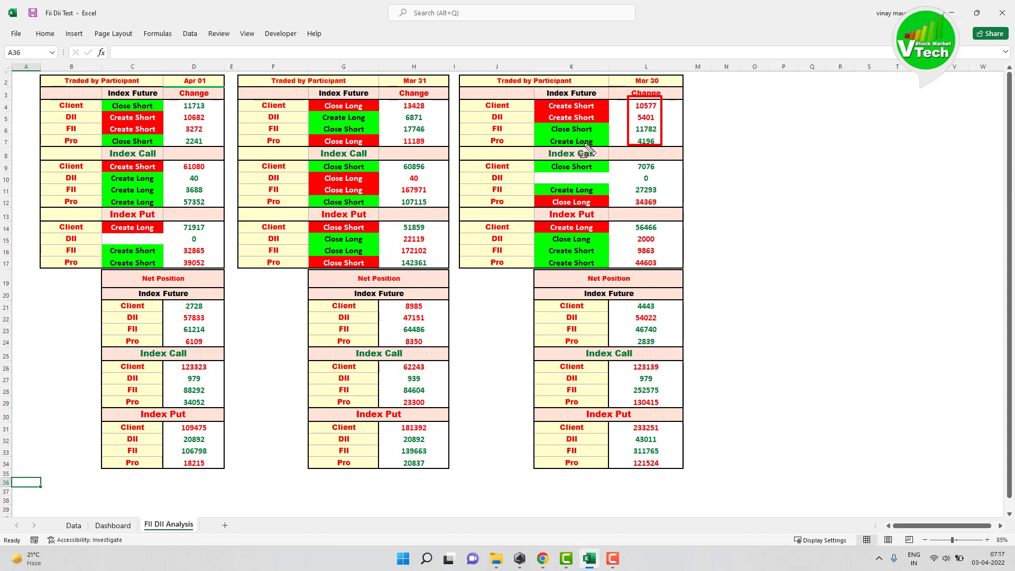
mouse_move(544, 104)
mouse_down()
mouse_move(560, 98)
mouse_move(603, 124)
mouse_move(581, 132)
mouse_move(603, 136)
mouse_up()
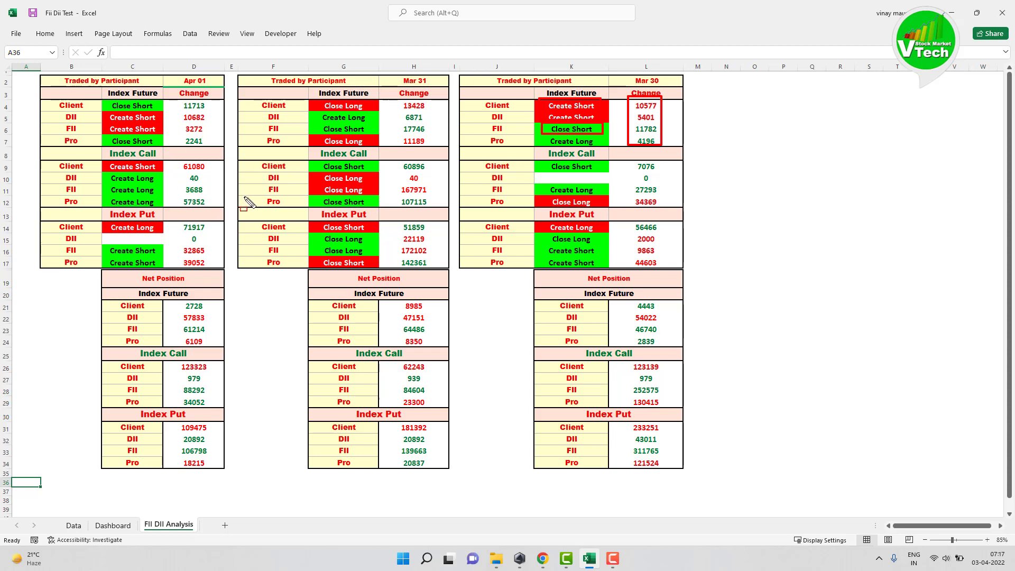
key(Escape)
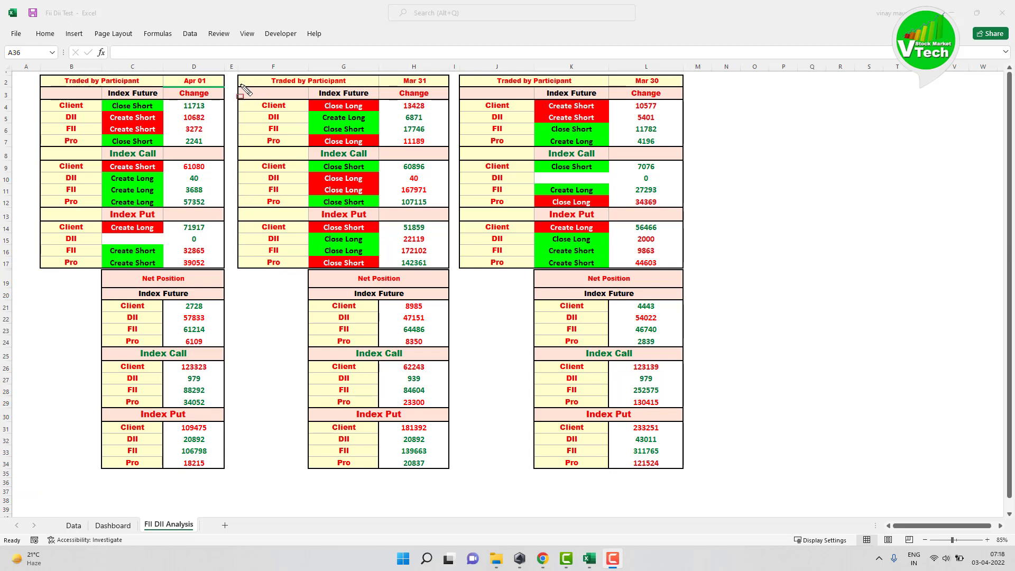
- Compare the Apr 01 and Mar 31 change and net position columns on the FII DII Analysis sheet
mouse_move(240, 83)
mouse_down()
mouse_move(385, 150)
mouse_move(447, 148)
mouse_up()
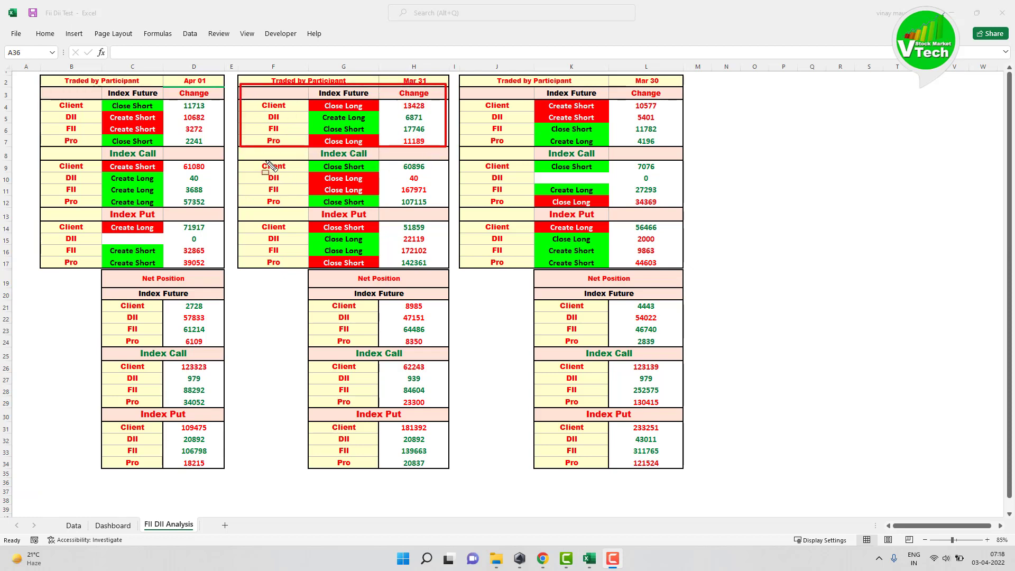
mouse_move(236, 161)
mouse_down()
mouse_move(381, 203)
mouse_move(440, 205)
mouse_up()
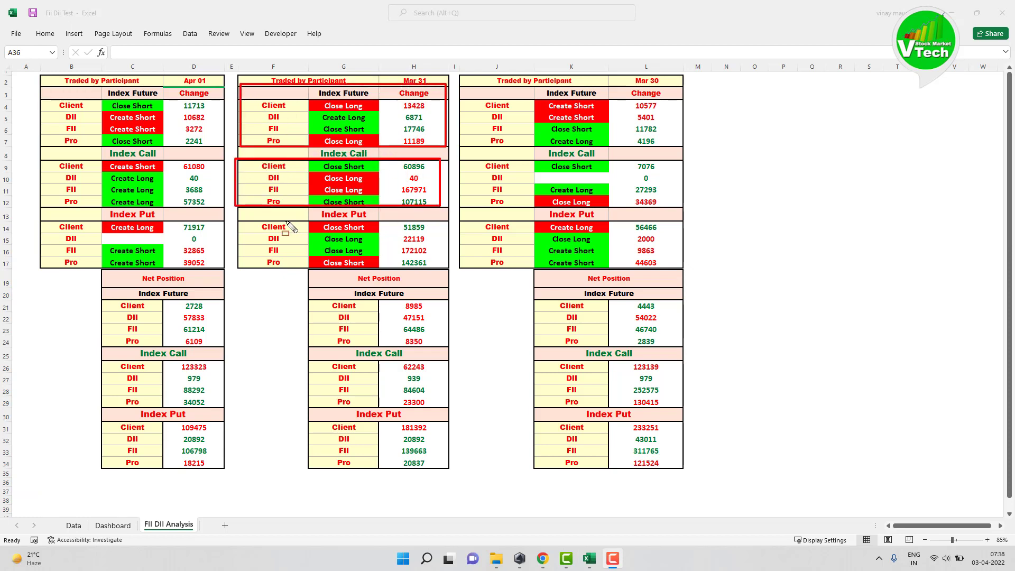
mouse_move(241, 219)
mouse_down()
mouse_move(396, 271)
mouse_move(449, 270)
mouse_up()
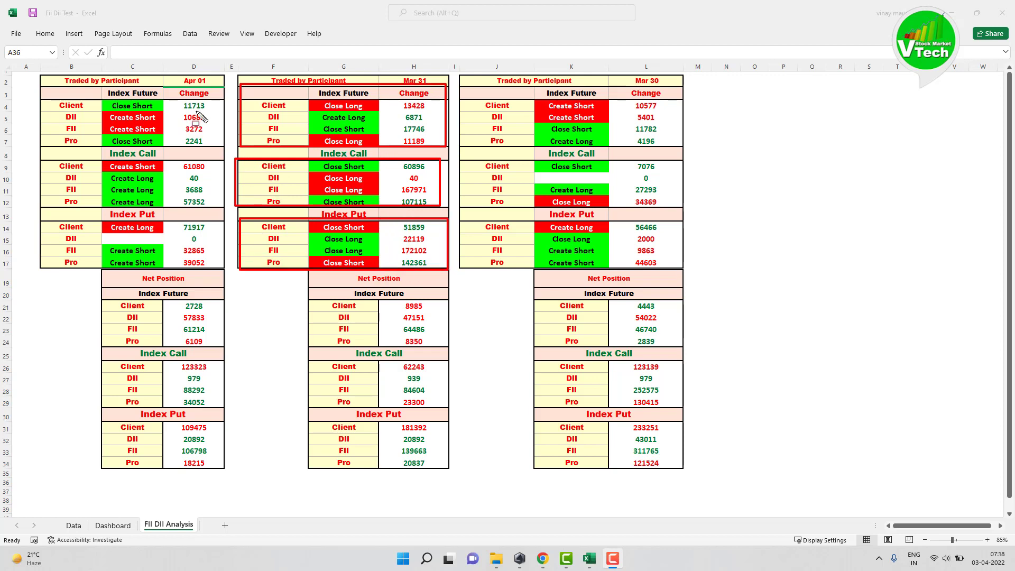
drag(166, 75, 227, 269)
drag(375, 67, 453, 269)
mouse_move(161, 290)
mouse_down()
mouse_move(217, 476)
mouse_move(226, 470)
mouse_up()
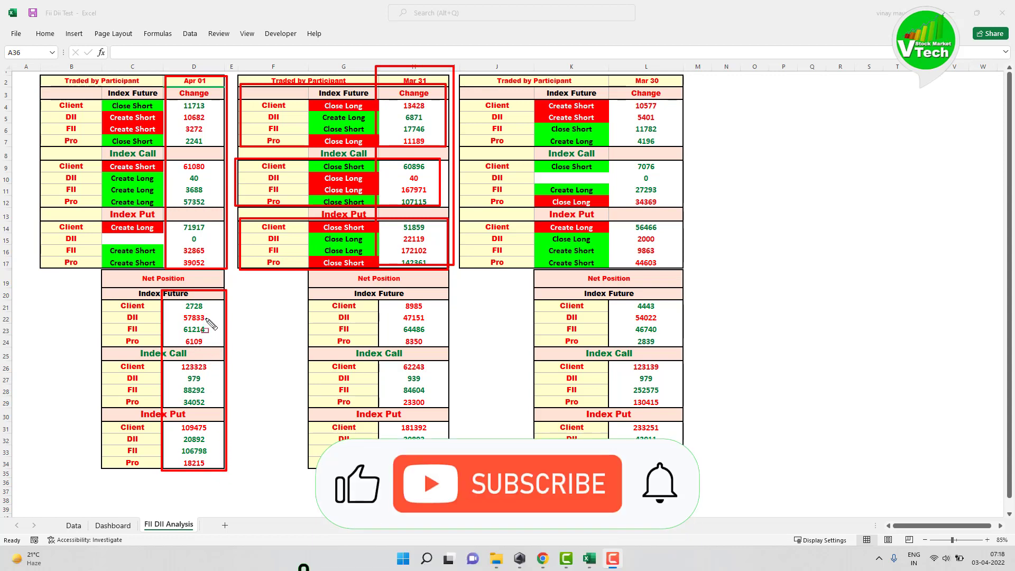
mouse_move(377, 293)
mouse_down()
mouse_move(378, 323)
mouse_move(449, 474)
mouse_up()
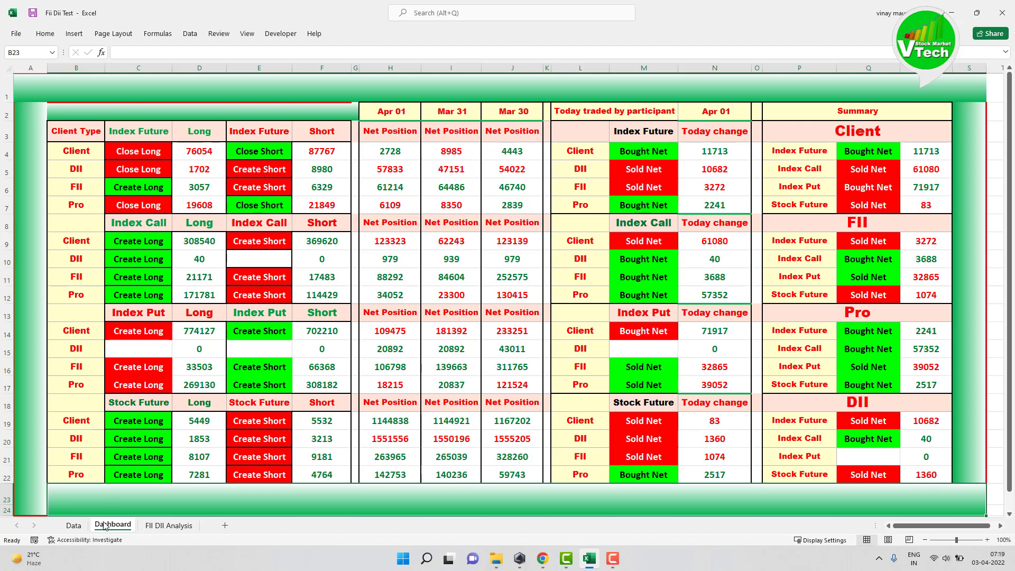
- Review the layout of the Data, Dashboard and FII DII Analysis sheets, comparing the last two
click(73, 526)
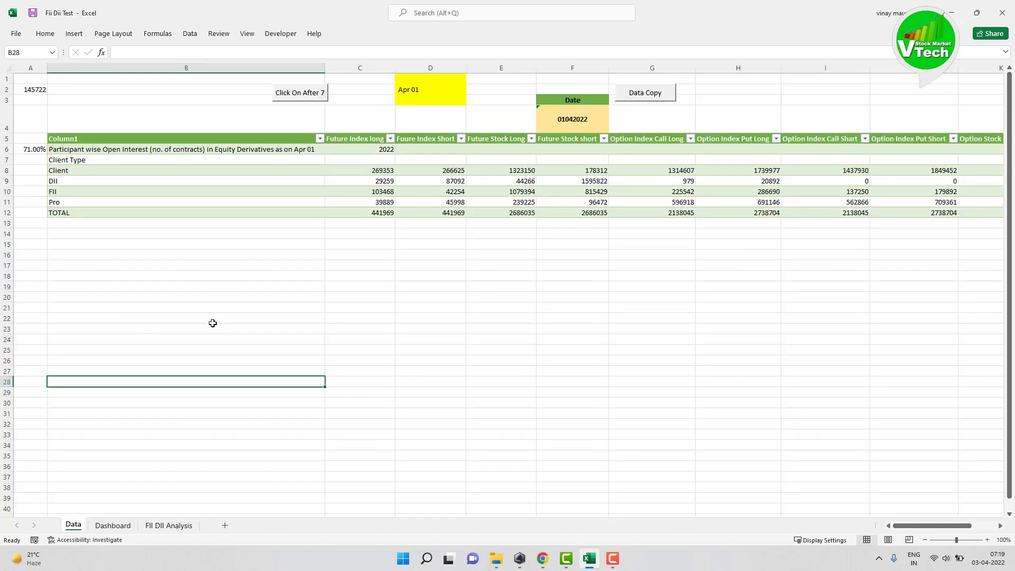
click(112, 526)
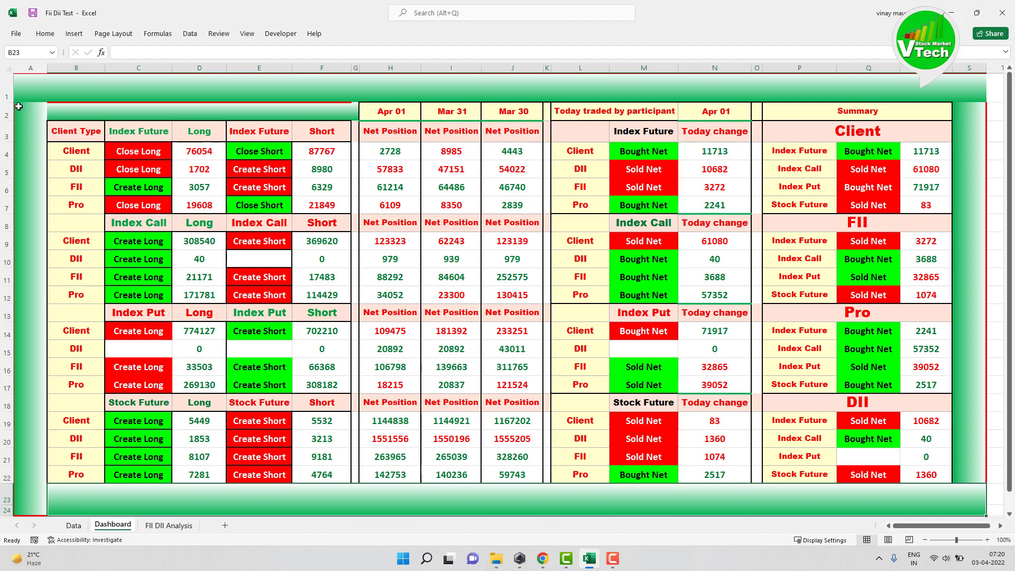
click(167, 525)
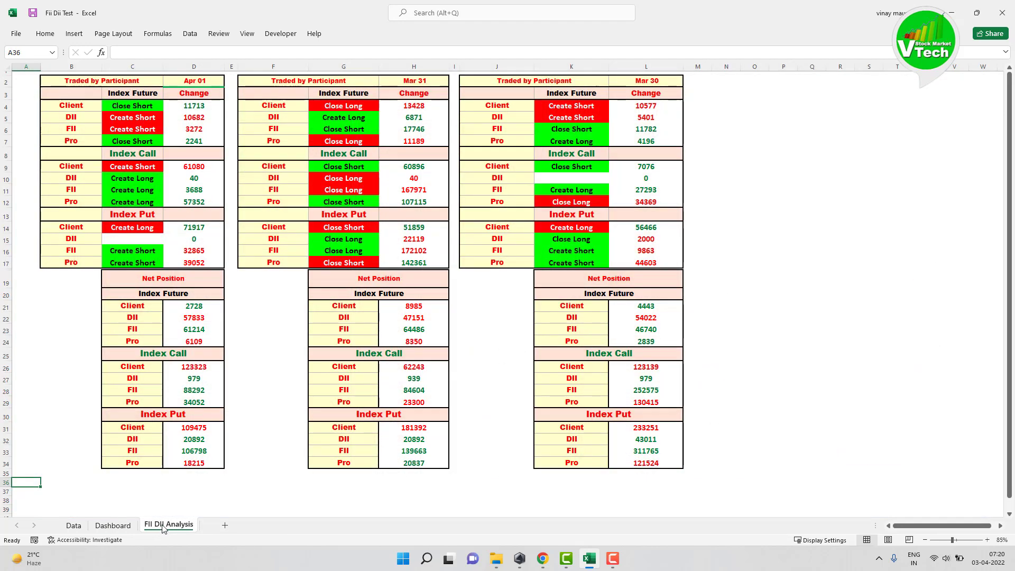
click(121, 524)
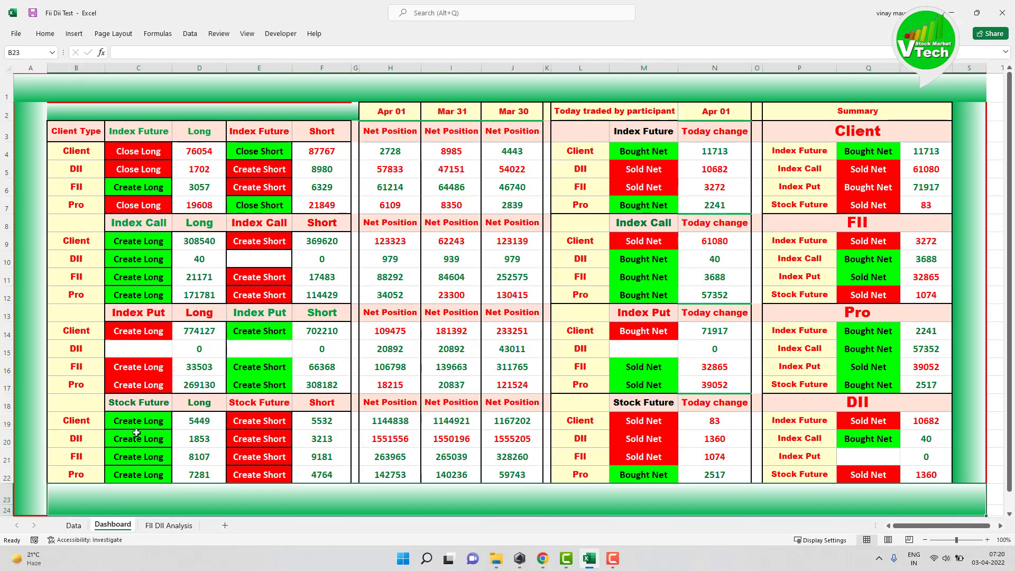
click(163, 527)
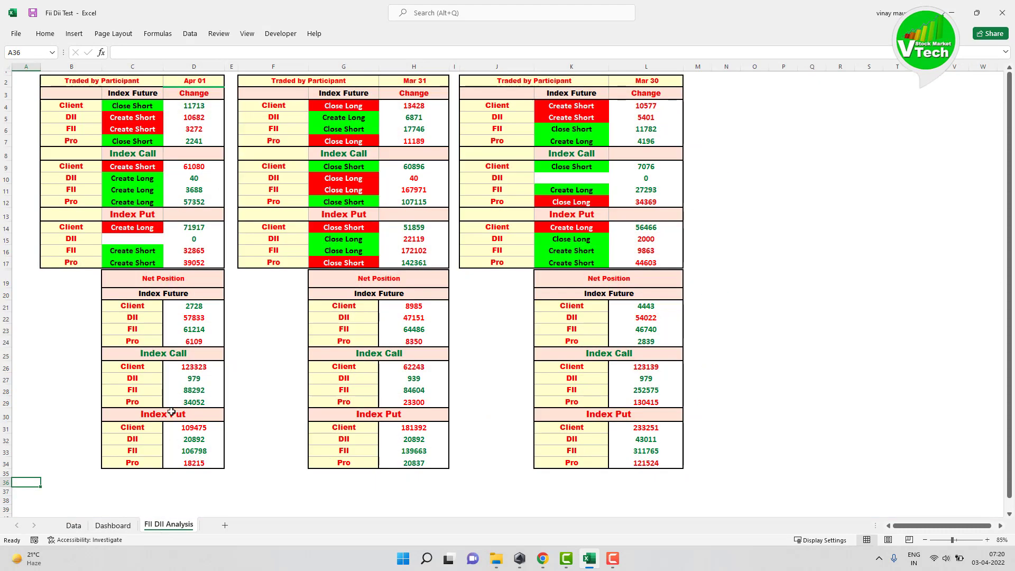
click(119, 526)
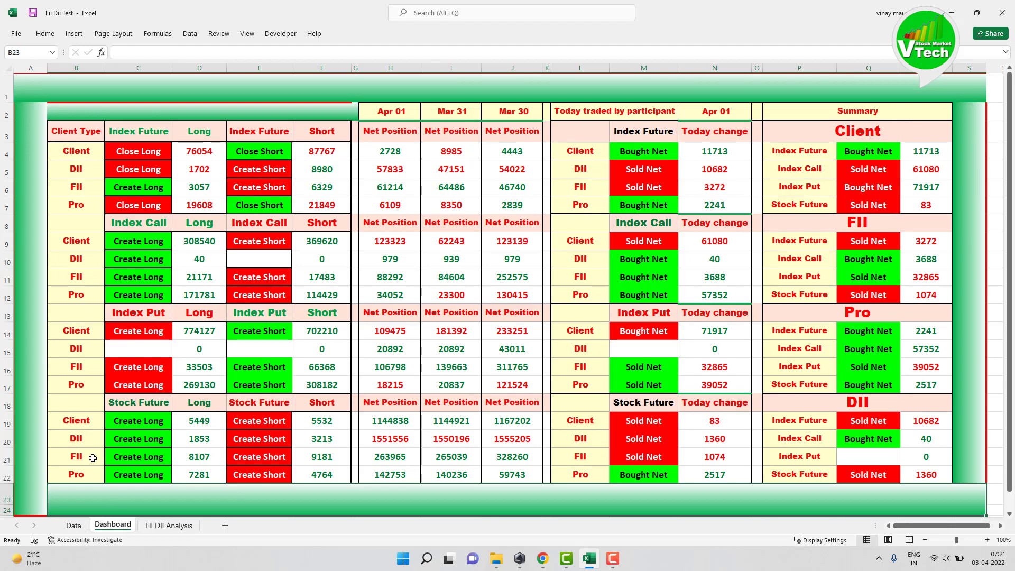
click(159, 528)
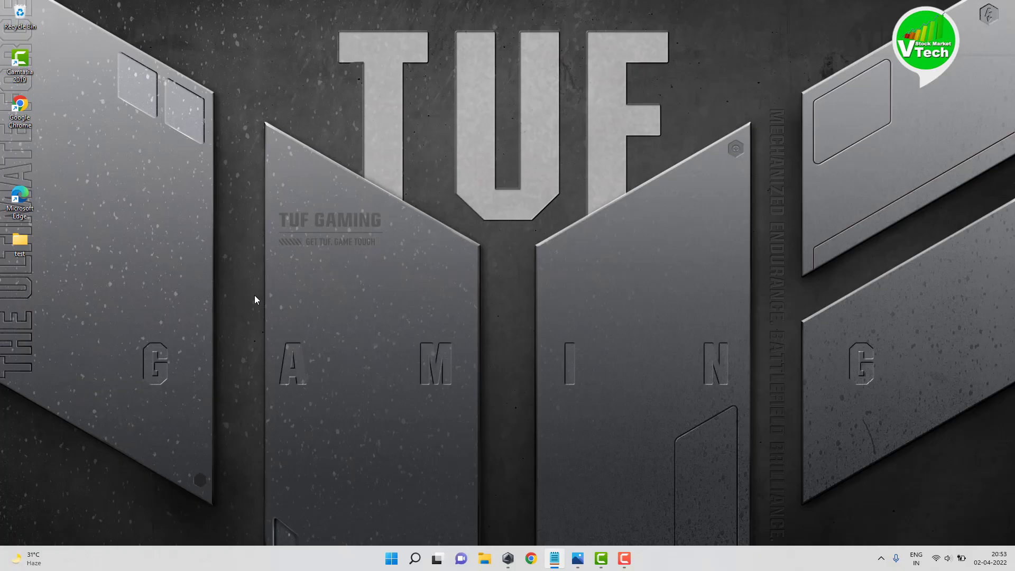
- Open the Fii Dii Test workbook from the desktop's test folder and display its All Data sheet
double_click(19, 242)
double_click(164, 161)
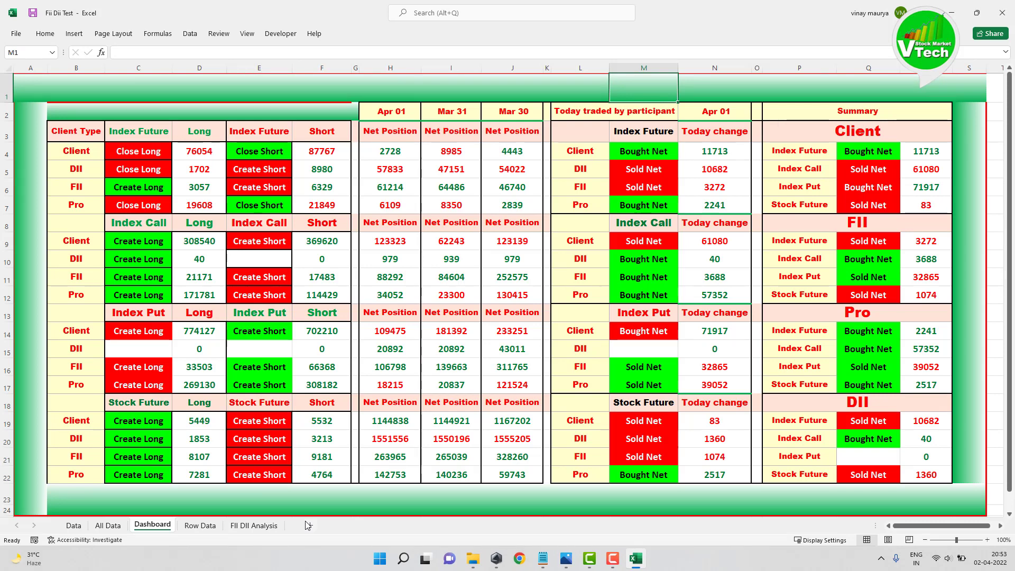
click(201, 500)
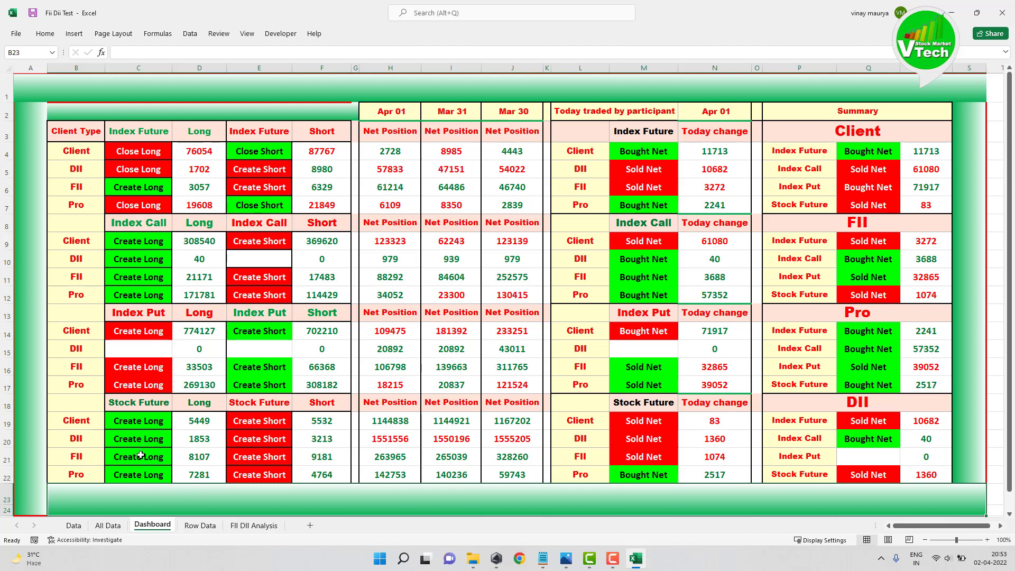
click(108, 526)
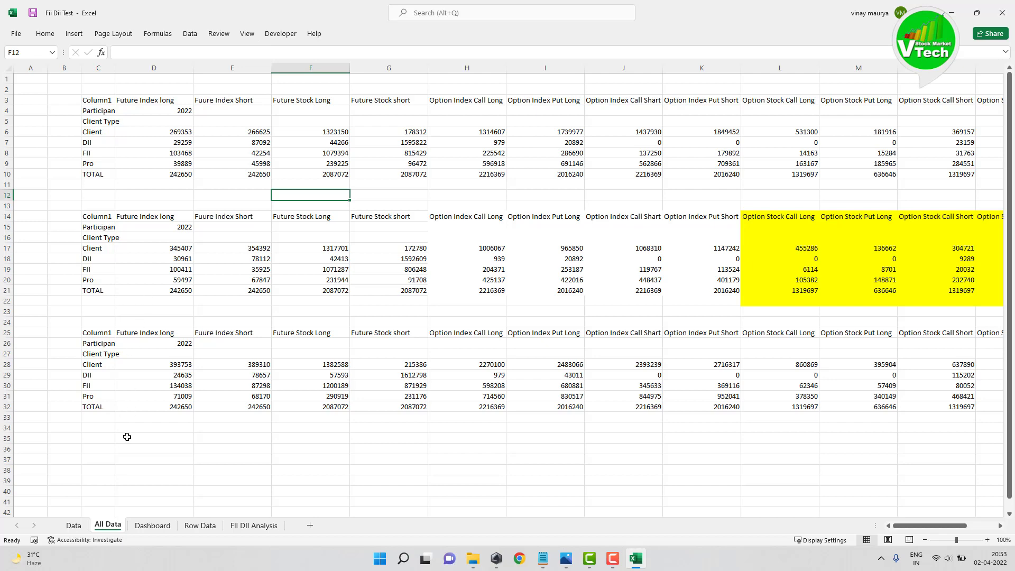
- Open the code of Module1 in the workbook's Visual Basic editor
click(280, 33)
click(21, 61)
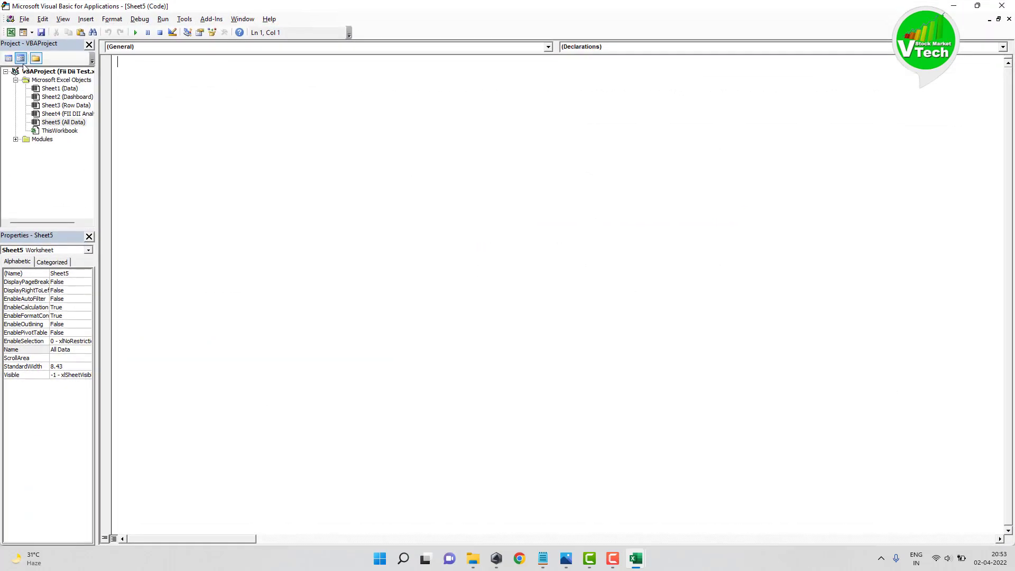
double_click(48, 149)
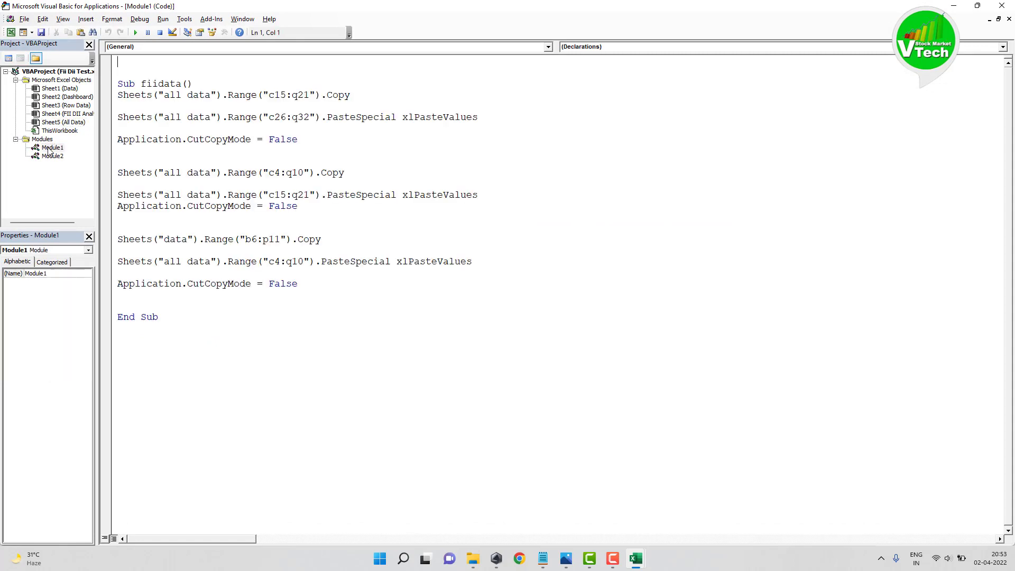
- Duplicate the c15:q21 to c26:q32 copy-and-paste block, placing the copy directly below the Sub fiidata() line
drag(302, 140, 115, 96)
key(ctrl+c)
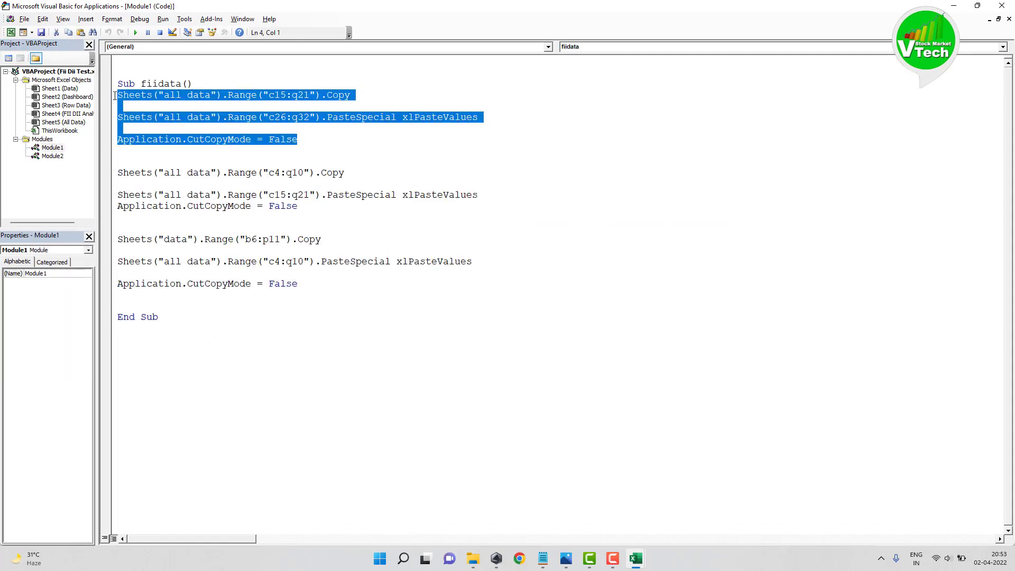
click(212, 81)
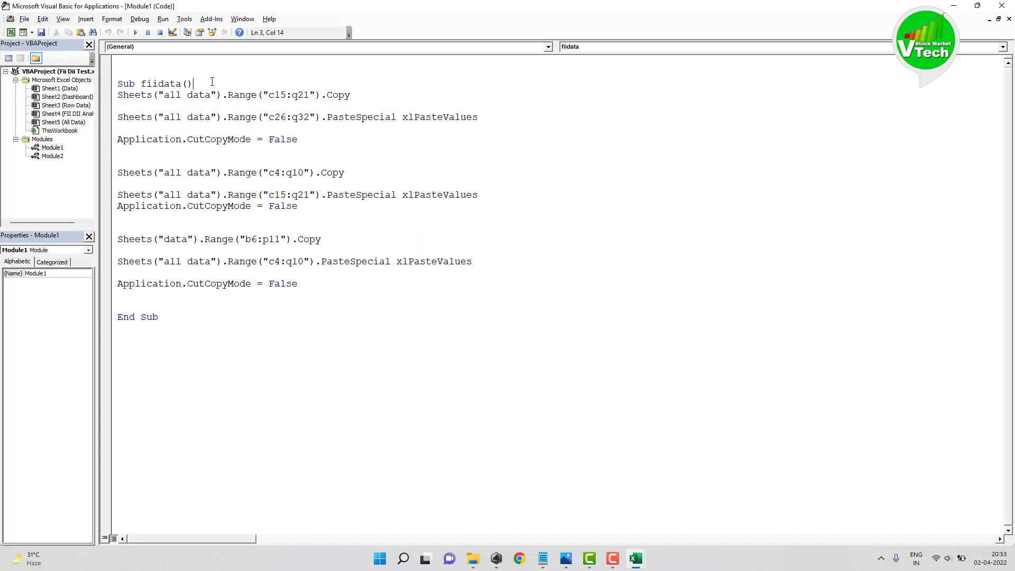
key(Return)
key(Return)
key(Return)
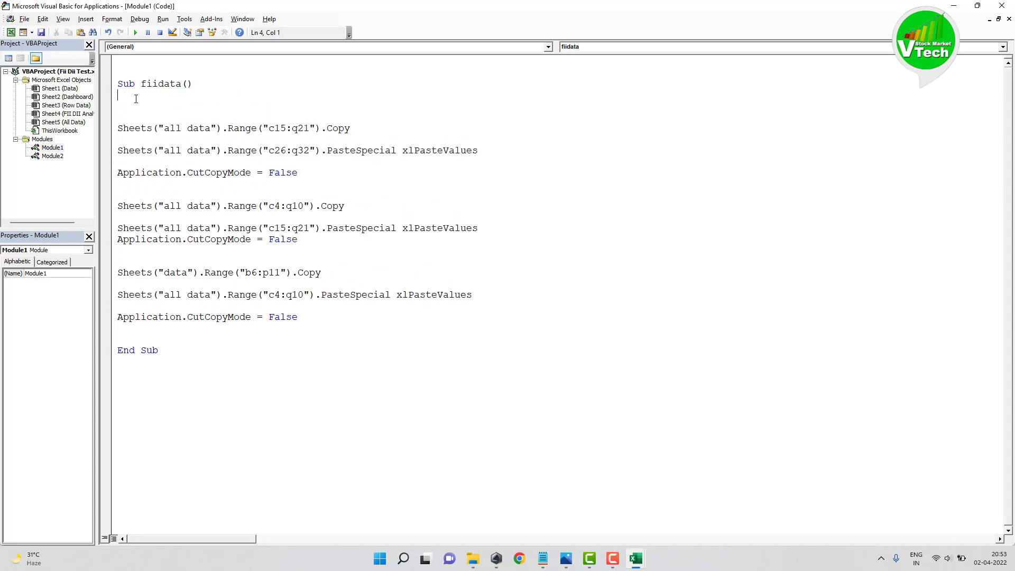
key(ctrl+v)
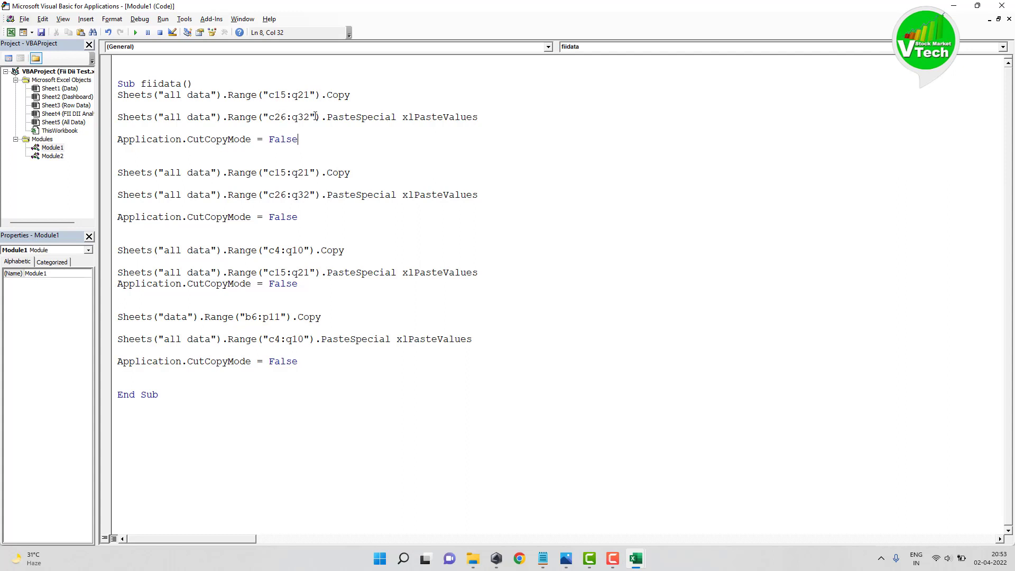
- Set the source range in the first block's Copy line to c26:q32
drag(275, 95, 286, 95)
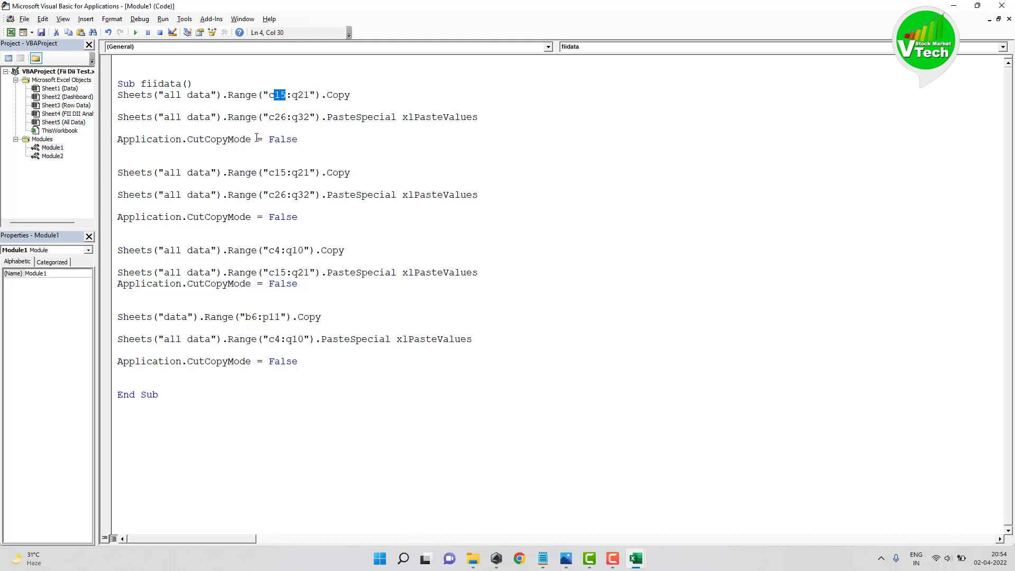
text(26)
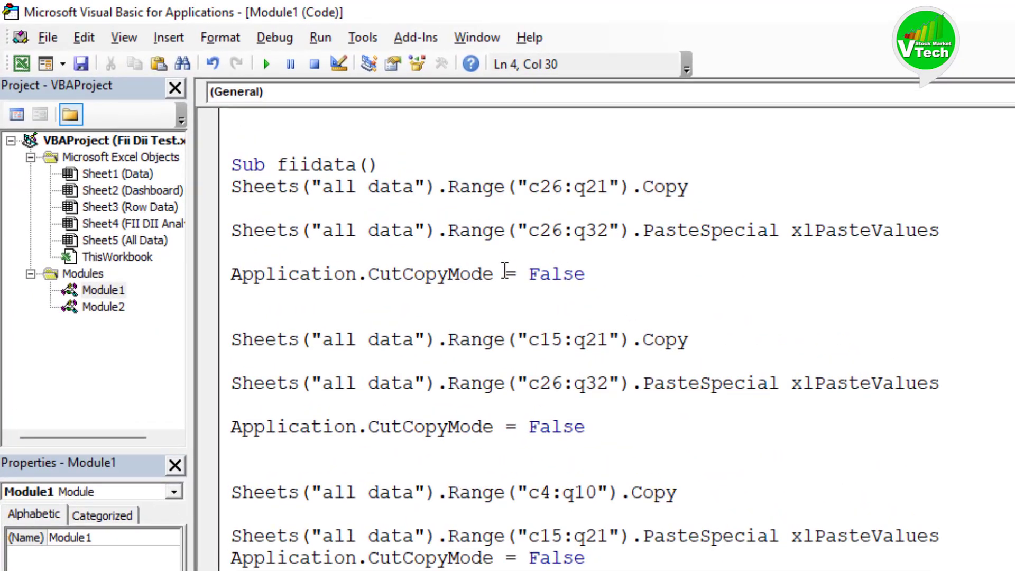
drag(583, 191, 609, 196)
text(32)
- Set the destination range in the first block's PasteSpecial line to c37:q43
drag(539, 230, 562, 231)
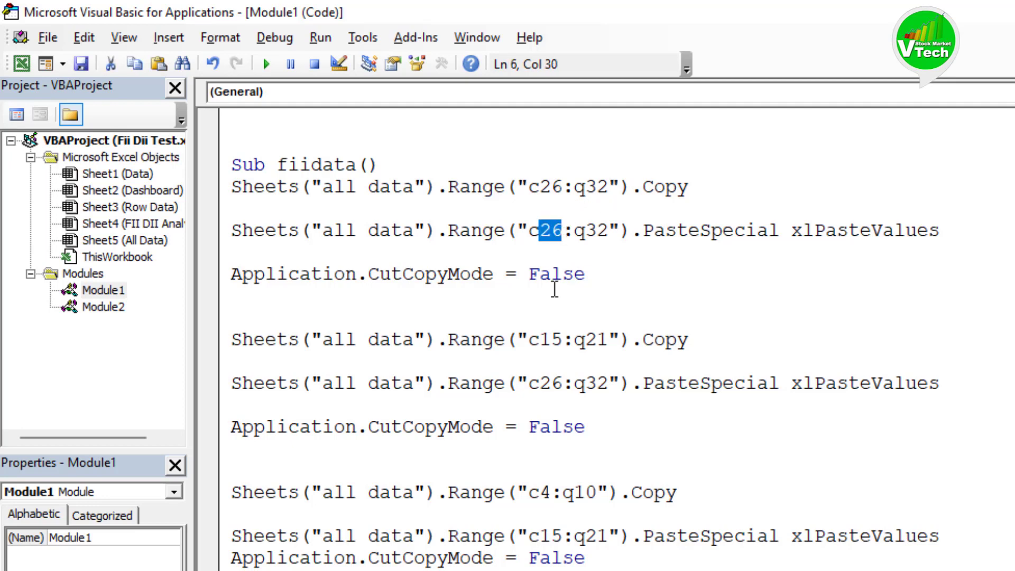
text(37)
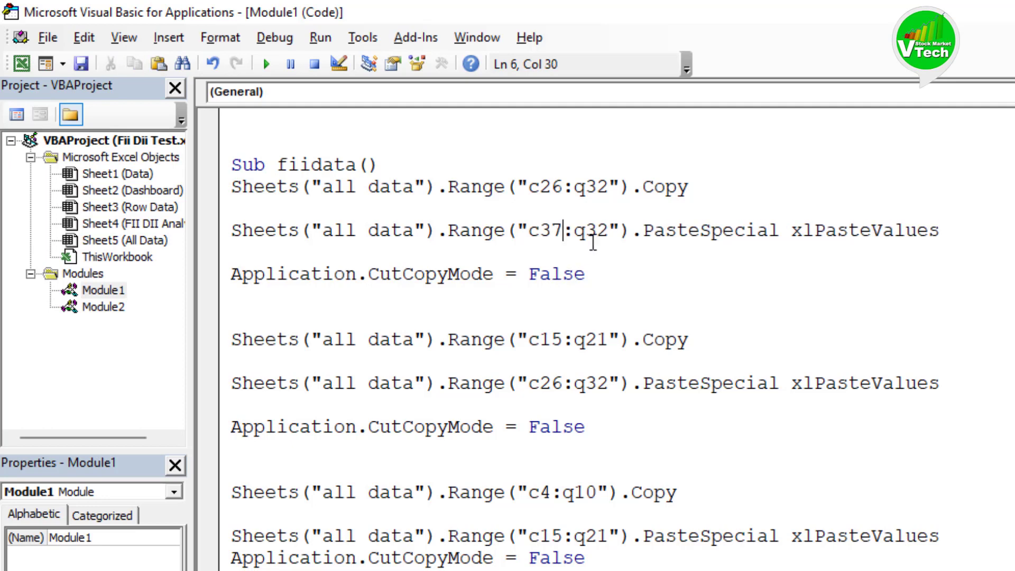
drag(585, 230, 608, 231)
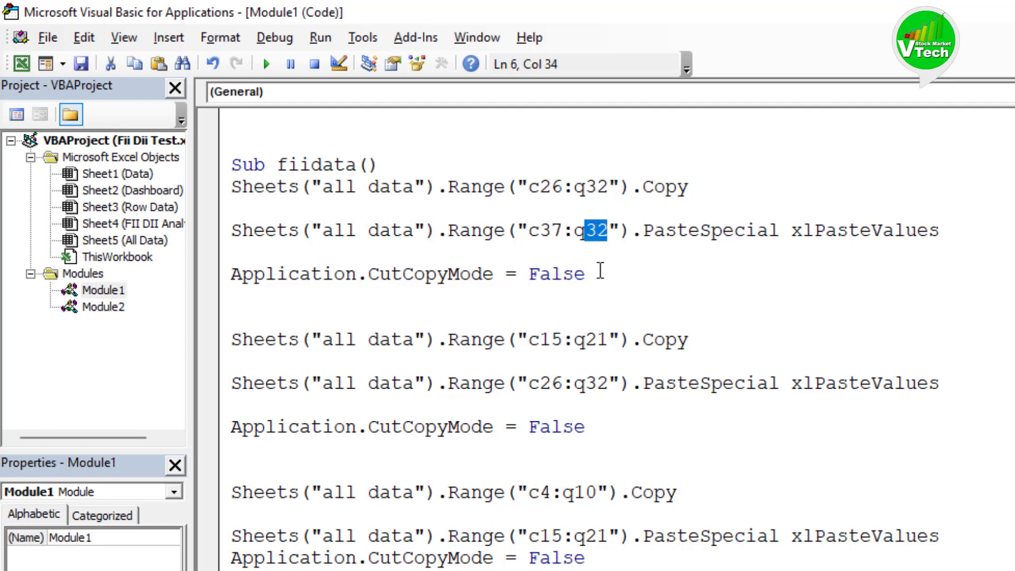
text(4)
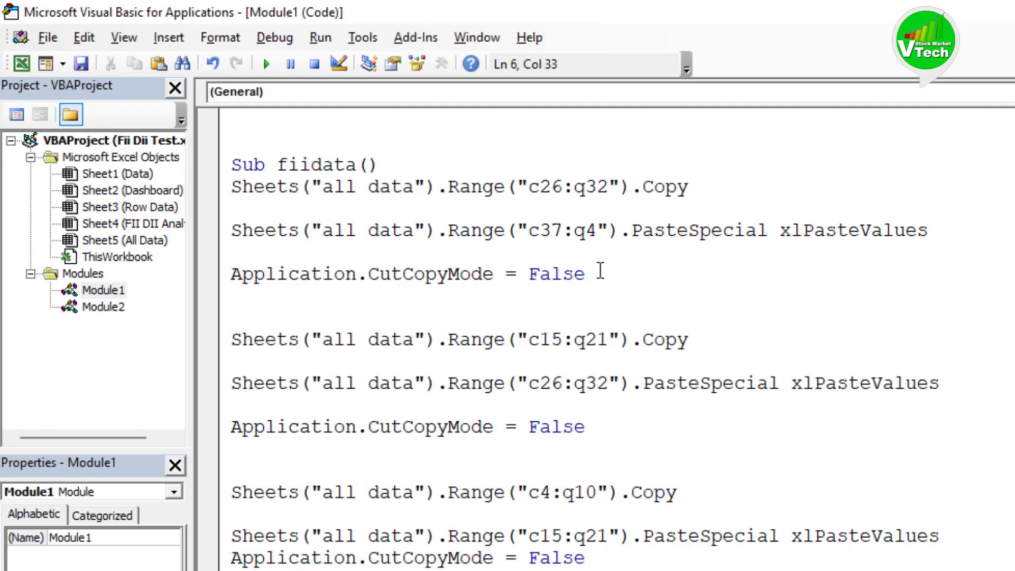
text(3)
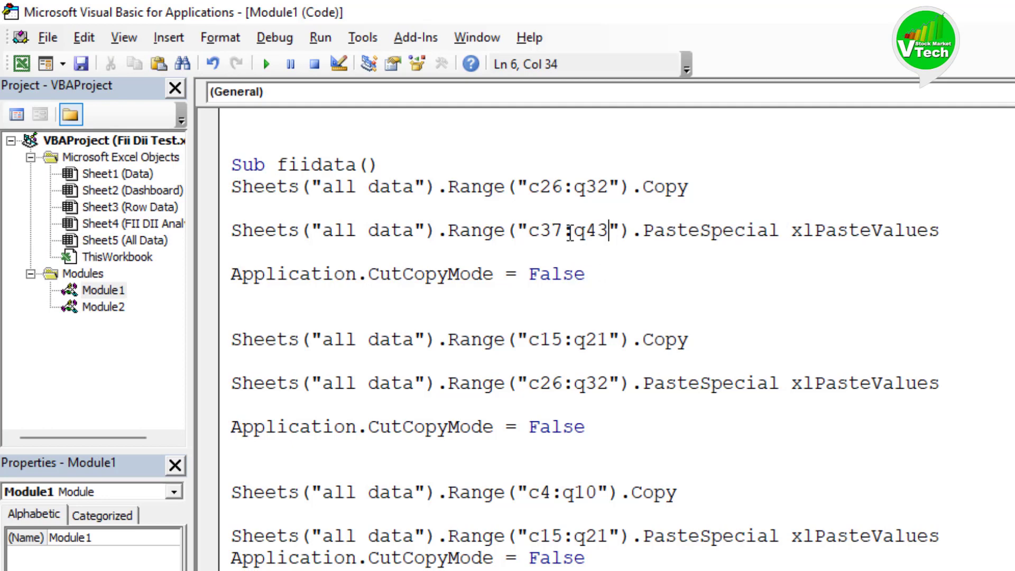
click(610, 266)
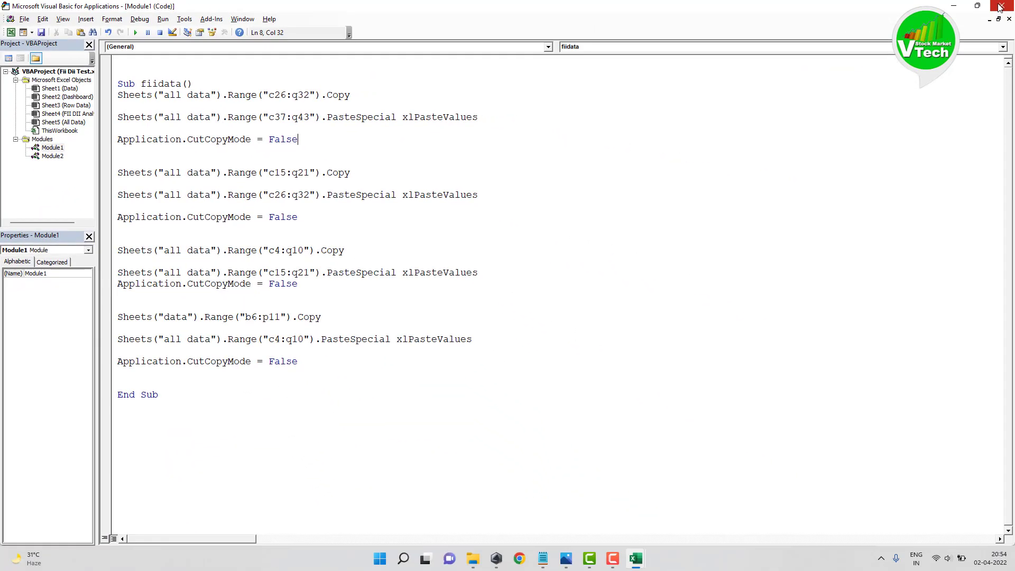
- Close the code editor and set the Date cell on the Data sheet to 28032022
click(1000, 6)
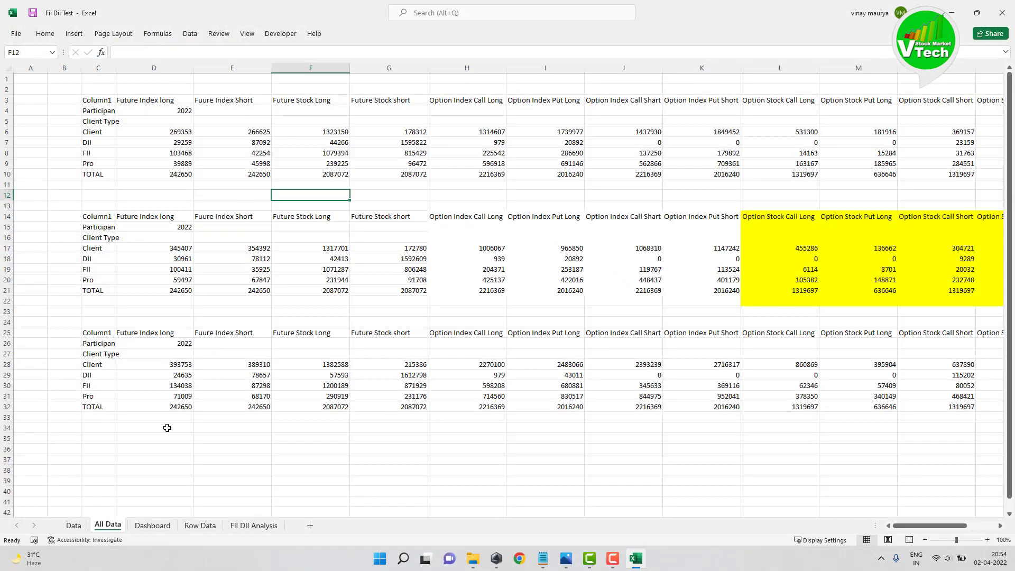
click(80, 526)
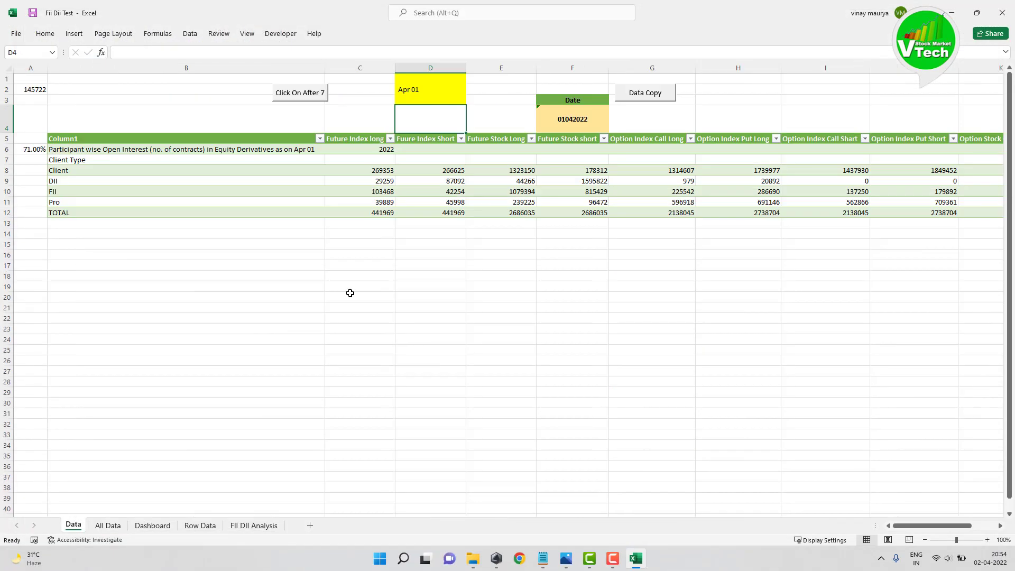
click(587, 119)
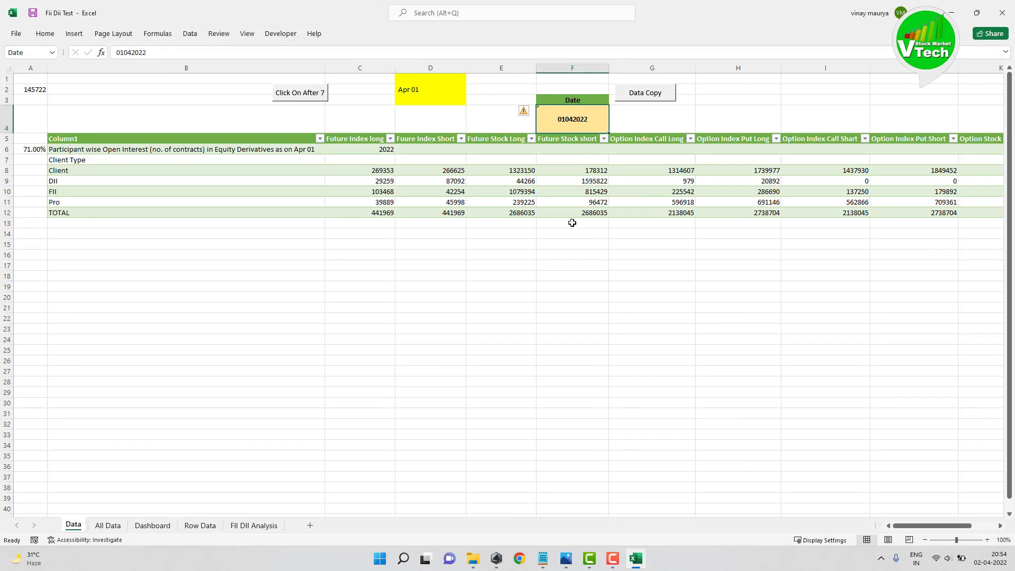
text(28)
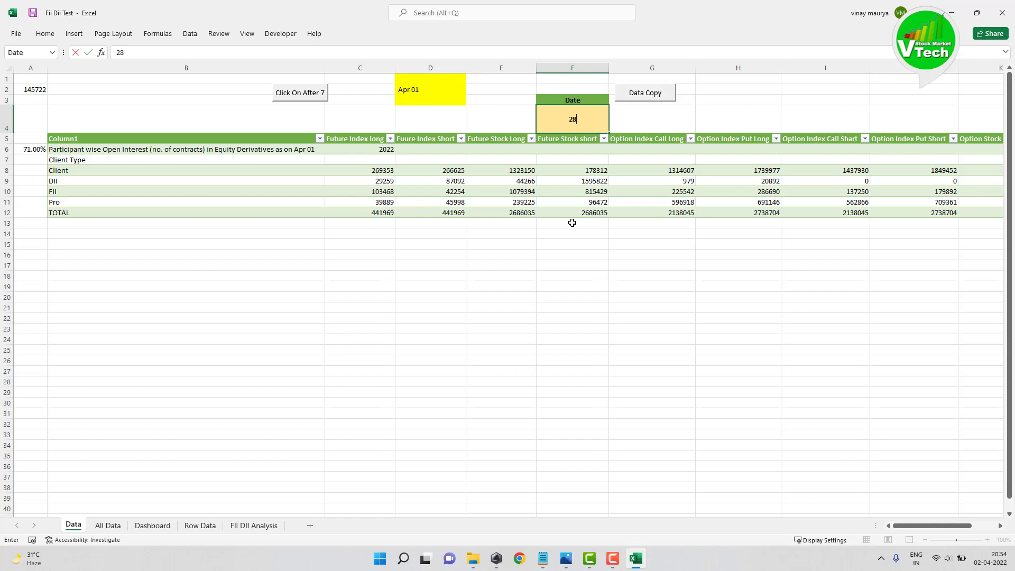
text(032022)
key(Left)
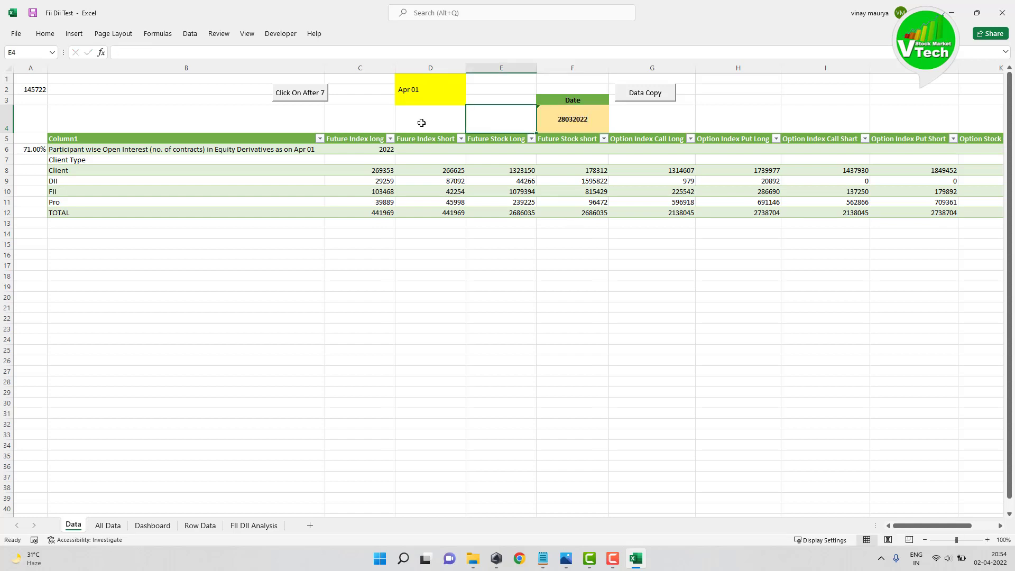
- Fetch the participant data for the entered date and run Data Copy to store it on the All Data sheet
click(298, 97)
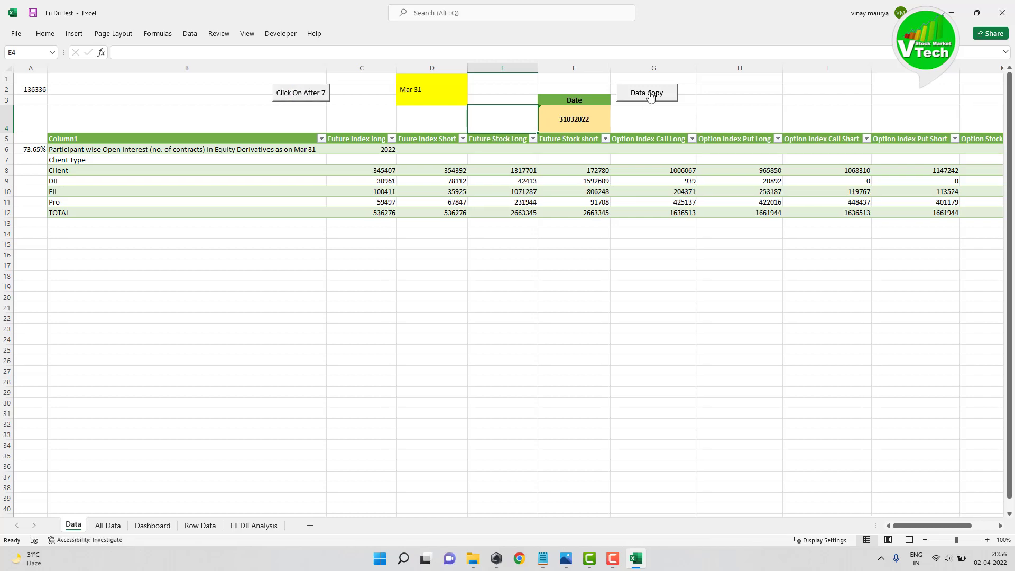
click(646, 93)
click(108, 525)
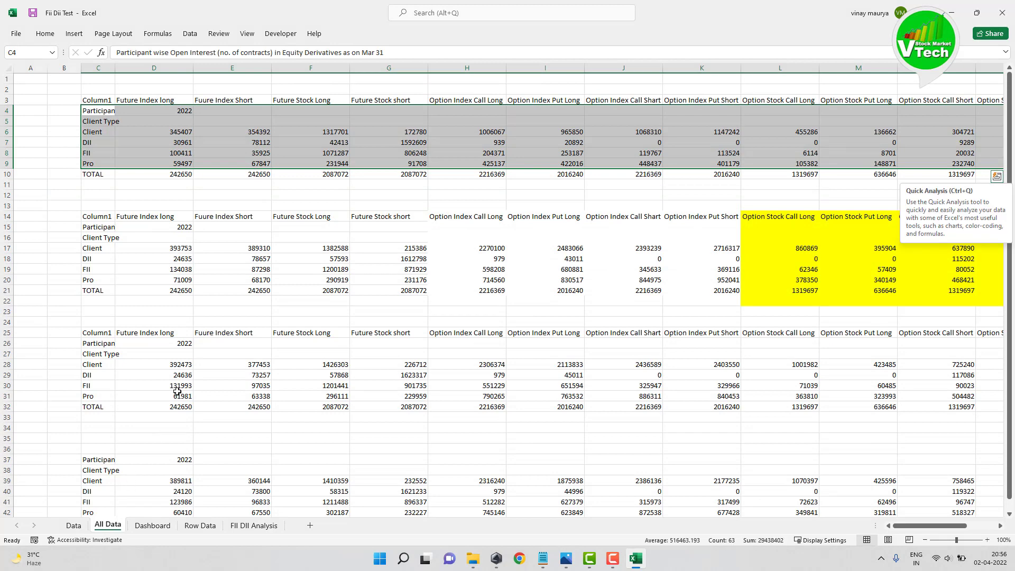
- Check the dates in the headings of the stacked participant data blocks on the All Data sheet
click(64, 448)
scroll(146, 423, down, 2)
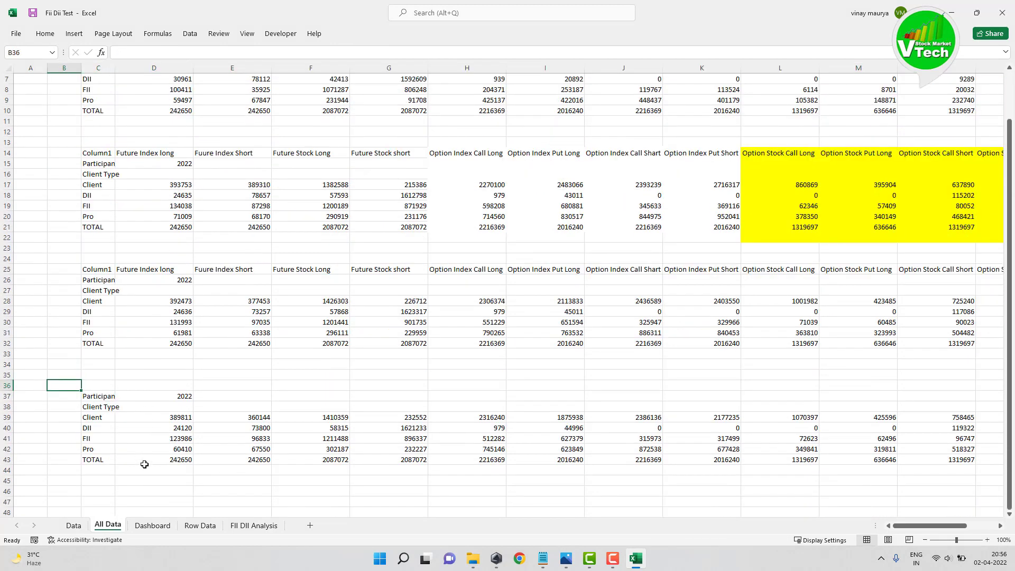
scroll(141, 454, up, 2)
click(105, 460)
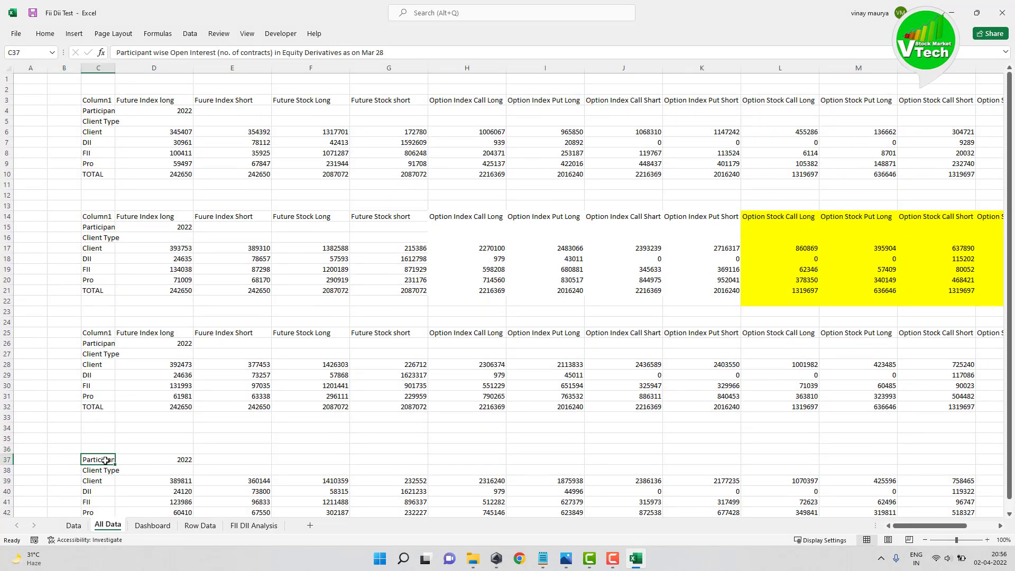
click(98, 341)
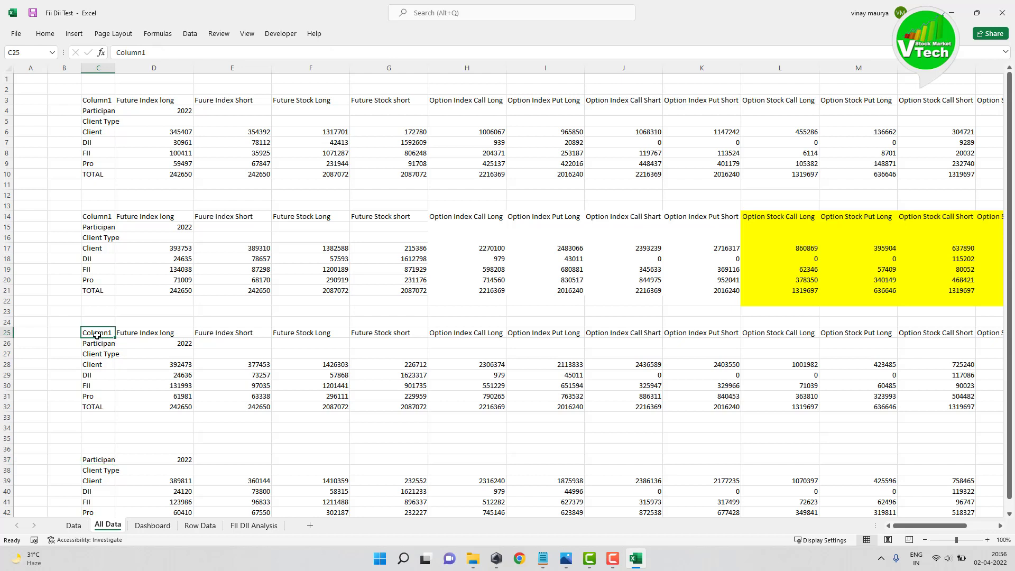
click(100, 237)
click(100, 227)
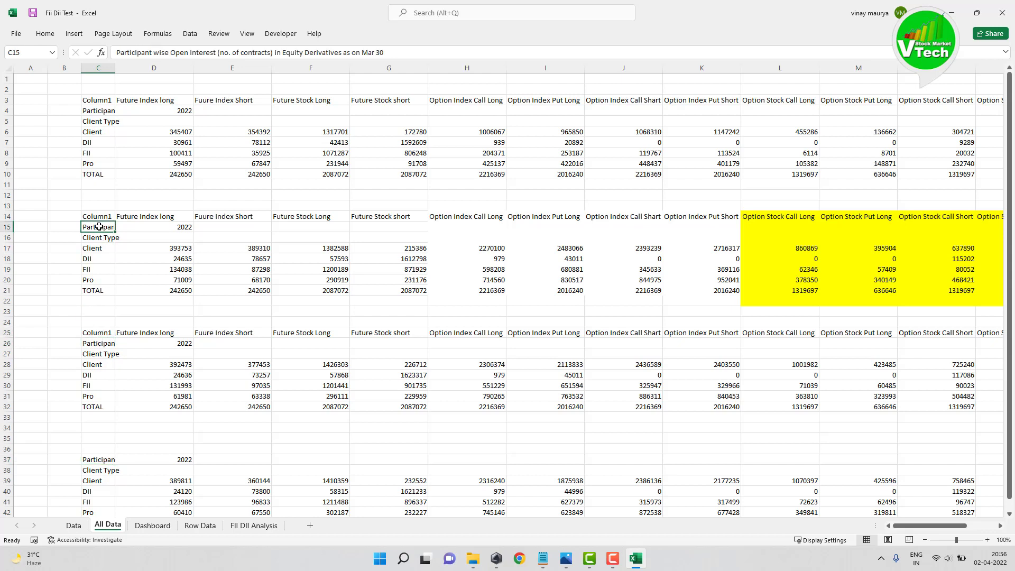
click(95, 111)
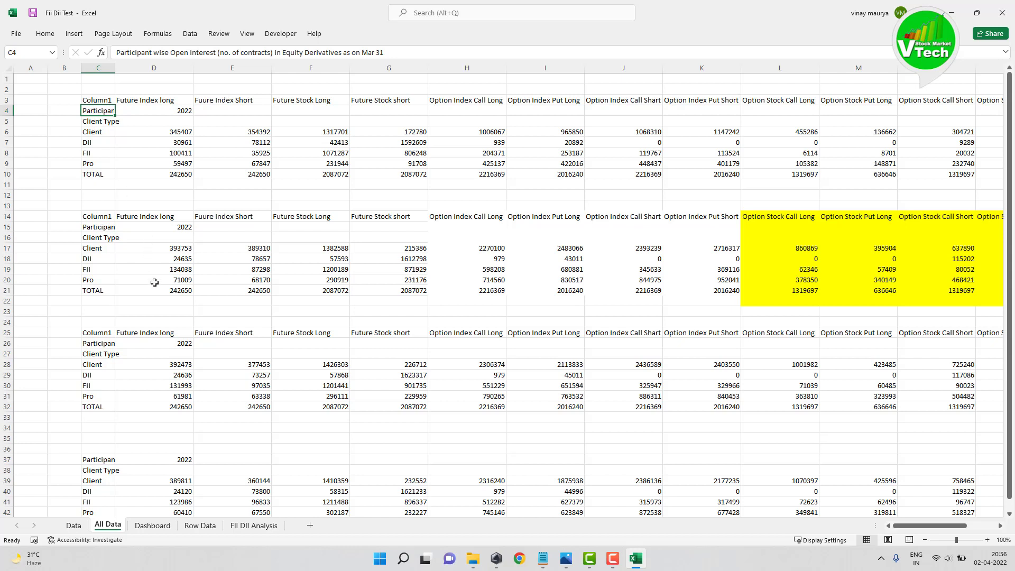
click(64, 163)
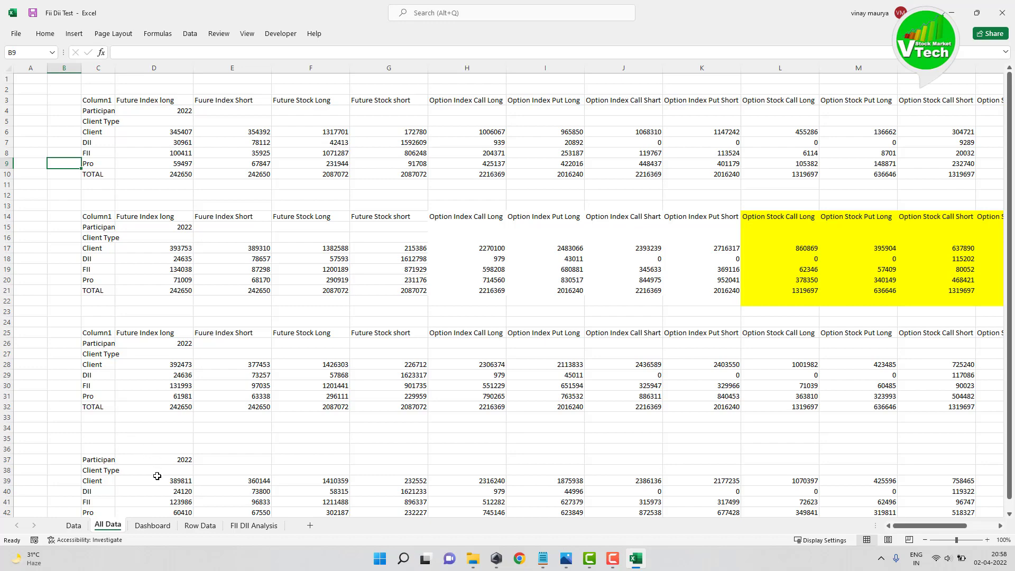
- Copy the Dashboard's index future, call and put table B3:F17 to cell B2 of the Row Data sheet
click(152, 526)
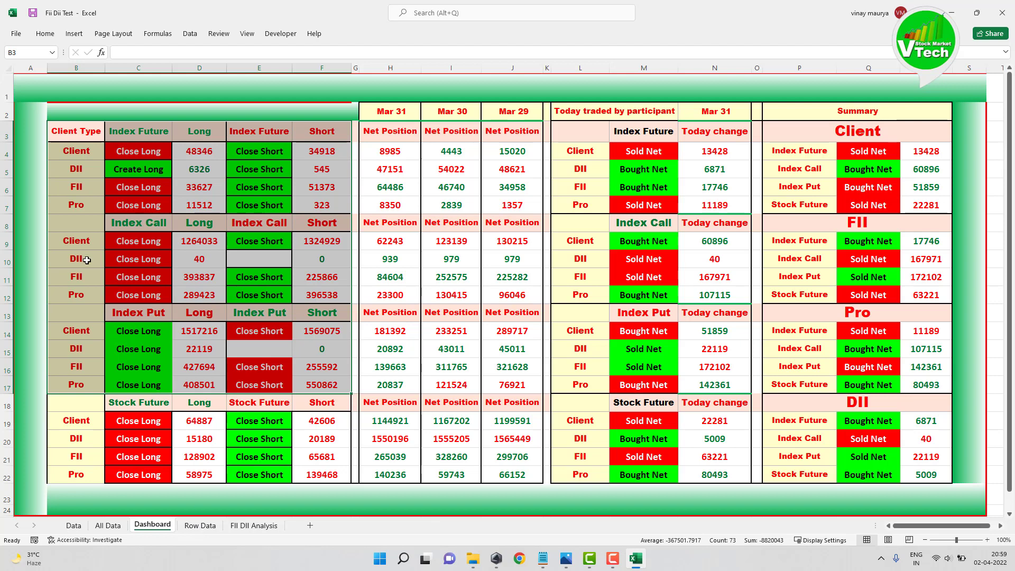
click(42, 235)
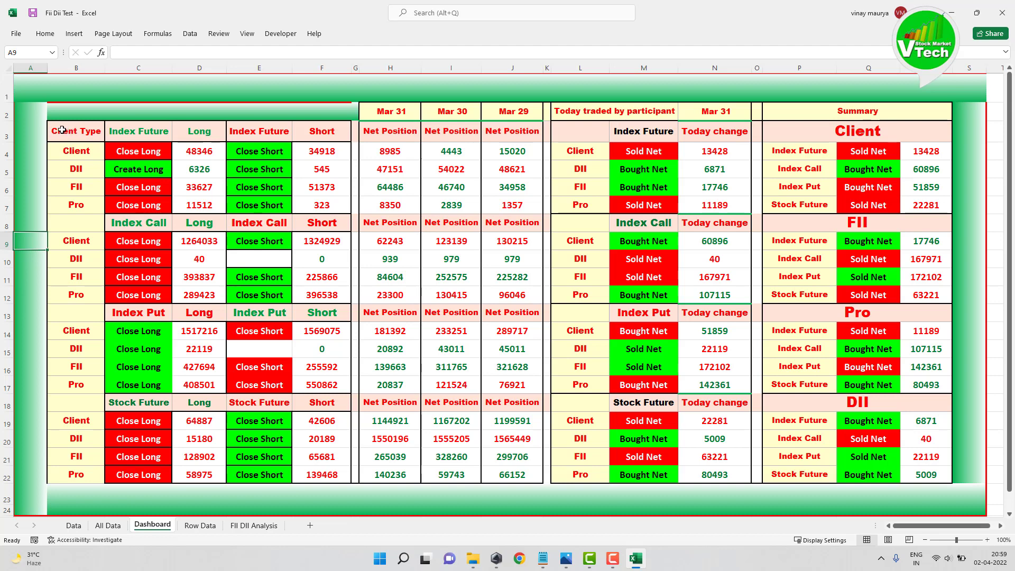
drag(62, 130, 313, 377)
key(ctrl+c)
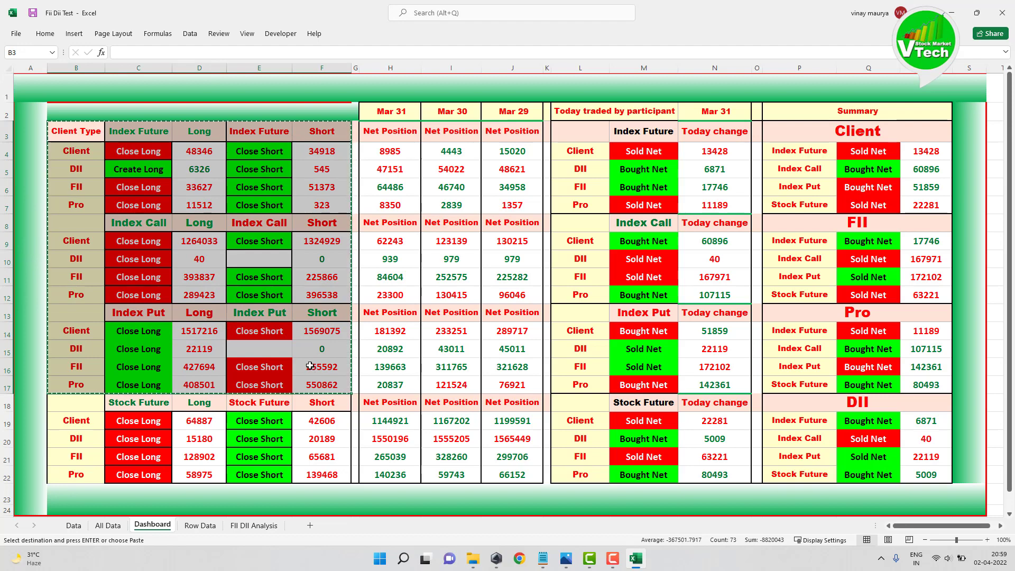
click(199, 524)
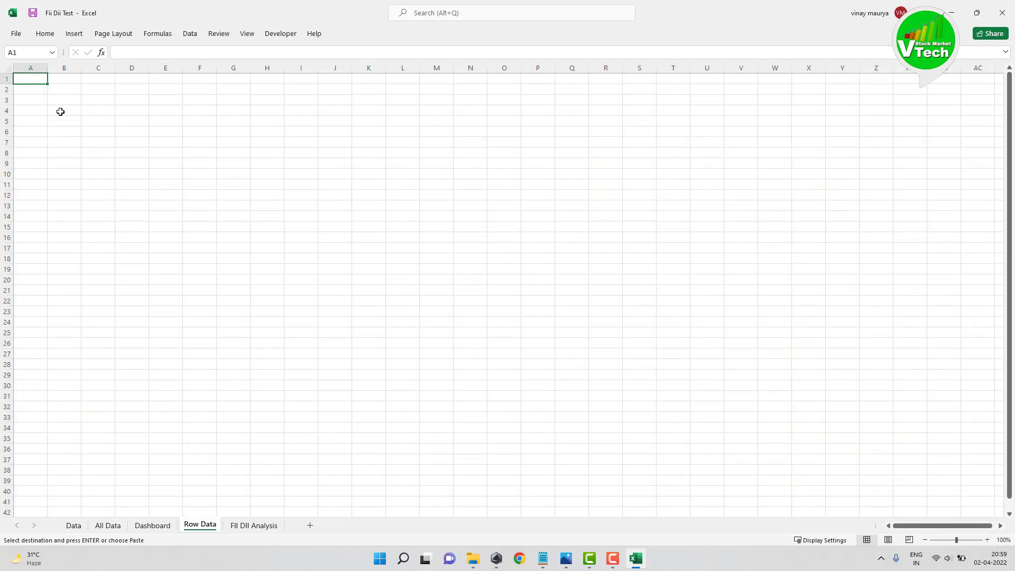
click(61, 91)
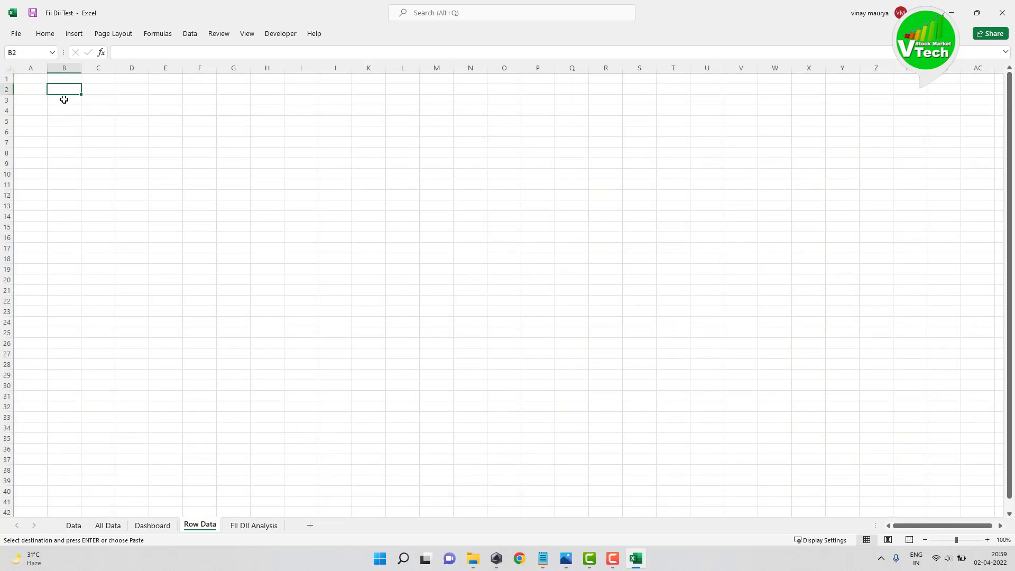
key(ctrl+v)
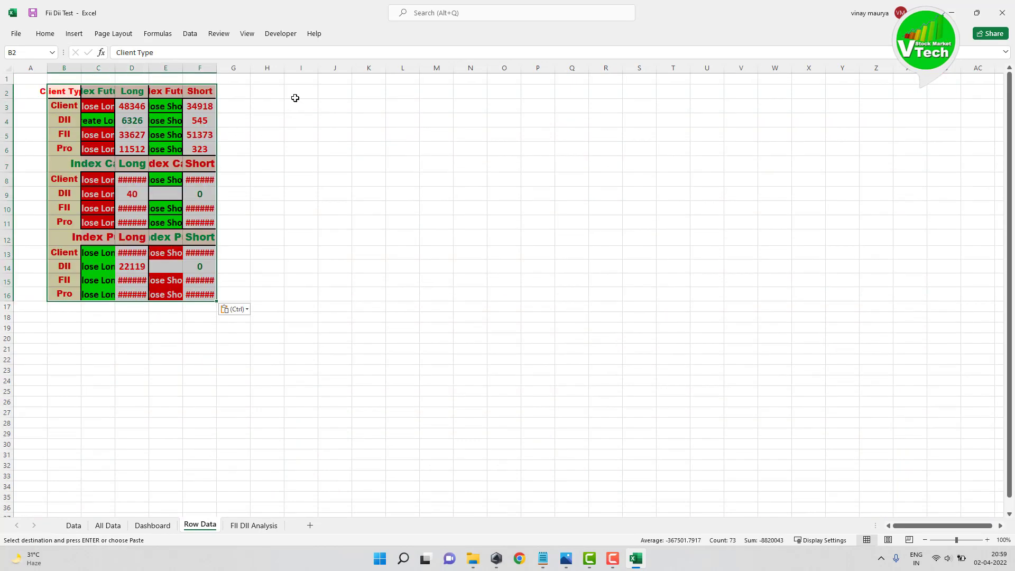
- Paste two more copies of the table on the Row Data sheet, at H2 and N2
click(274, 93)
key(ctrl+v)
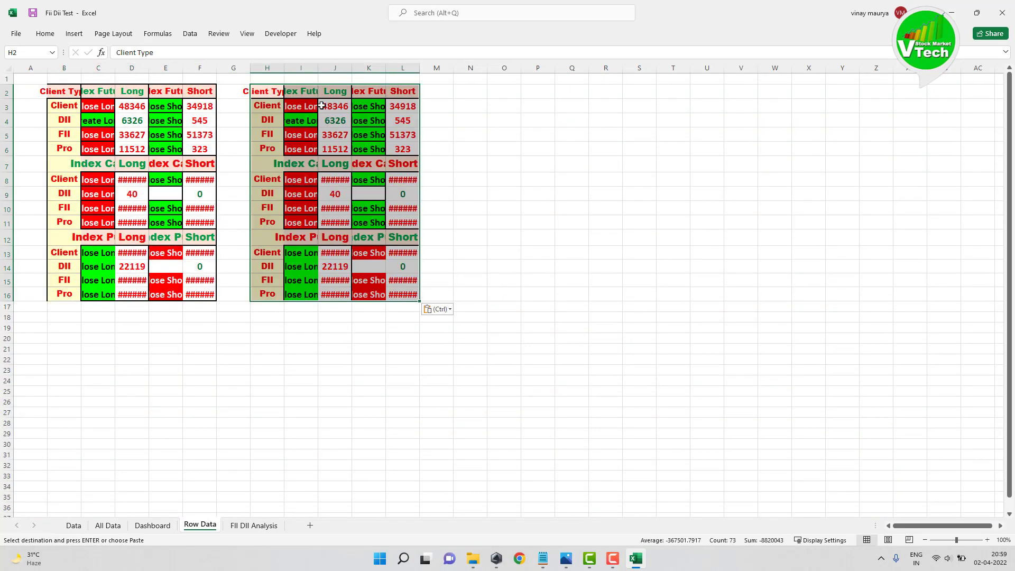
click(475, 91)
key(ctrl+v)
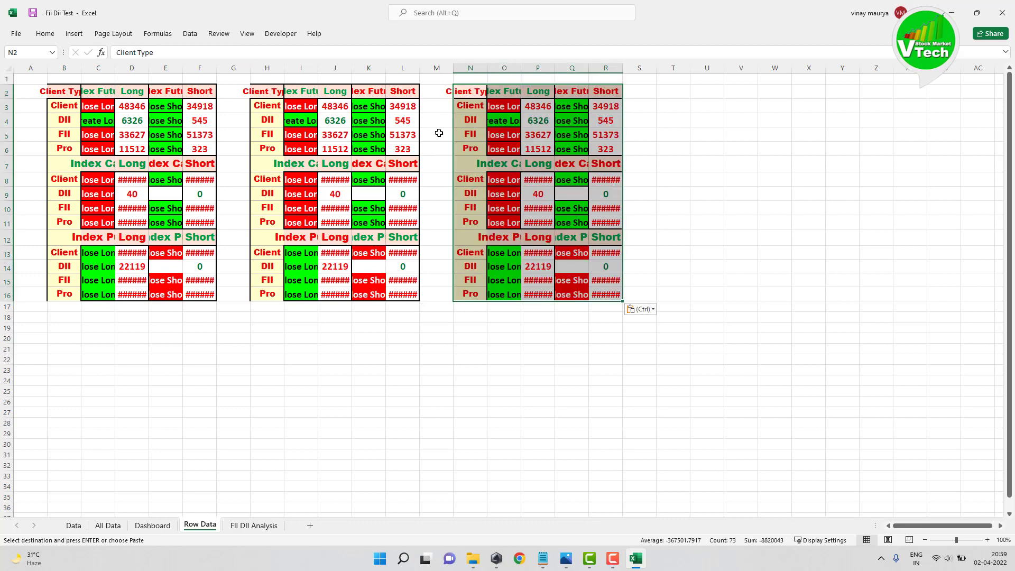
click(180, 357)
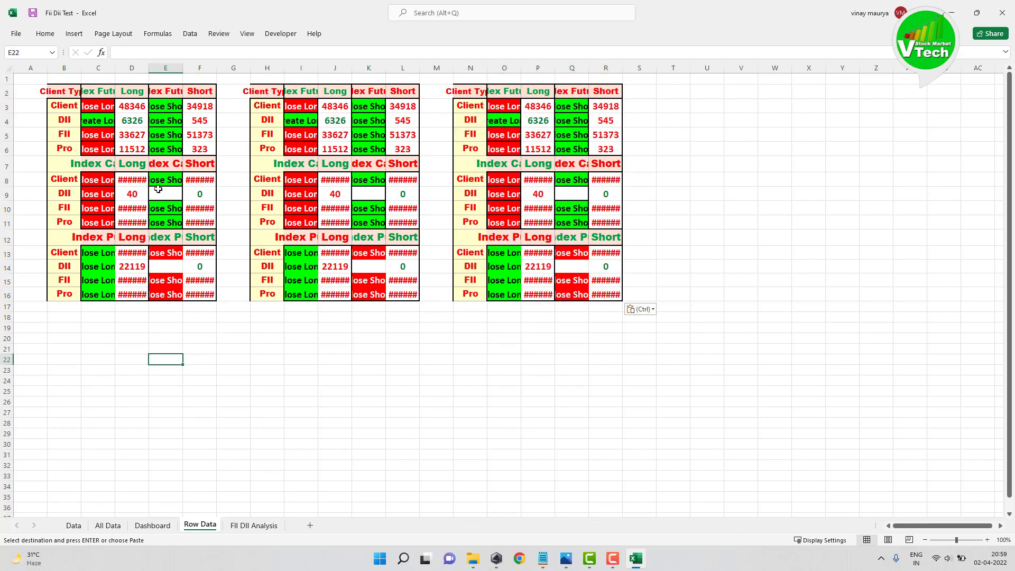
- Widen the columns of the three pasted tables on the Row Data sheet so their contents fit
drag(64, 68, 207, 68)
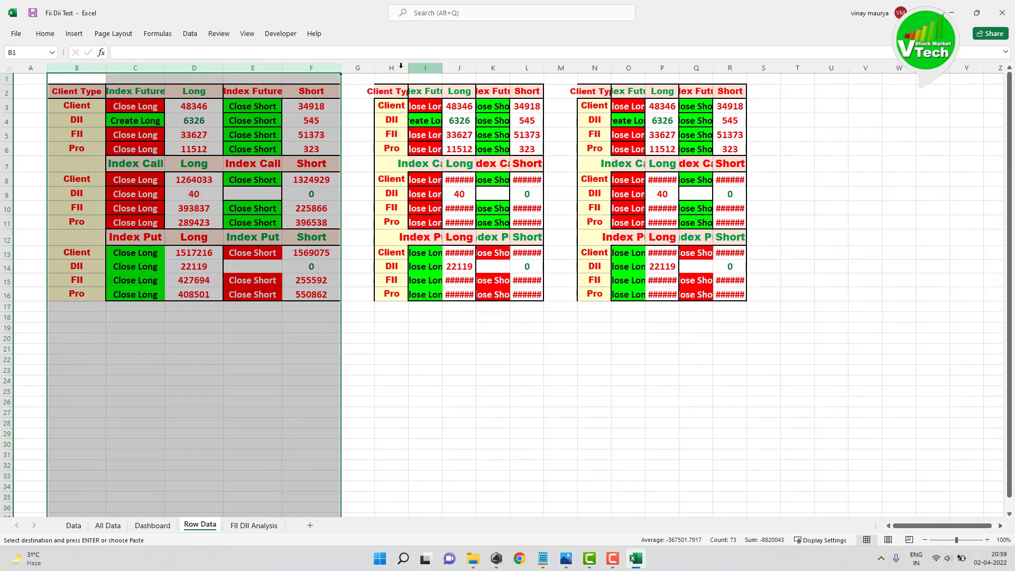
drag(391, 68, 529, 68)
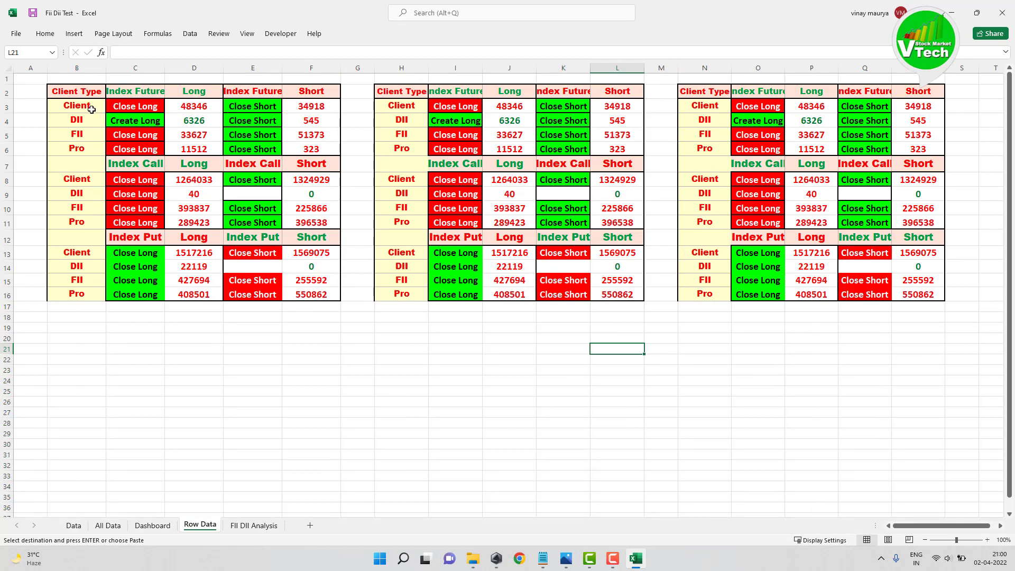
- Copy the first table's Client Type column B2:B16 to D17, below the table
drag(70, 94, 69, 284)
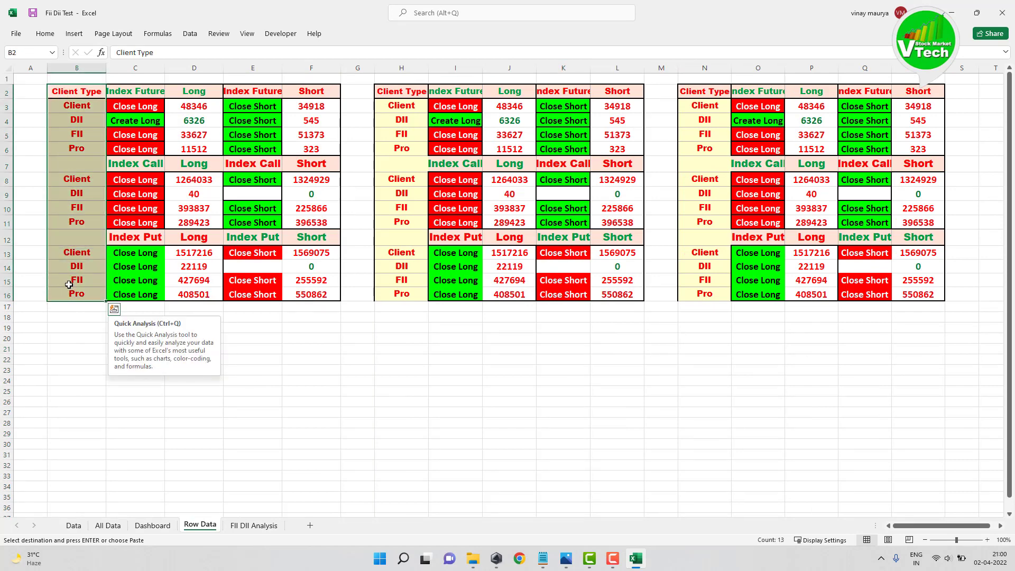
key(ctrl+c)
click(189, 309)
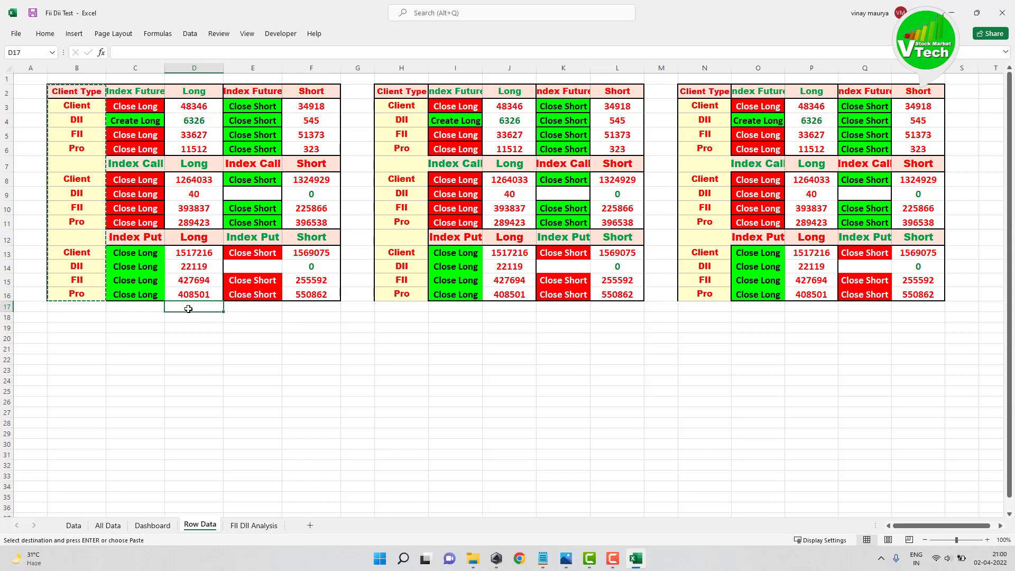
key(ctrl+v)
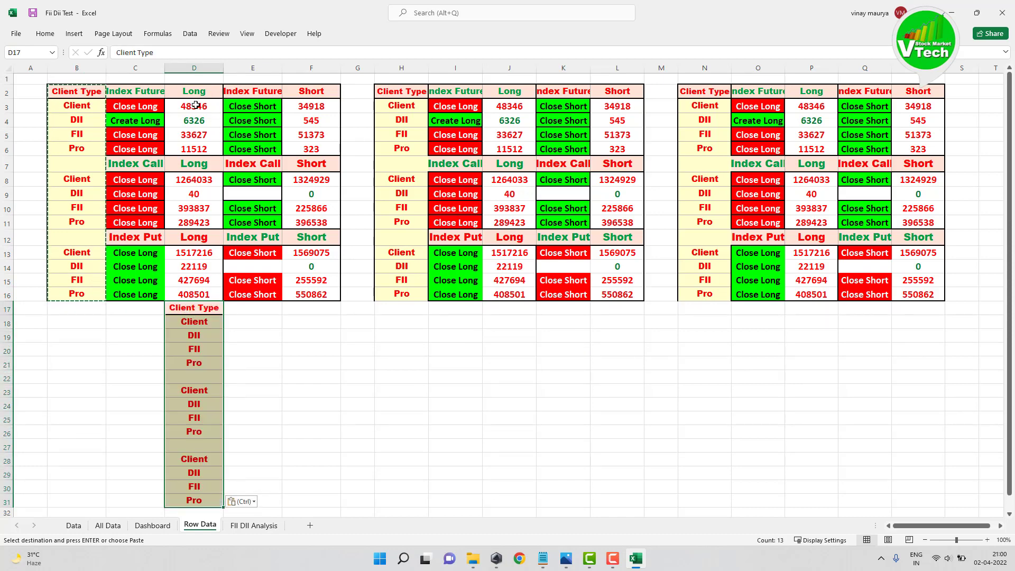
- Copy the first table's Long column D2:D16 to E17, beside the copied Client Type labels
drag(194, 93, 192, 296)
key(ctrl+c)
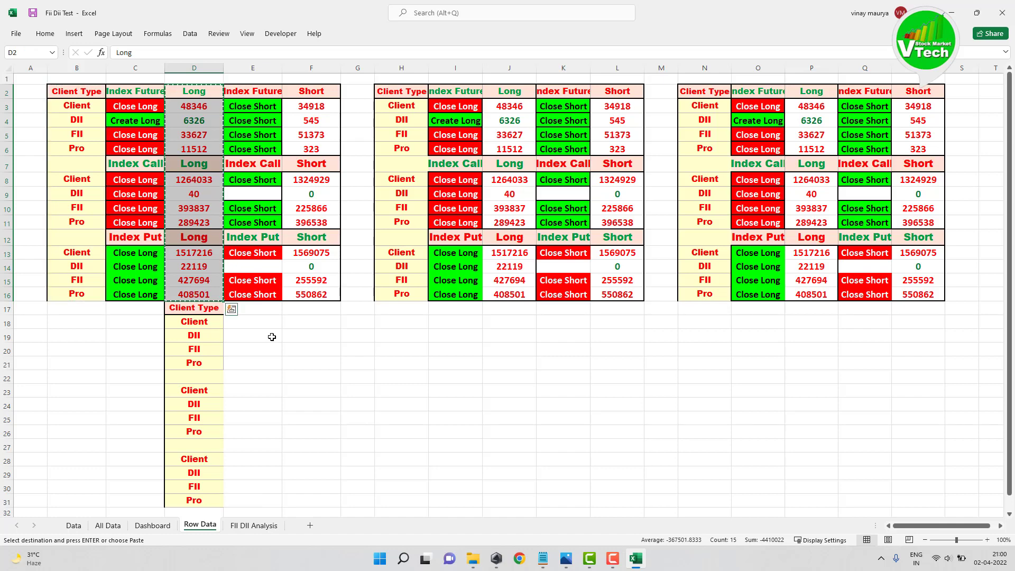
click(254, 308)
right_click(254, 309)
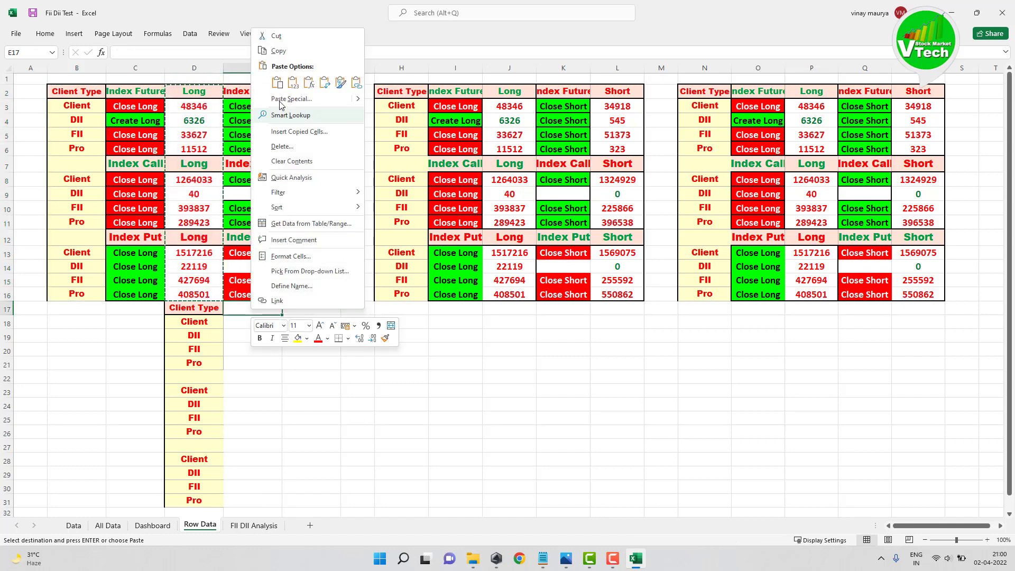
click(277, 81)
- Copy the first table's Short column F2:F16 to F17 and insert an empty row above the new lower table
drag(311, 91, 311, 296)
key(ctrl+c)
click(312, 309)
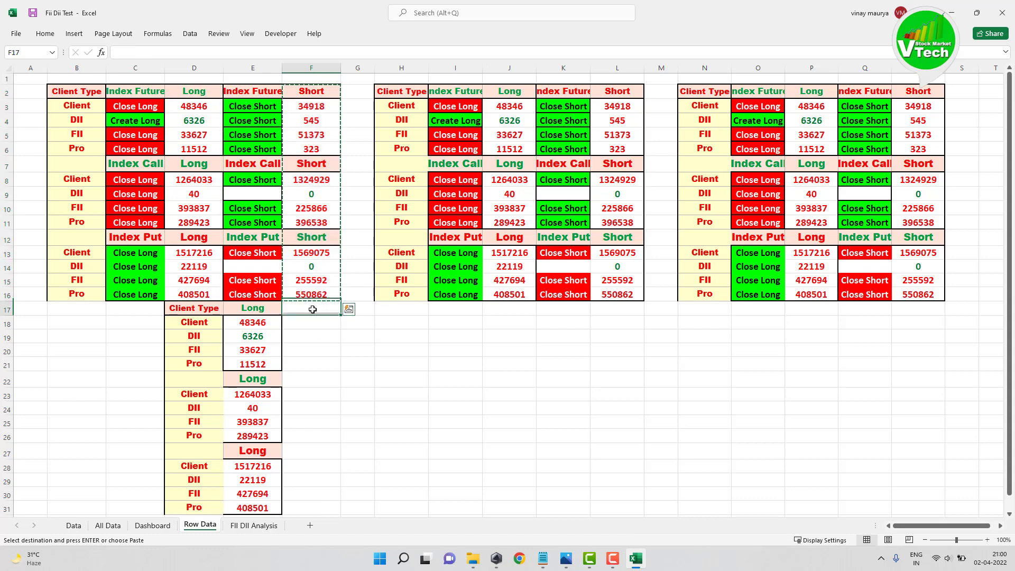
key(ctrl+v)
drag(193, 309, 314, 465)
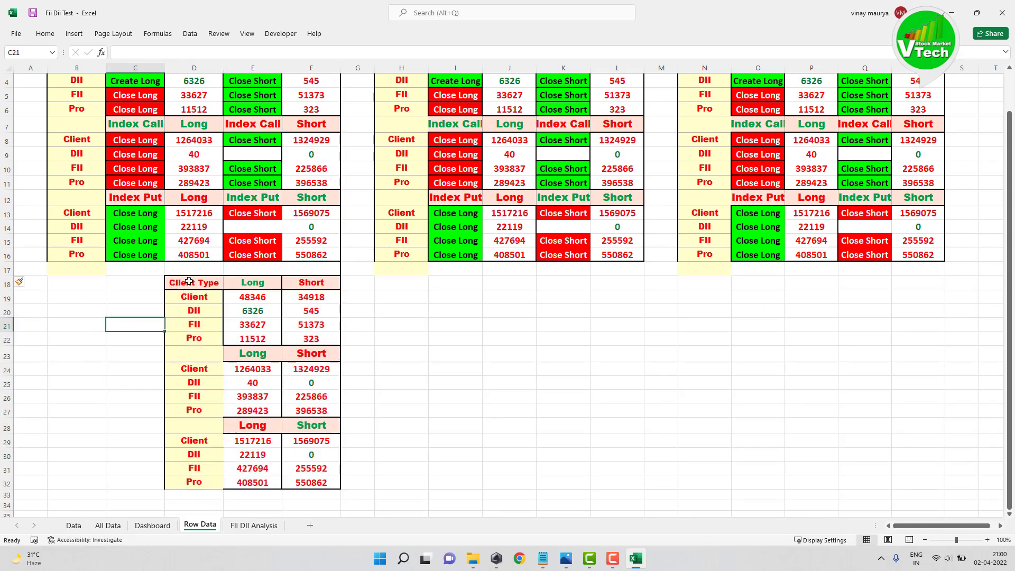
- Copy the Client Type, Long and Short table D18:F32 to J18 and P18, below the other two tables
drag(191, 284, 303, 477)
key(ctrl+c)
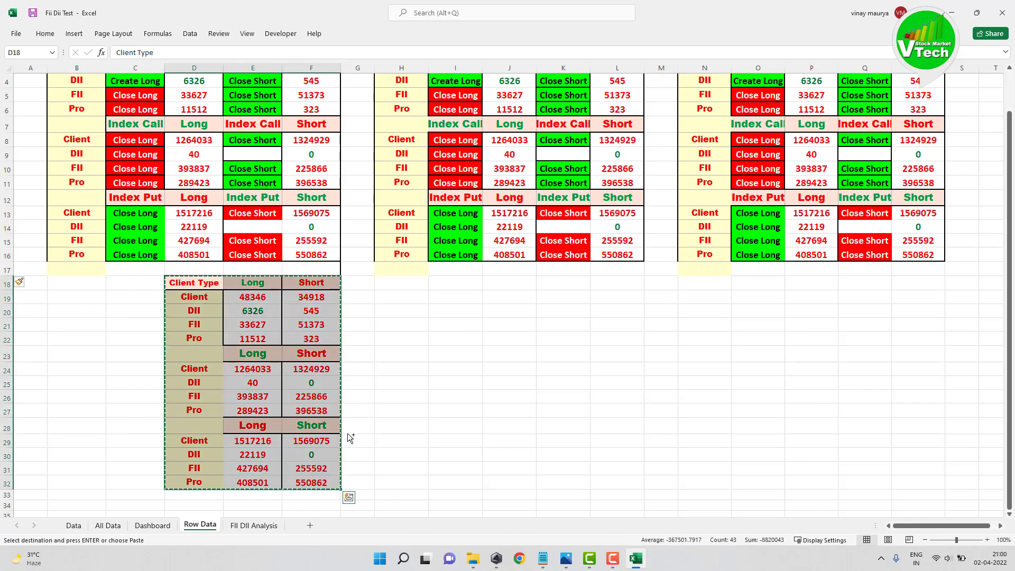
click(505, 281)
key(ctrl+v)
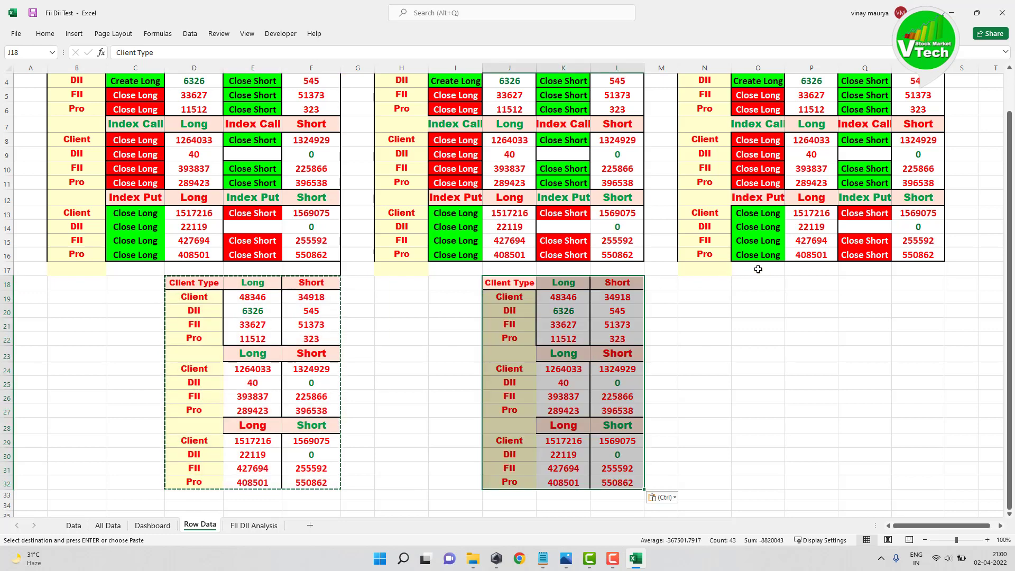
click(796, 283)
key(ctrl+v)
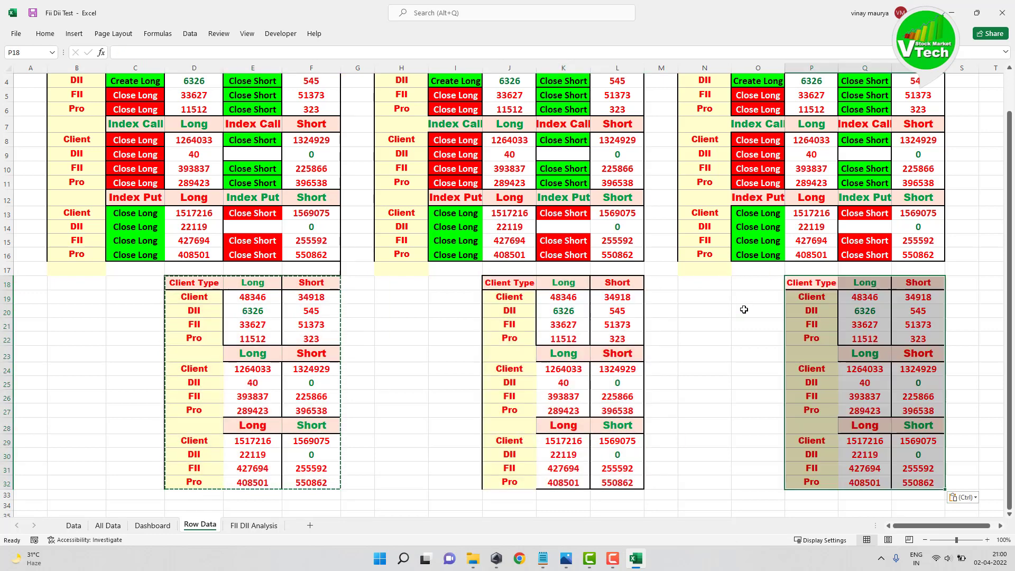
click(743, 364)
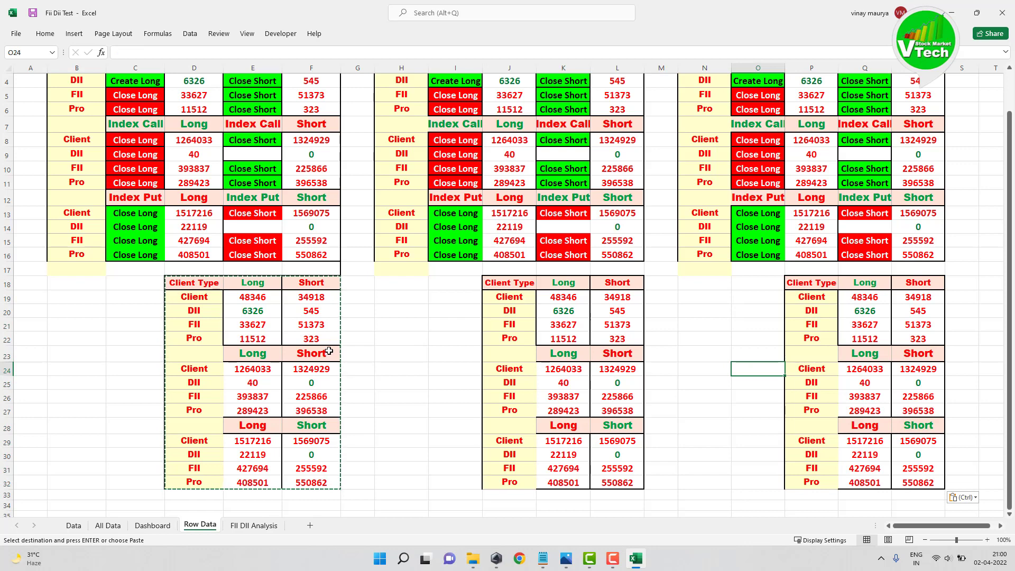
- Enter ='All Data'!D6-'All Data'!D17 in cell D3, the first table's Index Future Long value for Client
scroll(264, 317, up, 1)
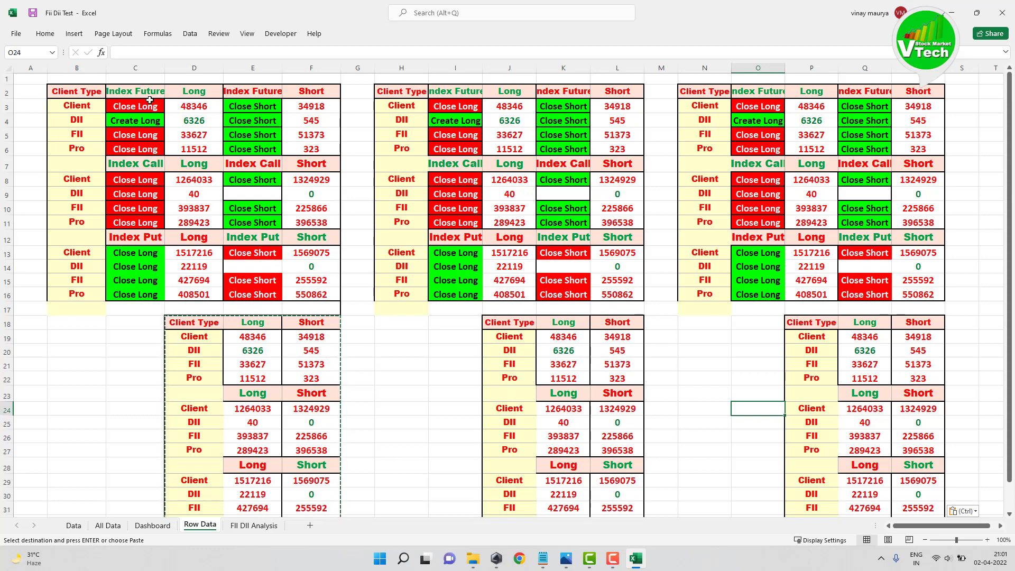
click(197, 108)
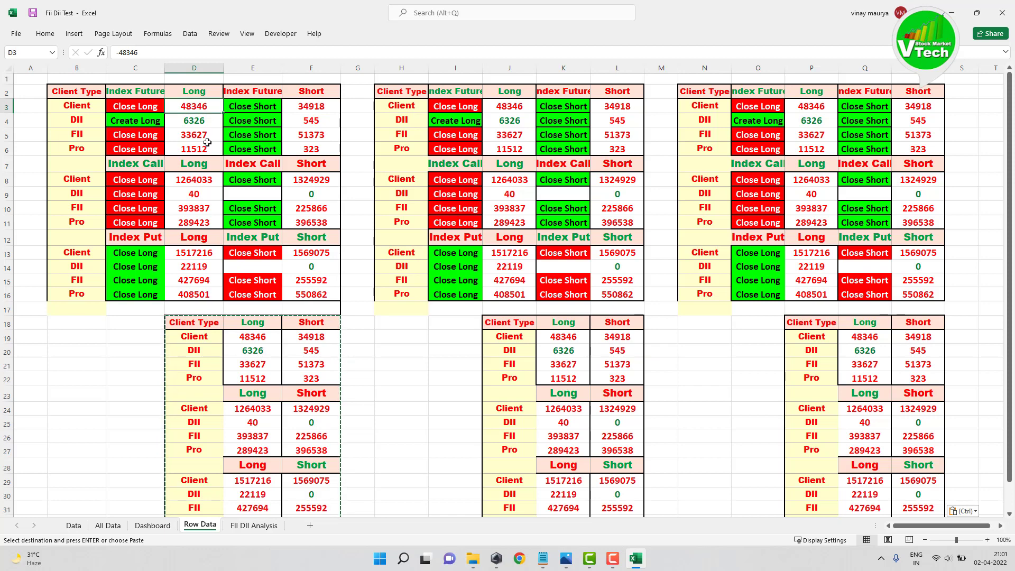
text(=)
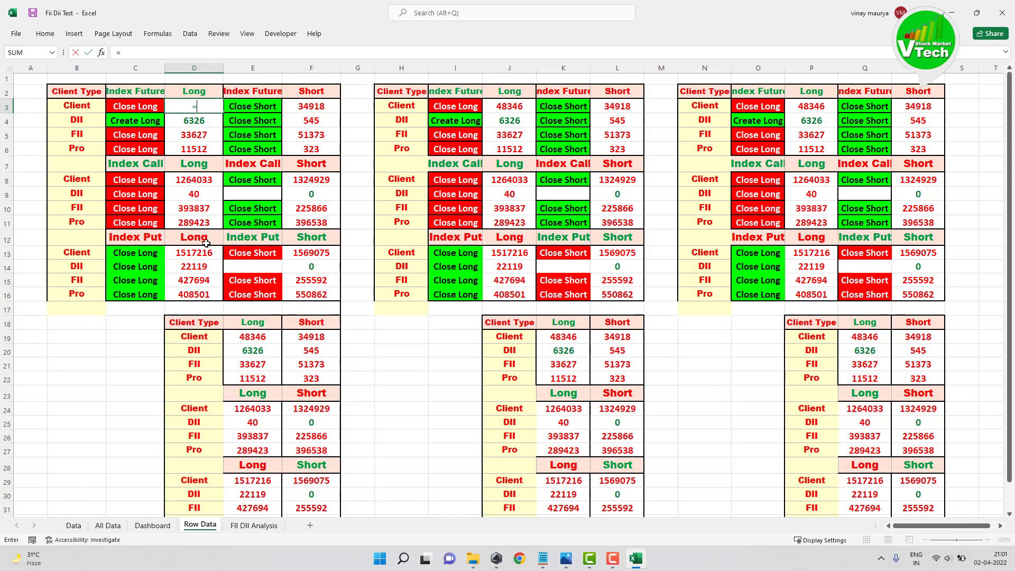
click(108, 525)
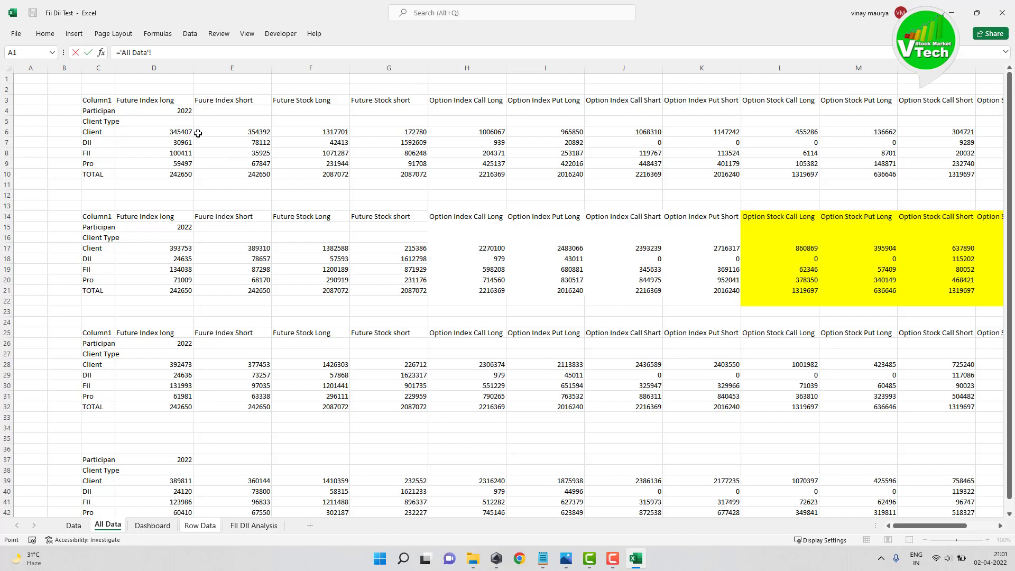
click(172, 131)
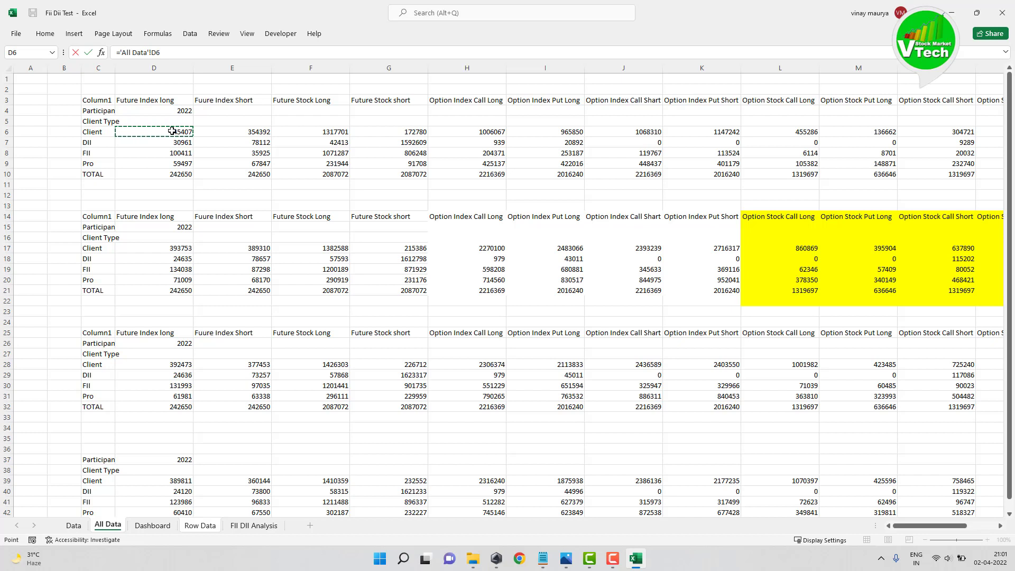
text(-)
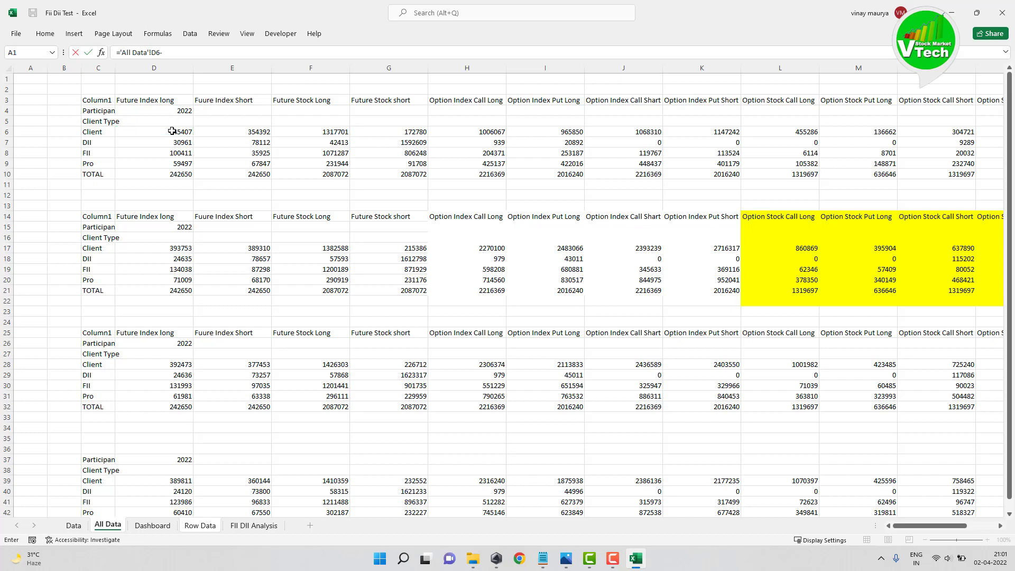
click(170, 249)
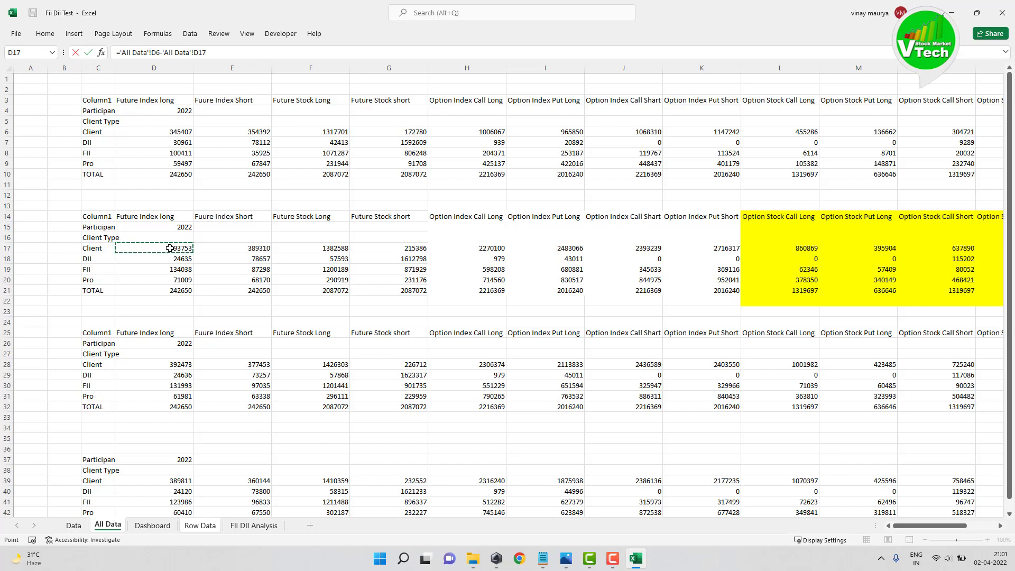
key(Return)
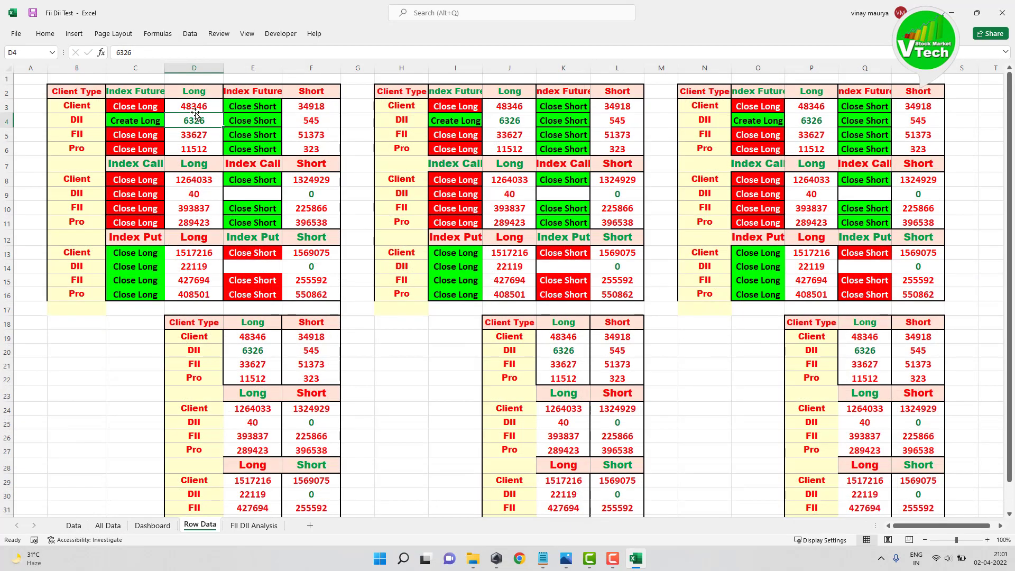
- Copy the formula in D3 down to D4:D6 for the DII, FII and Pro Index Future Long values
click(193, 105)
right_click(195, 106)
click(217, 127)
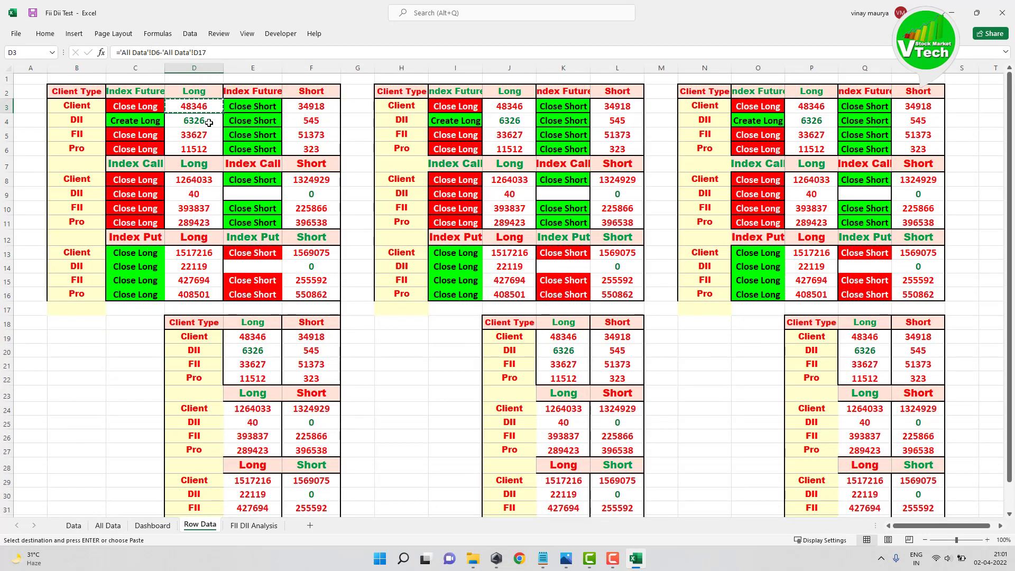
drag(187, 120, 190, 149)
key(ctrl+v)
- Replace the first table's Client Index Future Short value in F3 with the formula ='All Data'!E6-'All Data'!E17
click(311, 107)
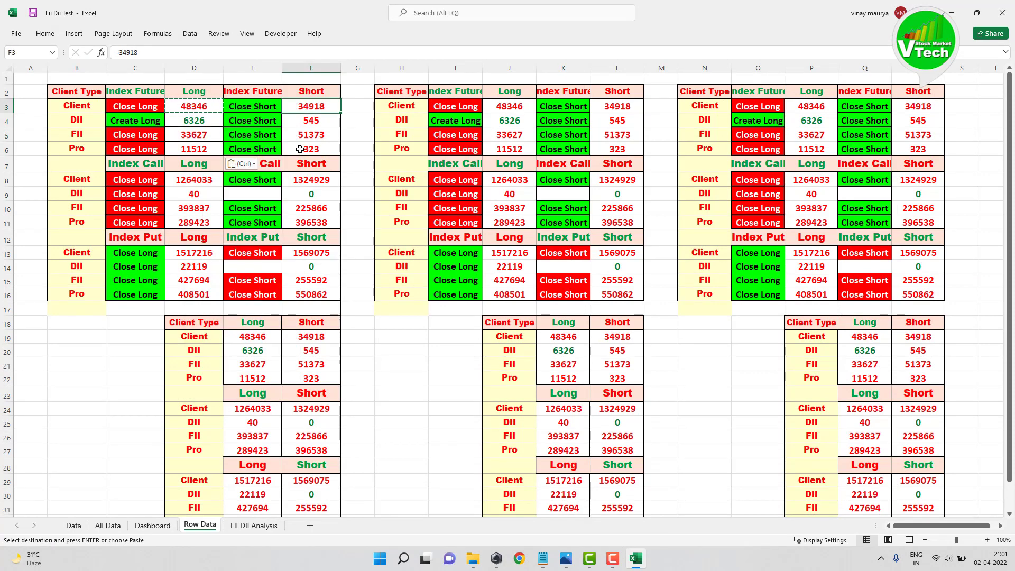
key(F2)
key(BackSpace)
key(BackSpace)
key(BackSpace)
key(BackSpace)
key(BackSpace)
key(BackSpace)
text(=)
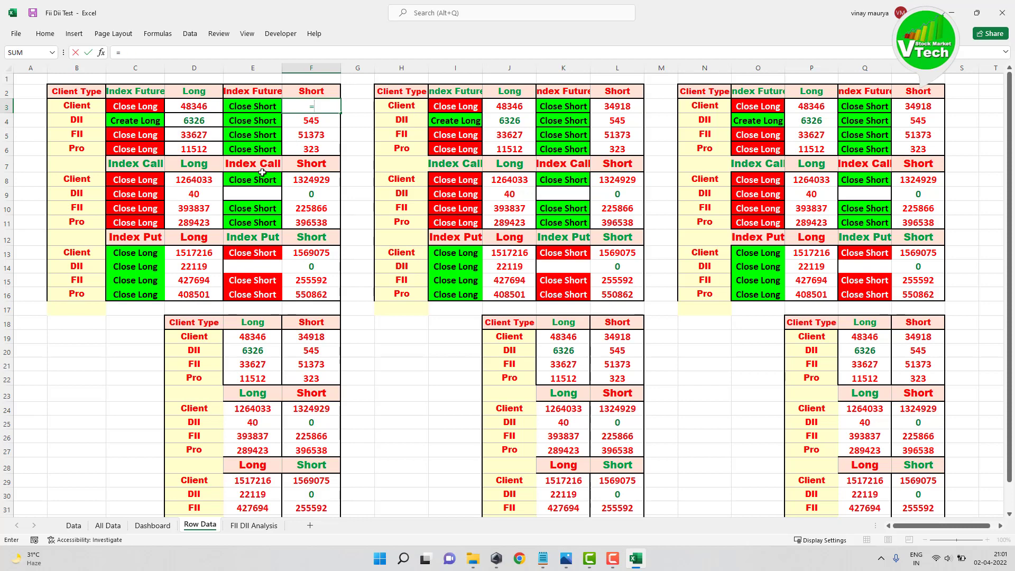
click(108, 525)
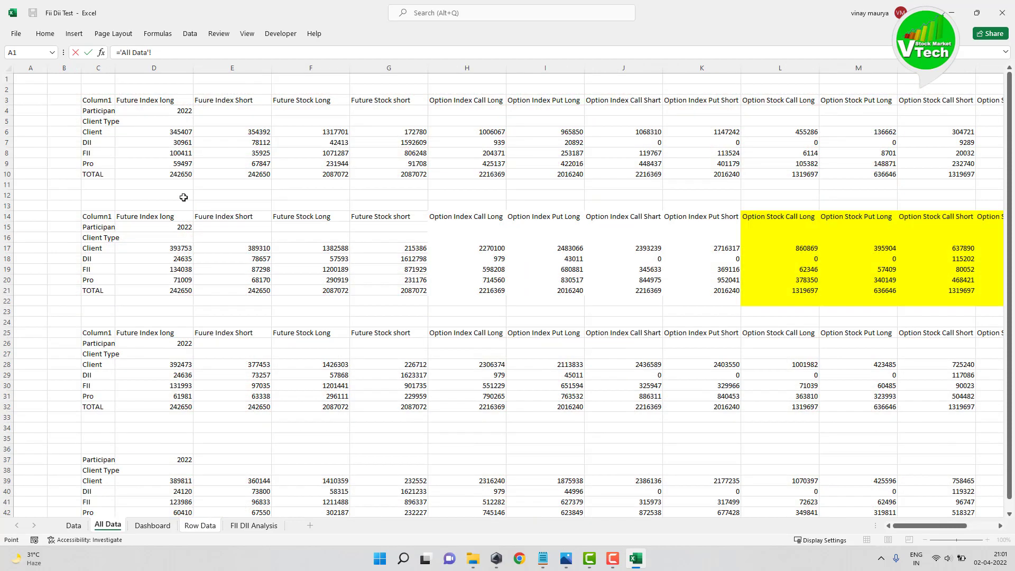
click(256, 132)
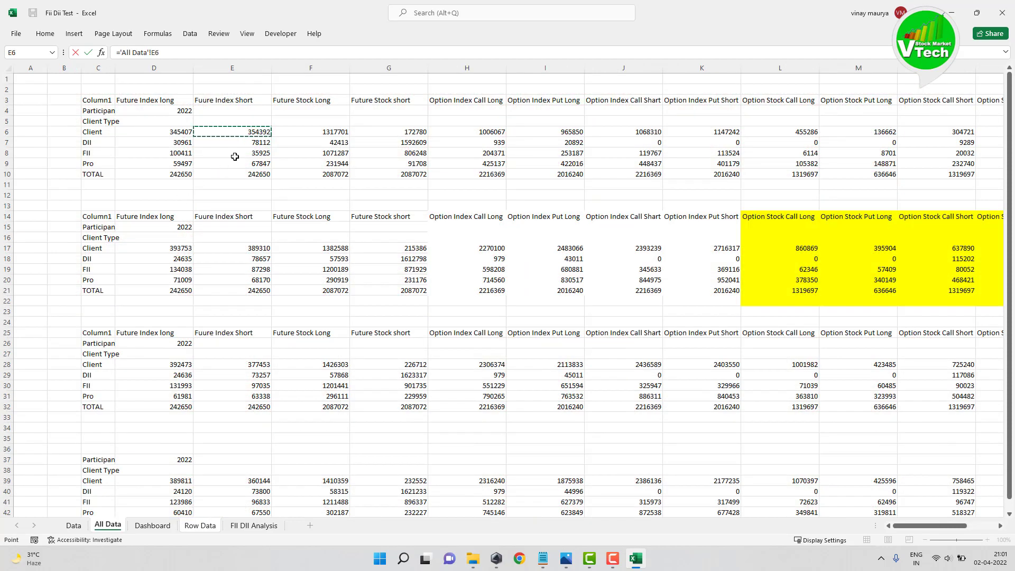
text(-)
click(255, 250)
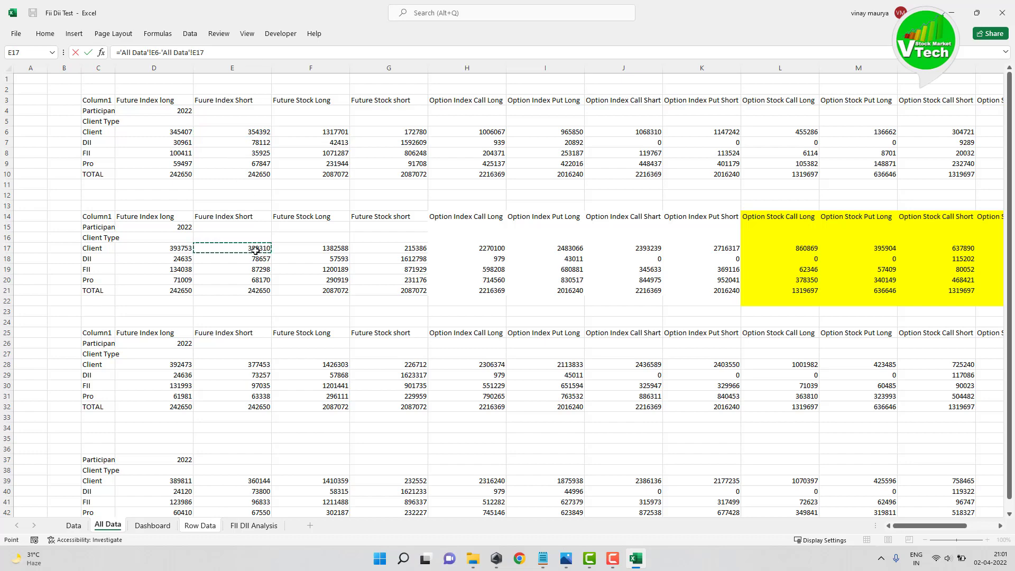
key(Return)
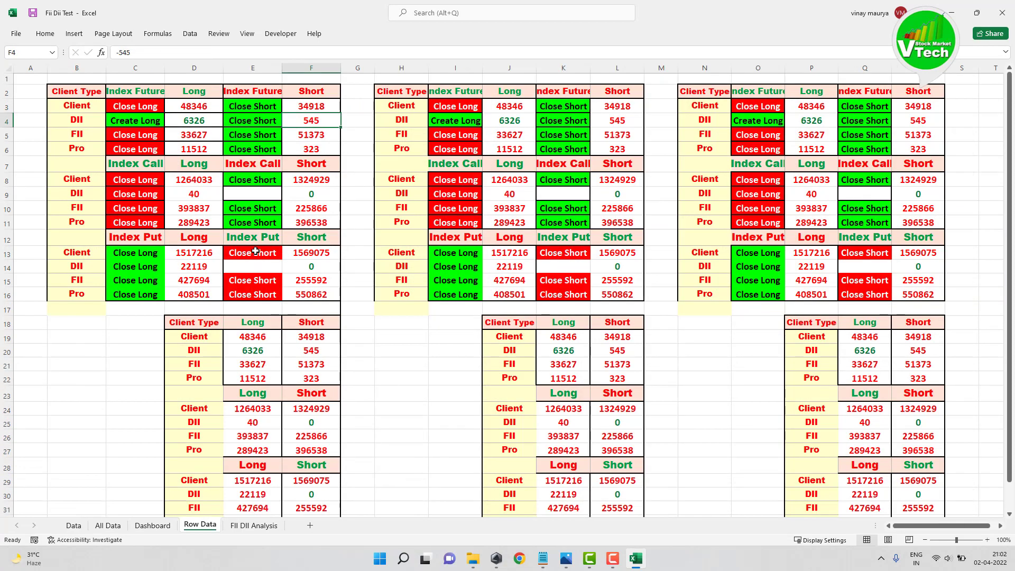
- Copy the formula in F3 down to F4:F6 for the DII, FII and Pro Index Future Short values
click(310, 109)
right_click(310, 108)
click(336, 129)
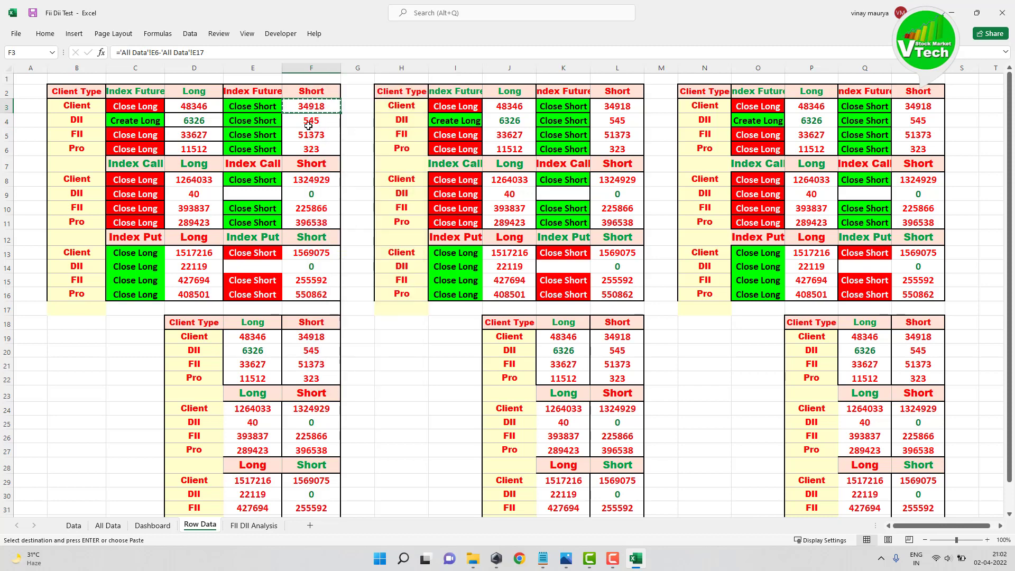
drag(305, 122, 309, 148)
right_click(309, 148)
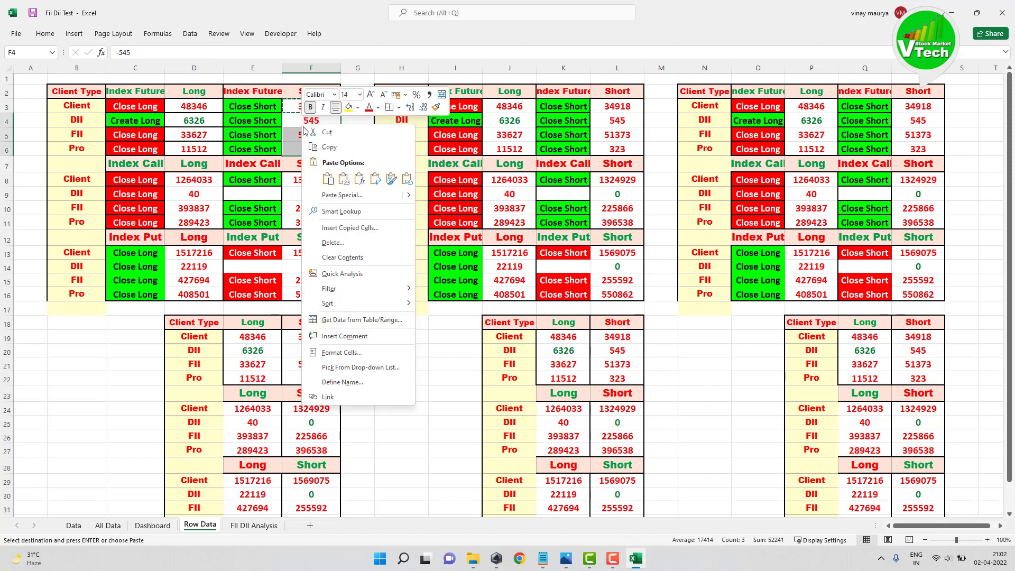
click(329, 180)
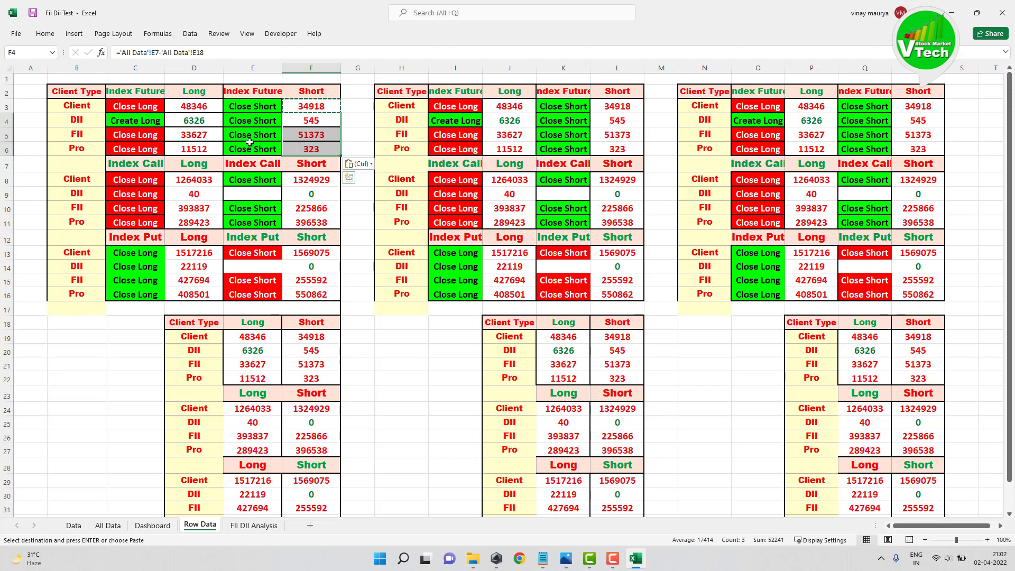
click(353, 143)
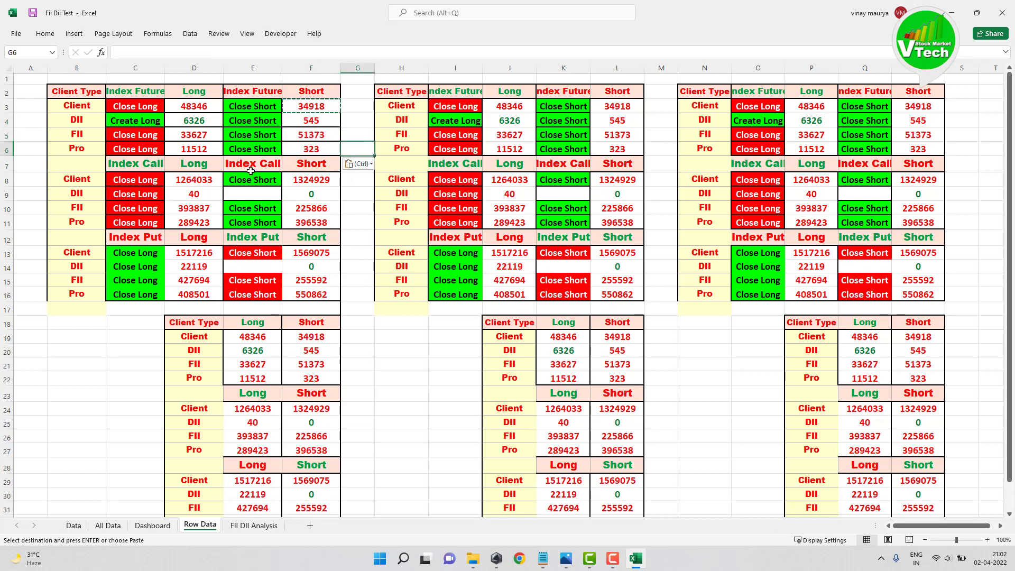
- Enter ='All Data'!H6-'All Data'!H17 in cell D8, the first table's Index Call Long value for Client
click(192, 179)
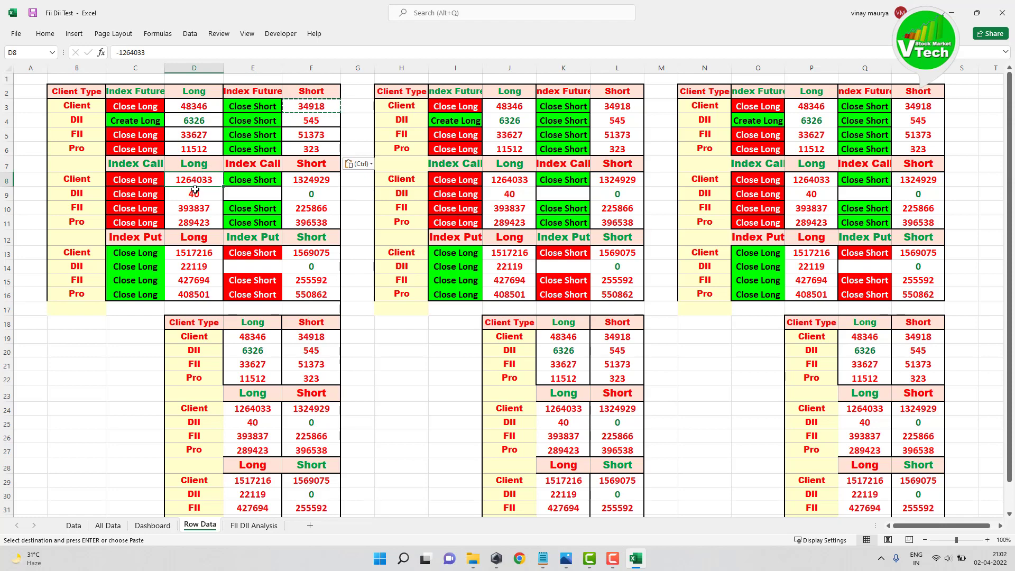
text(=)
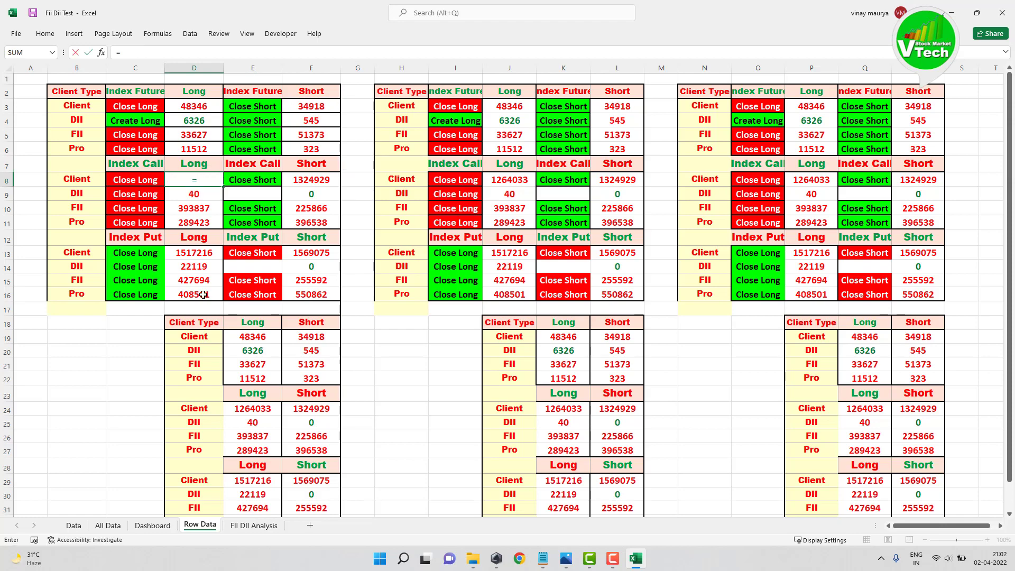
click(106, 525)
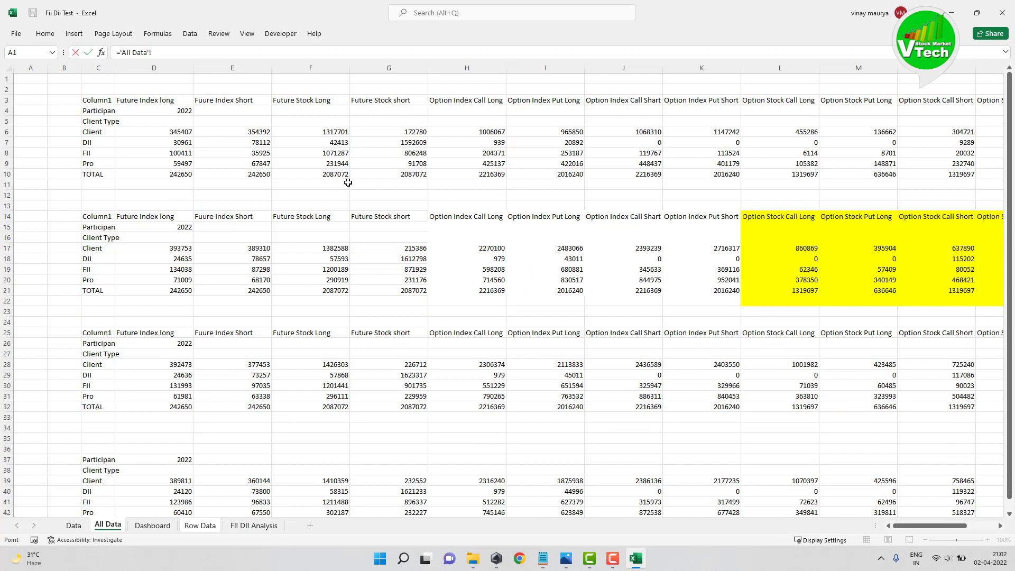
click(493, 131)
text(-)
click(488, 250)
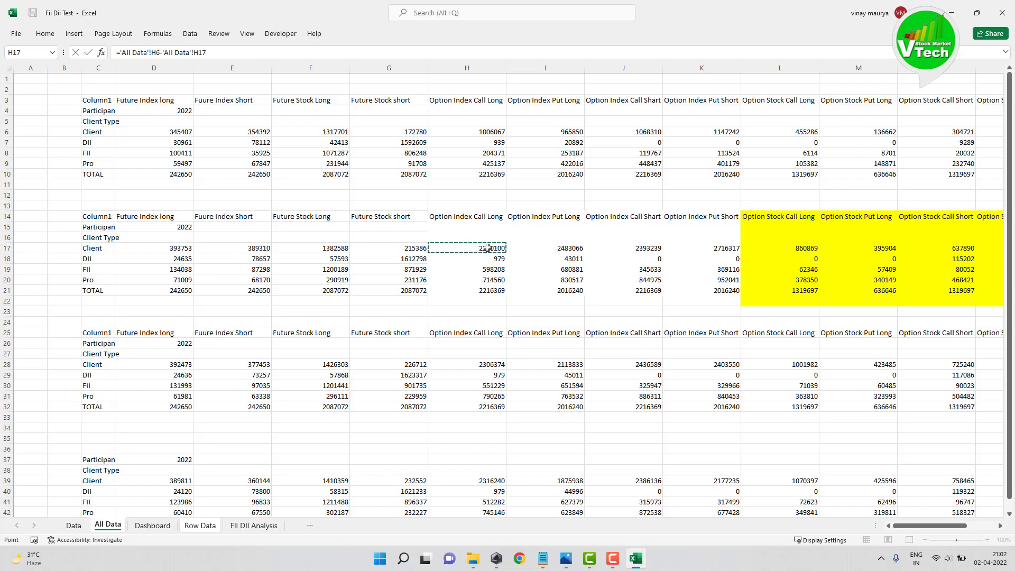
key(Return)
- Copy the formula in D8 down to D9:D11 for the DII, FII and Pro Index Call Long values
click(192, 176)
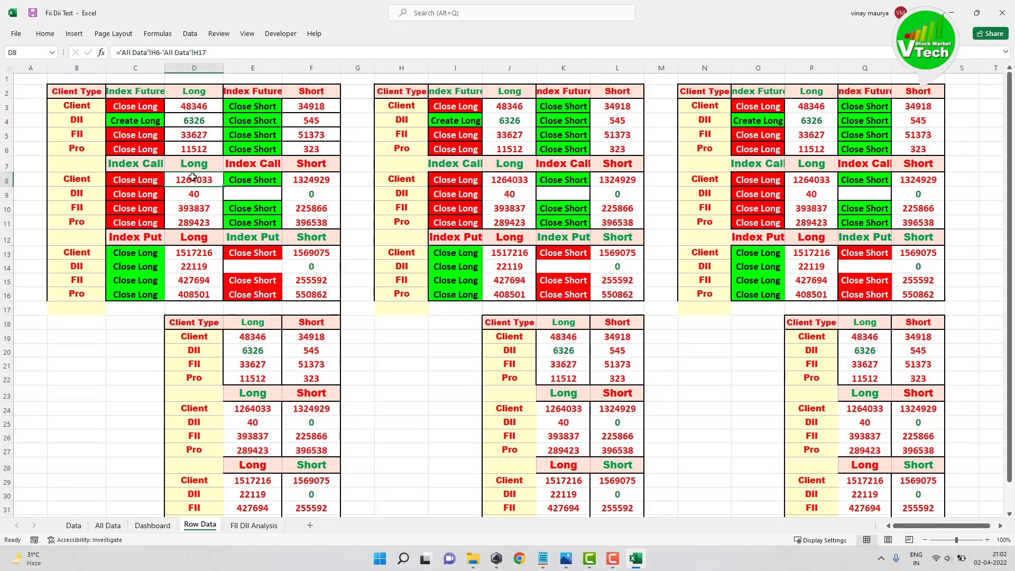
right_click(194, 177)
click(210, 199)
click(197, 194)
drag(196, 210, 195, 222)
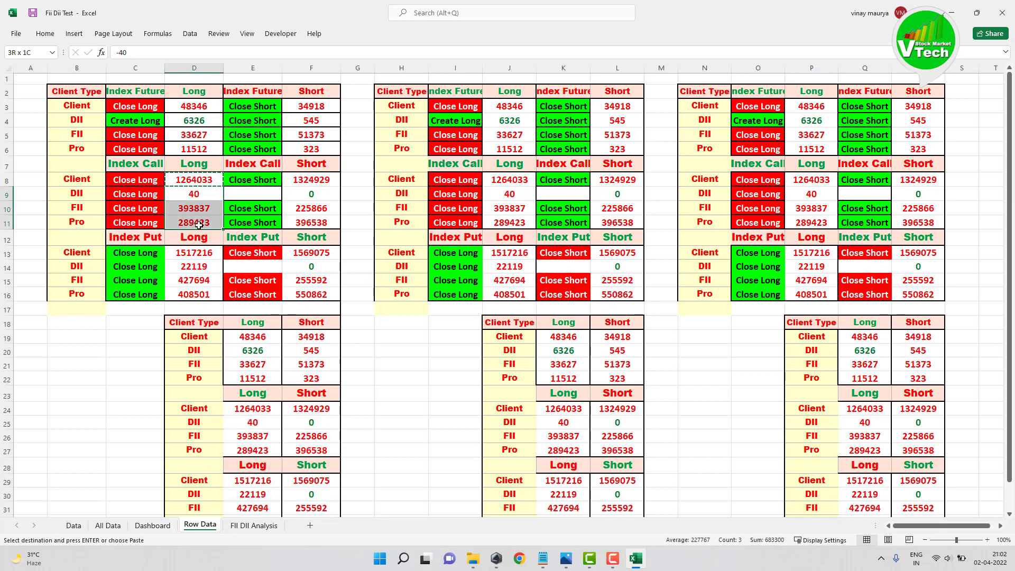
right_click(186, 191)
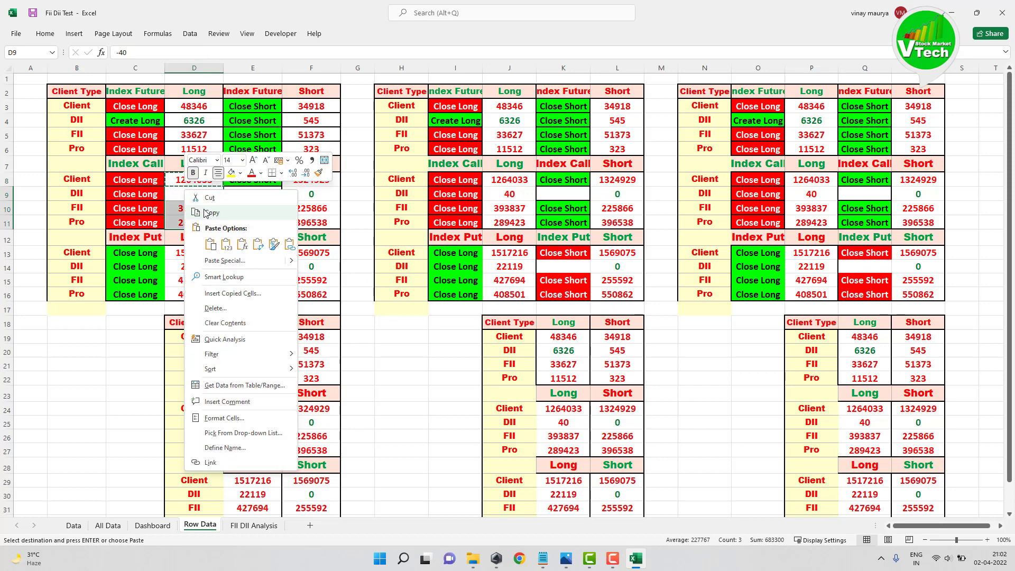
click(211, 243)
- Enter ='All Data'!J6-'All Data'!J17 in cell F8, the first table's Index Call Short value for Client
click(313, 179)
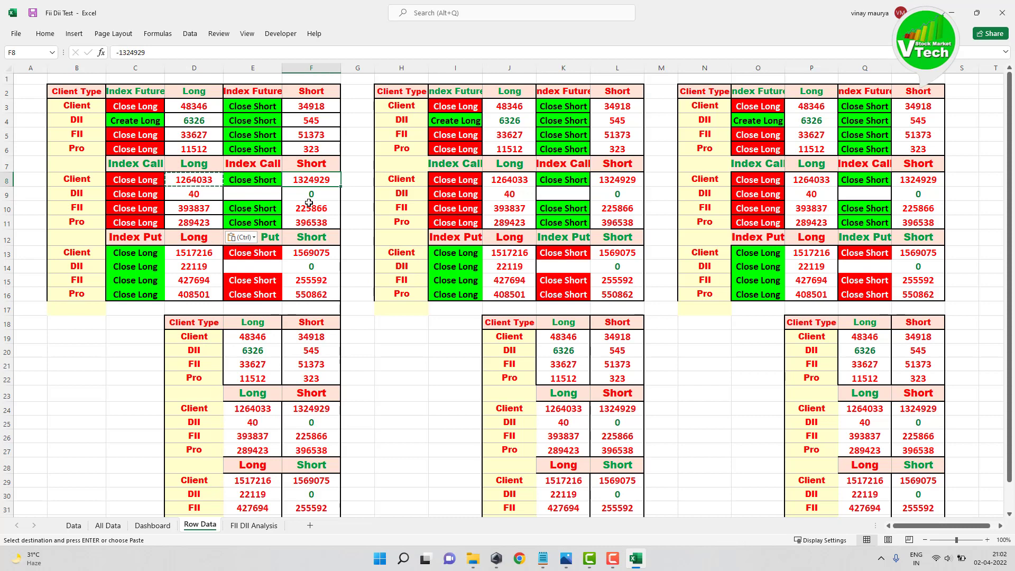
text(=)
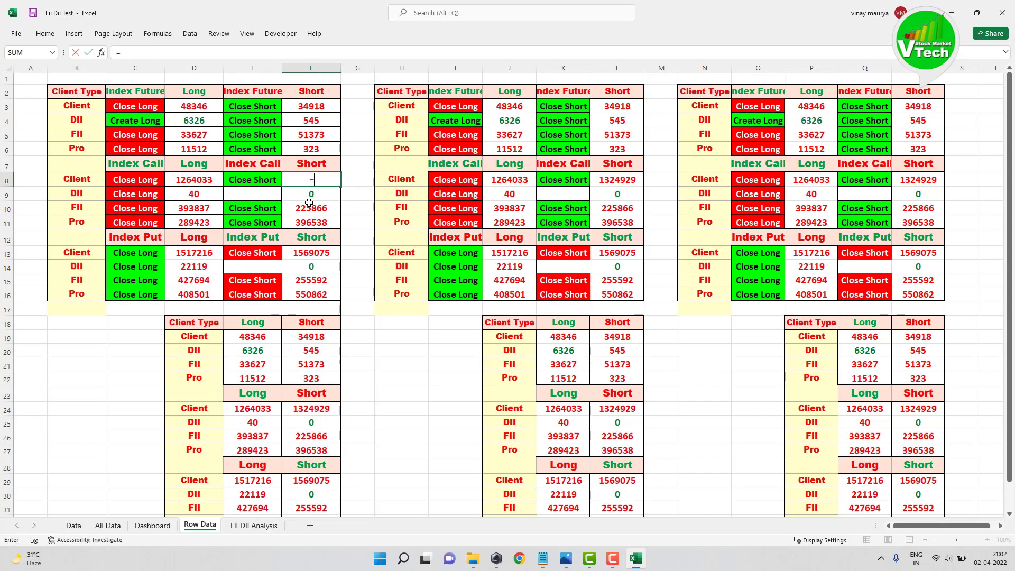
click(108, 526)
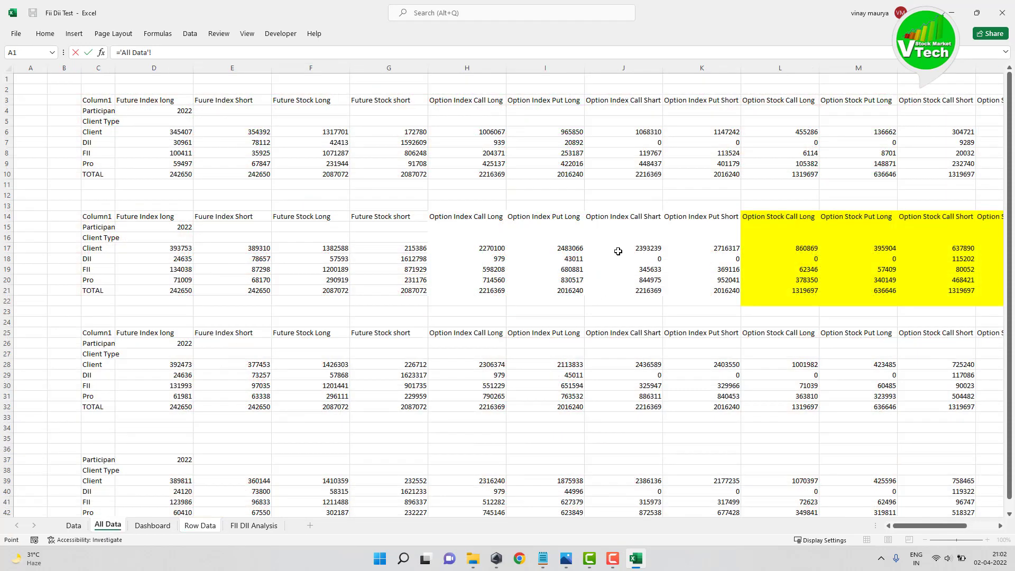
click(653, 136)
text(-)
click(641, 251)
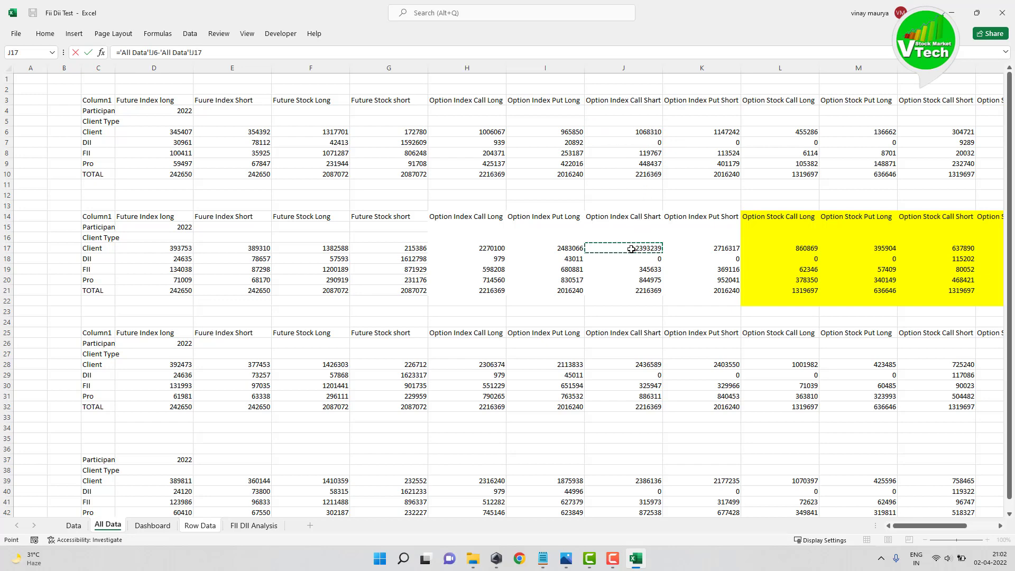
key(Return)
- Copy the formula in F8 down to F9:F11 for the DII, FII and Pro Index Call Short values
drag(315, 181, 313, 223)
right_click(313, 185)
click(322, 203)
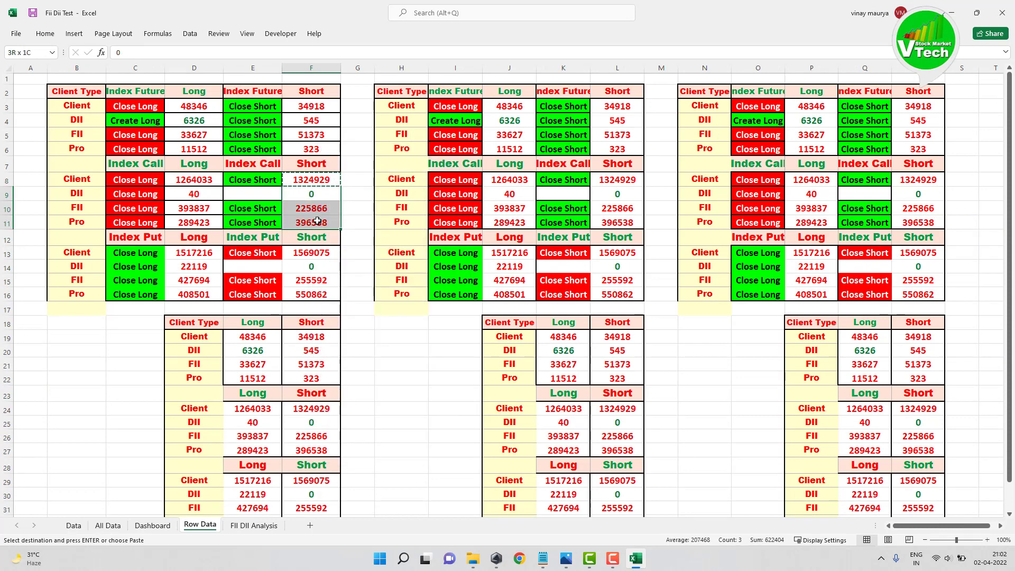
right_click(301, 194)
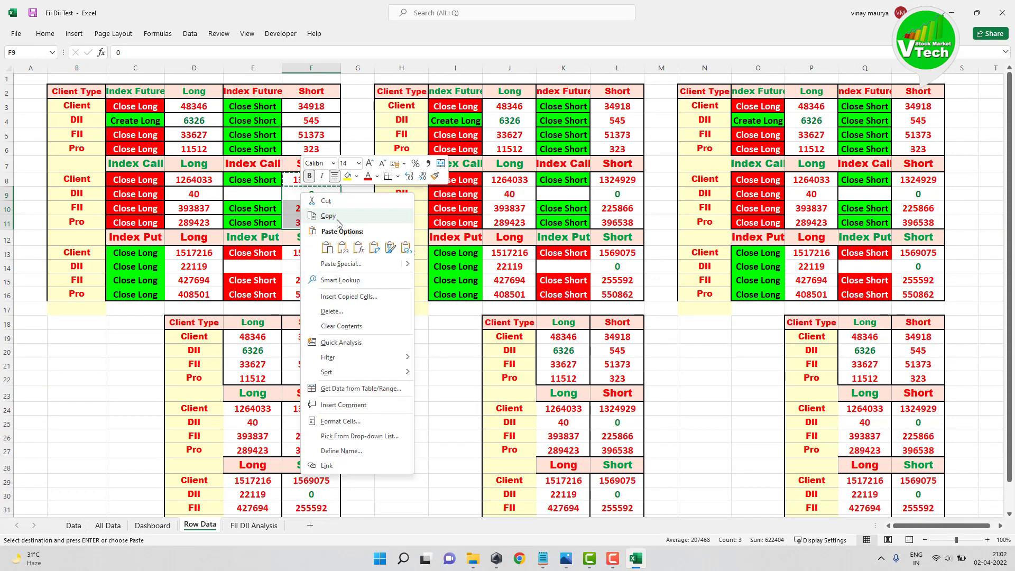
click(326, 247)
- Enter ='All Data'!I6-'All Data'!I17 in cell D13, the first table's Index Put Long value for Client
click(184, 255)
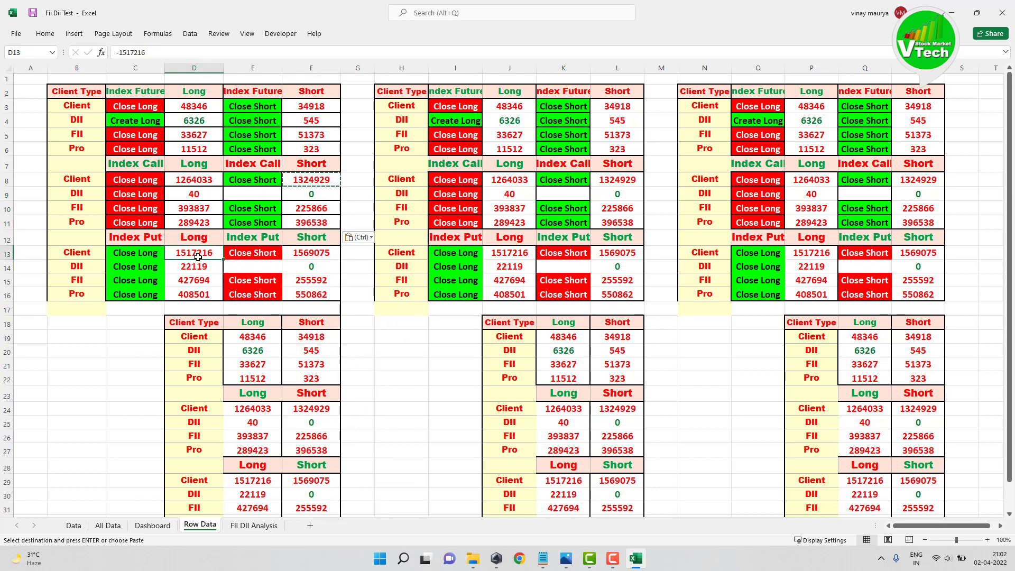
text(=)
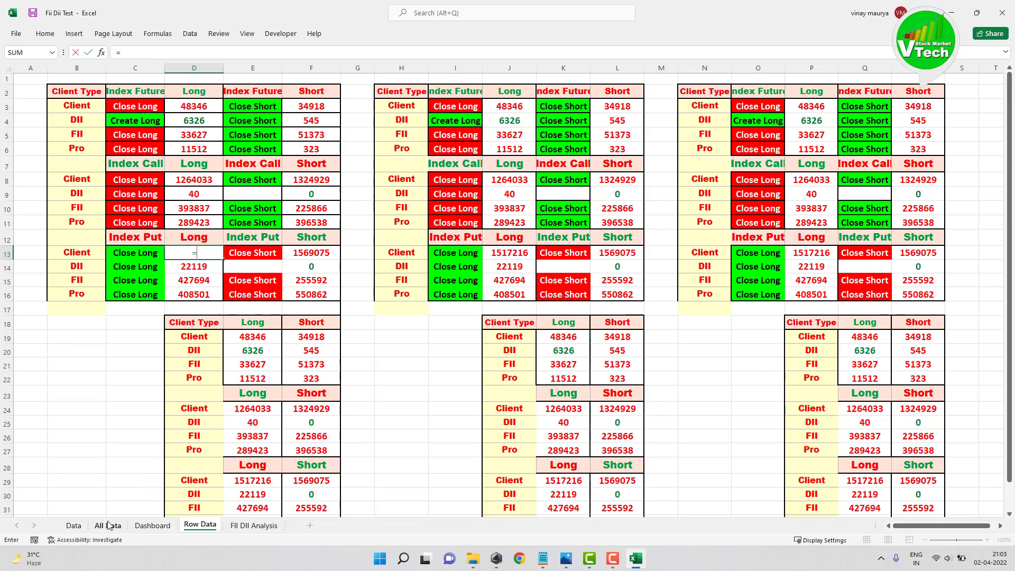
click(109, 524)
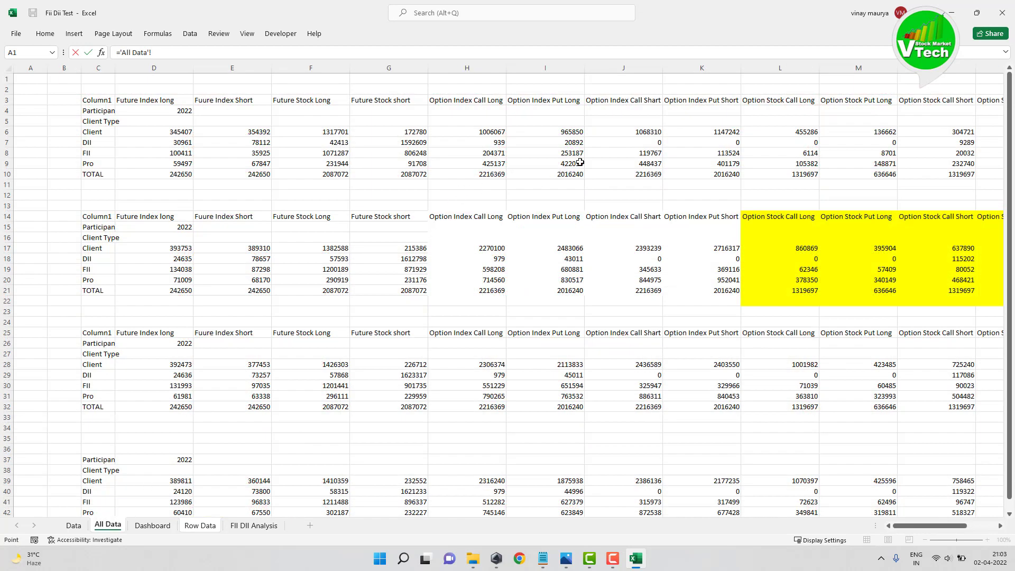
click(575, 135)
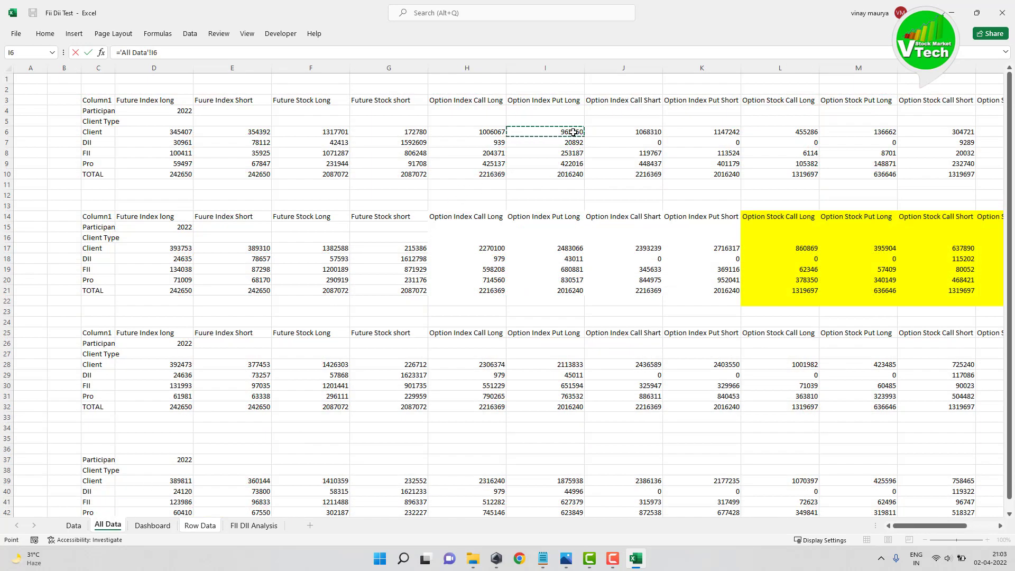
text(-)
click(564, 247)
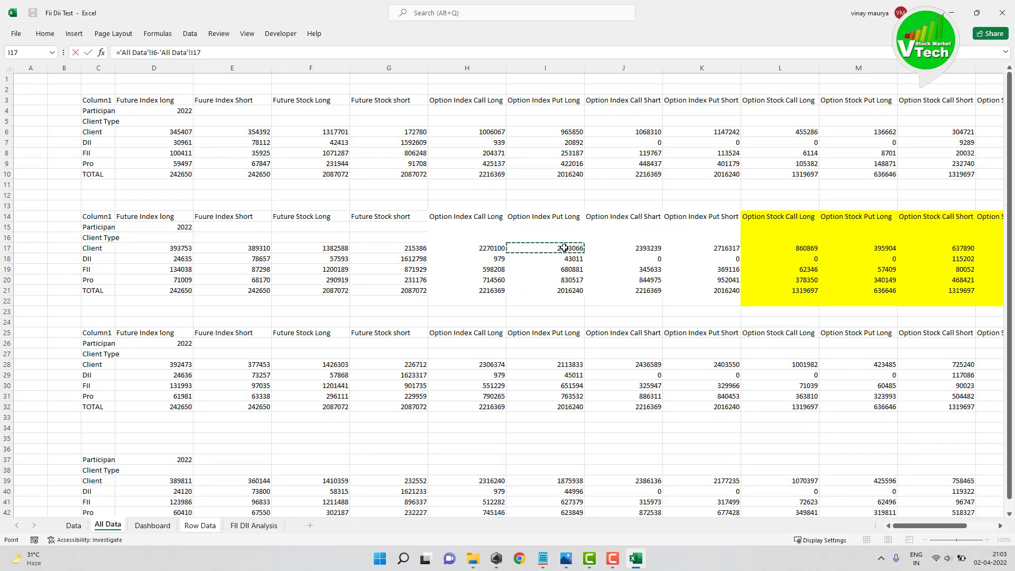
key(Return)
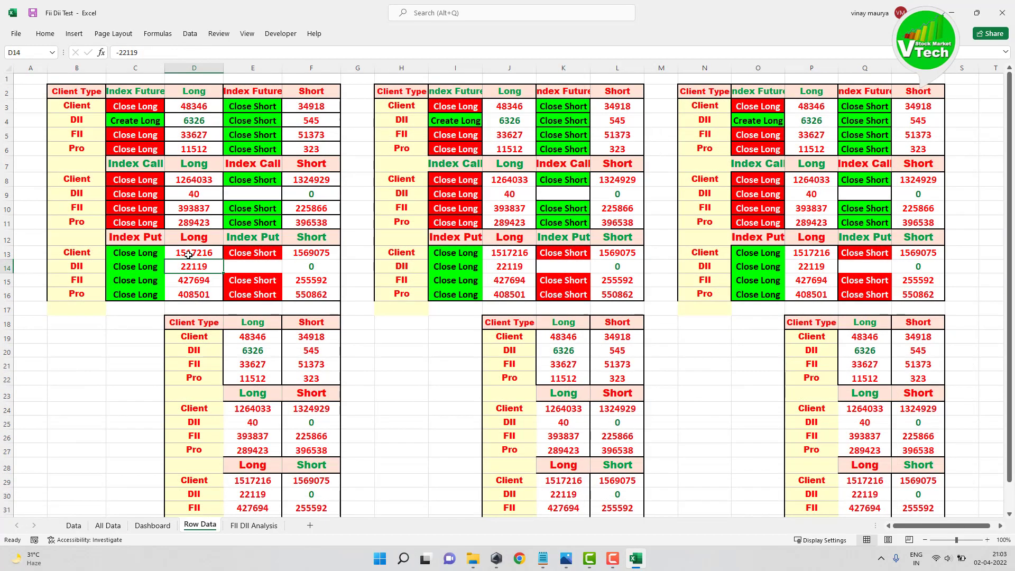
- Copy the formula in D13 down to D14:D16 for the DII, FII and Pro Index Put Long values
click(188, 255)
right_click(188, 255)
click(211, 276)
drag(195, 267, 199, 290)
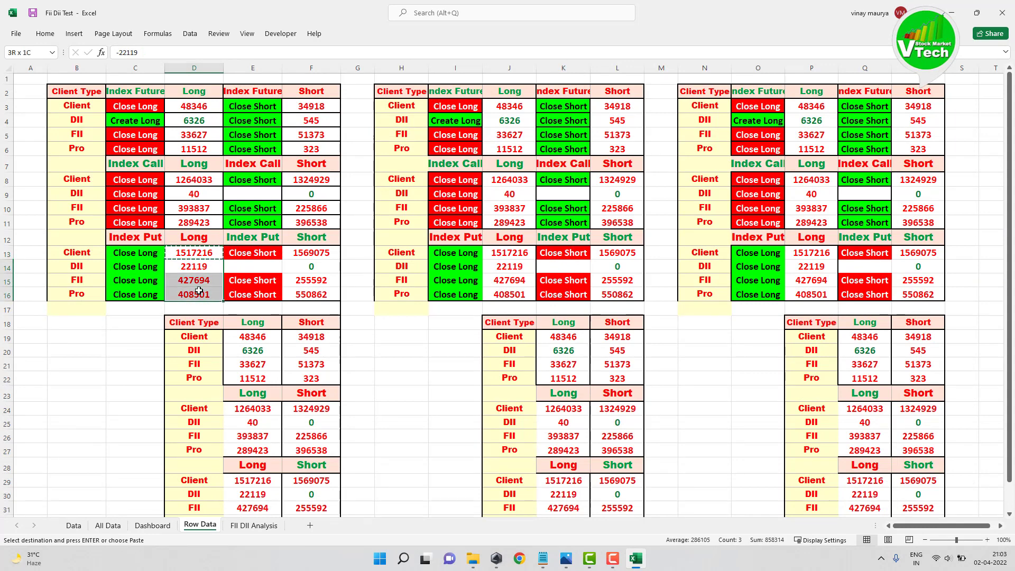
right_click(189, 263)
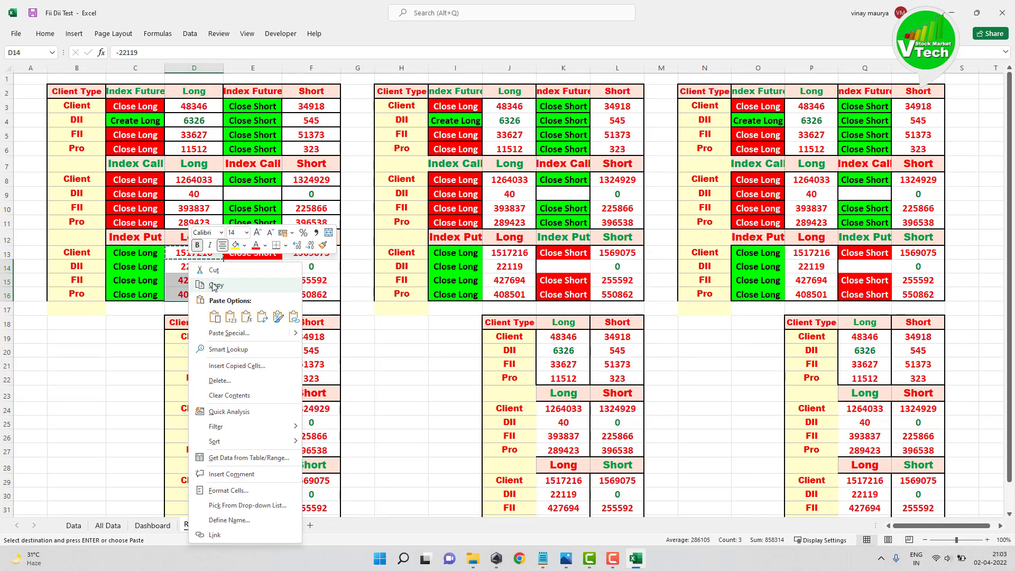
click(215, 316)
- Enter ='All Data'!K6-'All Data'!K17 in cell F13, the first table's Index Put Short value for Client
click(309, 256)
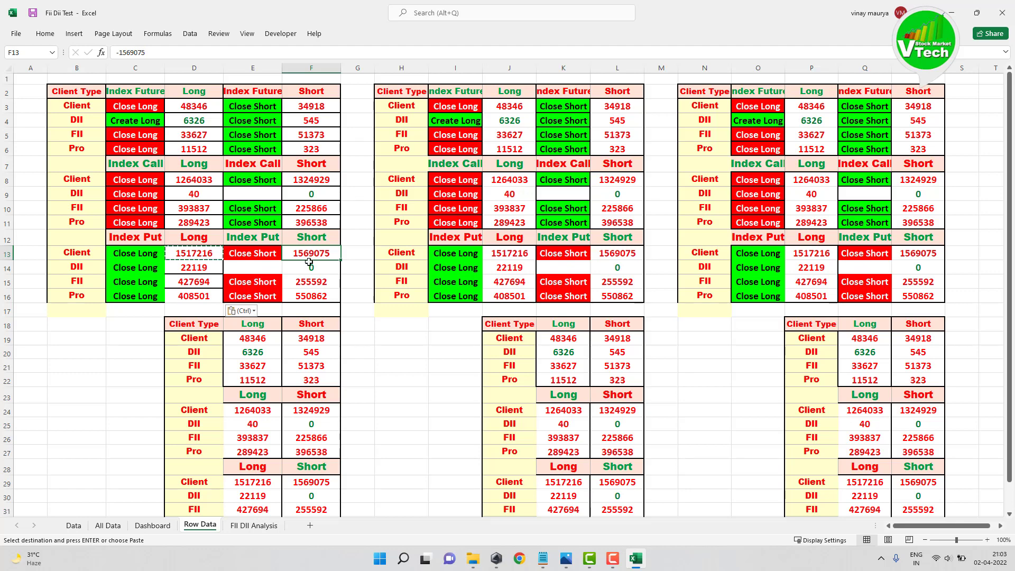
text(=)
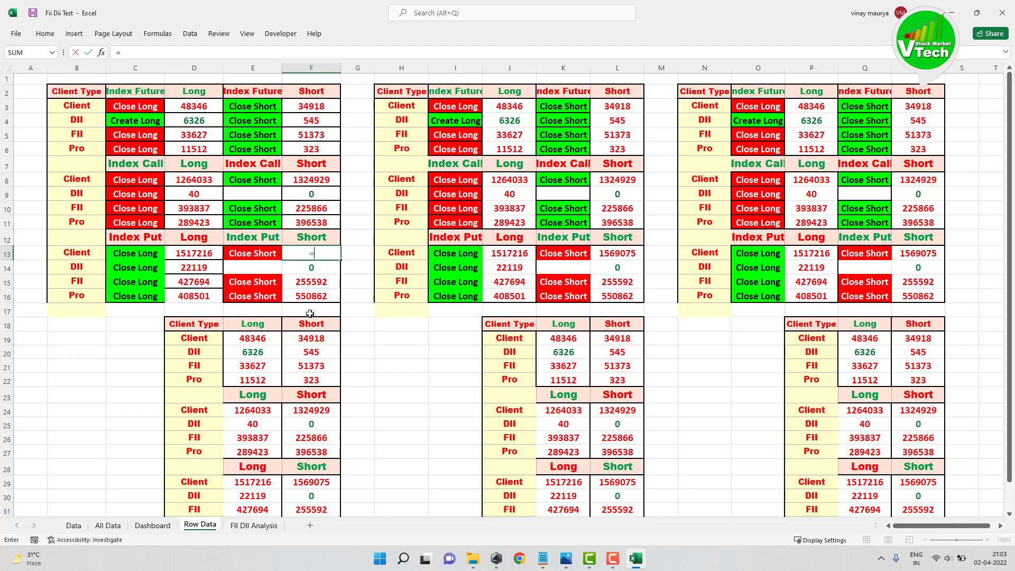
click(116, 527)
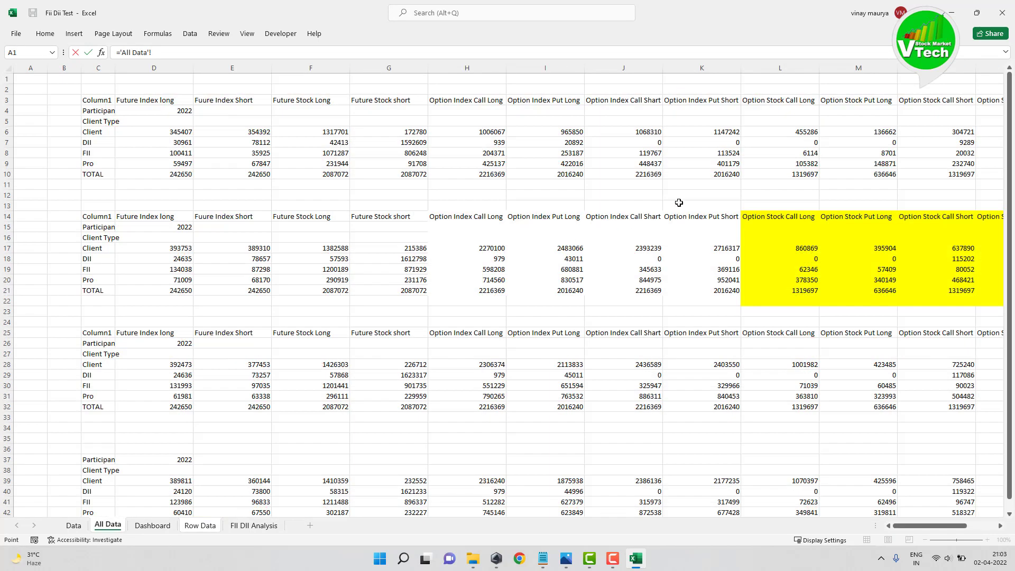
click(718, 136)
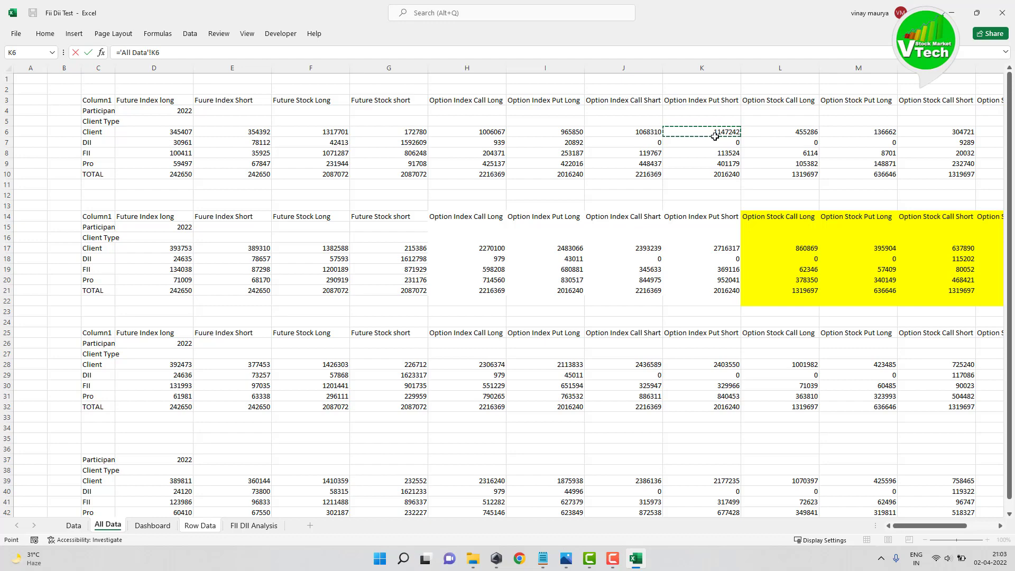
text(-)
click(722, 247)
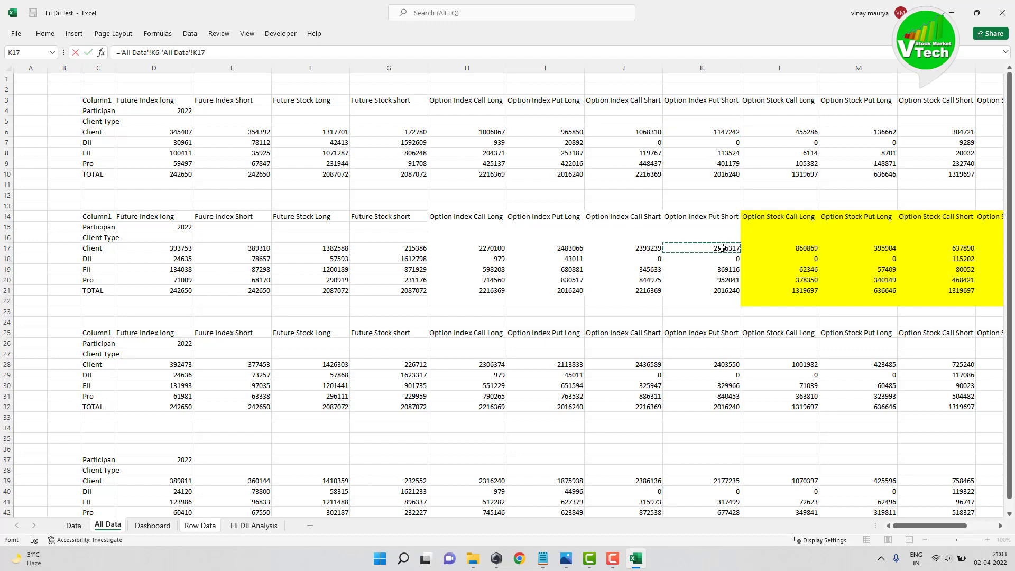
key(Return)
- Copy the formula in F13 down to F14:F16 for the DII, FII and Pro Index Put Short values
right_click(314, 251)
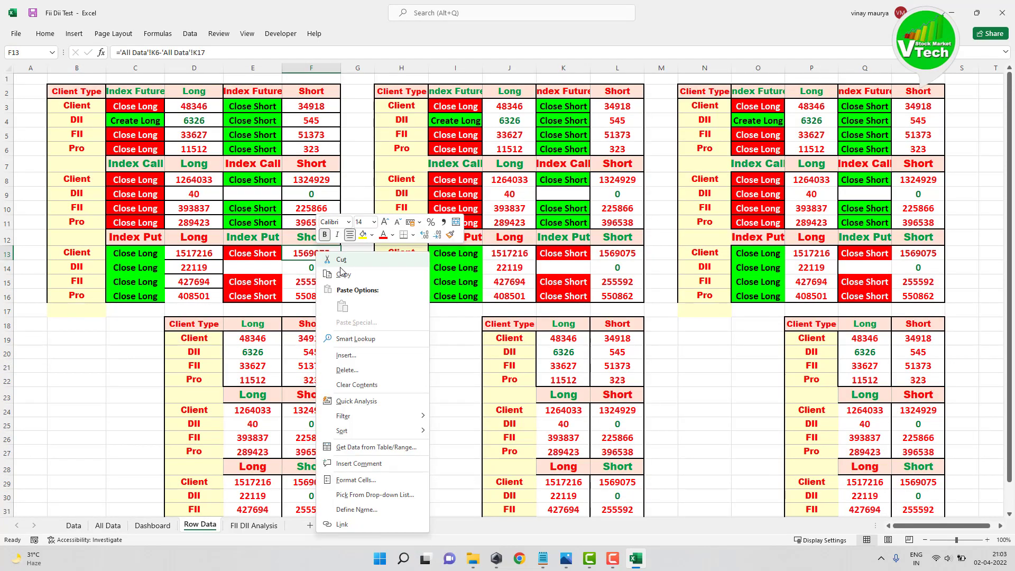
click(338, 270)
drag(311, 267, 312, 294)
right_click(307, 265)
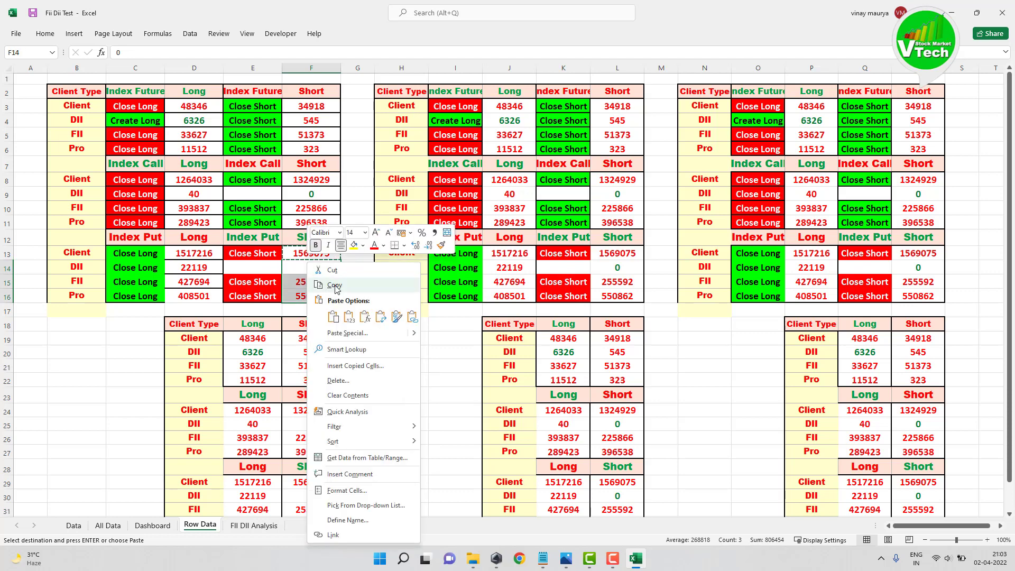
click(333, 317)
click(353, 271)
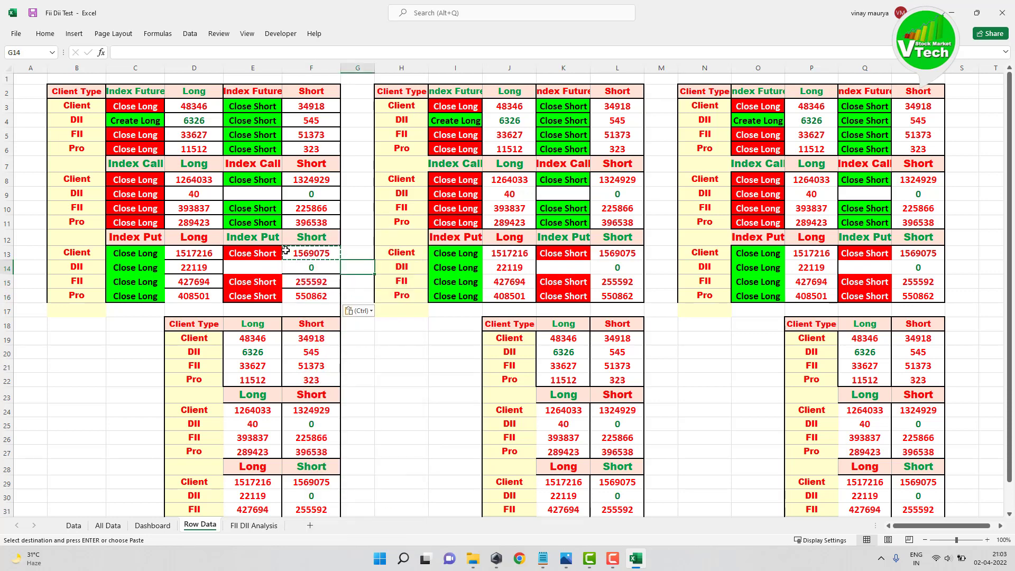
- Enter ='All Data'!D17-'All Data'!D28 in cell J3, the second table's Index Future Long value for Client
click(509, 107)
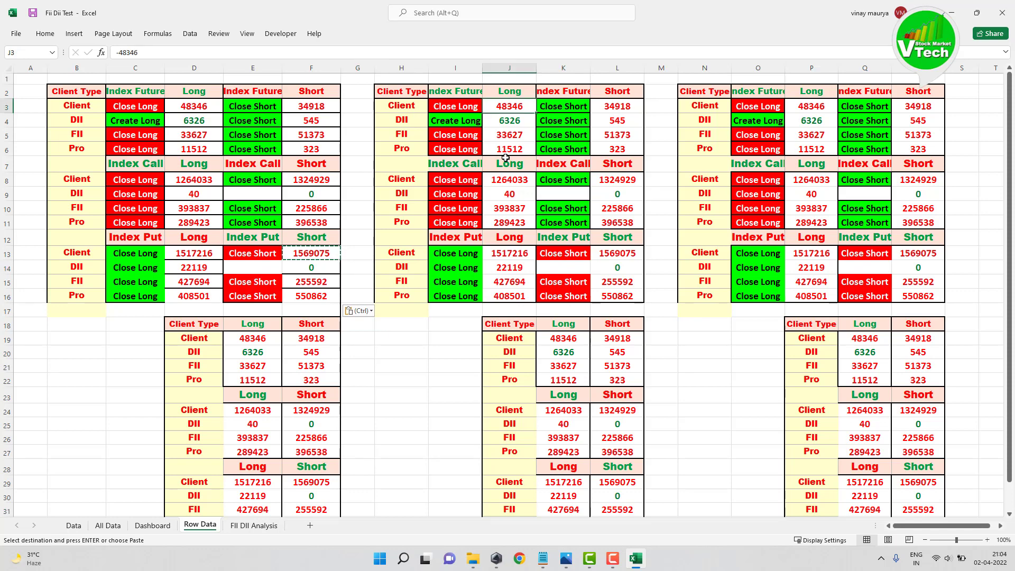
text(=)
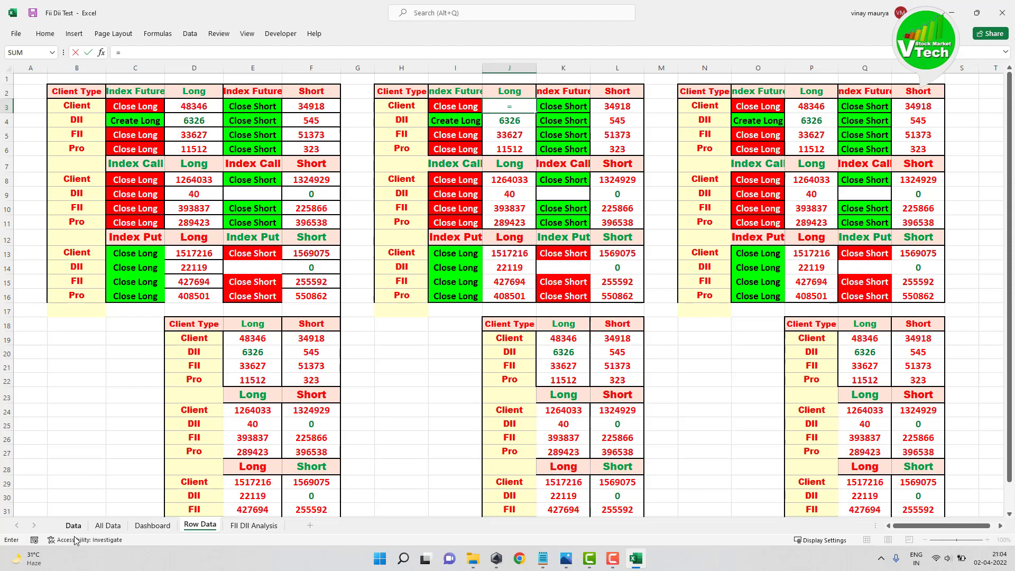
click(107, 524)
click(179, 247)
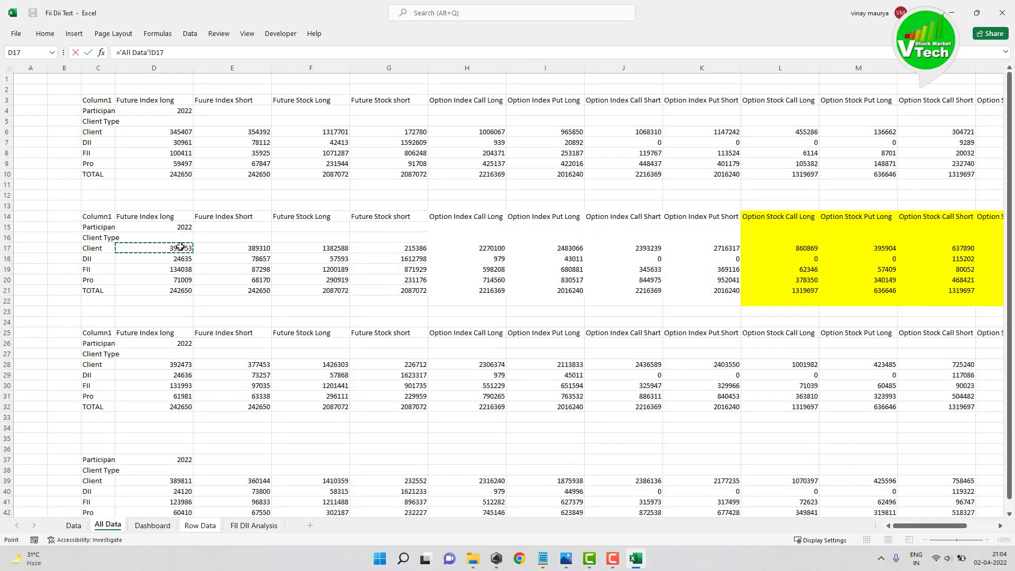
text(-)
click(177, 365)
key(Return)
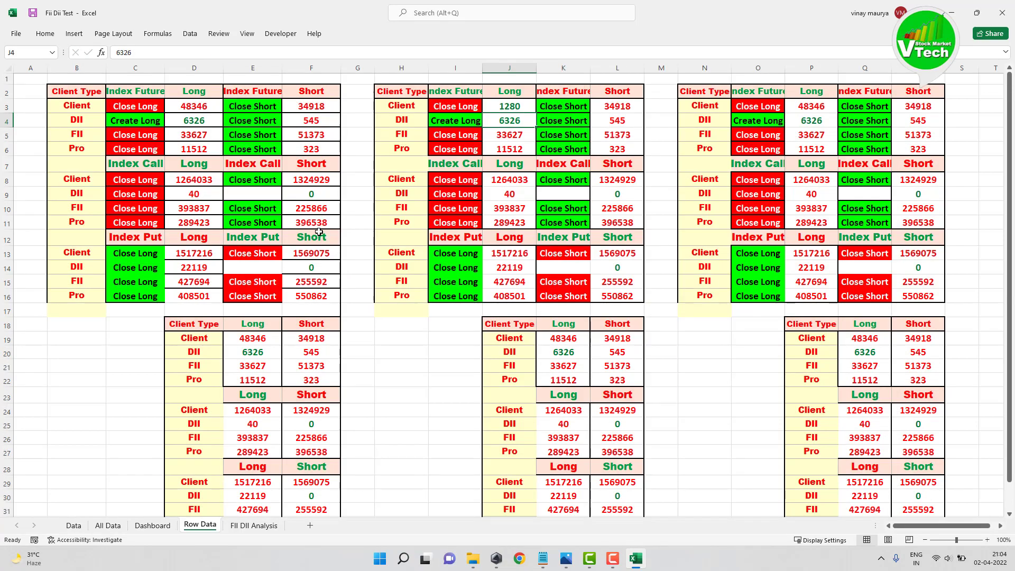
- Copy the formula in J3 down to J4:J6 for the DII, FII and Pro Index Future Long values
drag(509, 106, 505, 150)
right_click(507, 111)
click(524, 113)
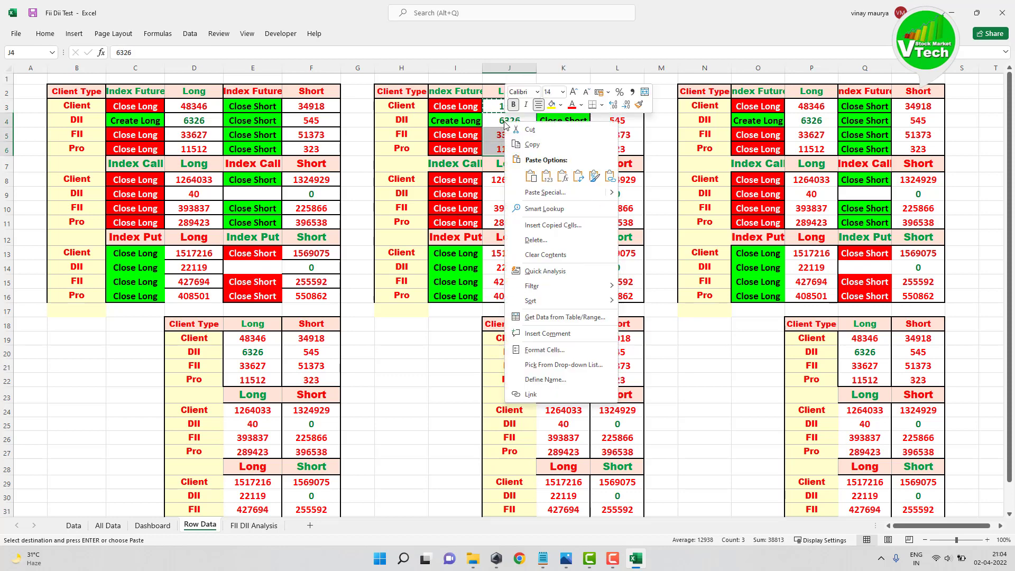
right_click(505, 122)
click(529, 176)
- Enter ='All Data'!E17-'All Data'!E28 in cell L3, the second table's Index Future Short value for Client
click(597, 111)
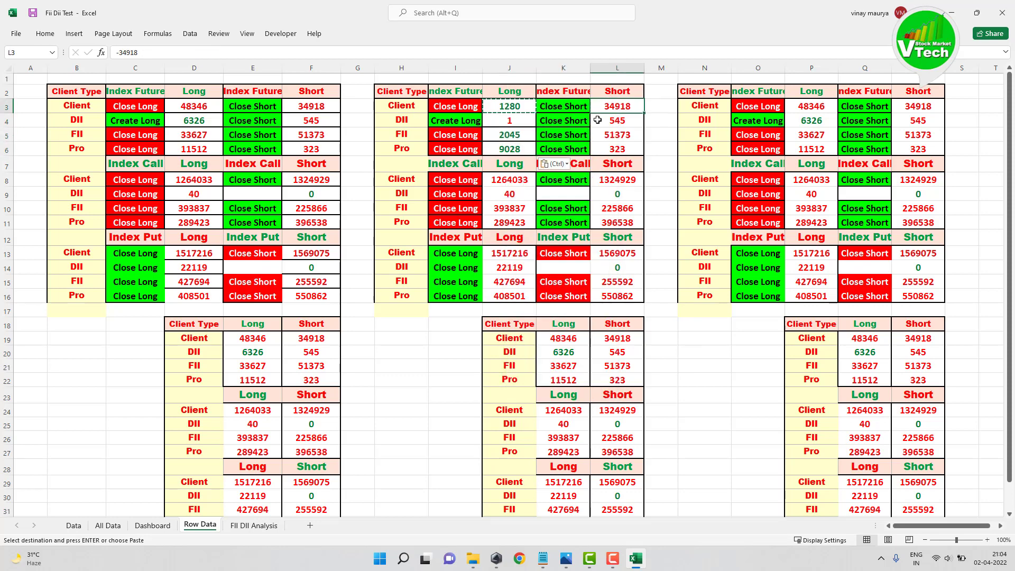
text(=)
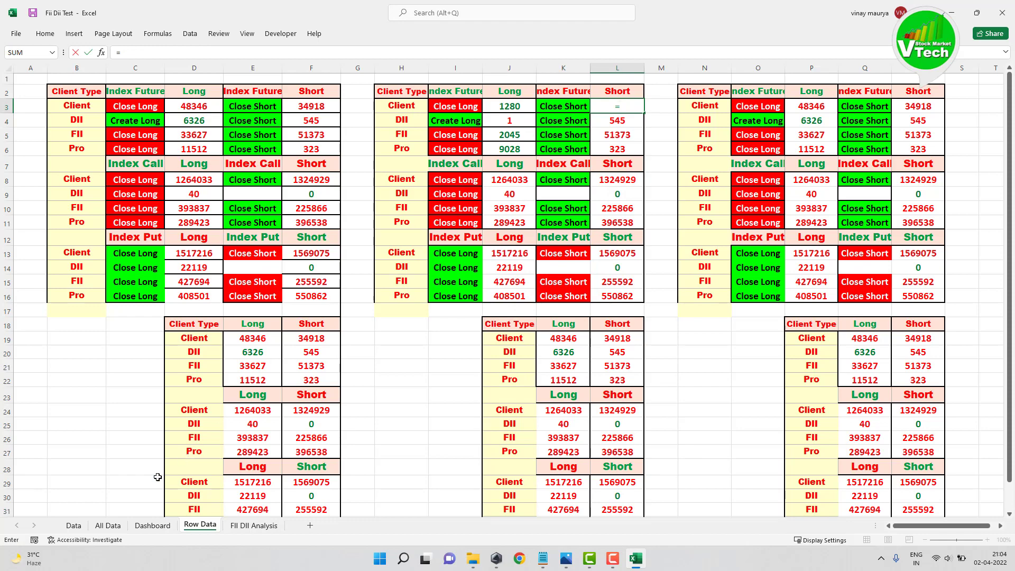
click(109, 524)
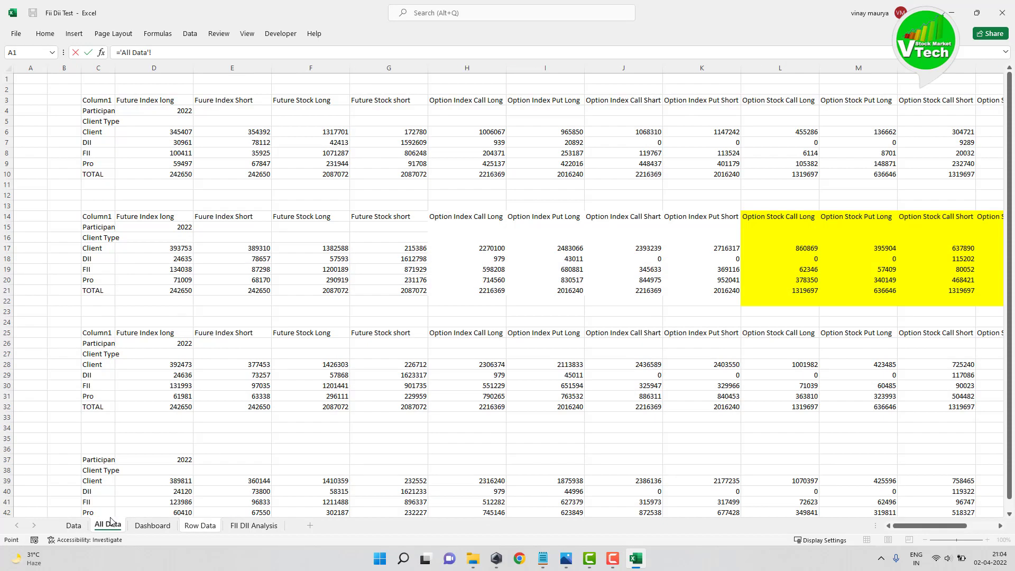
click(256, 250)
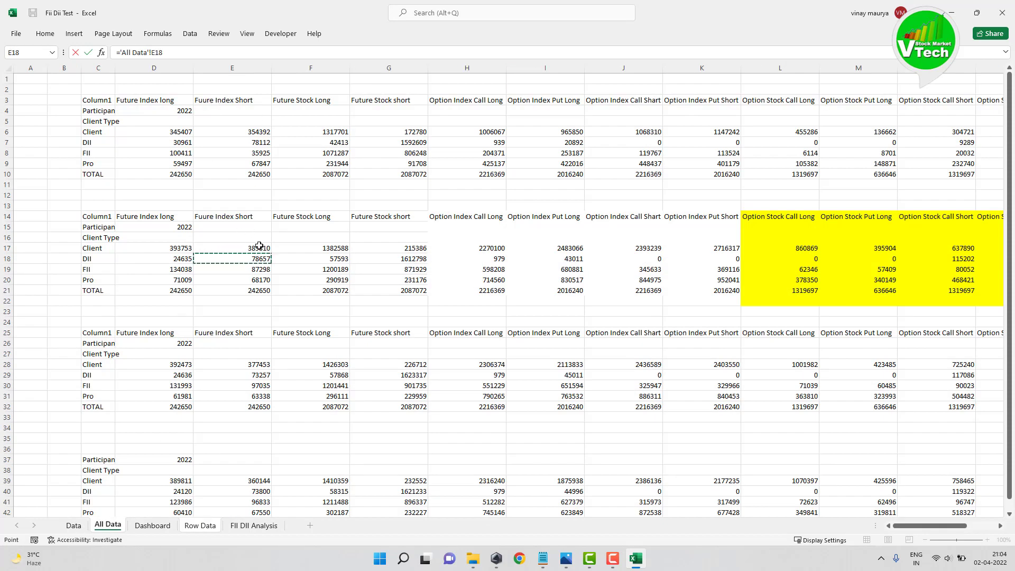
text(-)
click(251, 369)
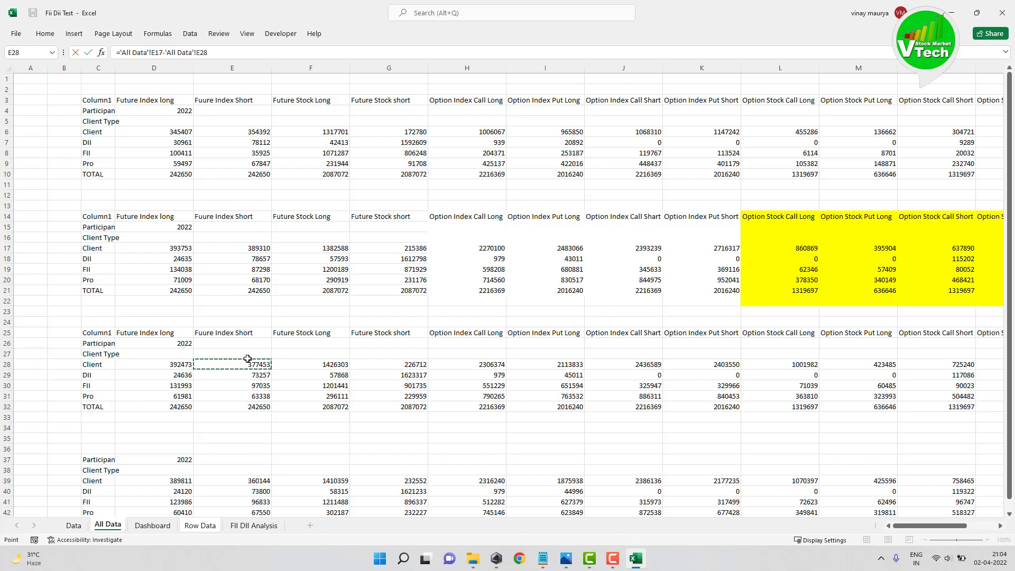
key(Return)
- Copy the formula in L3 down to L4:L6 for the DII, FII and Pro Index Future Short values
click(613, 109)
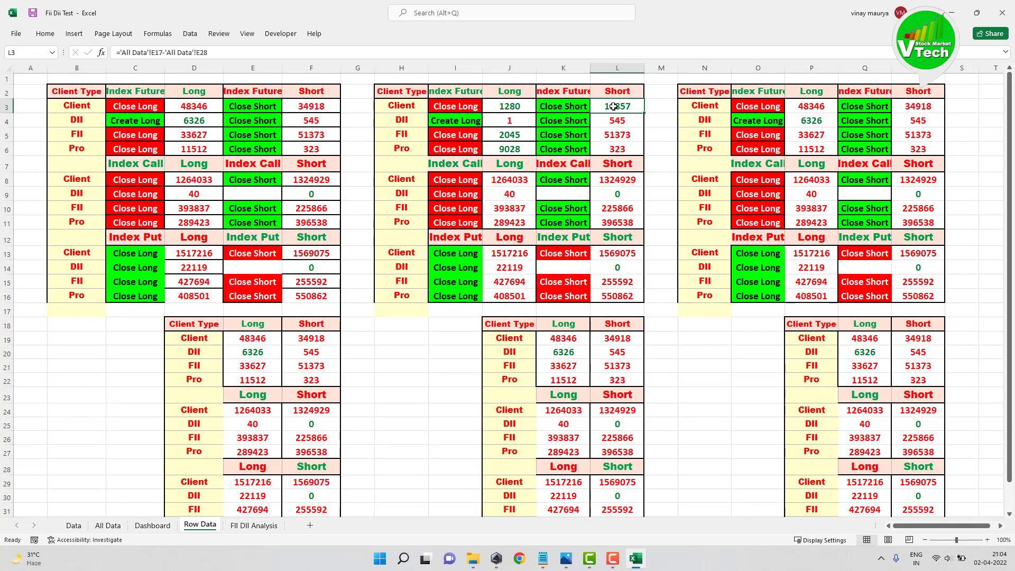
right_click(612, 109)
click(645, 123)
drag(617, 120, 621, 149)
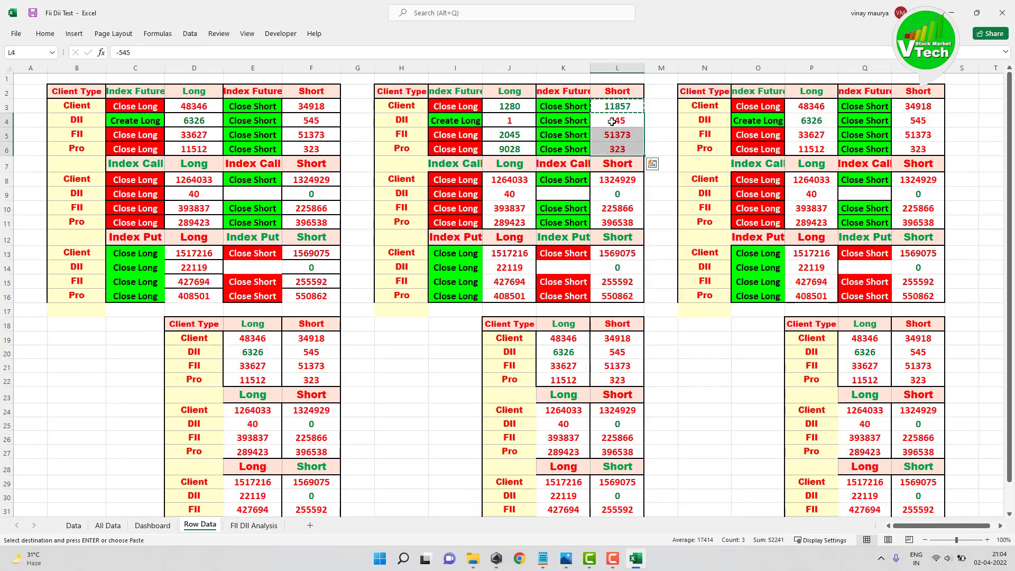
right_click(621, 148)
click(627, 168)
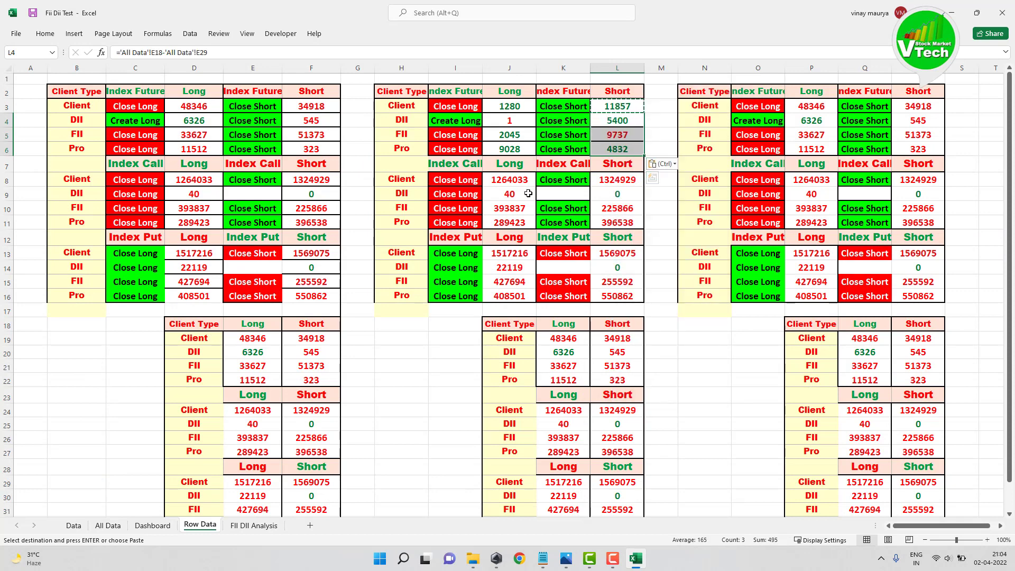
- Enter ='All Data'!H17-'All Data'!H28 in cell J8, the second table's Index Call Long value for Client
click(498, 182)
text(=)
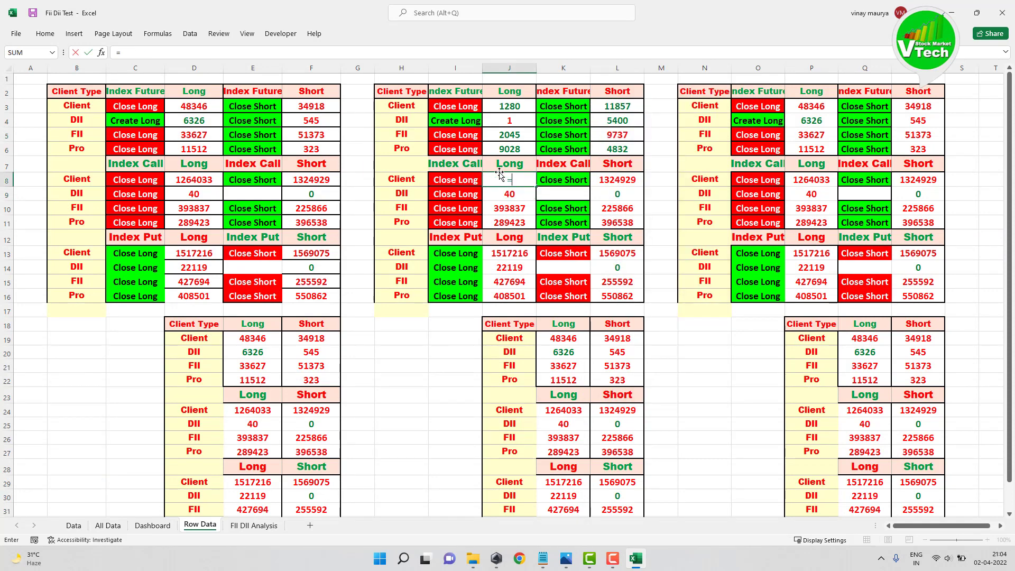
click(104, 524)
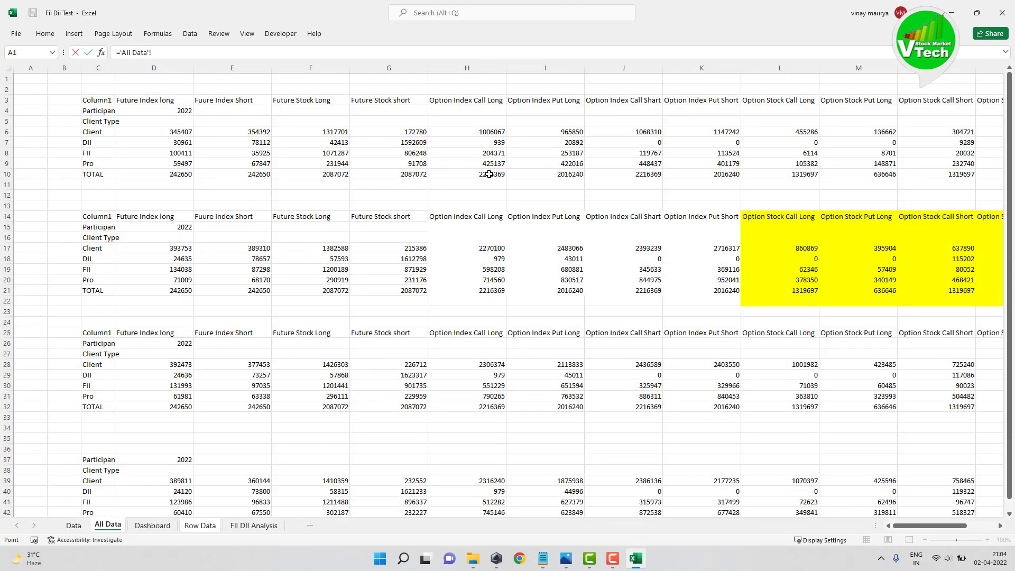
click(488, 248)
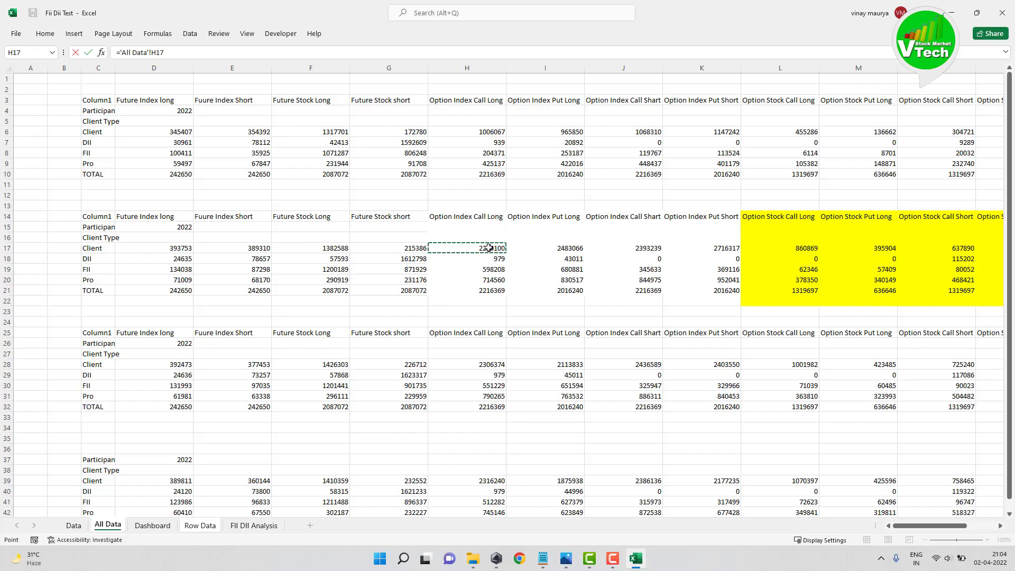
text(-)
click(487, 361)
key(Return)
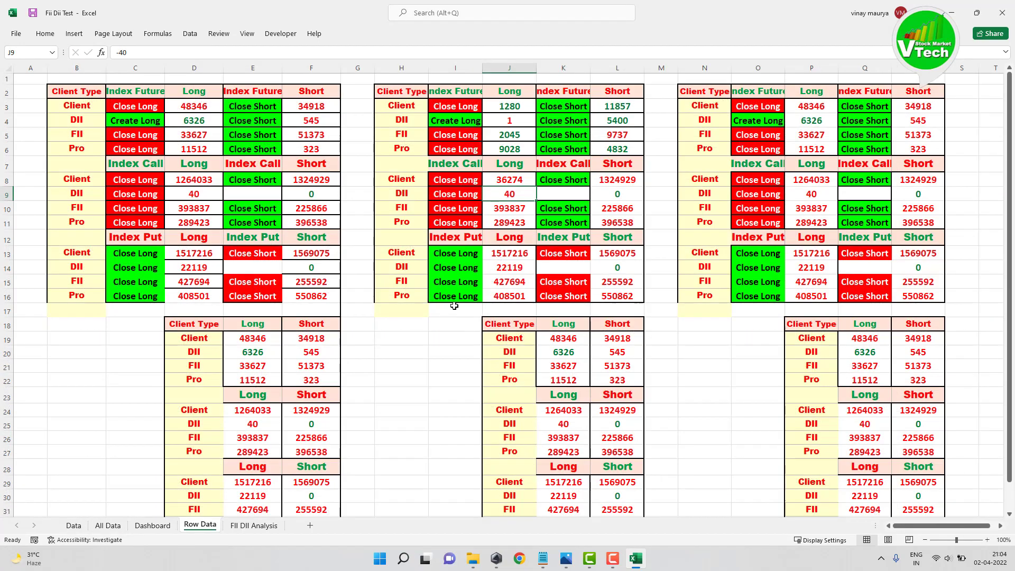
- Copy the formula in J8 down to J9:J11 for the DII, FII and Pro Index Call Long values
right_click(510, 180)
click(533, 209)
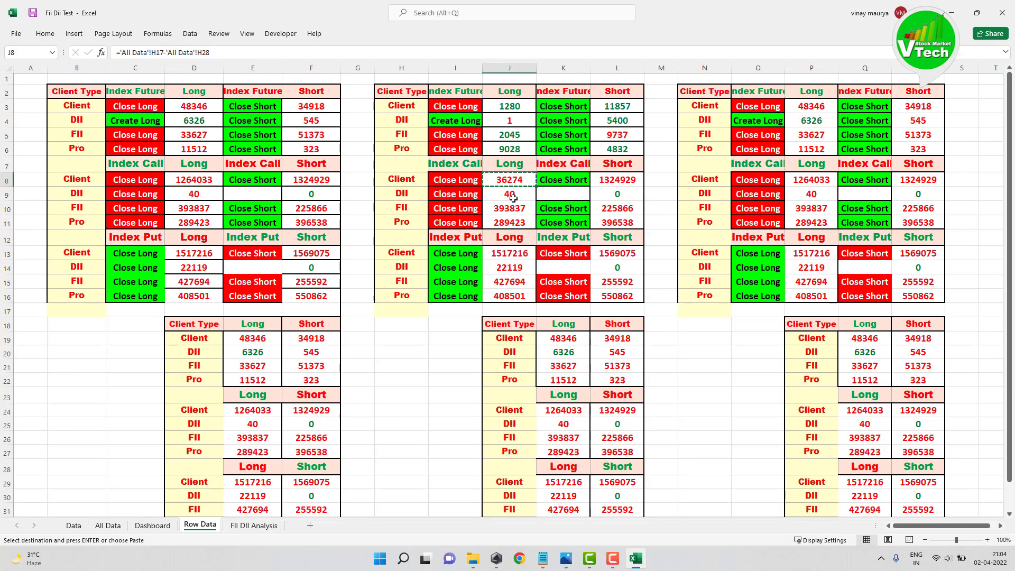
drag(509, 193, 509, 222)
right_click(505, 193)
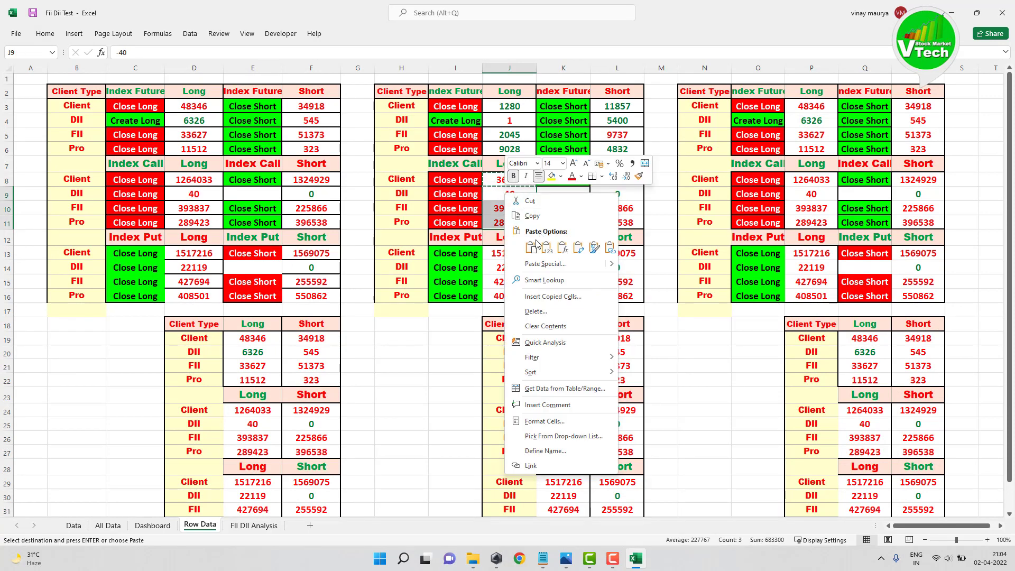
click(516, 240)
- Enter ='All Data'!J17-'All Data'!J28 in cell L8, the second table's Index Call Short value for Client
click(613, 181)
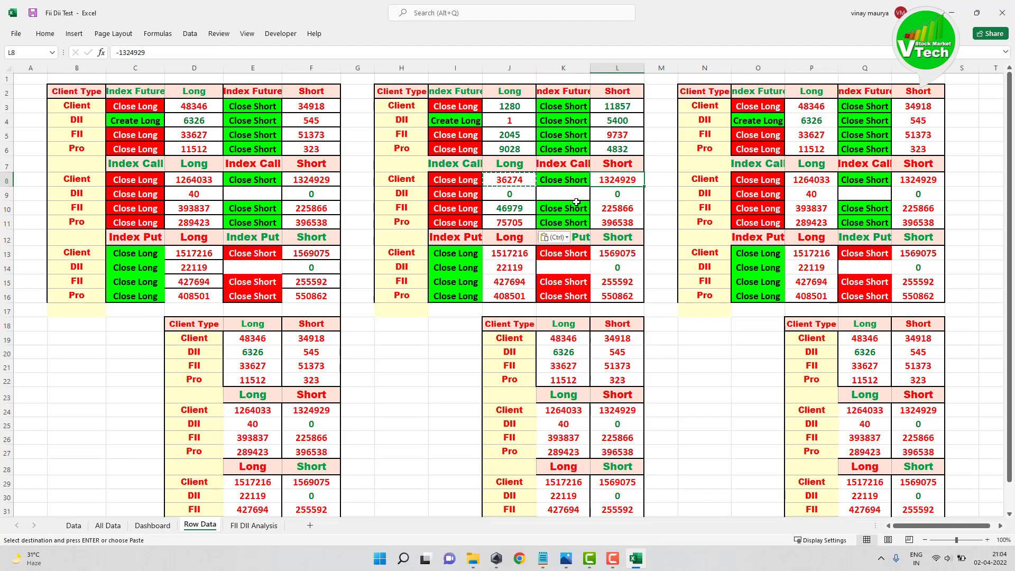
text(=)
click(107, 526)
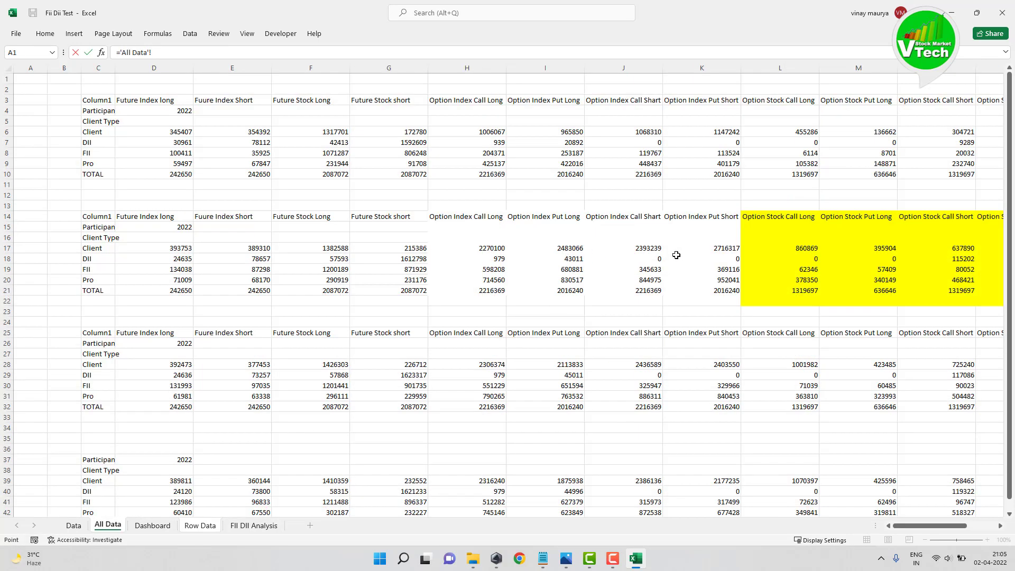
click(655, 249)
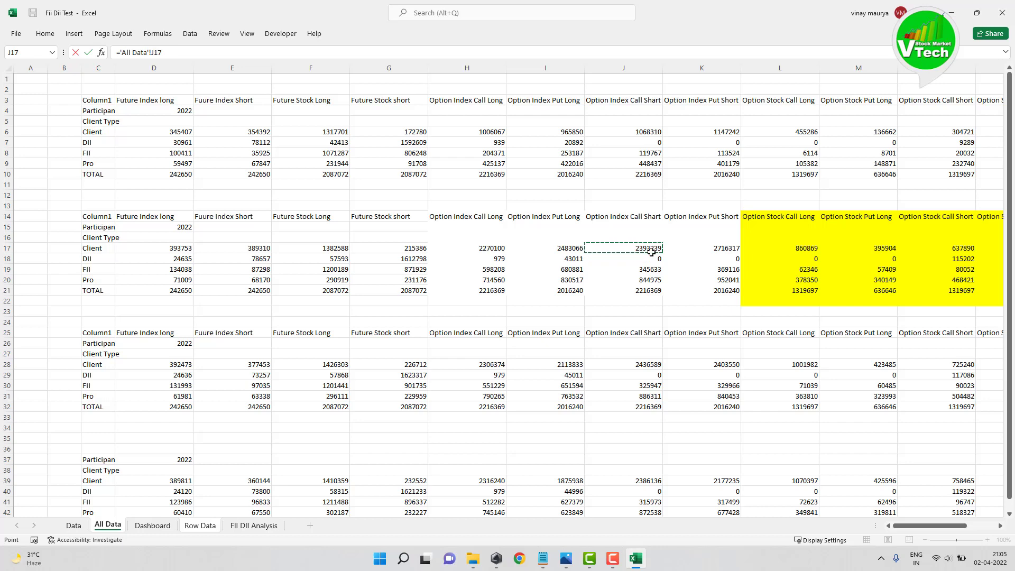
text(-)
click(649, 364)
key(Return)
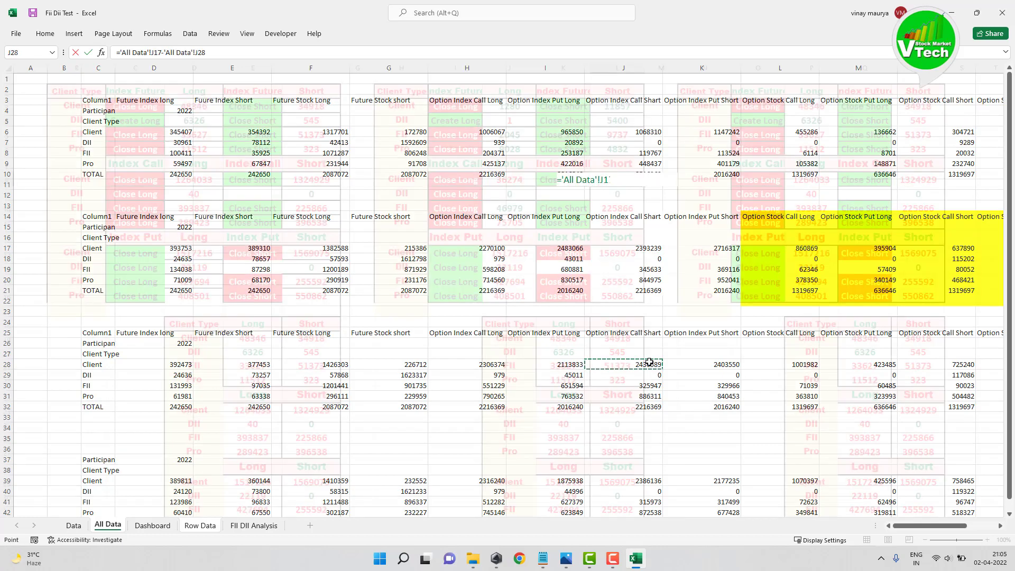
- Copy the formula in L8 down to L9:L11 for the DII, FII and Pro Index Call Short values
drag(622, 191, 617, 223)
right_click(621, 180)
click(642, 206)
right_click(617, 222)
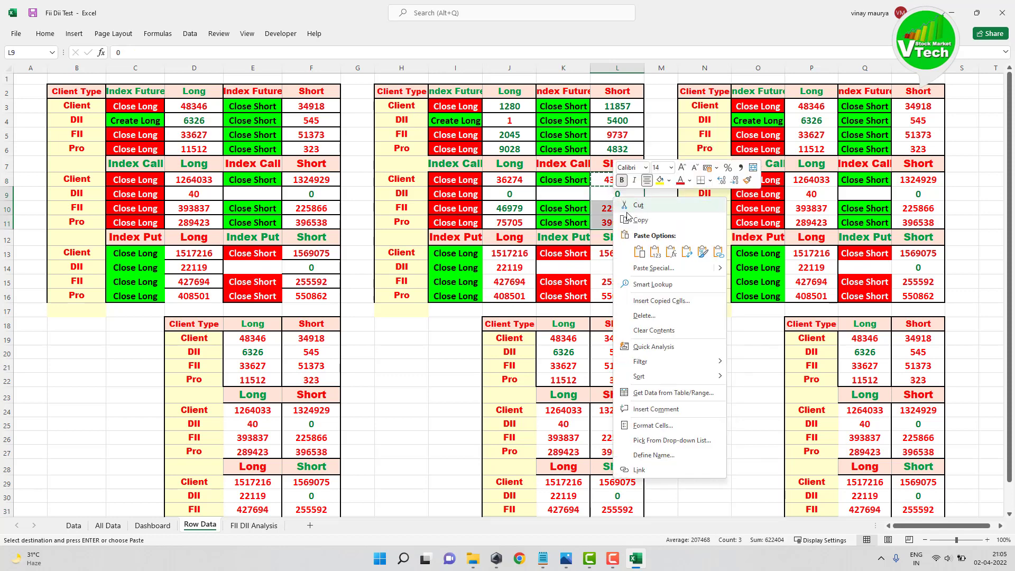
click(624, 211)
- Enter ='All Data'!I17-'All Data'!I28 in cell J13, the second table's Index Put Long value for Client
click(508, 256)
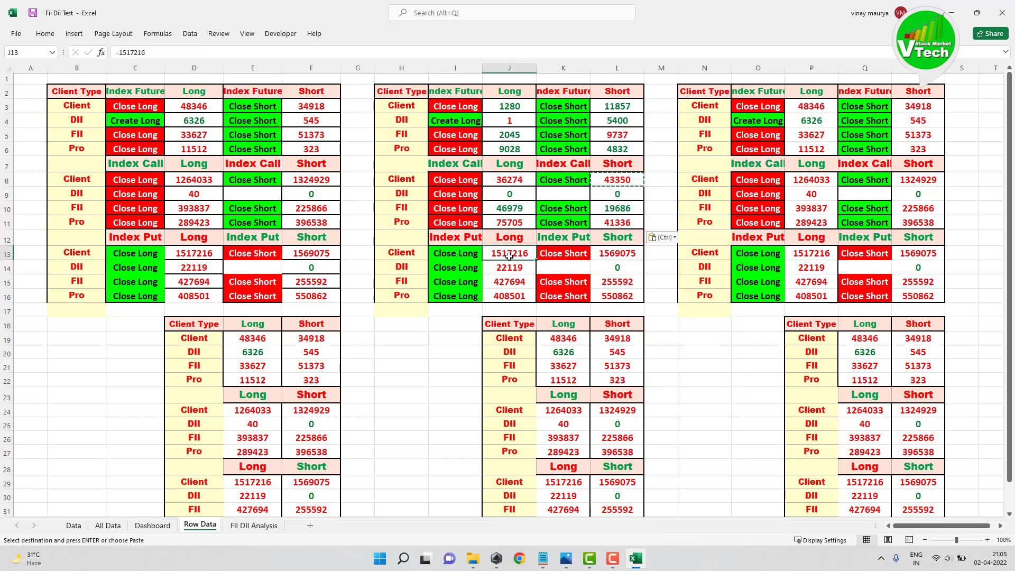
text(=)
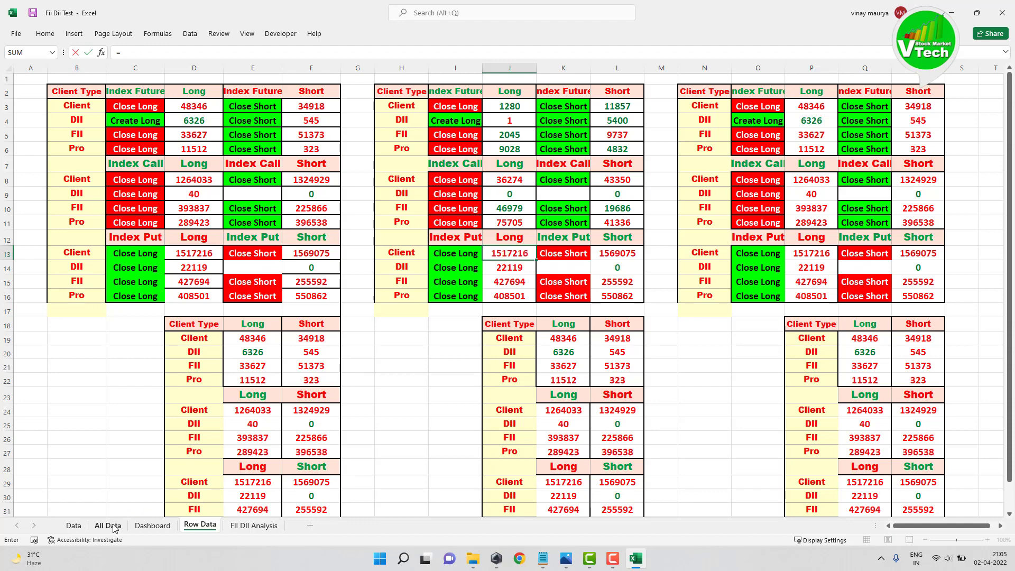
click(107, 526)
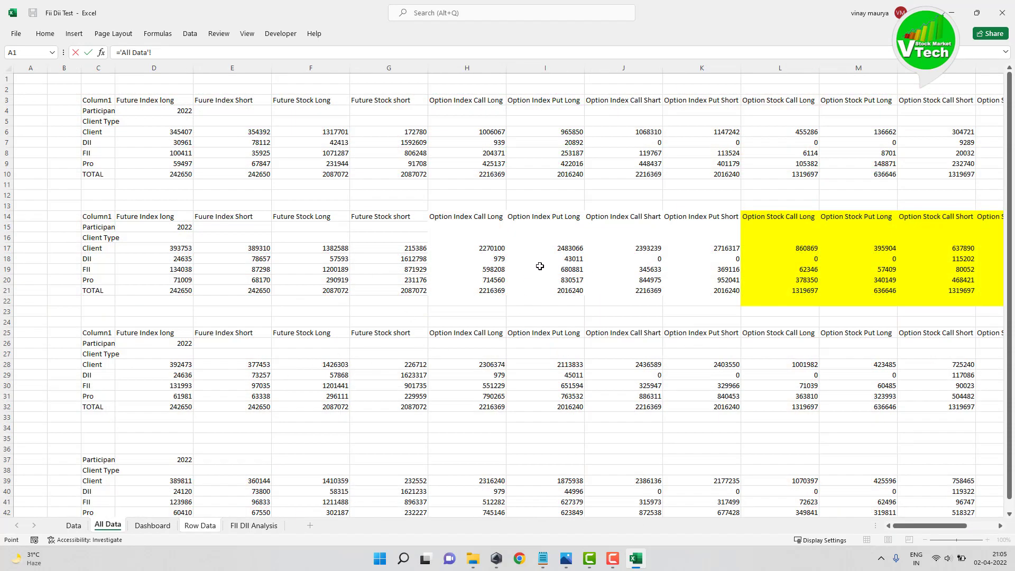
click(572, 250)
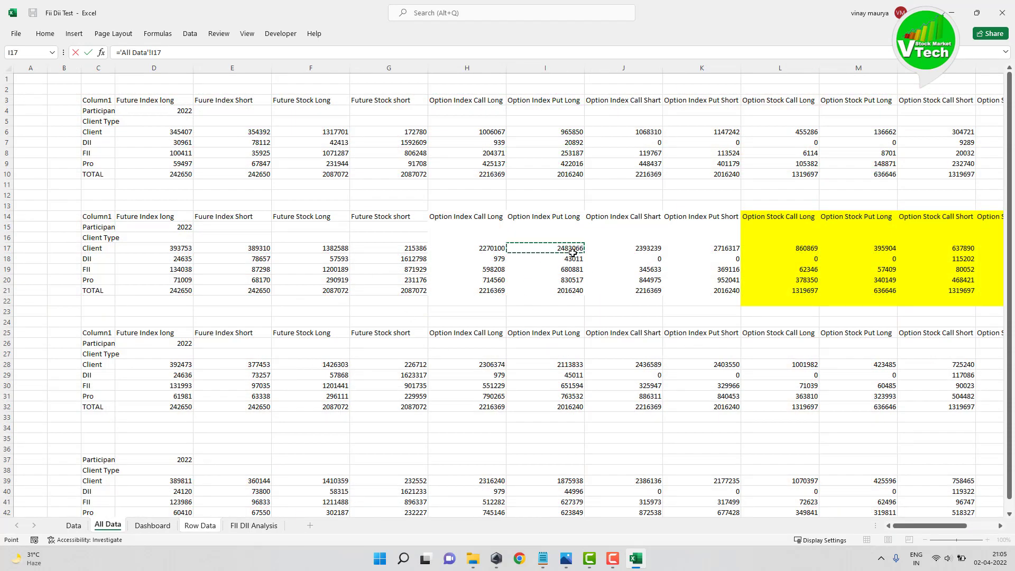
text(-)
click(568, 360)
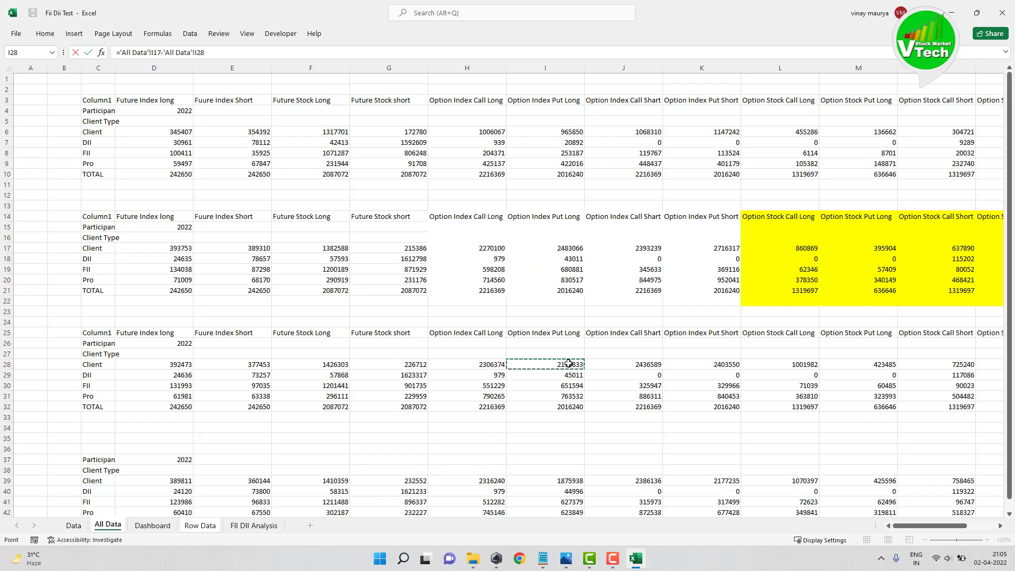
key(Return)
- Copy the formula in J13 down to J14:J16 for the DII, FII and Pro Index Put Long values
right_click(503, 257)
click(525, 279)
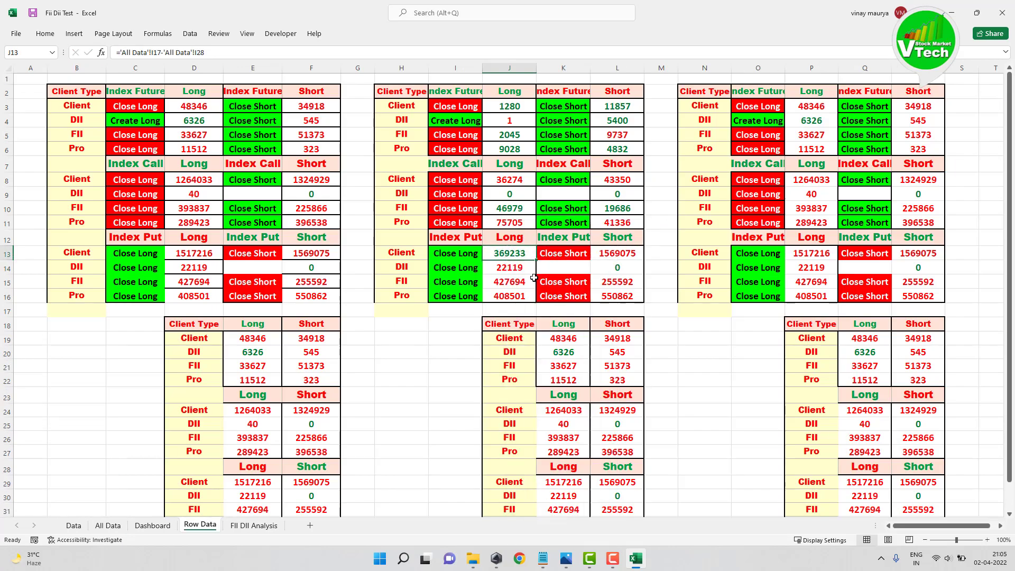
drag(510, 269, 511, 296)
right_click(507, 271)
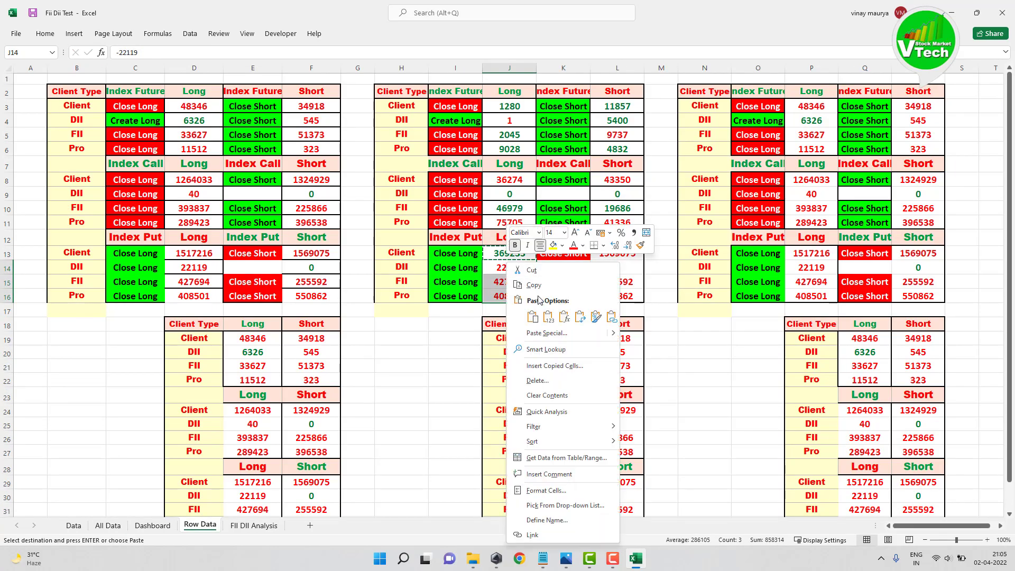
click(532, 316)
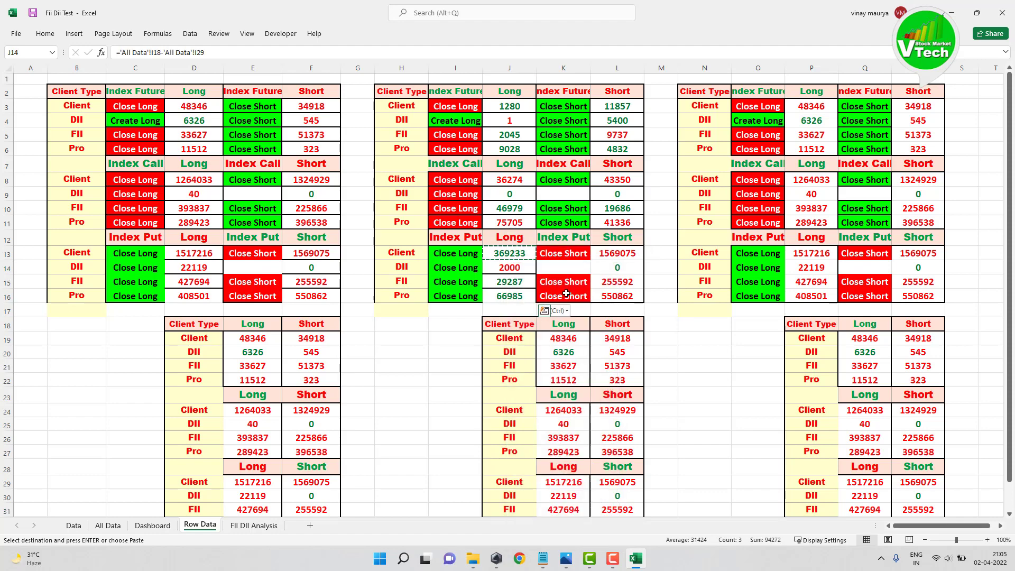
- Enter ='All Data'!K17-'All Data'!K28 in cell L13, the second table's Index Put Short value for Client
click(624, 254)
text(=)
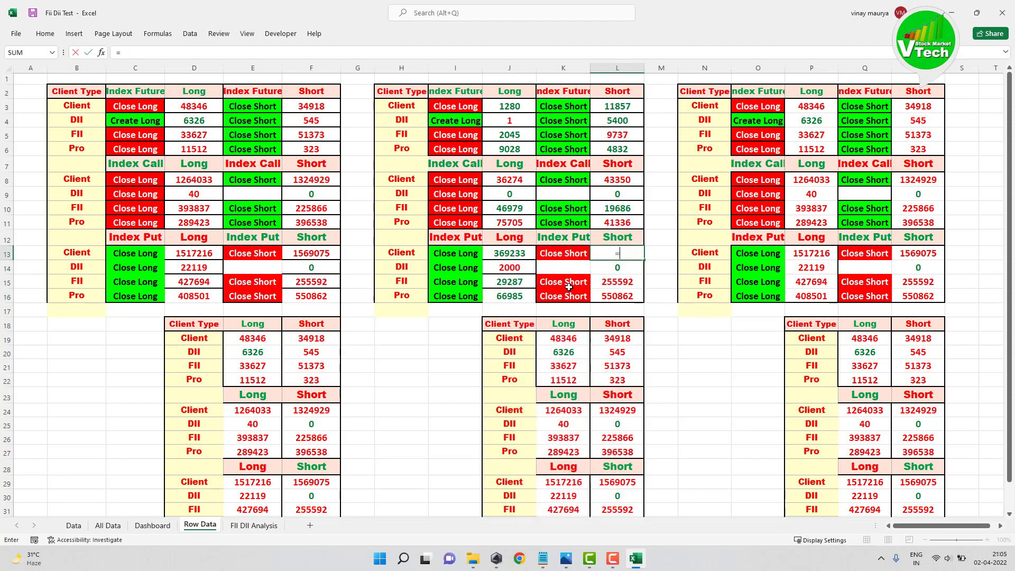
click(114, 526)
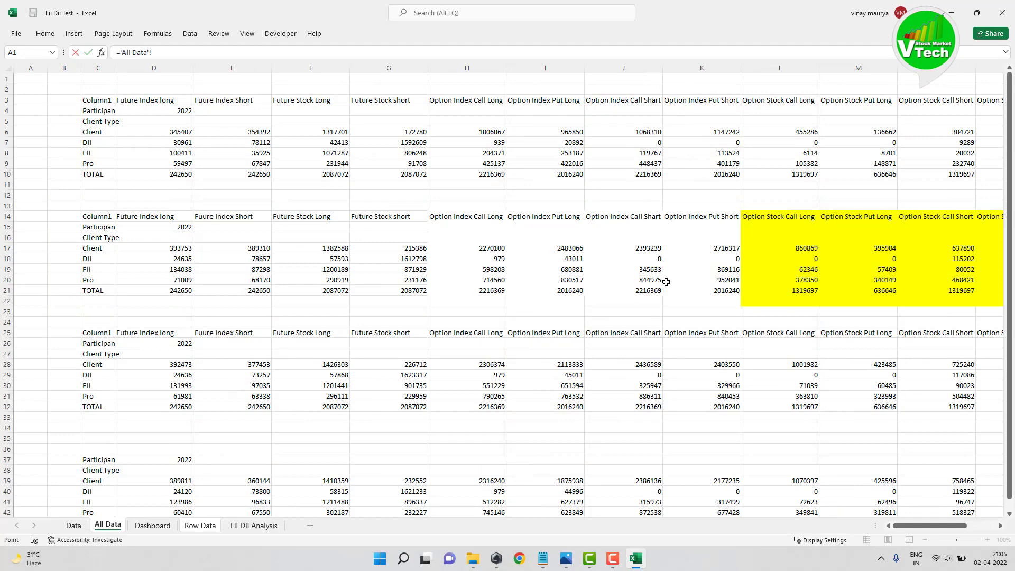
click(720, 247)
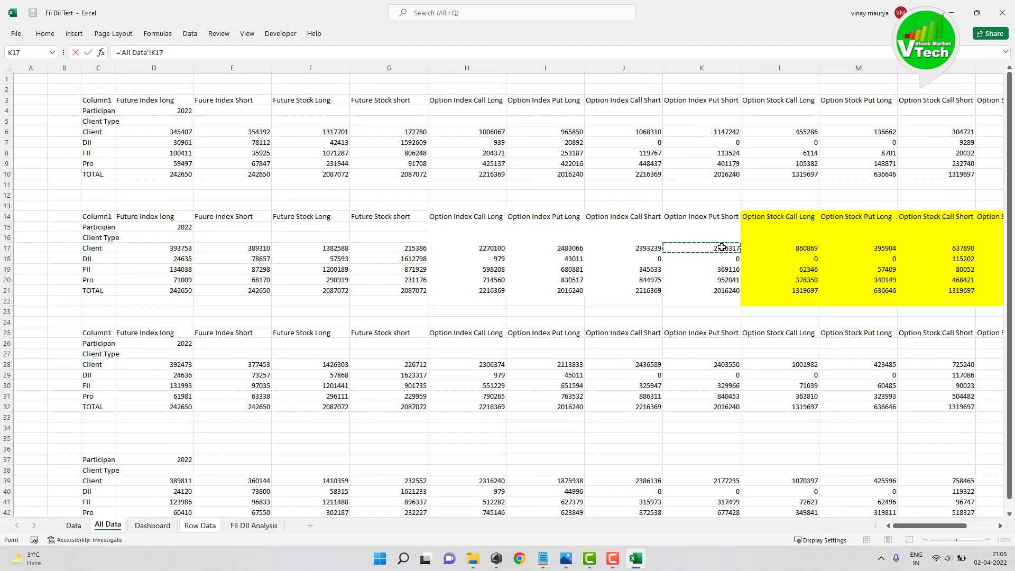
text(-)
click(736, 360)
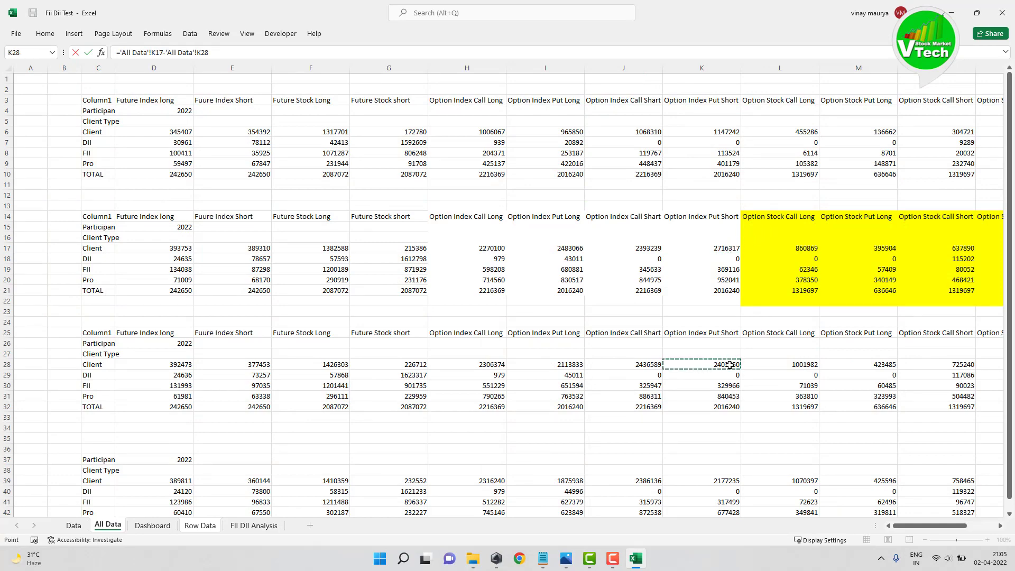
key(Return)
- Copy the formula in L13 down to L14:L16 for the DII, FII and Pro Index Put Short values
right_click(622, 255)
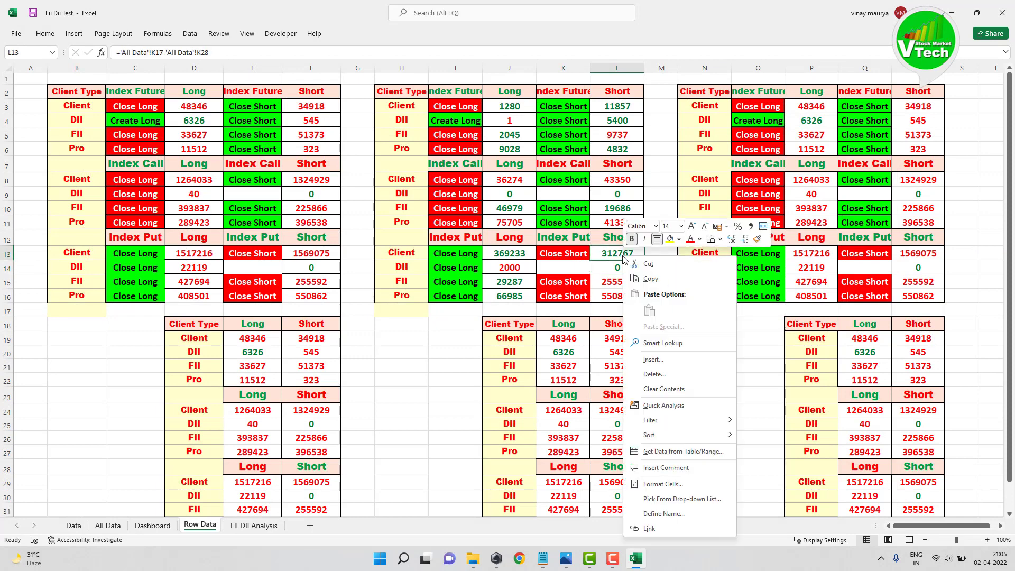
click(660, 277)
drag(617, 268, 626, 290)
right_click(625, 290)
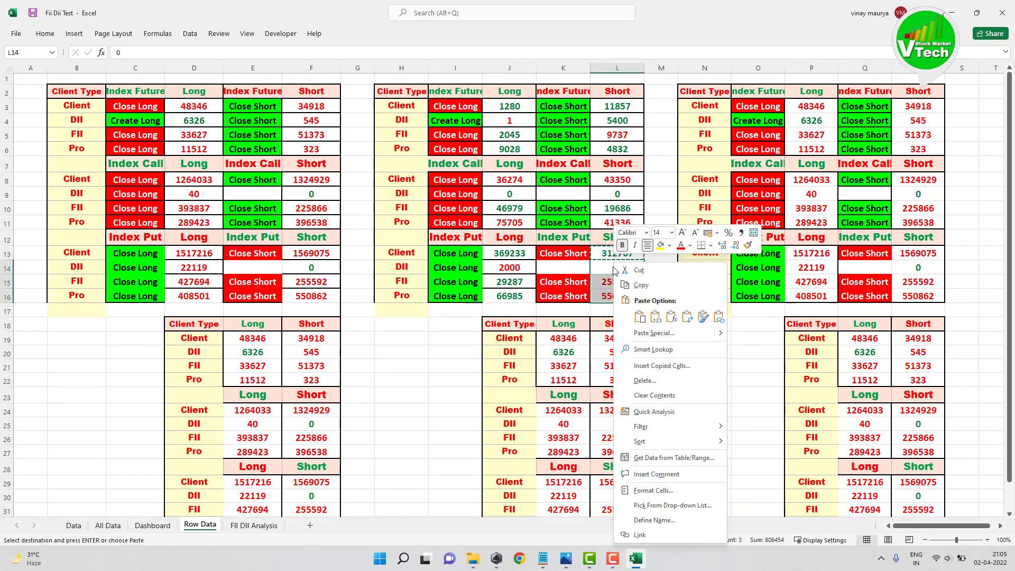
click(627, 315)
click(668, 267)
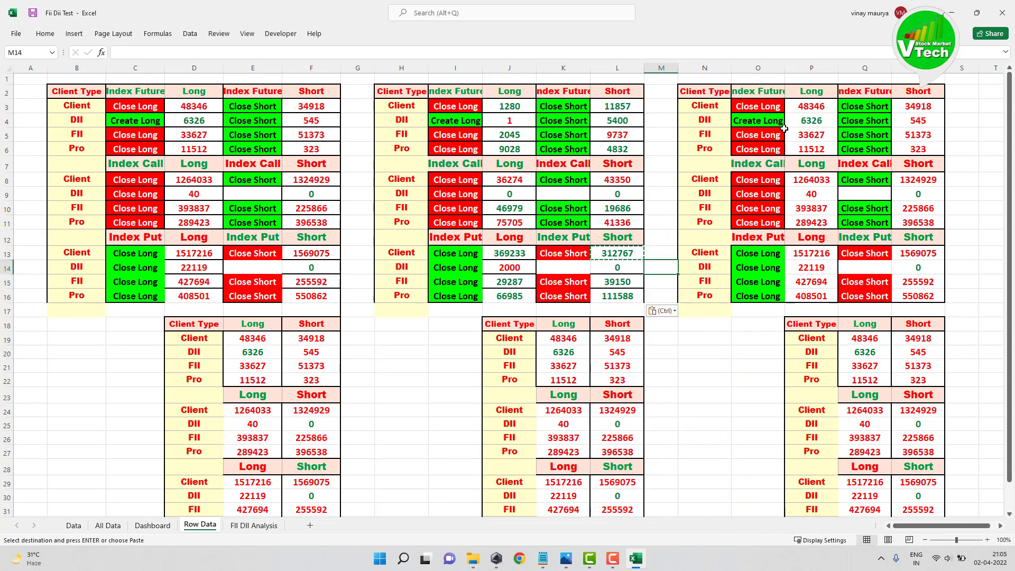
- Enter ='All Data'!D28-'All Data'!D39 in cell P3, the third table's Index Future Long value for Client
click(803, 103)
text(=)
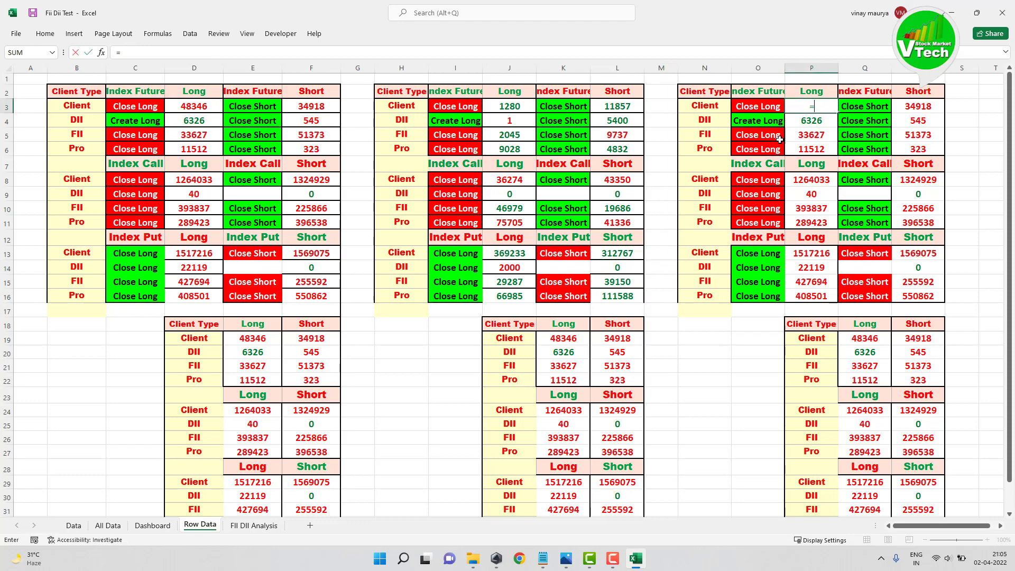
click(107, 525)
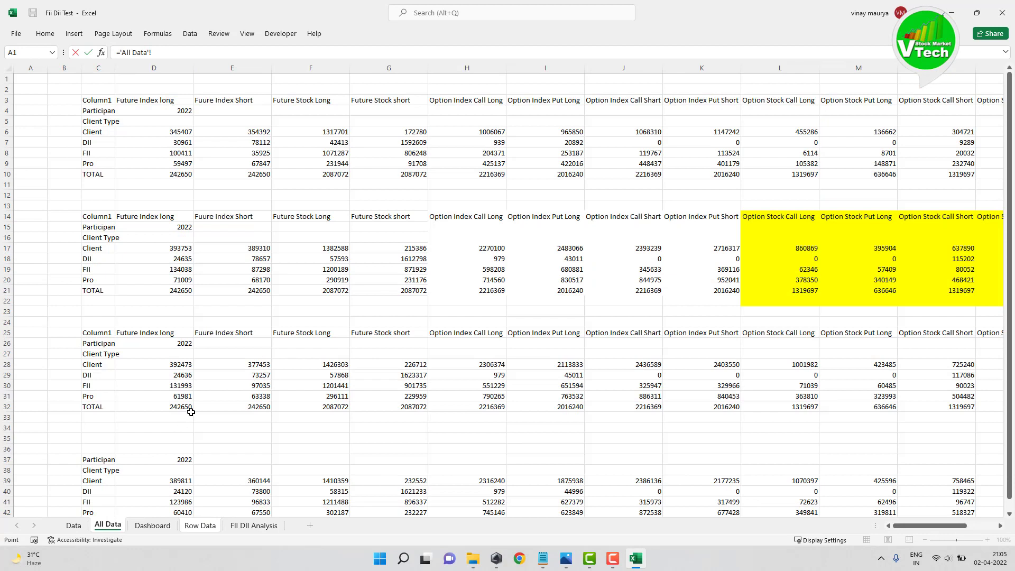
click(184, 365)
text(-)
click(181, 482)
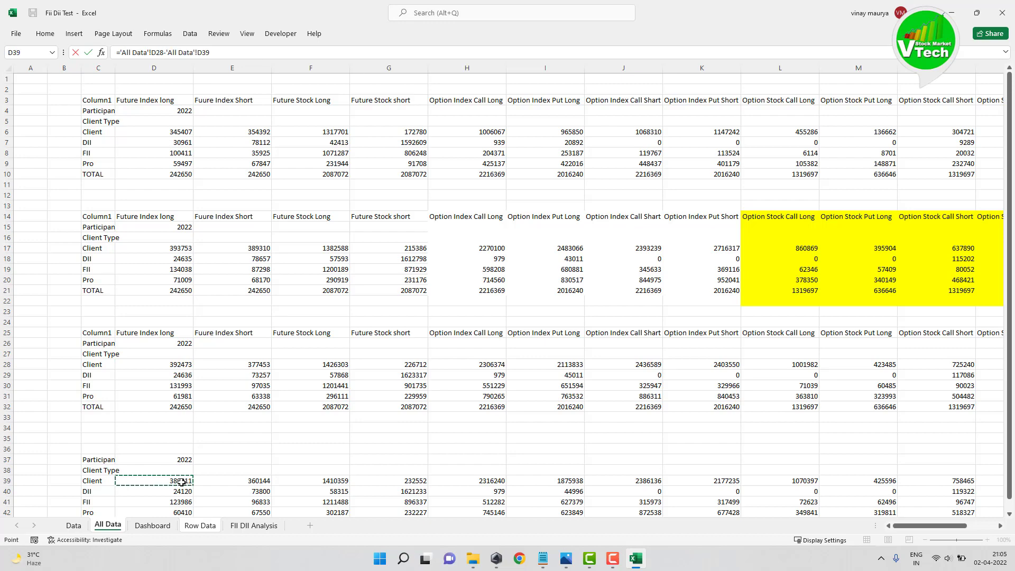
key(Return)
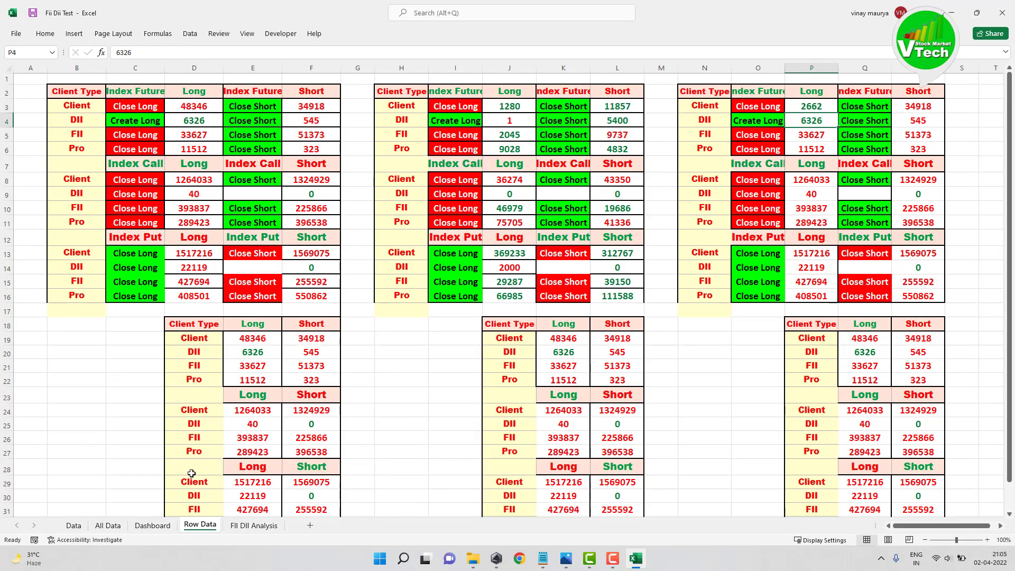
- Copy the formula in P3 down to P4:P6 for the DII, FII and Pro Index Future Long values
click(812, 108)
right_click(811, 108)
click(817, 131)
click(805, 122)
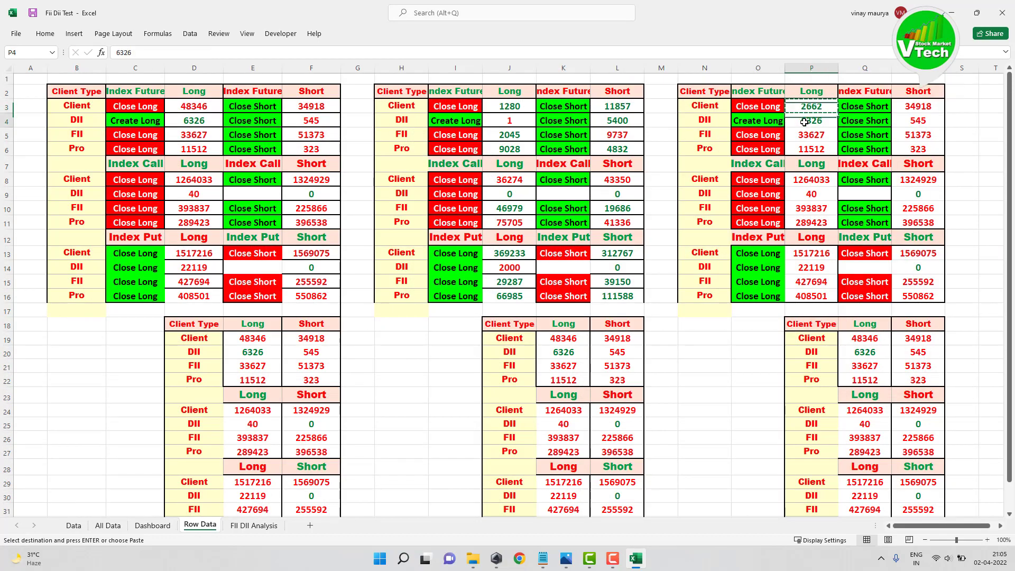
drag(804, 123, 808, 151)
right_click(808, 134)
click(831, 172)
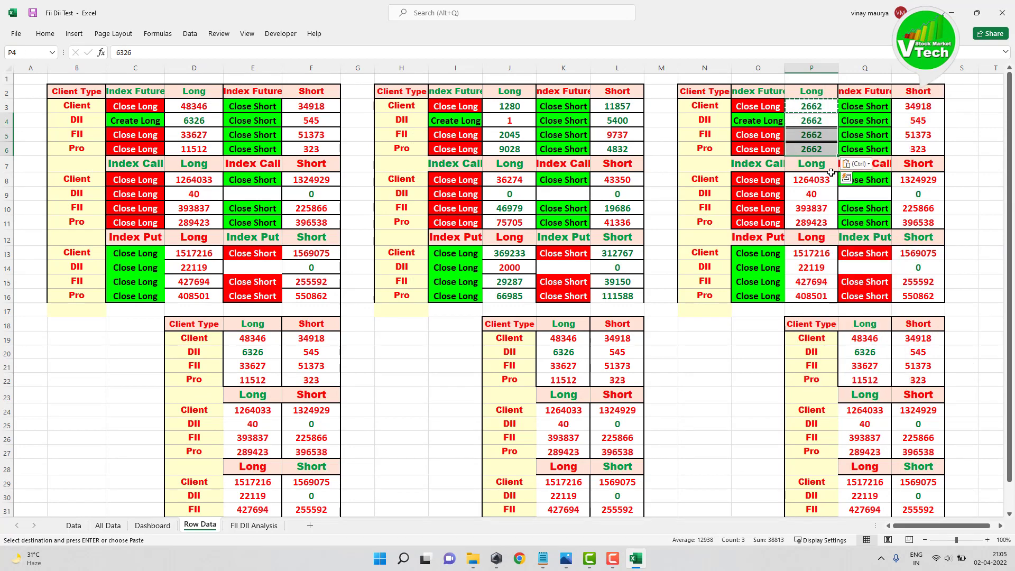
- Enter ='All Data'!E28-'All Data'!E39 in cell R3, the third table's Index Future Short value for Client
click(916, 106)
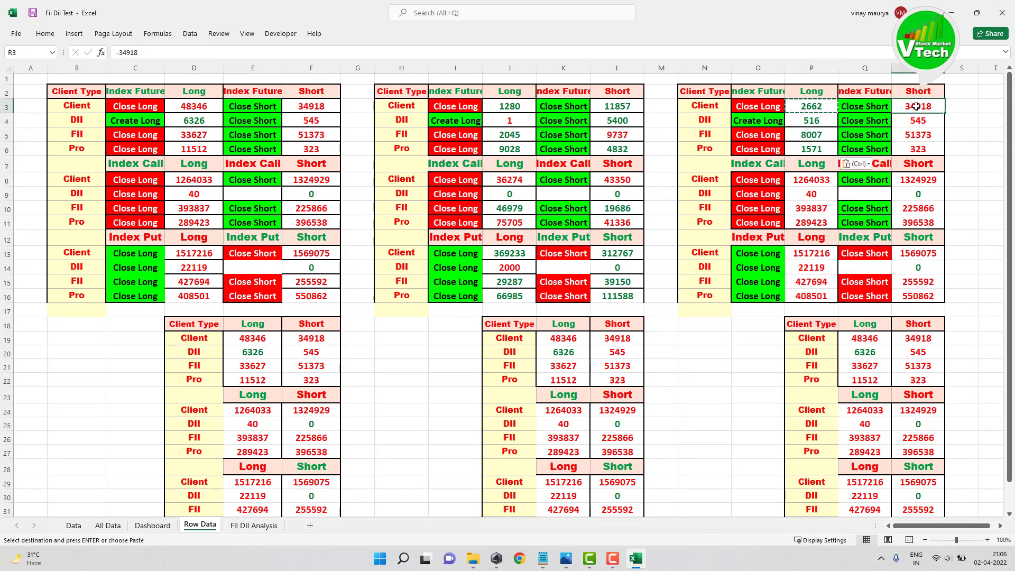
text(=)
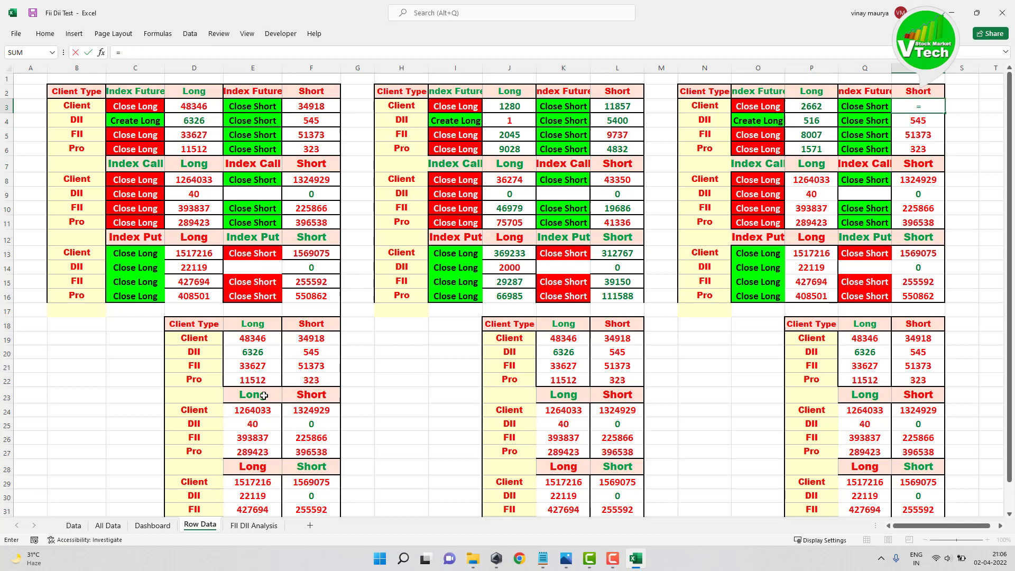
click(107, 526)
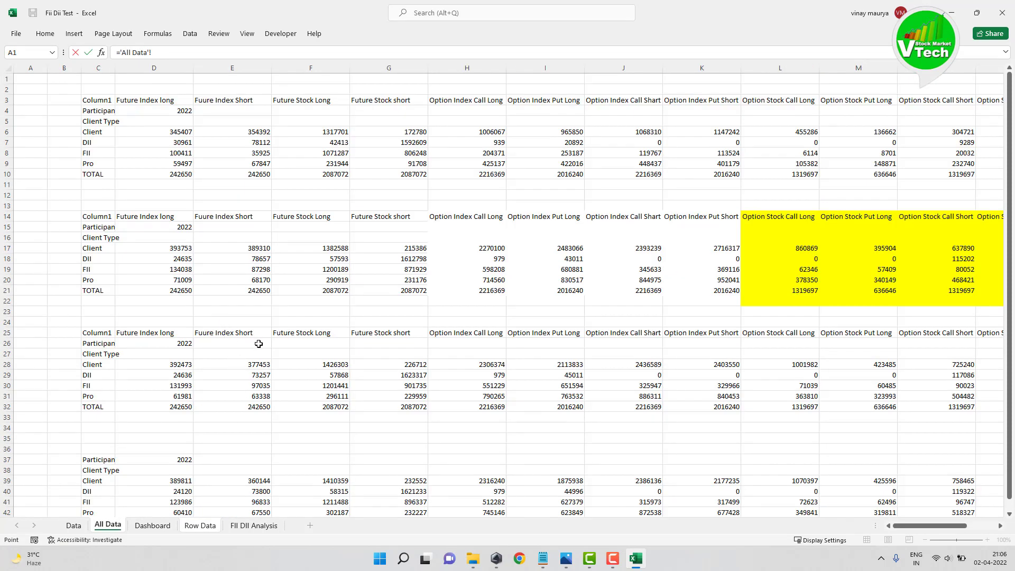
click(260, 363)
text(-)
click(249, 479)
key(Return)
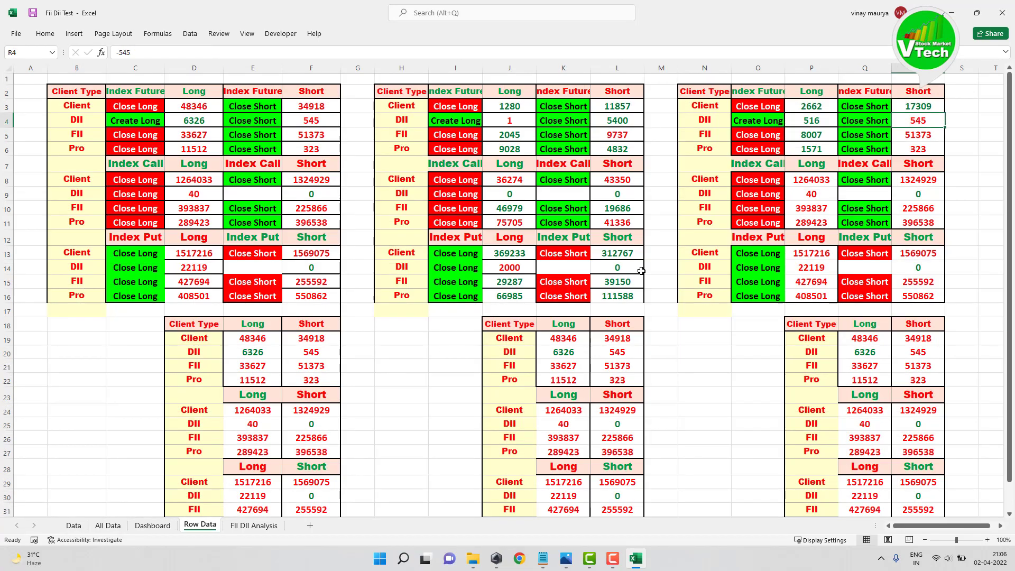
- Copy the formula in R3 down to R4:R6 for the DII, FII and Pro Index Future Short values
right_click(914, 107)
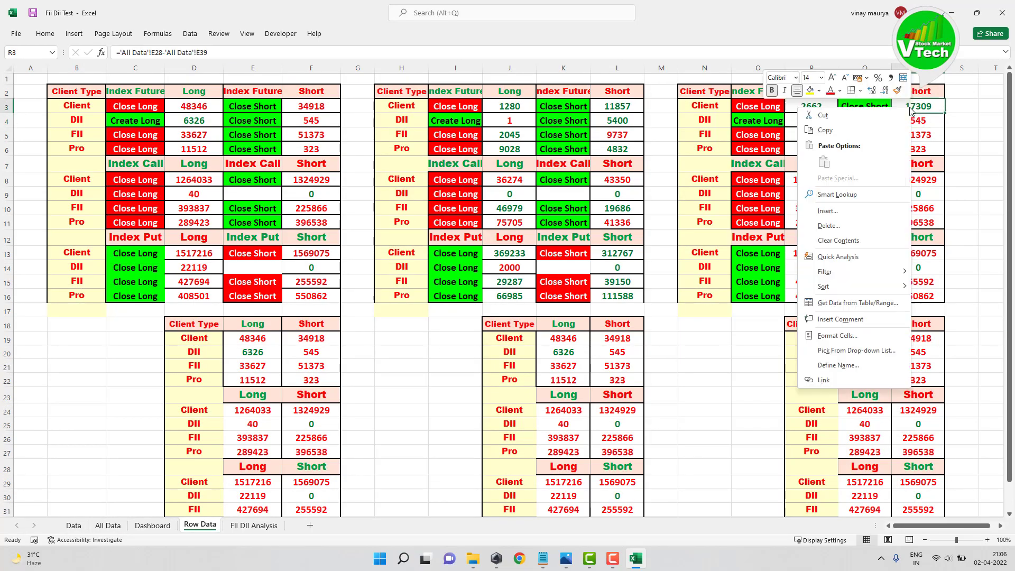
click(835, 130)
click(918, 120)
key(shift+Down)
key(shift+Down)
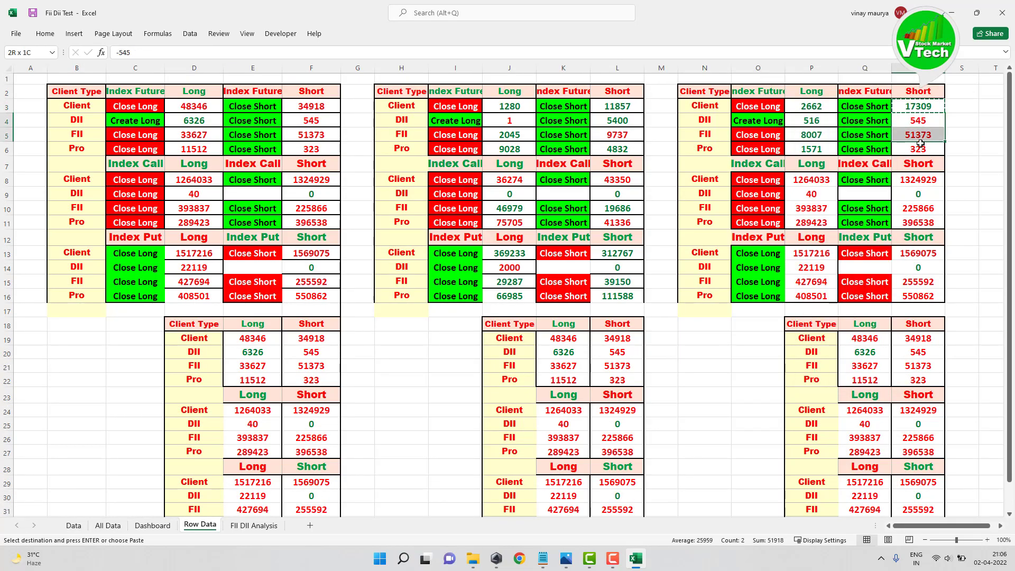
right_click(918, 122)
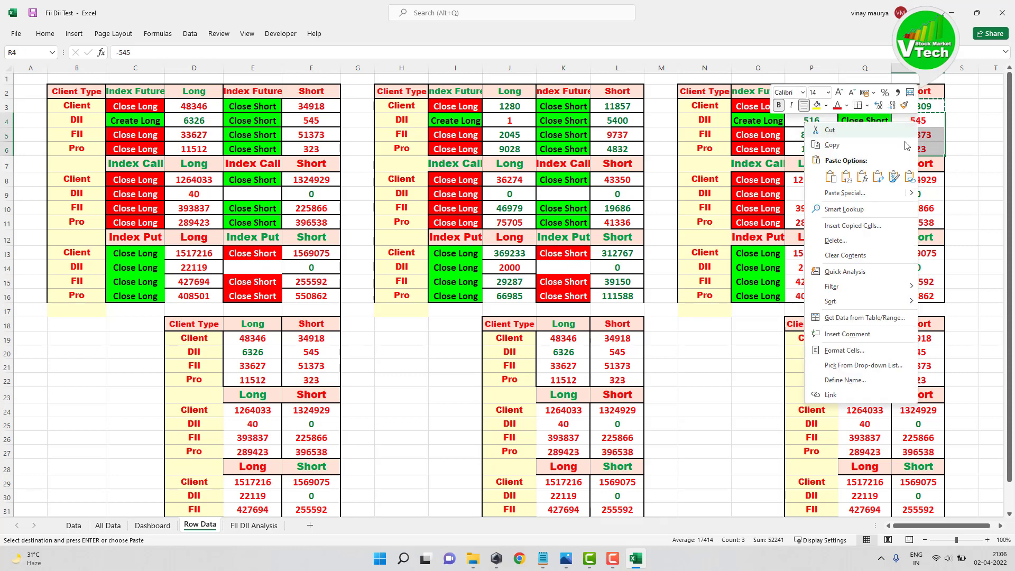
click(840, 179)
- Enter ='All Data'!H28-'All Data'!H39 in cell P8, the third table's Index Call Long value for Client
click(806, 180)
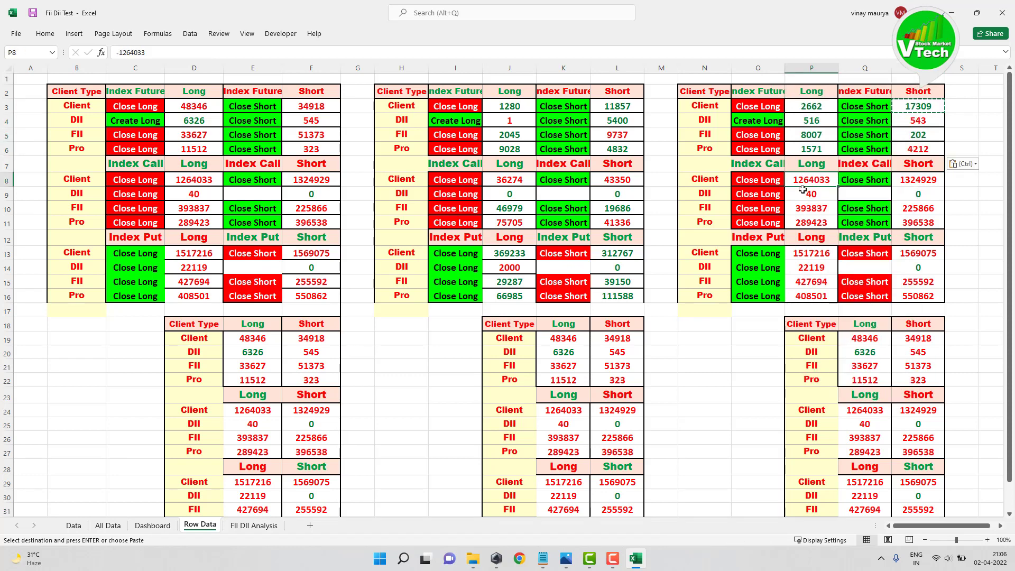
text(=)
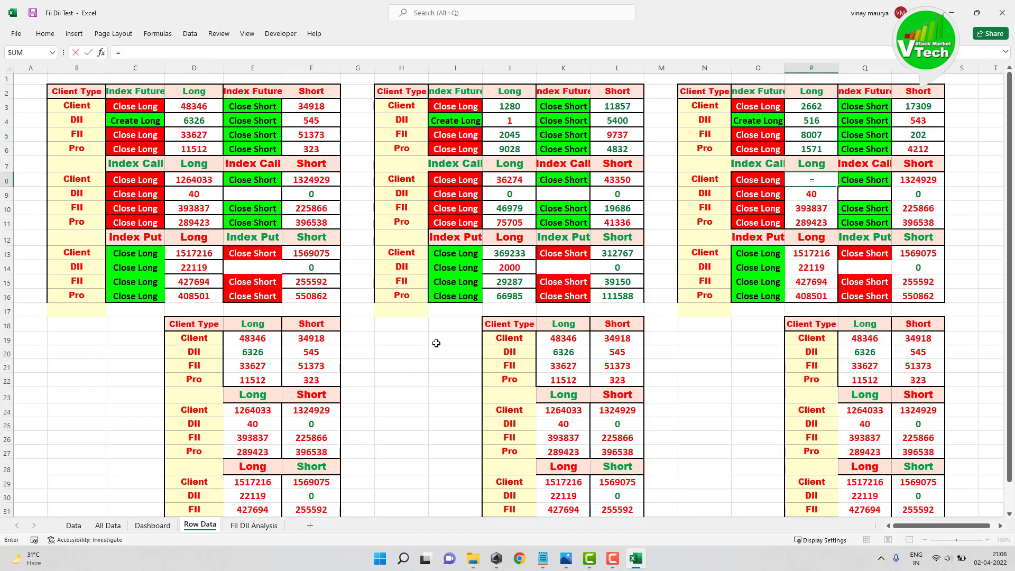
click(108, 525)
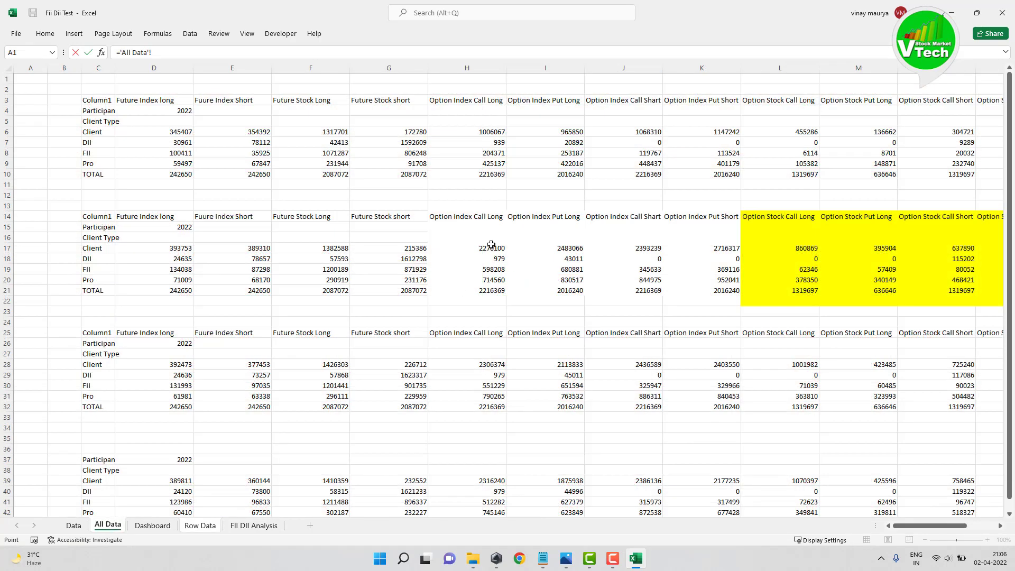
click(487, 362)
text(-)
click(492, 481)
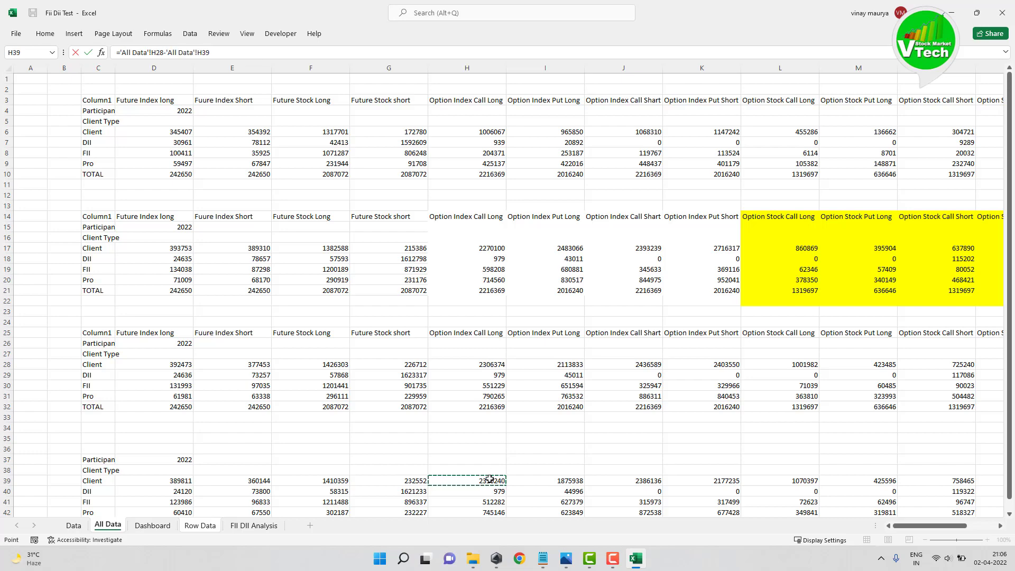
key(Return)
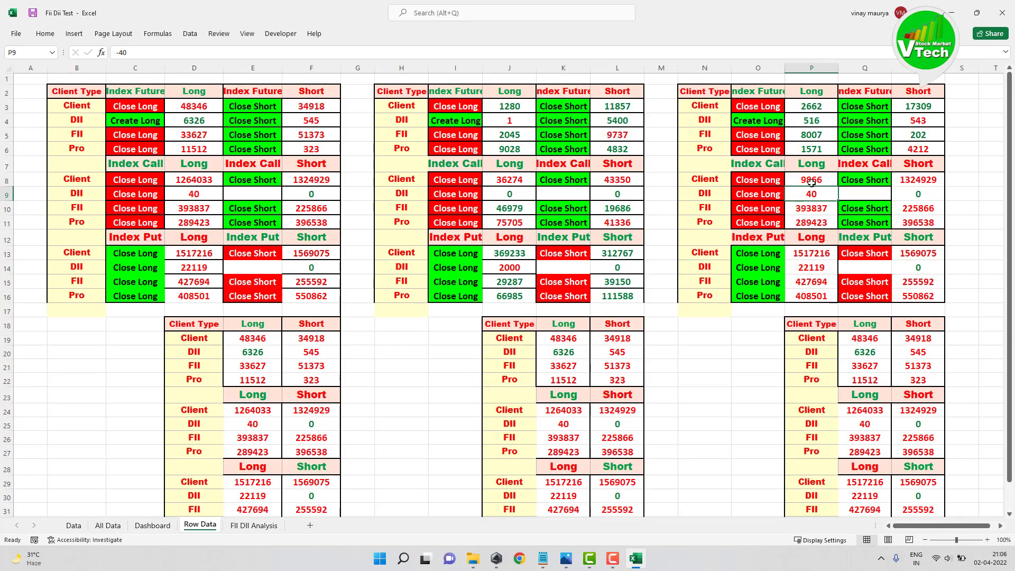
- Copy the formula in P8 down to P9:P11 for the DII, FII and Pro Index Call Long values
right_click(812, 181)
click(835, 205)
key(Down)
drag(811, 195, 811, 222)
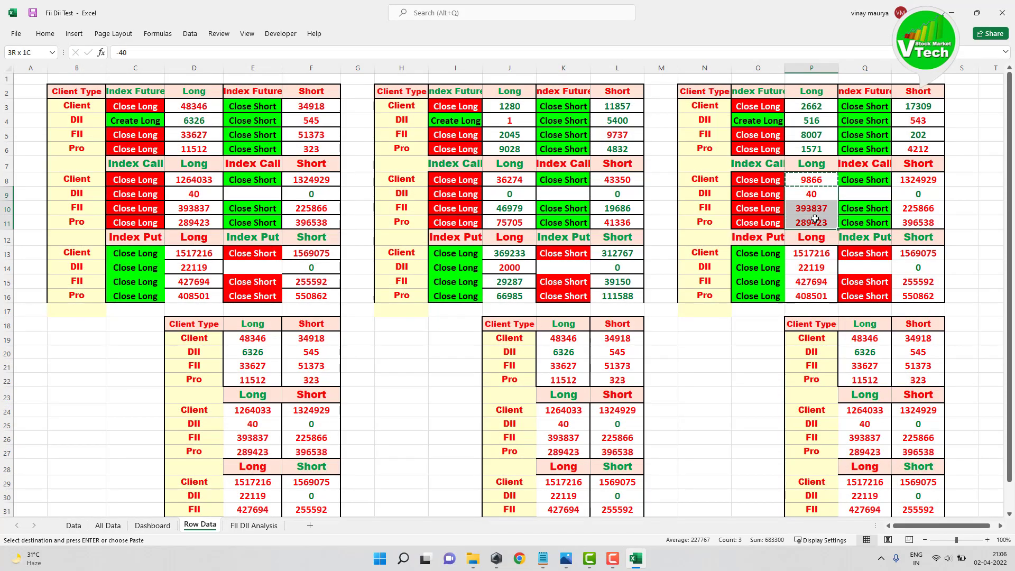
right_click(811, 196)
click(834, 248)
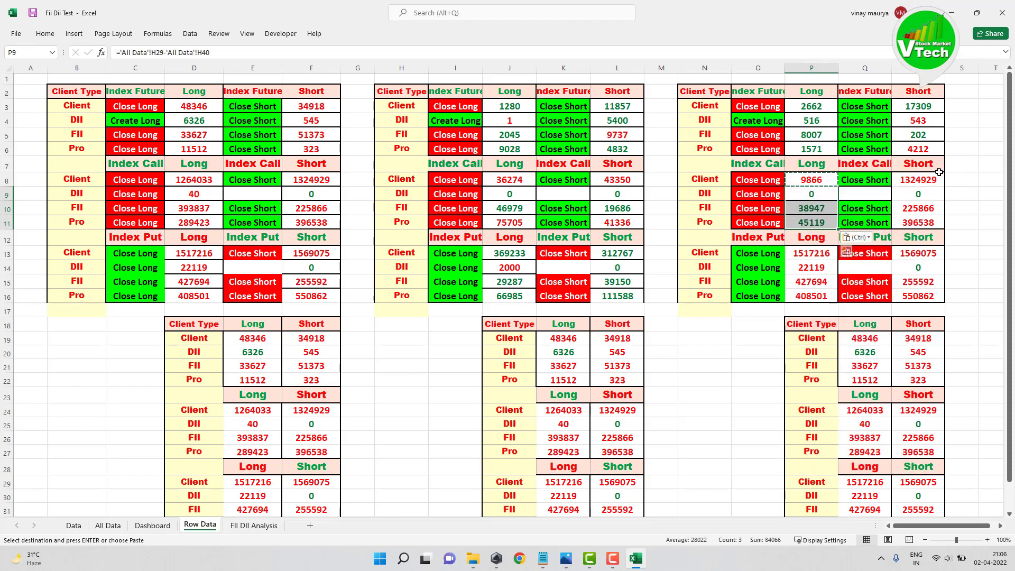
- Enter ='All Data'!J28-'All Data'!J39 in cell R8, the third table's Index Call Short value for Client
double_click(908, 181)
text(=)
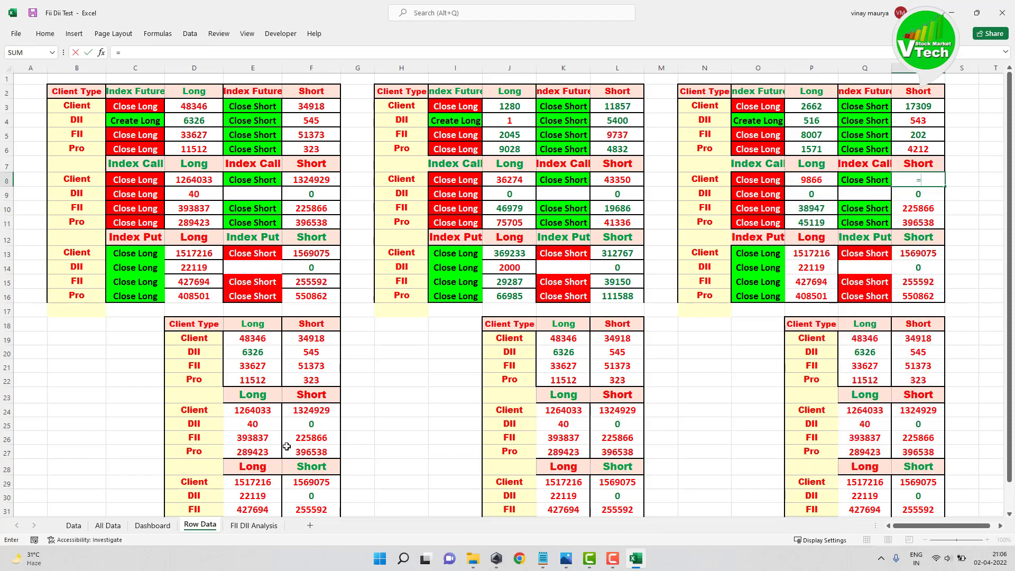
click(111, 525)
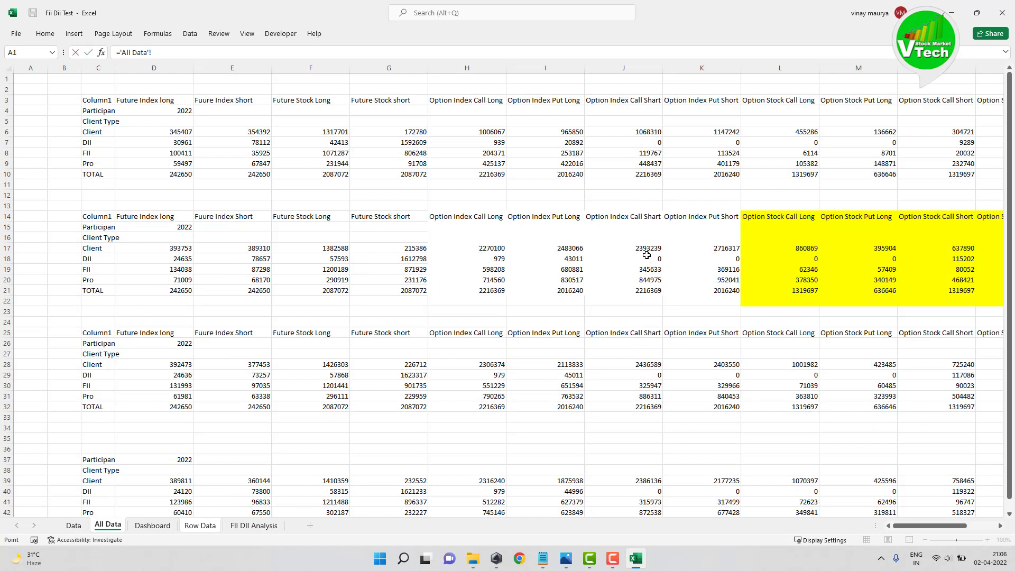
click(651, 362)
text(-)
click(651, 480)
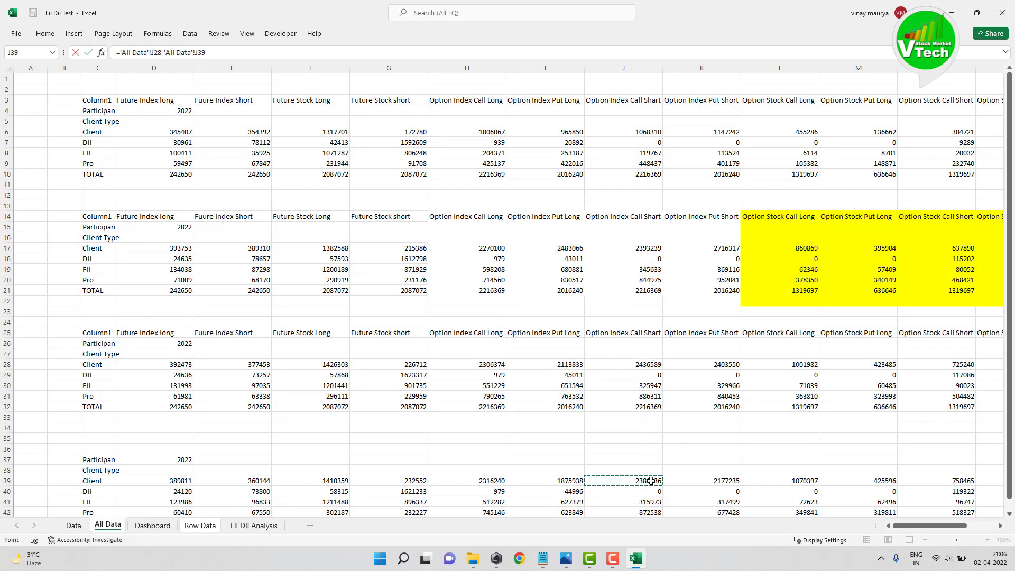
key(Return)
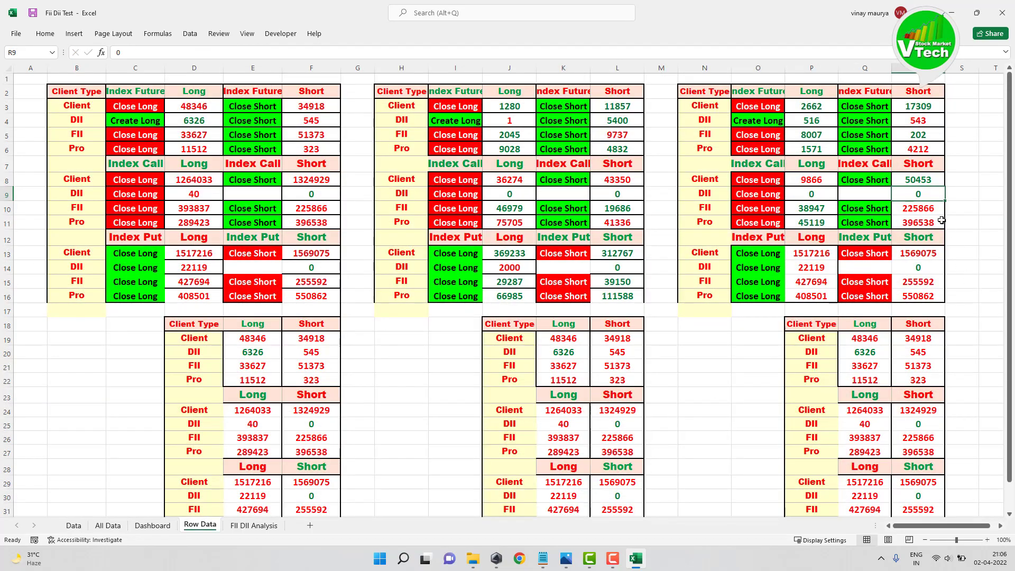
- Copy the formula in R8 down to R9:R11 for the DII, FII and Pro Index Call Short values
right_click(919, 184)
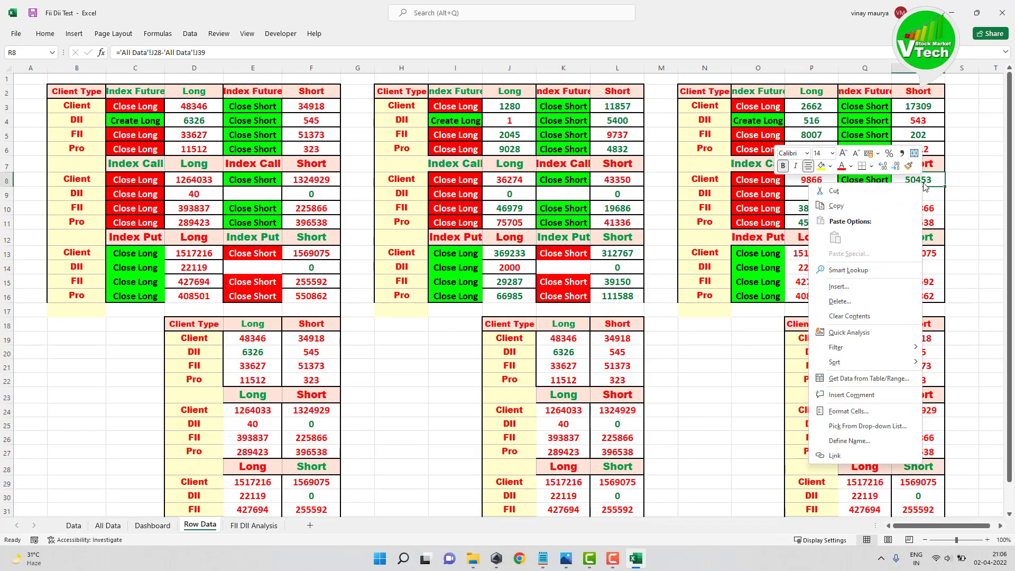
click(856, 210)
drag(918, 194, 918, 223)
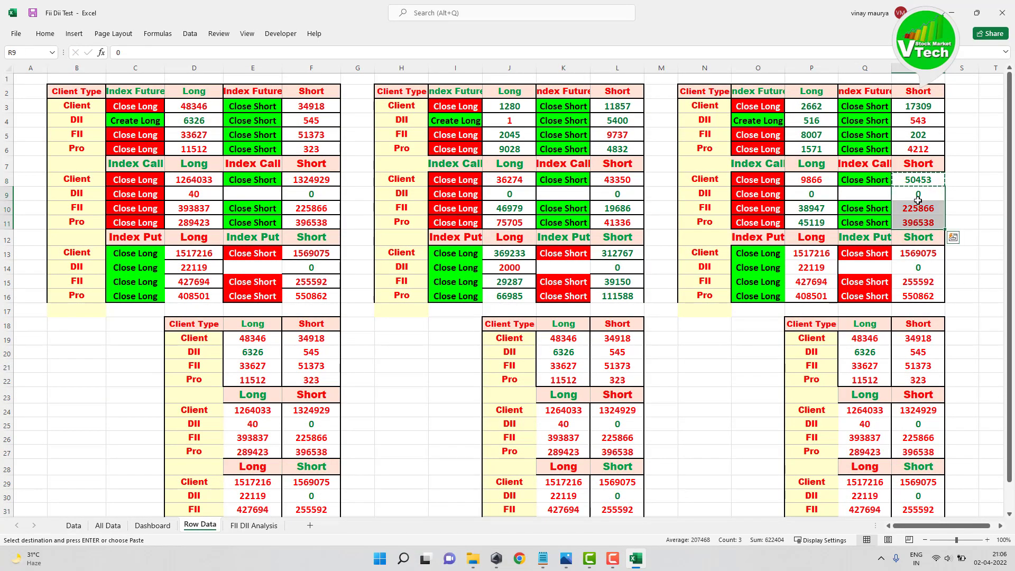
right_click(918, 205)
click(827, 248)
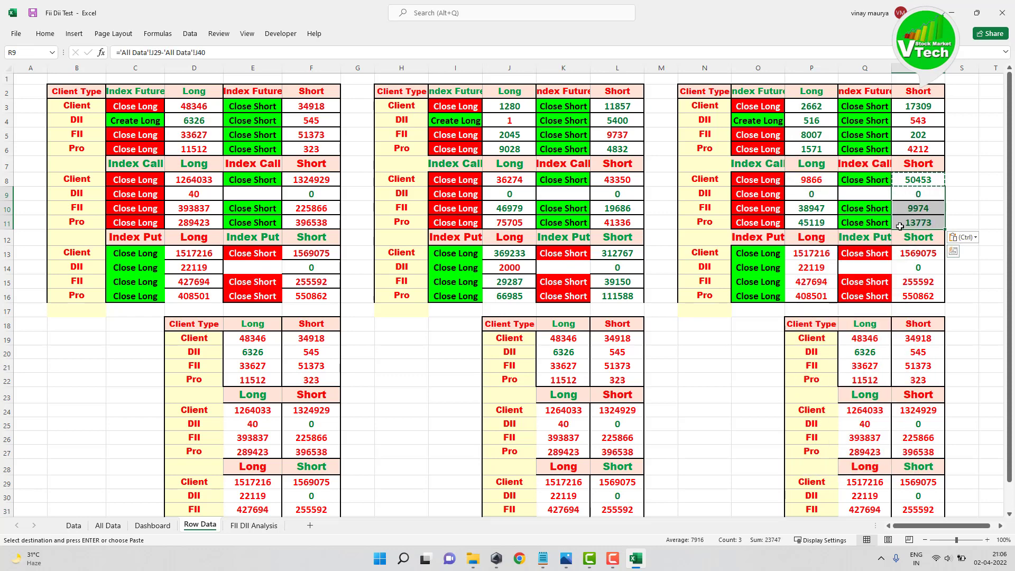
click(812, 180)
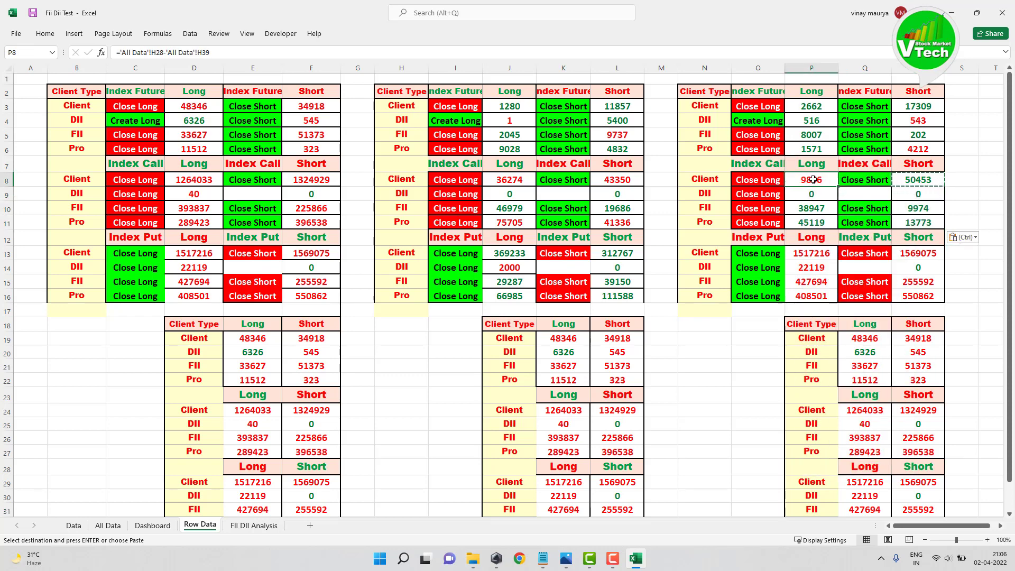
click(917, 179)
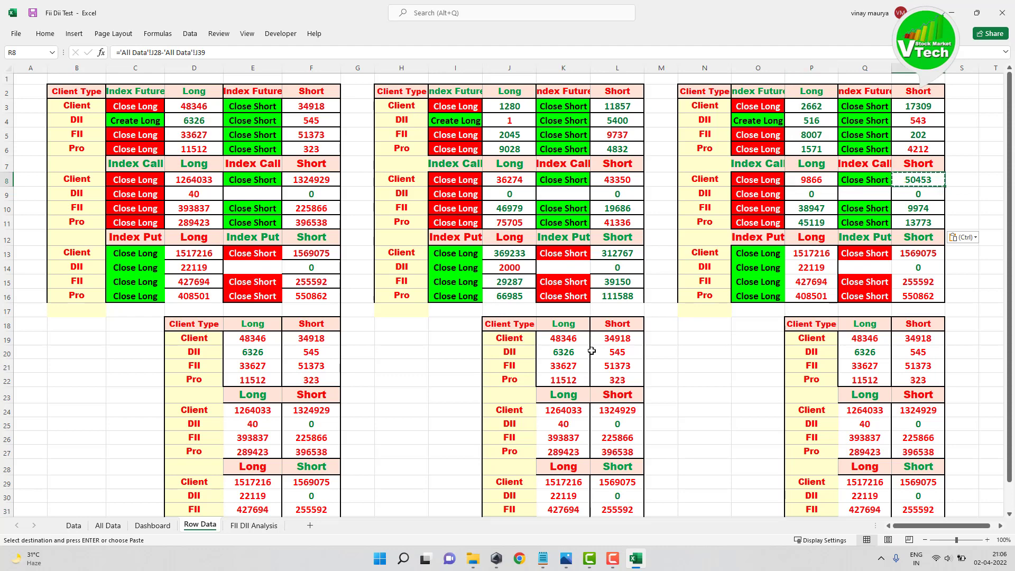
click(747, 364)
- Start a formula in P13, the third table's Index Put Long value for Client, that references the All Data sheet
click(817, 249)
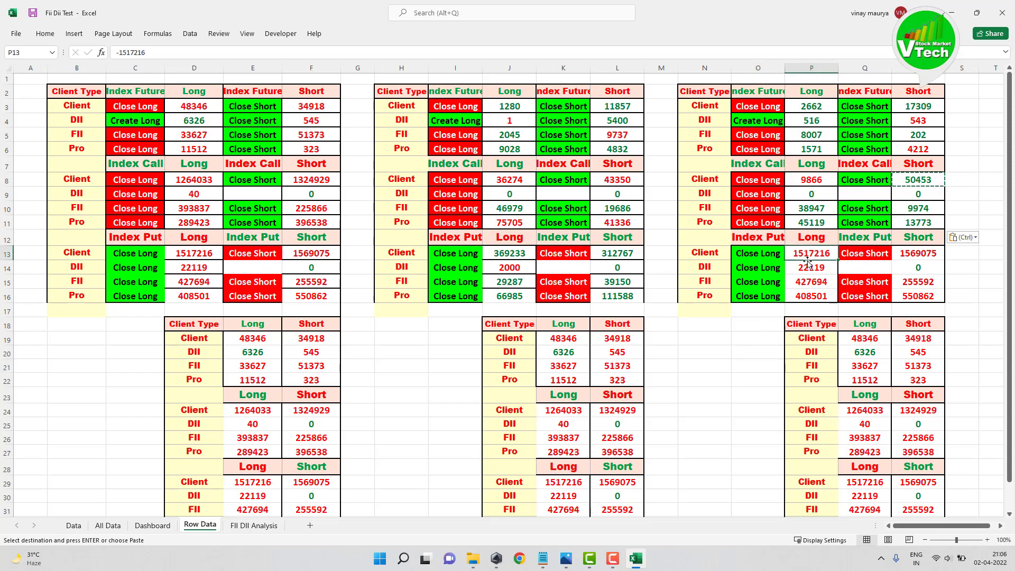
text(=)
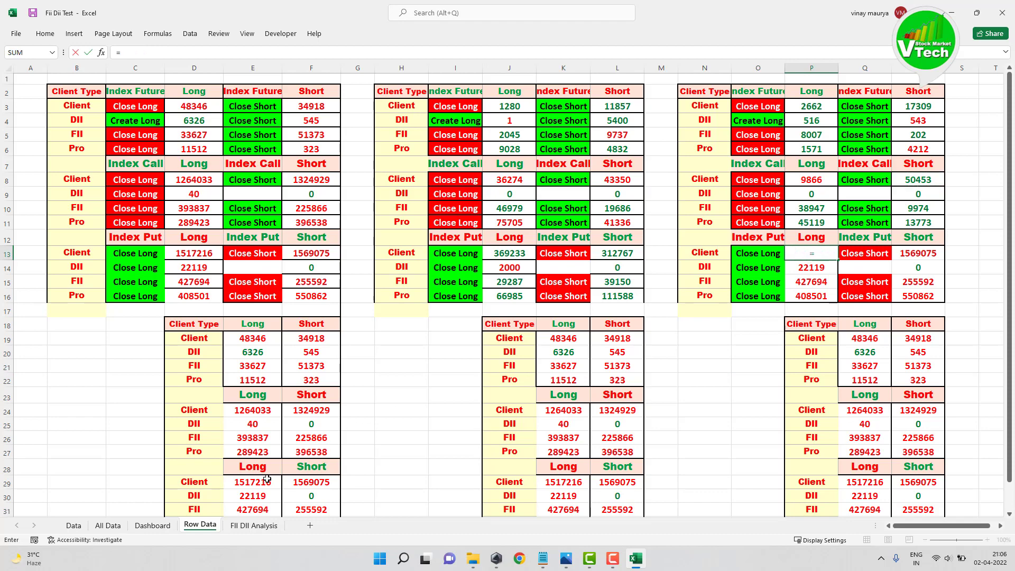
click(103, 526)
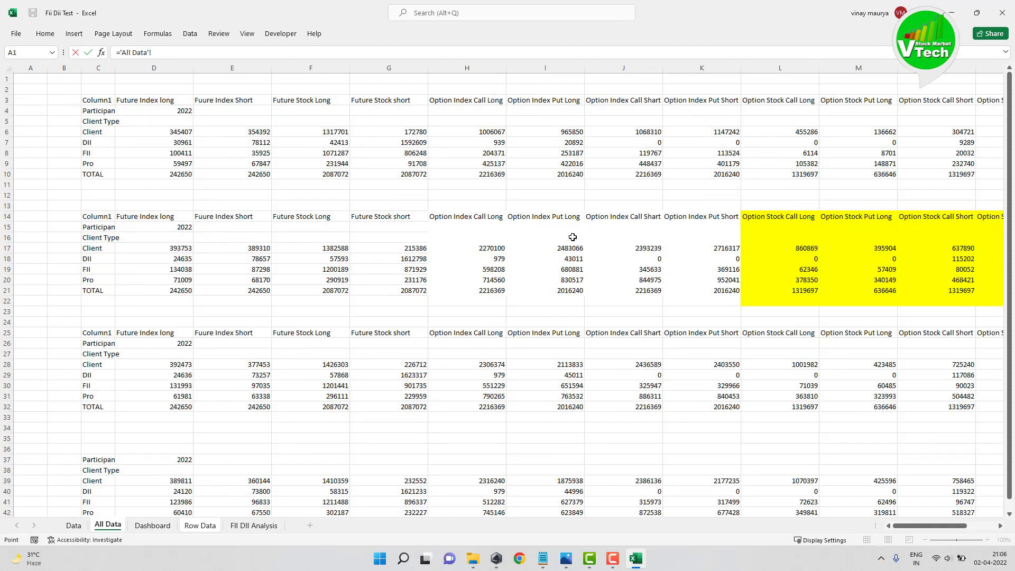
click(575, 244)
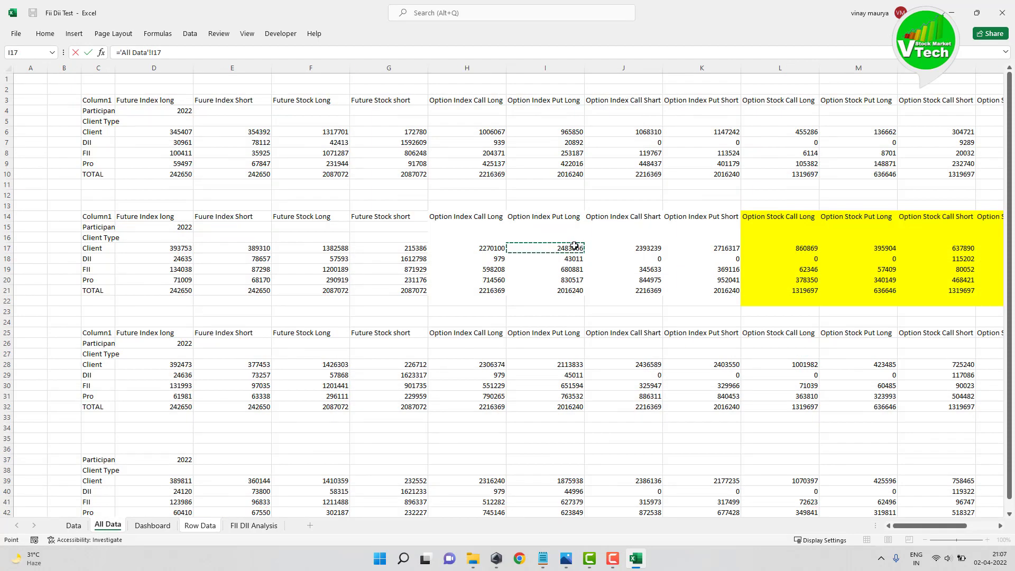
text(-)
click(571, 364)
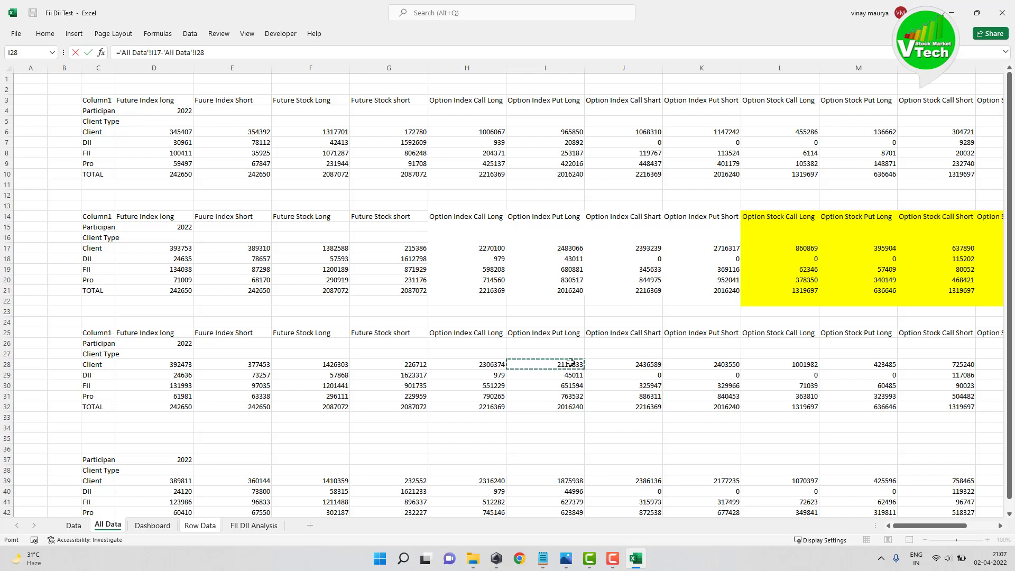
drag(119, 52, 206, 52)
key(BackSpace)
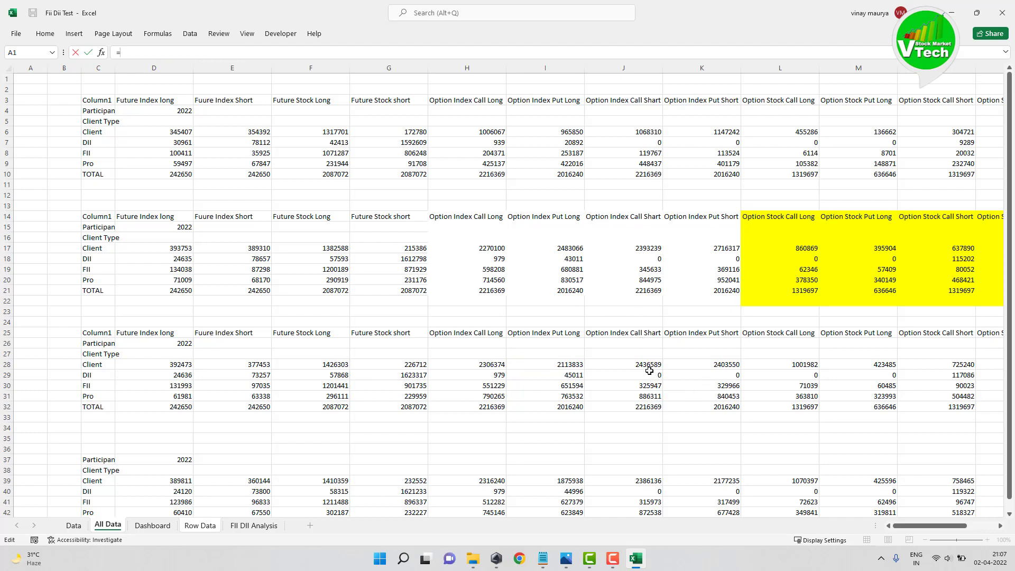
- Complete the P13 formula as ='All Data'!I28-'All Data'!I39 for Client's Index Put Long value
click(571, 365)
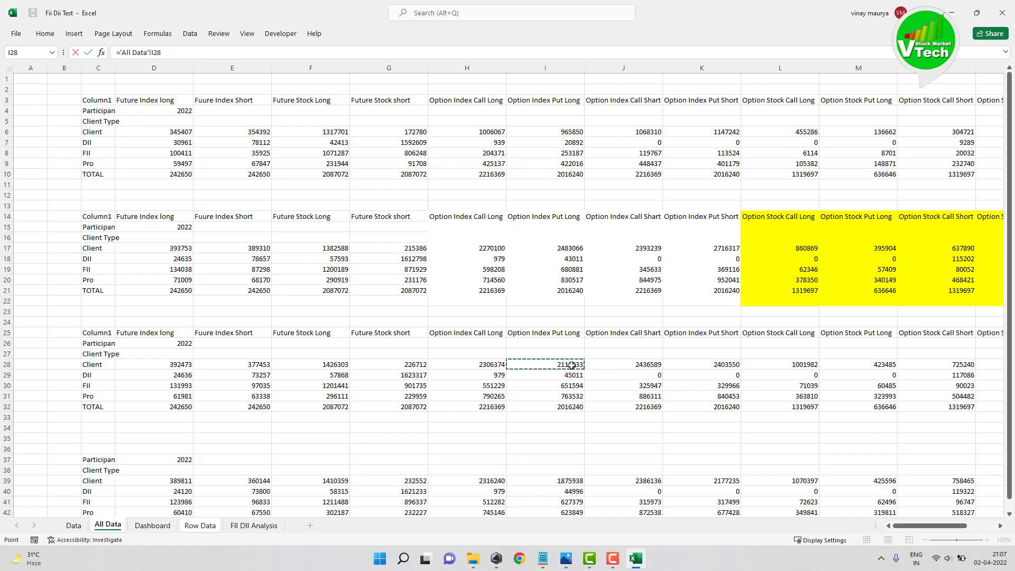
text(-)
click(567, 480)
key(Return)
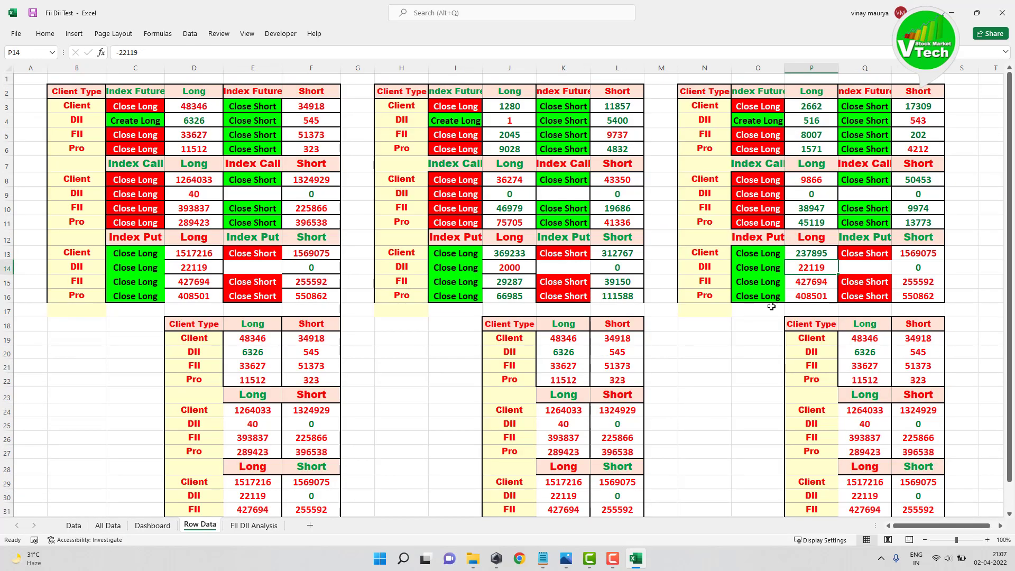
- Copy the formula in P13 down to P14:P16 for the DII, FII and Pro Index Put Long values
click(813, 256)
right_click(813, 256)
click(818, 267)
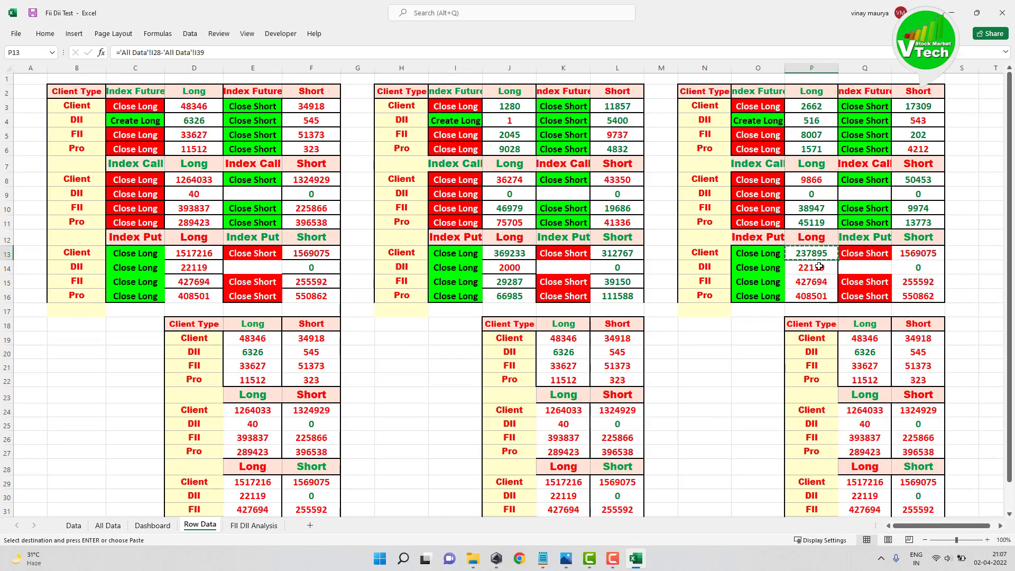
drag(811, 267, 817, 290)
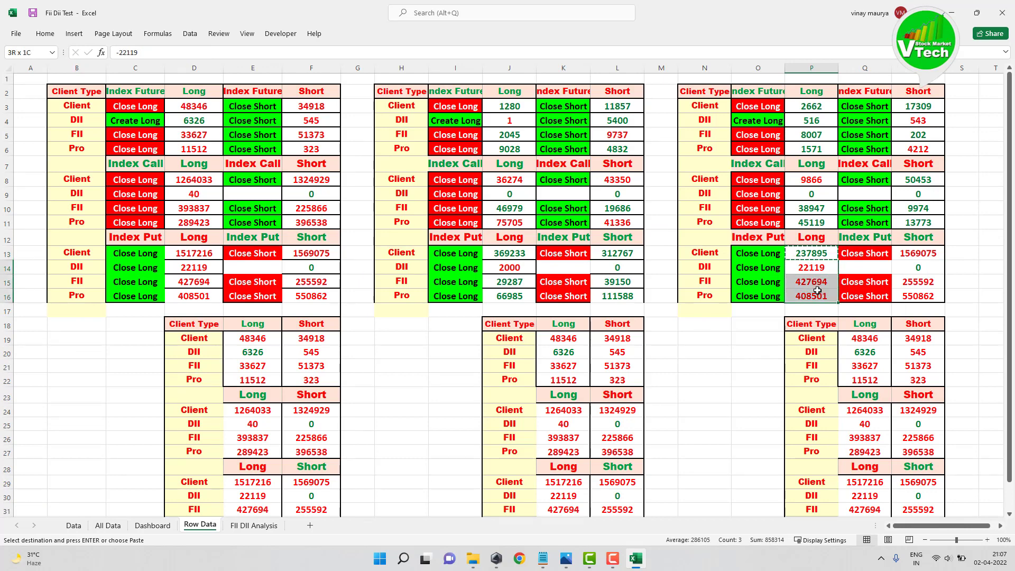
right_click(812, 264)
click(837, 316)
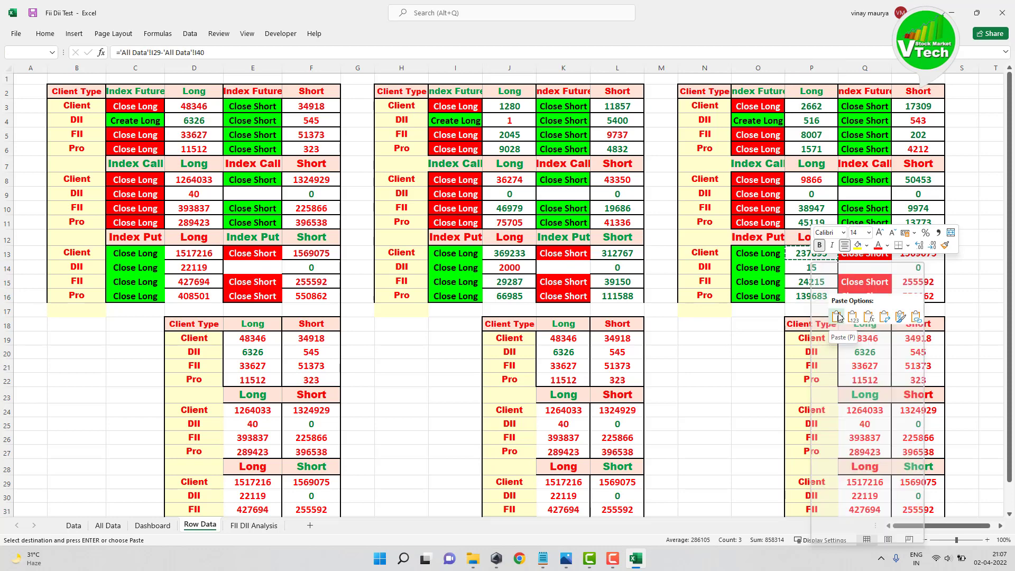
click(814, 254)
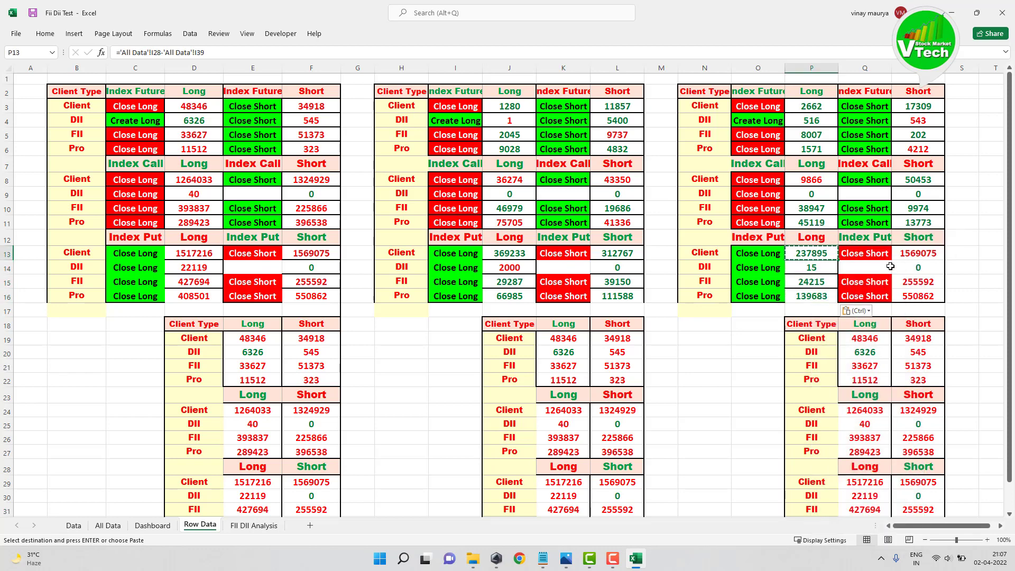
- Enter ='All Data'!K28-'All Data'!K39 in cell R13, the third table's Index Put Short value for Client
click(918, 253)
text(=)
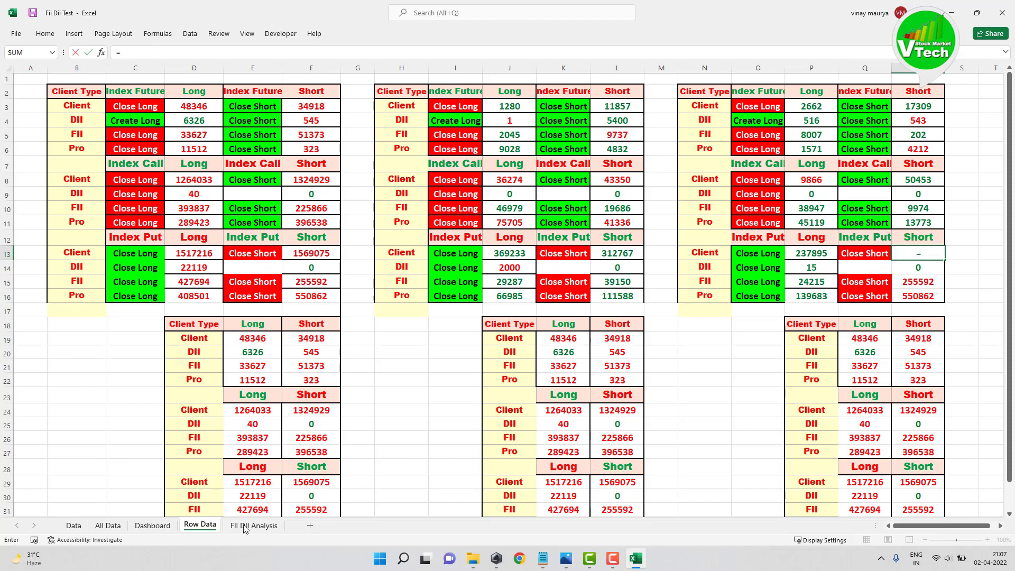
click(108, 525)
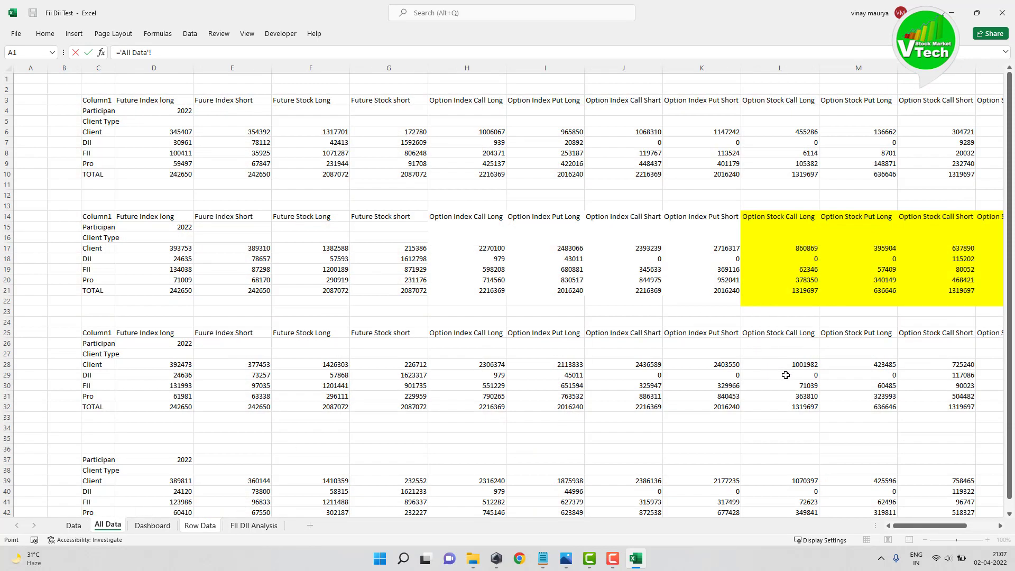
click(716, 369)
text(-)
click(730, 479)
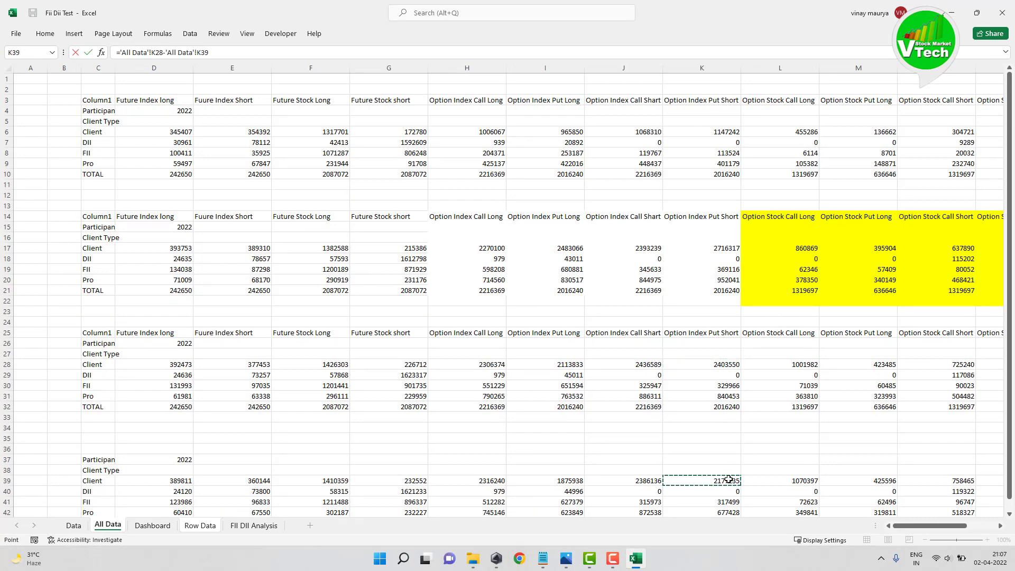
key(Return)
- Copy the R13 formula down to R14:R16 for the DII, FII and Pro Index Put Short values
click(898, 253)
right_click(899, 254)
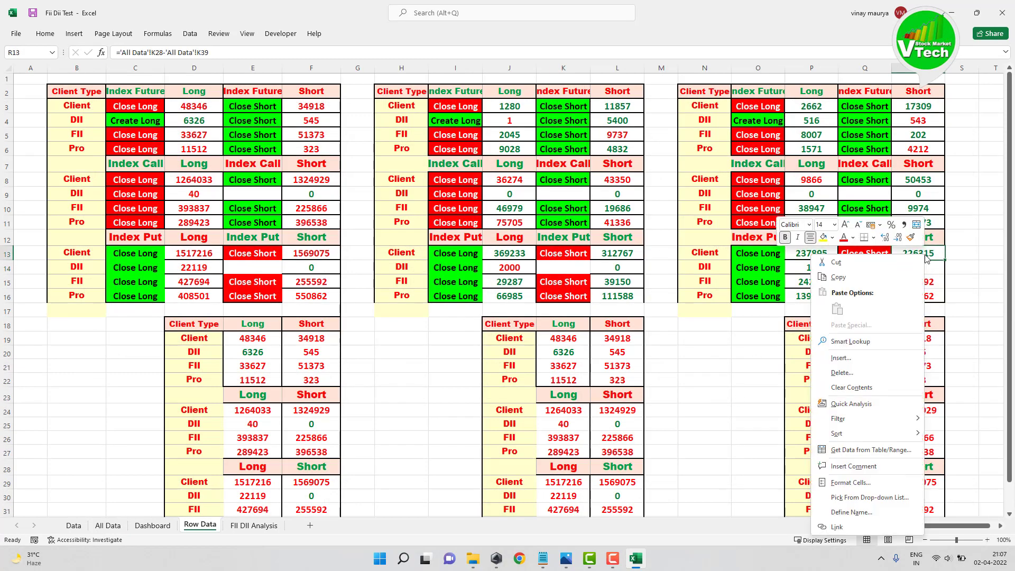
click(854, 281)
drag(916, 268, 916, 295)
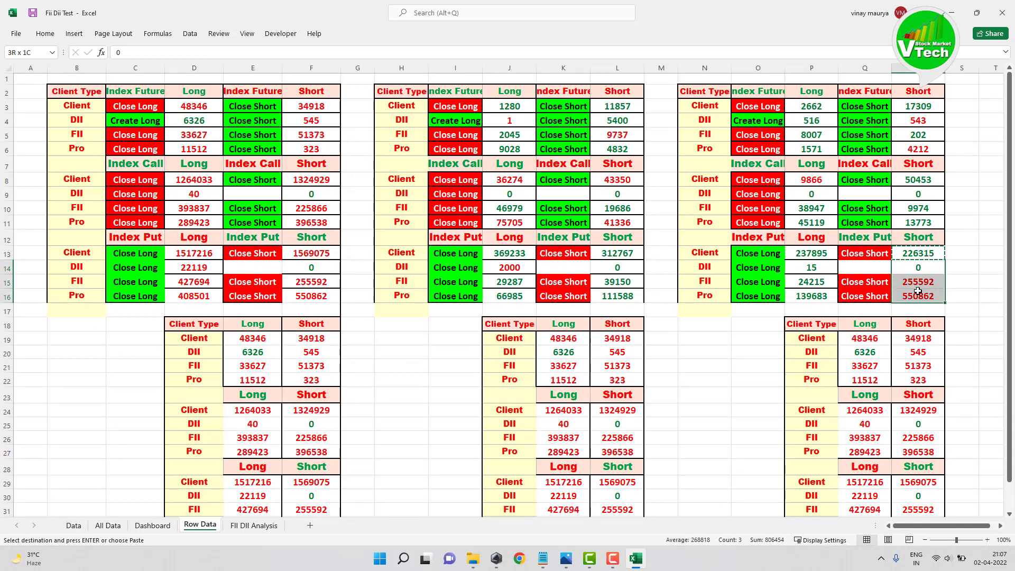
right_click(915, 295)
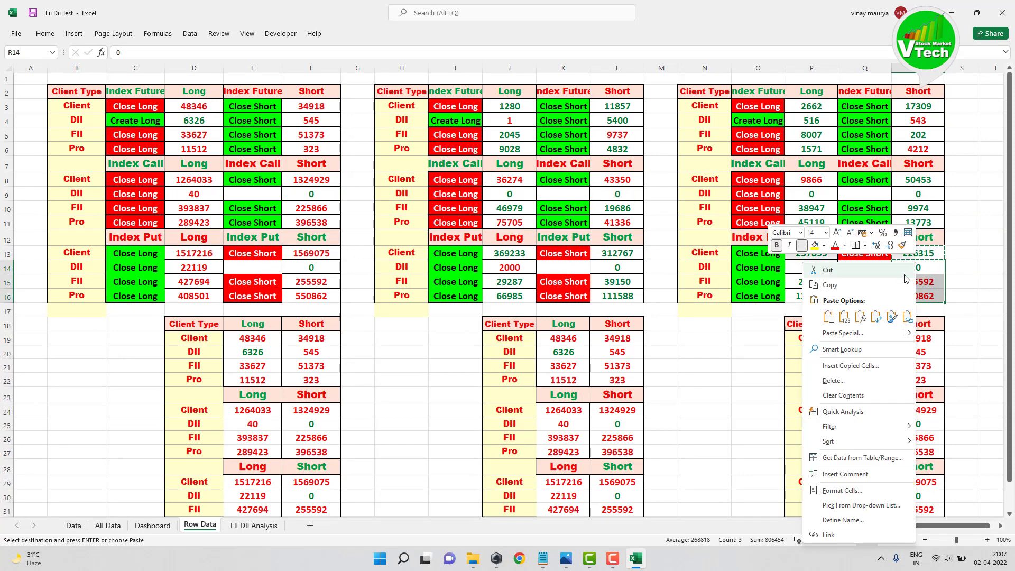
click(828, 316)
click(739, 341)
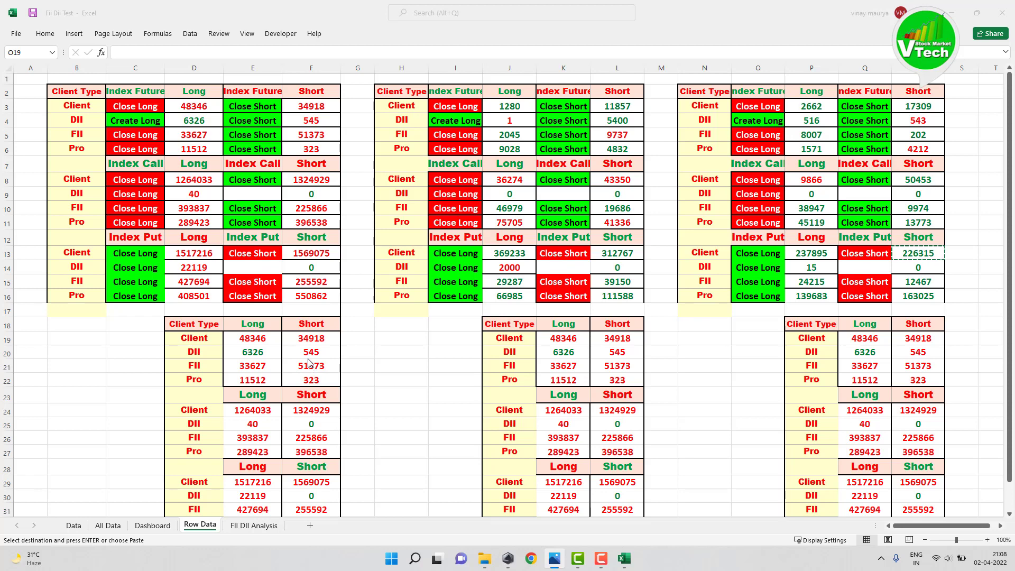
- Enter =IF(D3<0,D3*-1,D3) in cell E19, the Client Long value of the first lower table
click(253, 338)
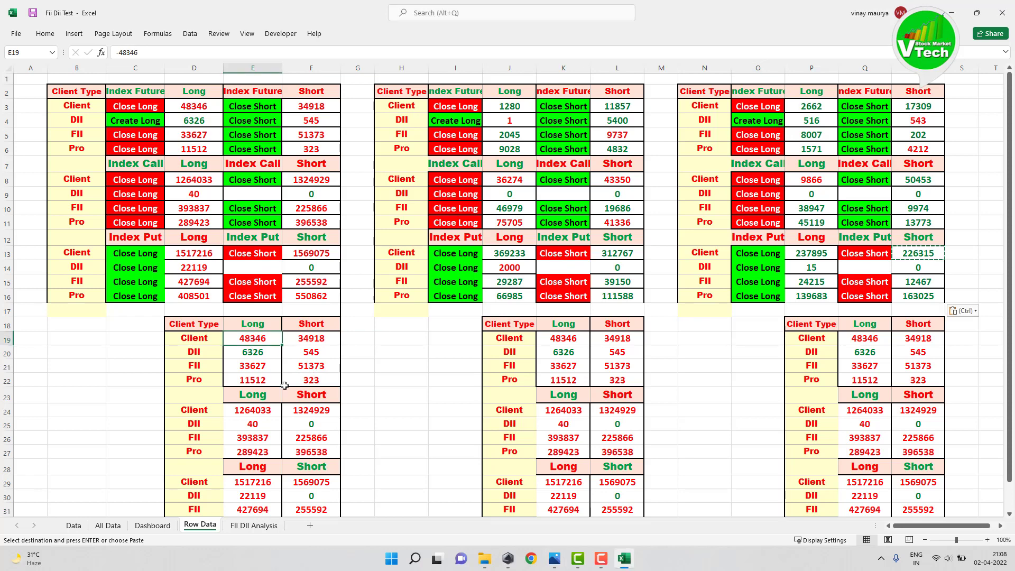
text(=)
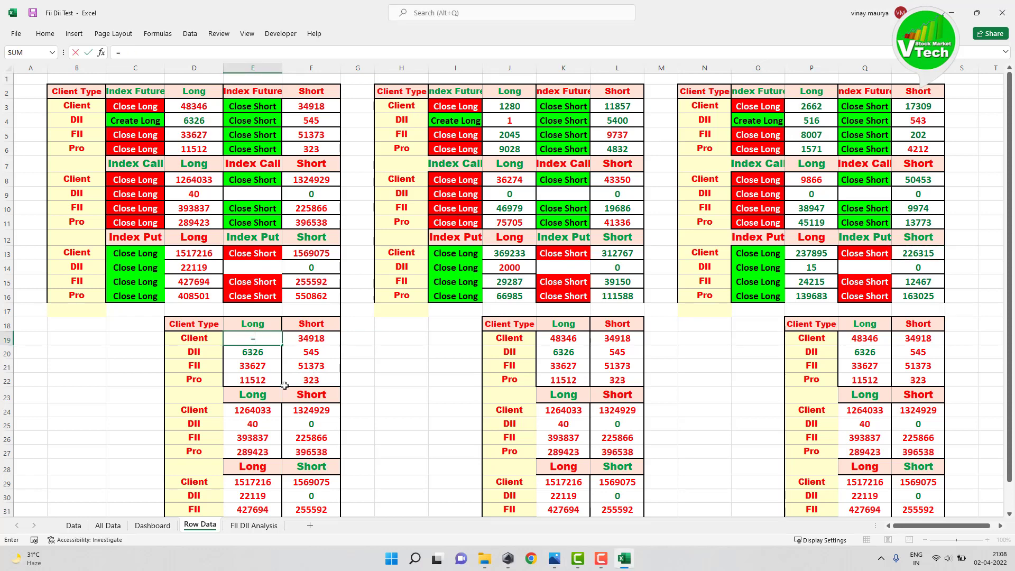
text(if()
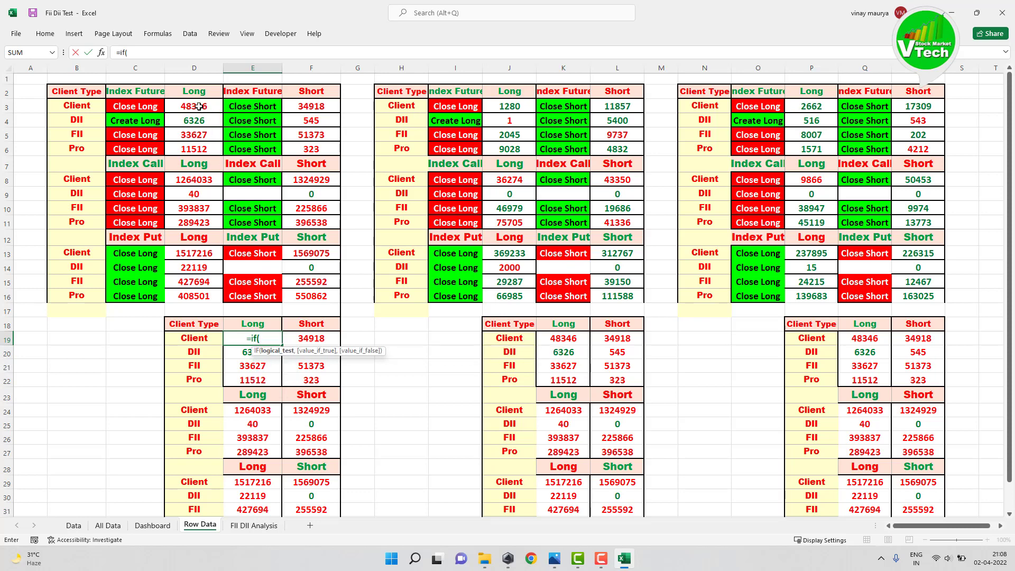
click(196, 105)
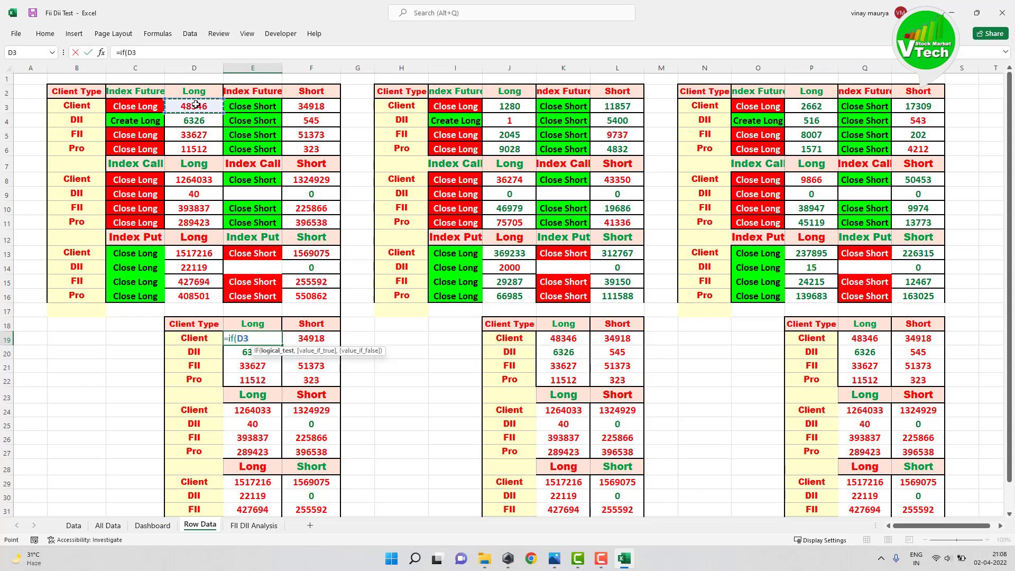
text(>)
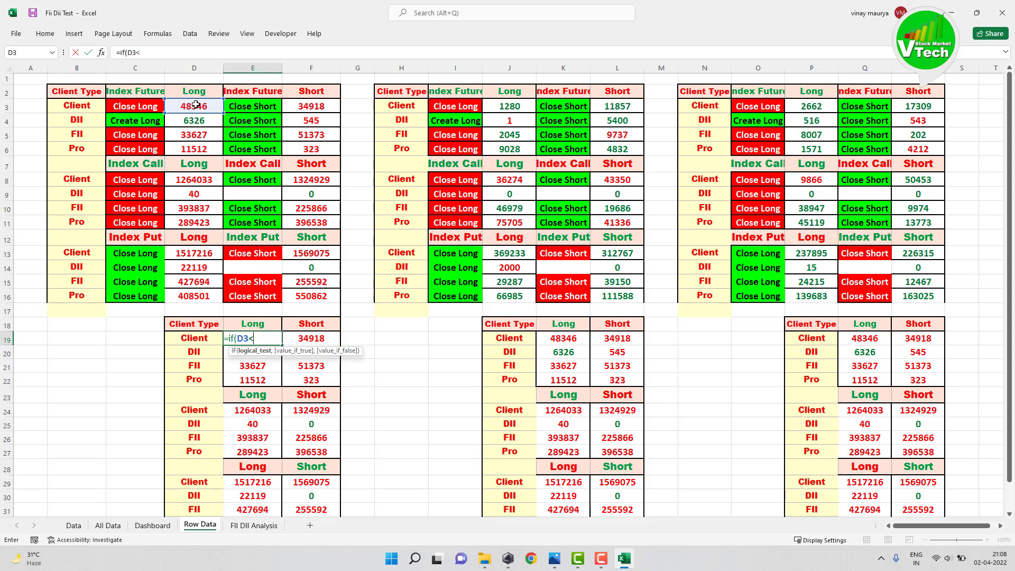
text(0,)
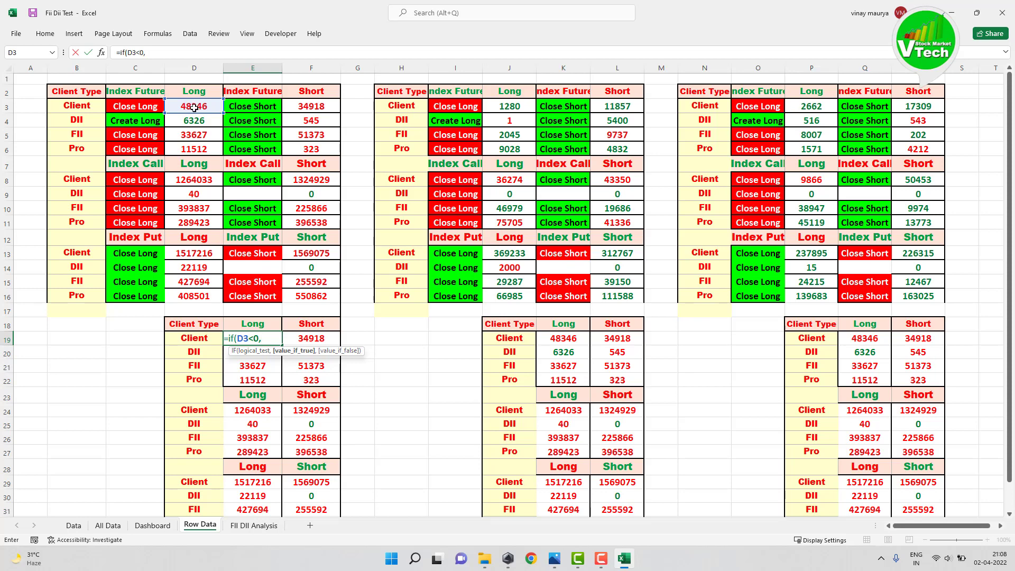
click(194, 107)
text(*)
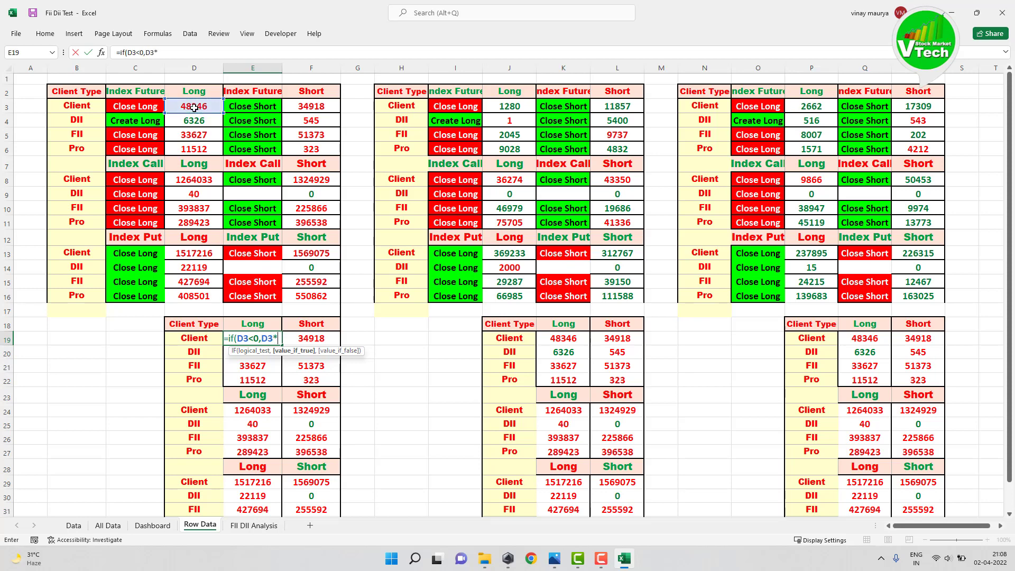
text(-1)
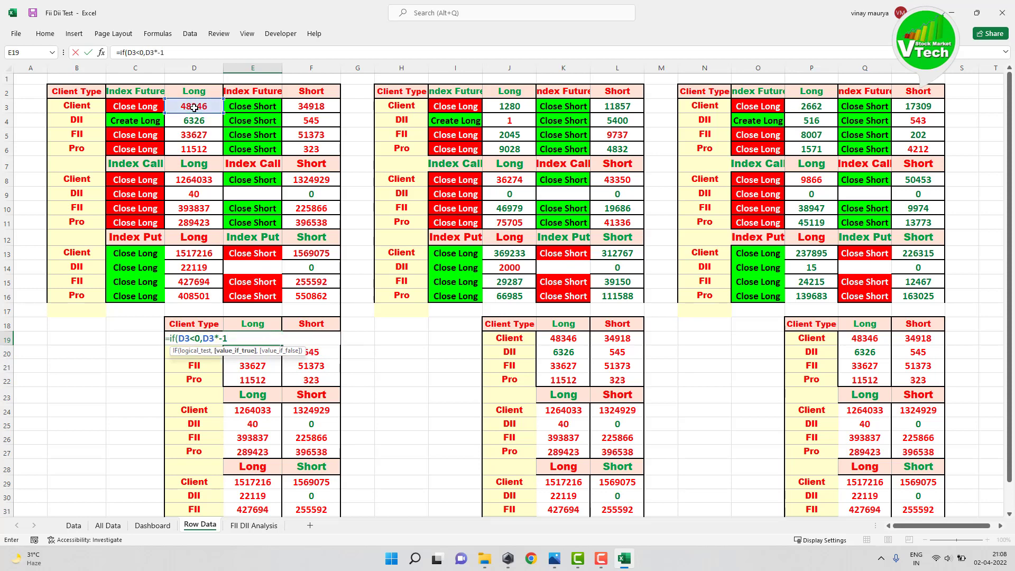
text(,)
click(191, 106)
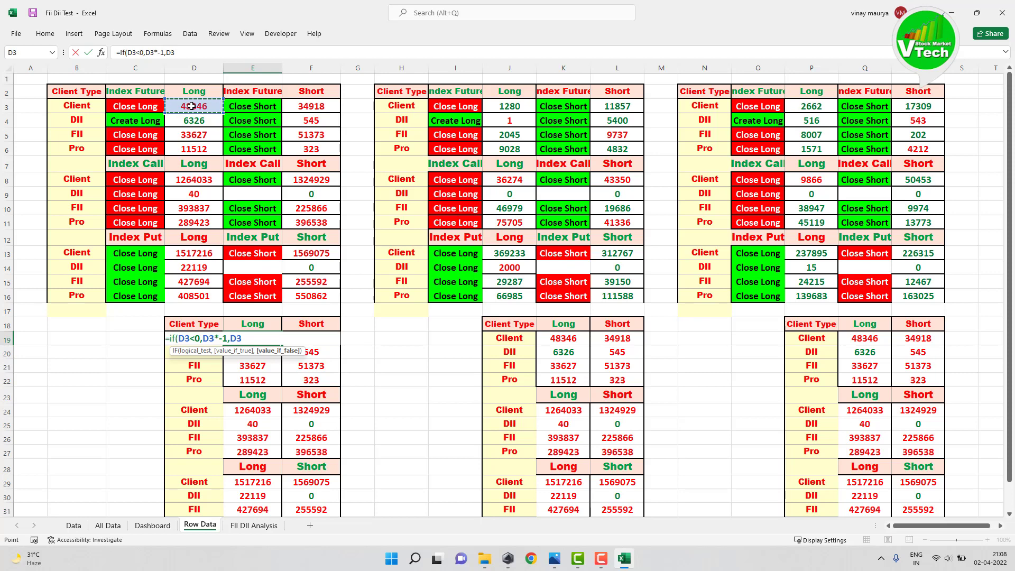
text())
key(Return)
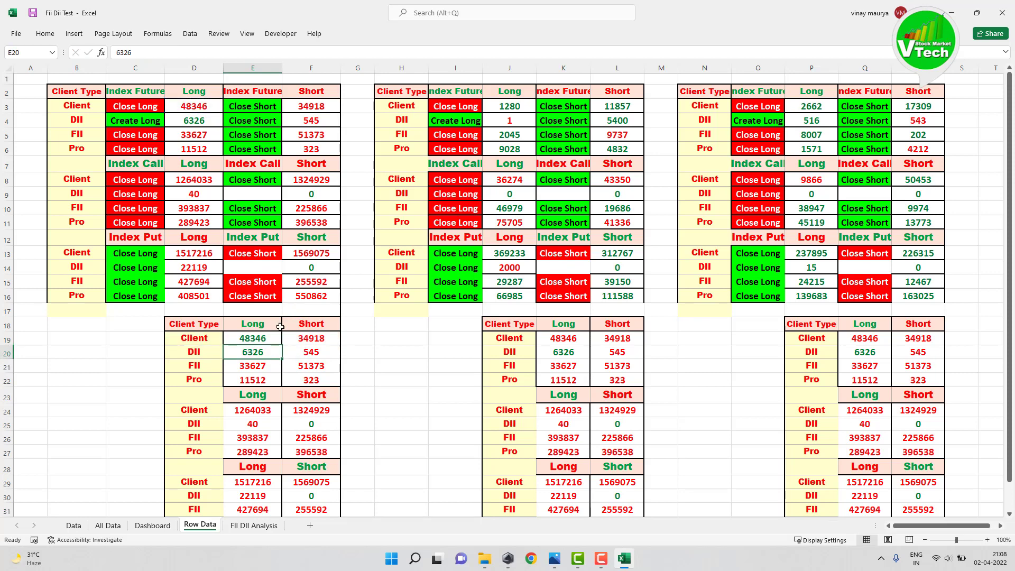
click(254, 340)
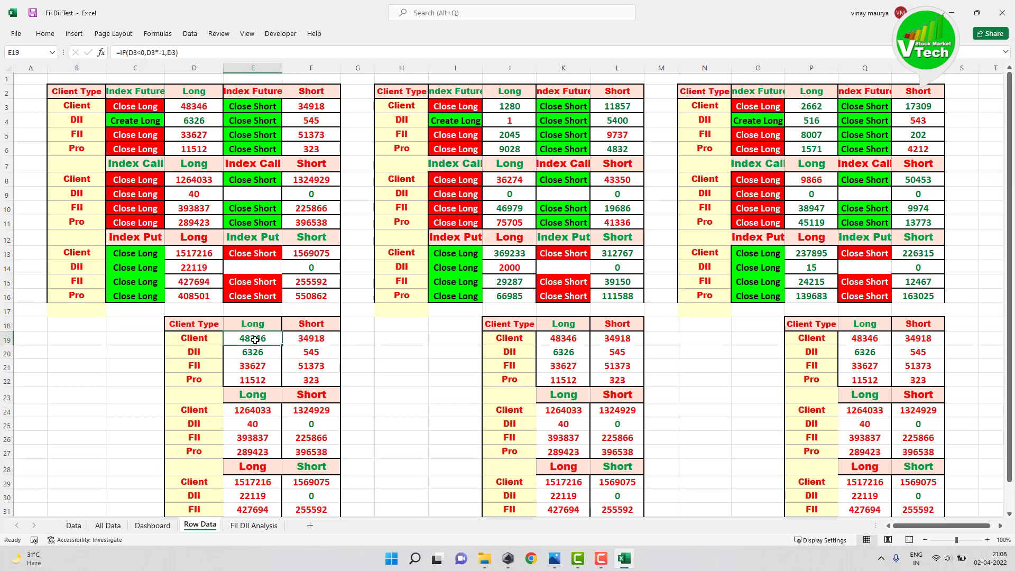
- Enter =IF(F3<0,F3*-1,F3) in cell F19, the Client Short value of the first lower table
click(314, 338)
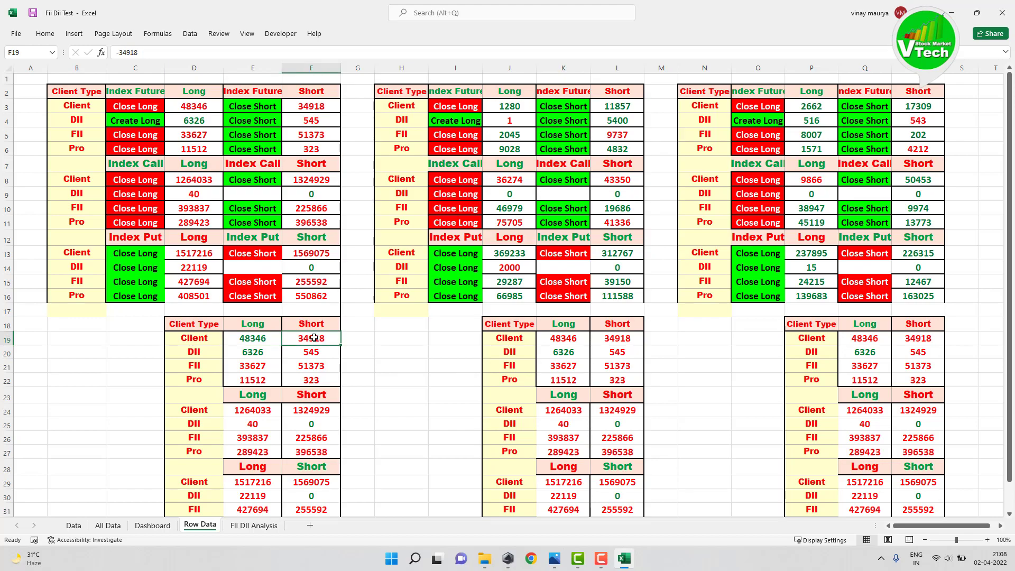
text(=if()
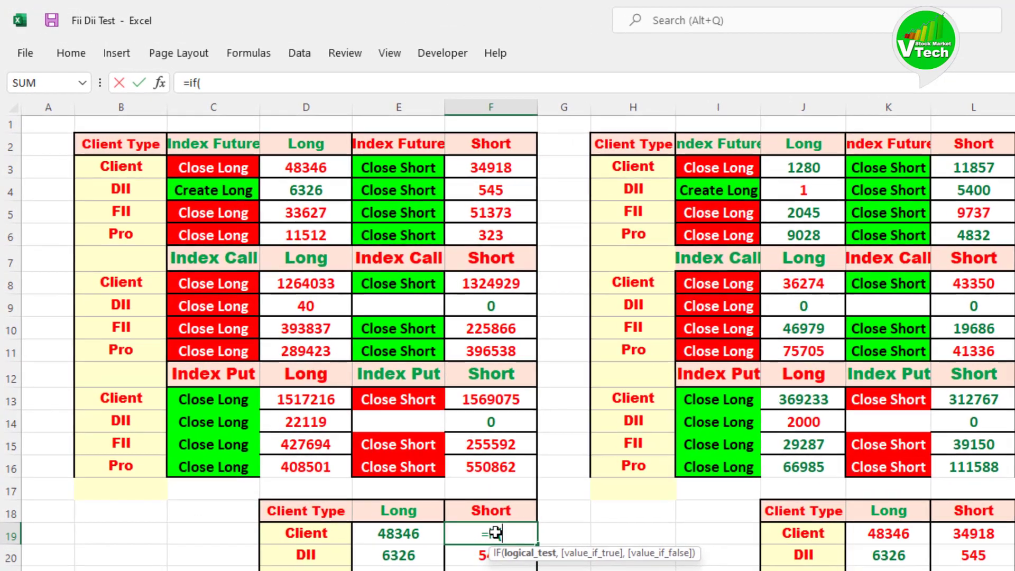
click(477, 168)
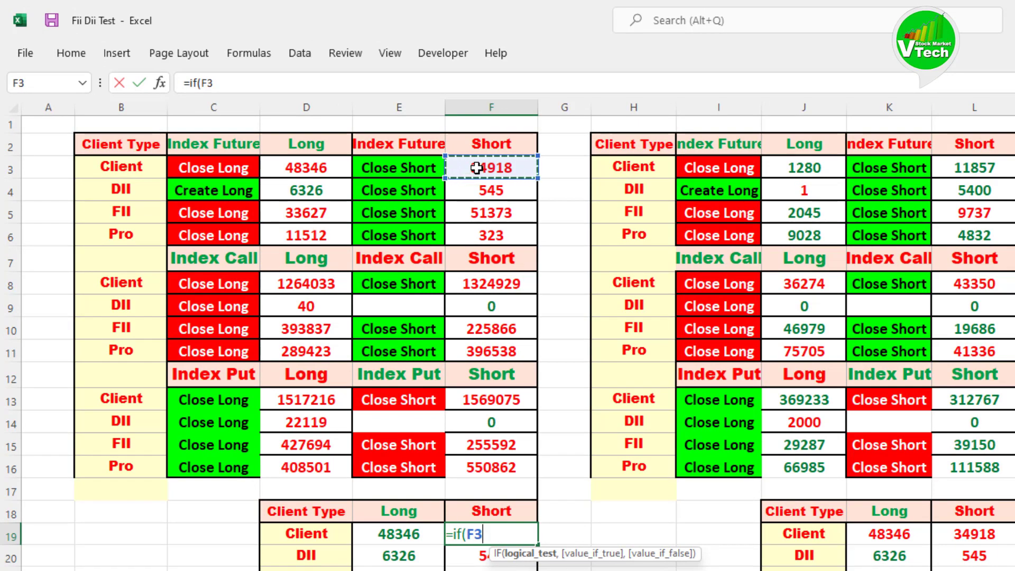
text(<0,)
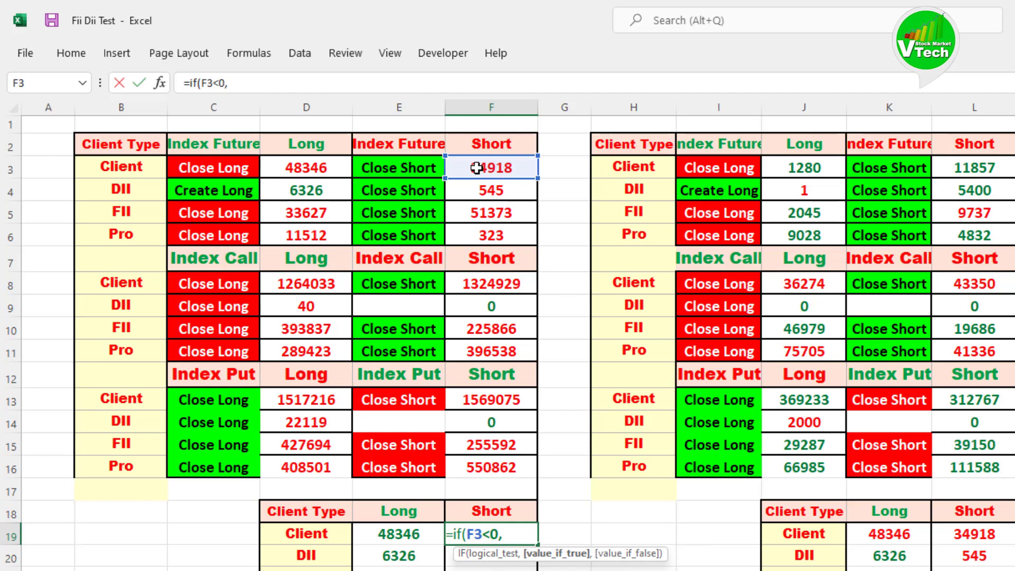
click(476, 168)
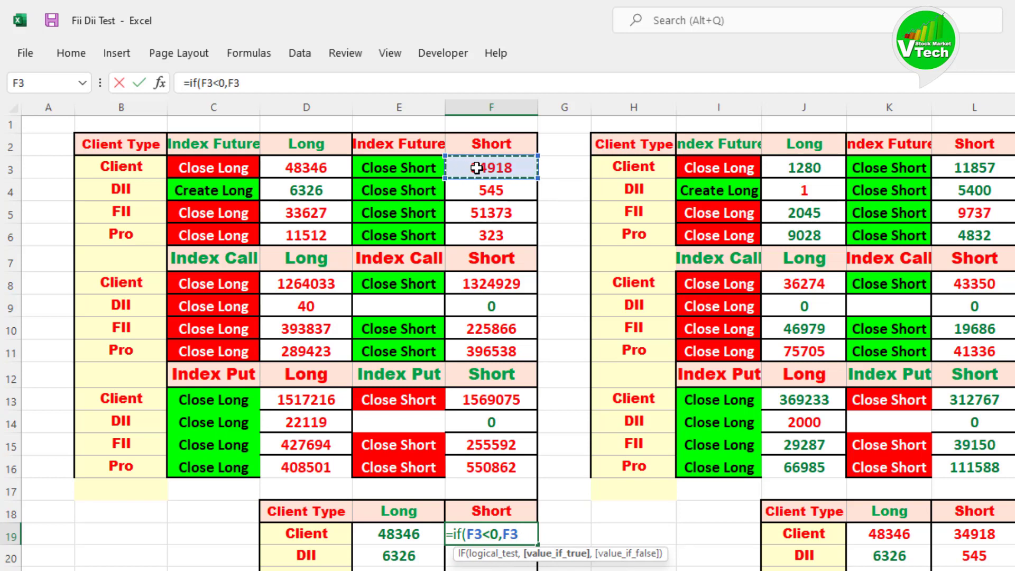
text(*-1)
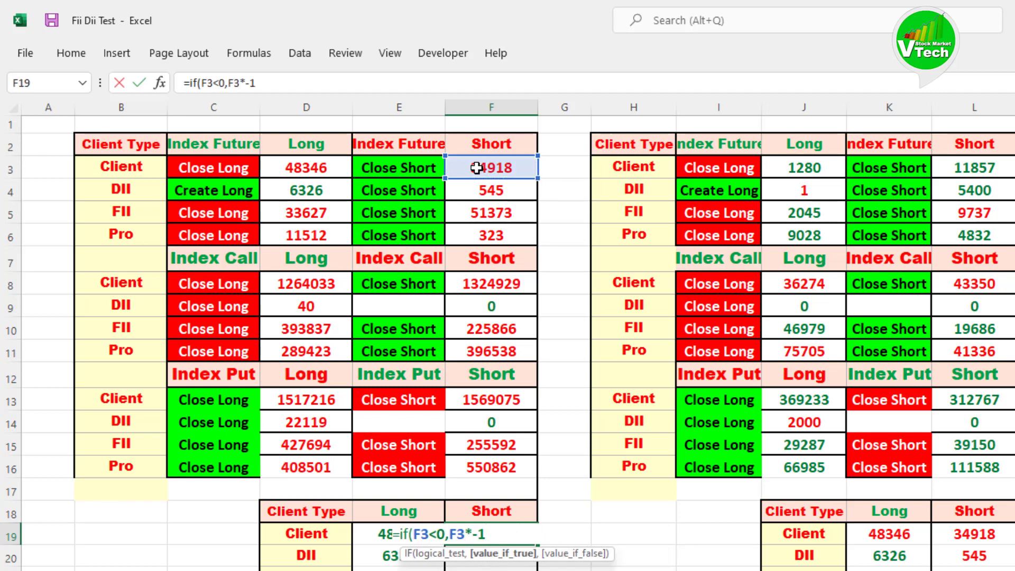
text(,)
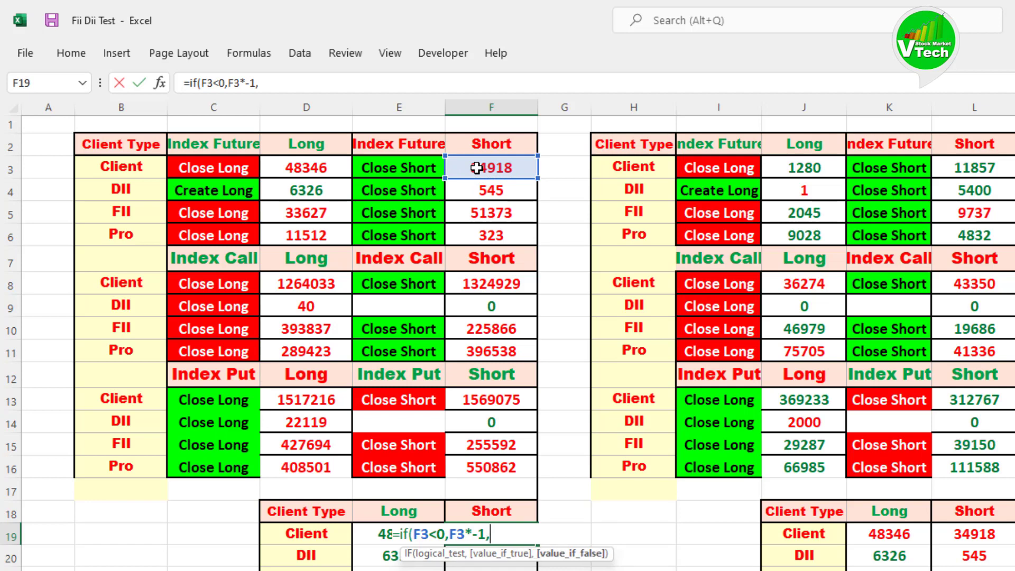
click(476, 167)
text())
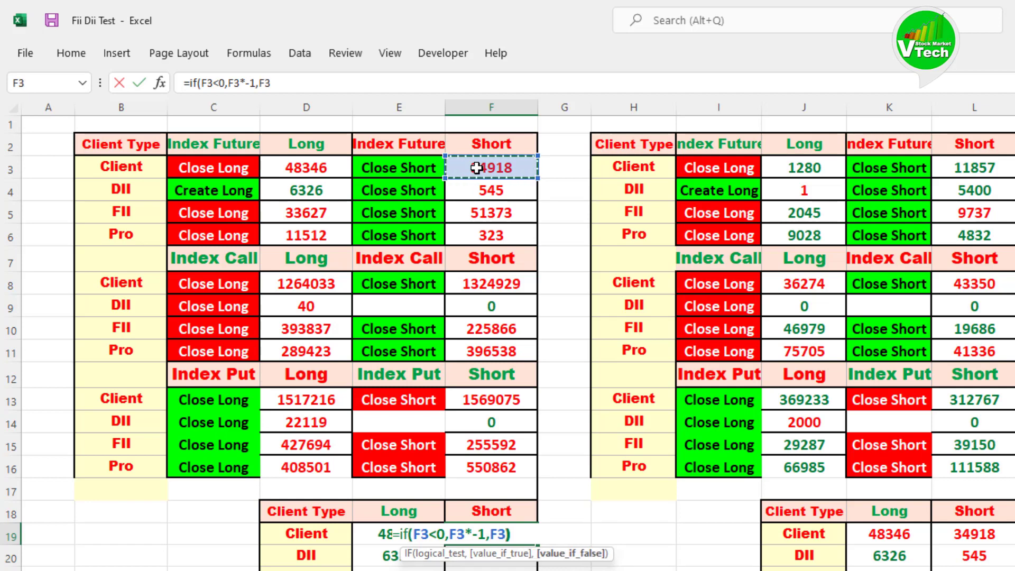
key(Return)
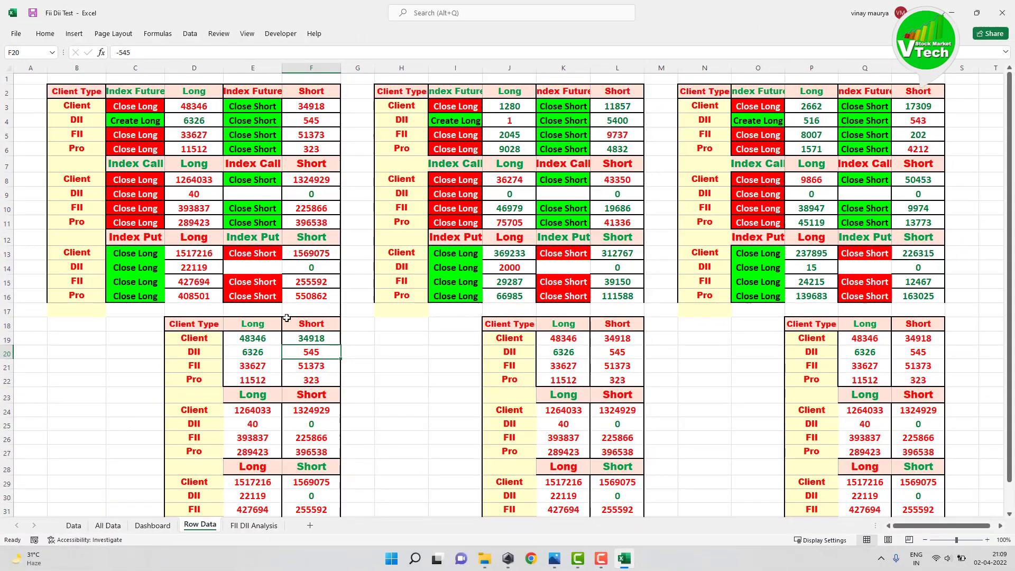
- Copy the E19 formula down to E20:E22 for the DII, FII and Pro Long values
click(254, 339)
right_click(255, 339)
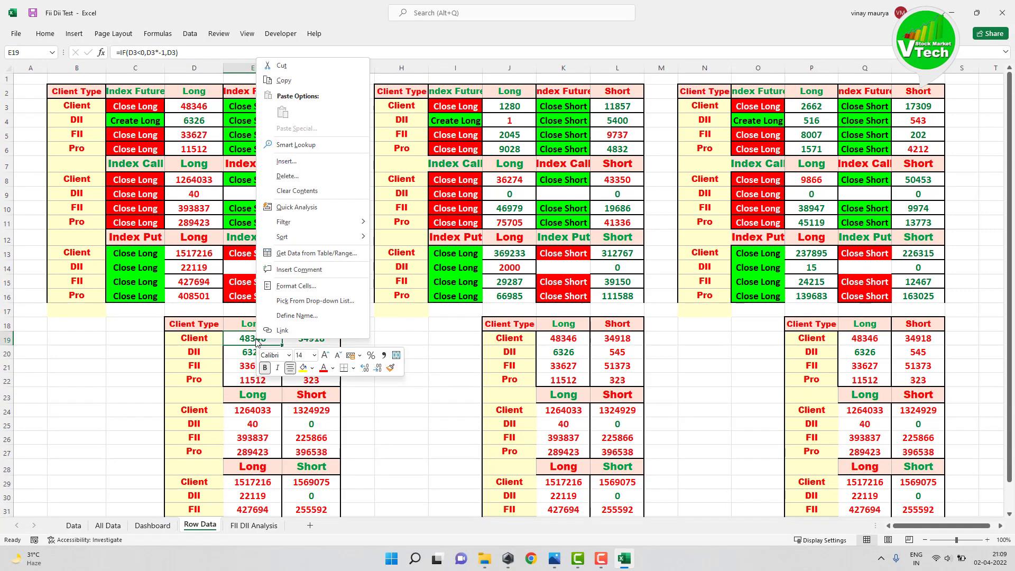
click(280, 80)
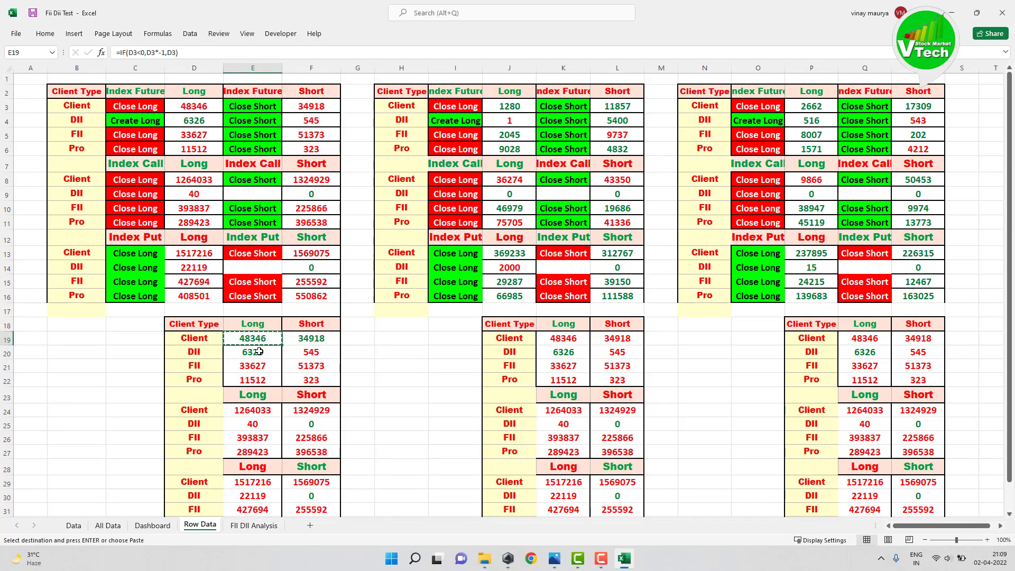
drag(257, 352, 254, 380)
right_click(257, 353)
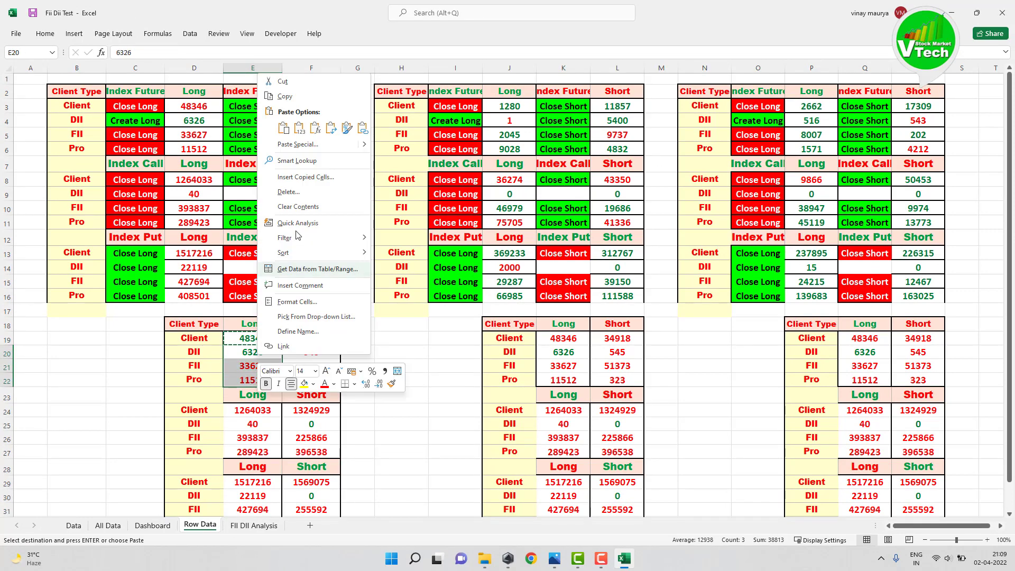
click(283, 129)
- Paste the copied E19 formula into the Long values of the two blocks below, E24:E27 and E29:E32
click(251, 417)
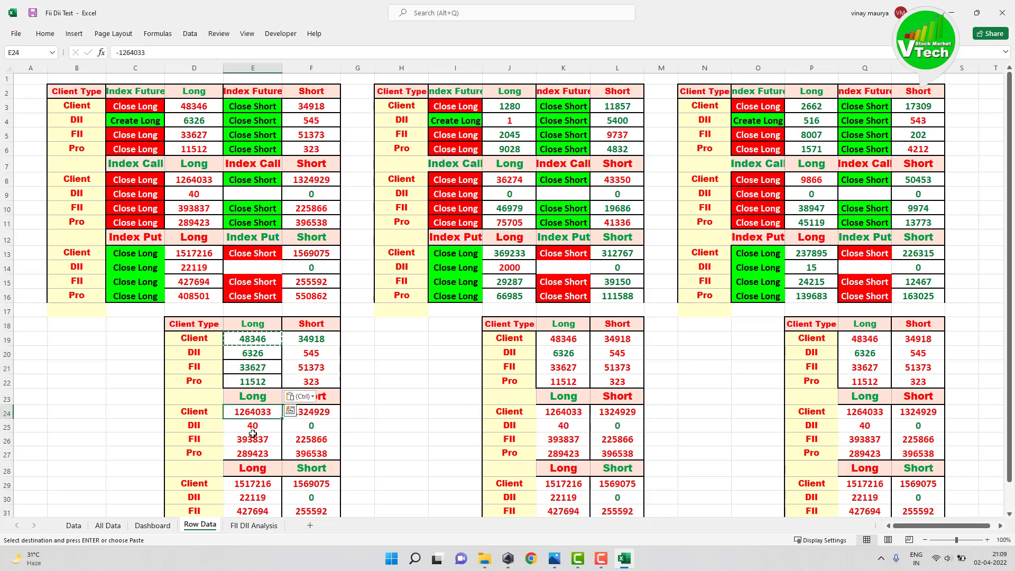
key(shift+Down)
key(shift+Down)
key(shift+Down)
right_click(247, 417)
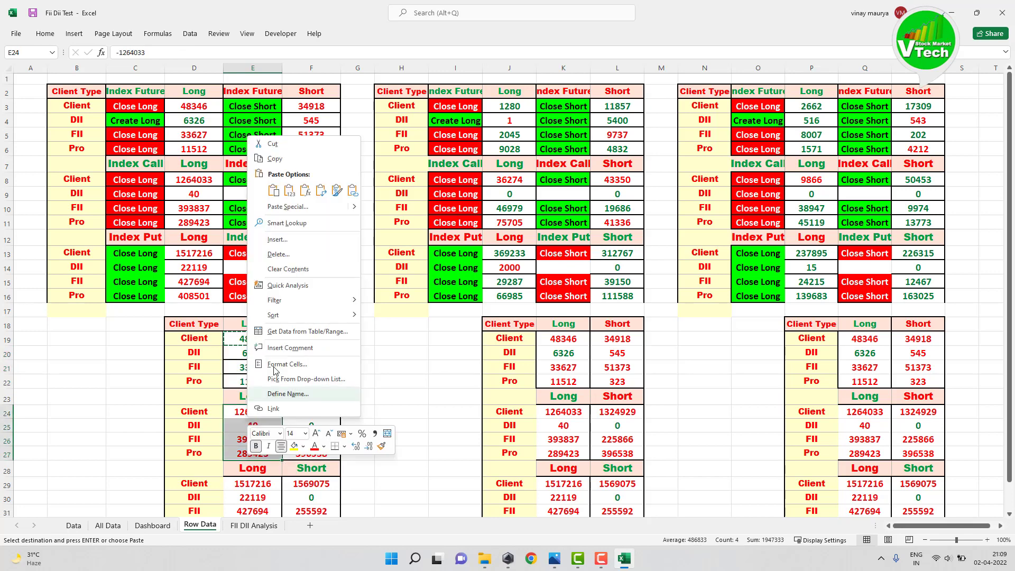
click(283, 194)
mouse_move(240, 482)
mouse_down()
mouse_move(249, 520)
mouse_move(250, 492)
mouse_up()
right_click(249, 491)
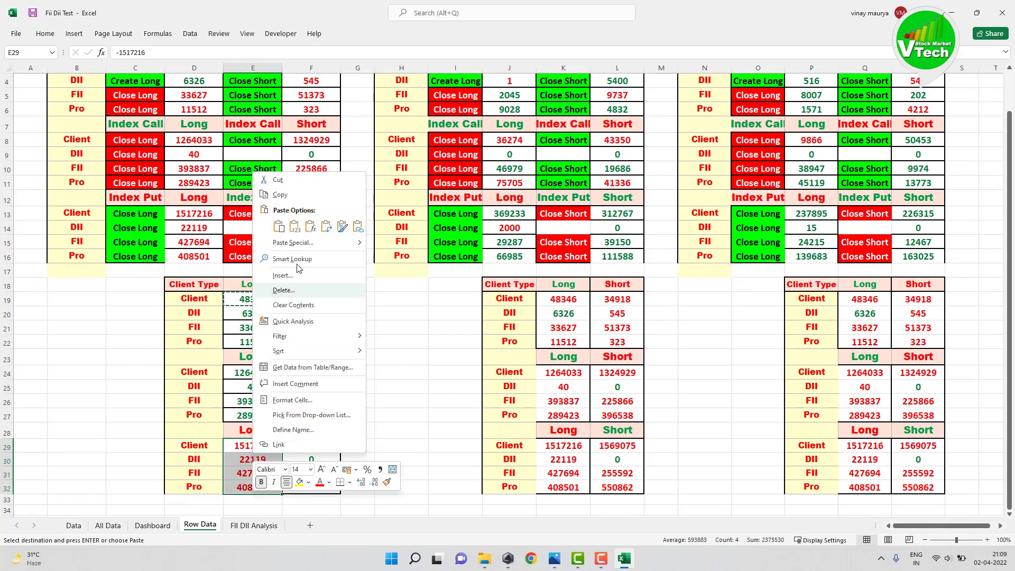
click(275, 235)
- Copy the F19 formula down to F20:F22 for the DII, FII and Pro Short values
click(307, 301)
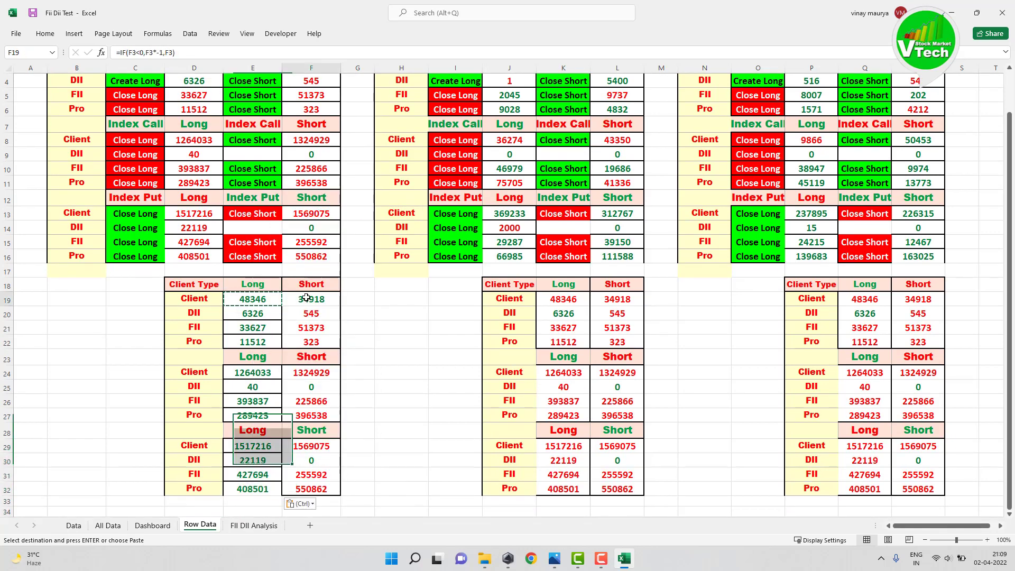
right_click(307, 301)
click(338, 43)
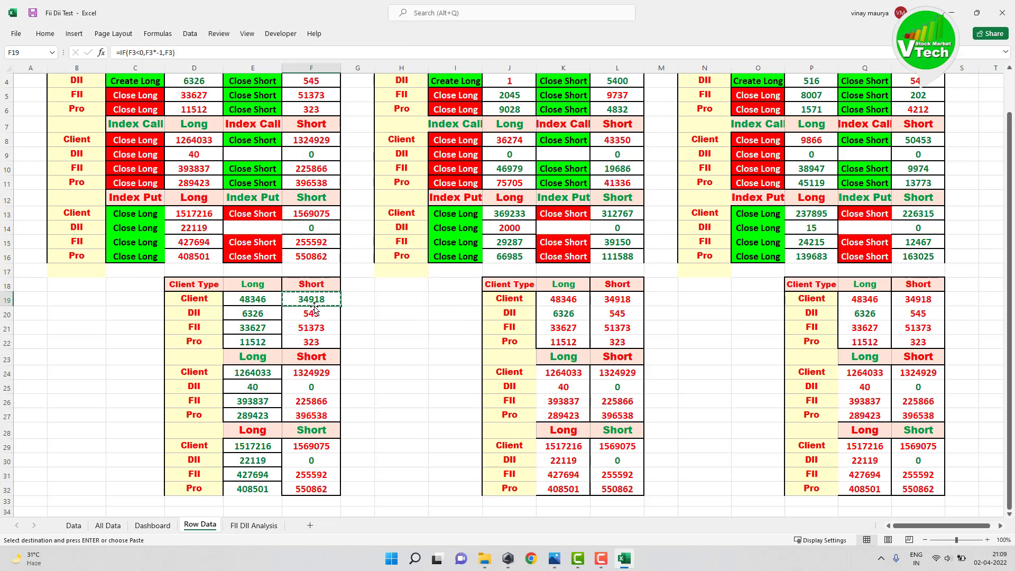
drag(312, 313, 311, 341)
right_click(311, 323)
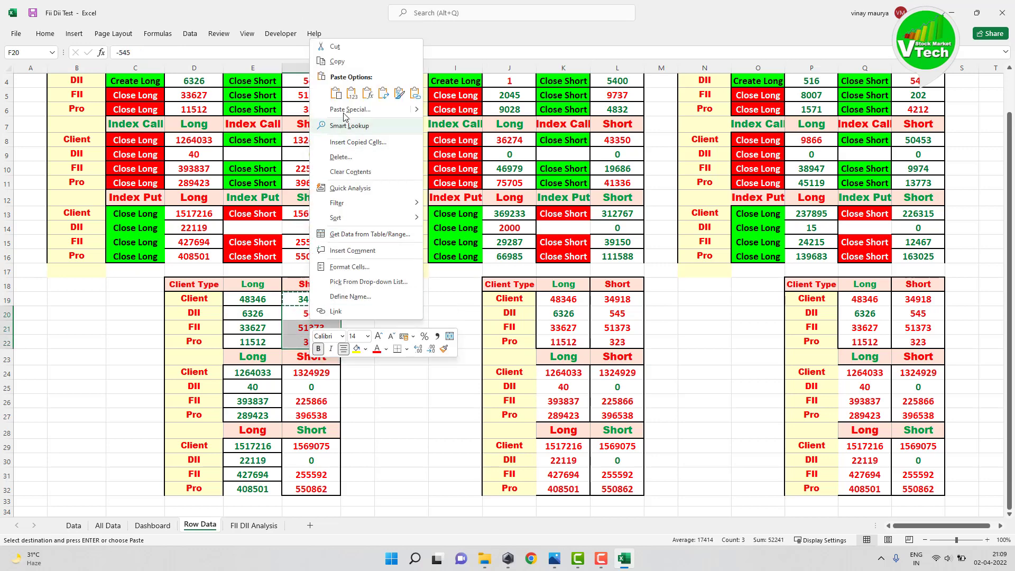
click(335, 93)
- Paste the copied F19 formula into the Short values of the two blocks below, F24:F27 and F29:F32
click(307, 376)
drag(307, 395, 309, 476)
right_click(306, 384)
click(328, 157)
right_click(309, 475)
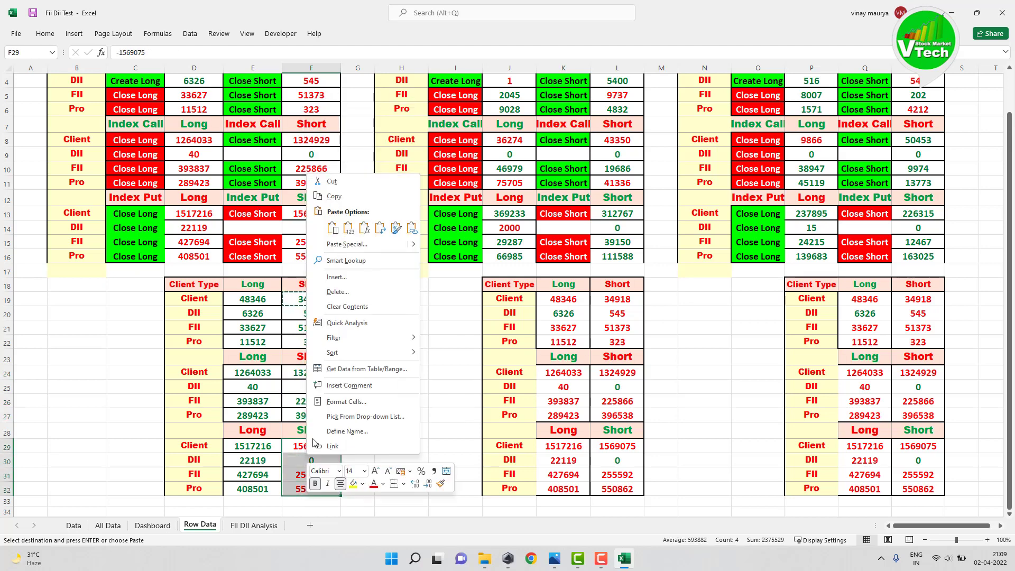
click(339, 241)
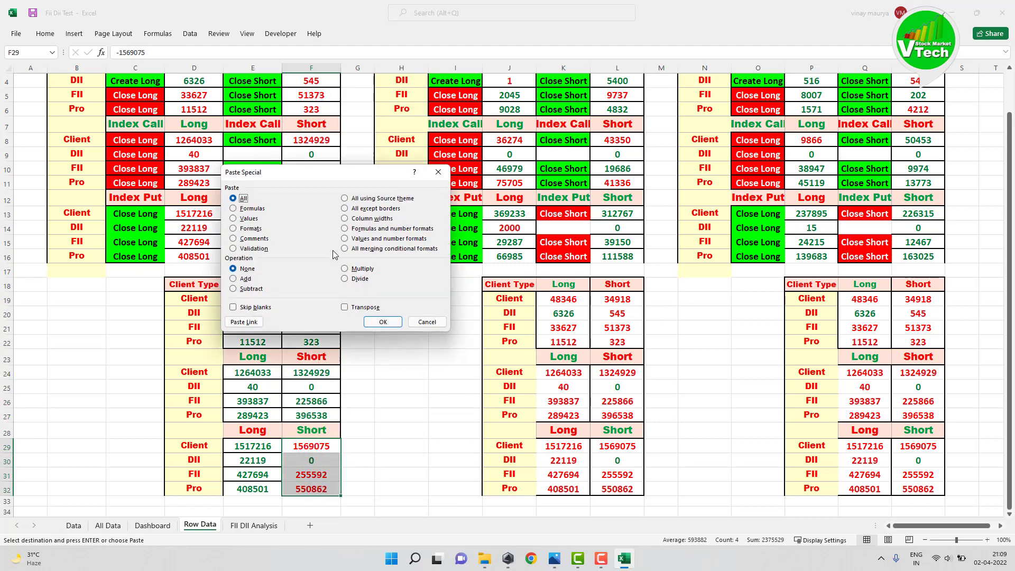
click(425, 322)
click(315, 448)
drag(316, 448, 313, 479)
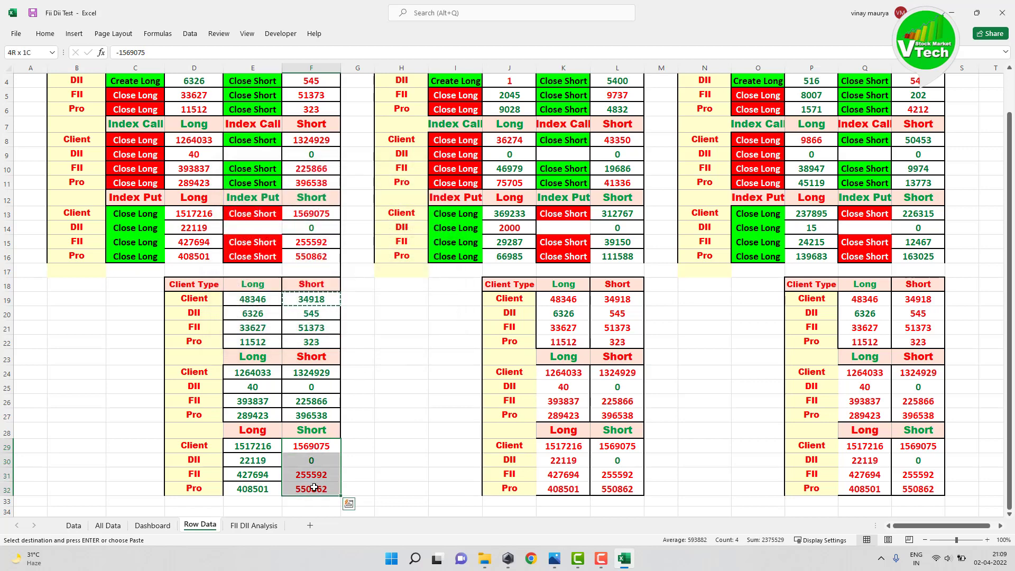
right_click(312, 464)
click(336, 242)
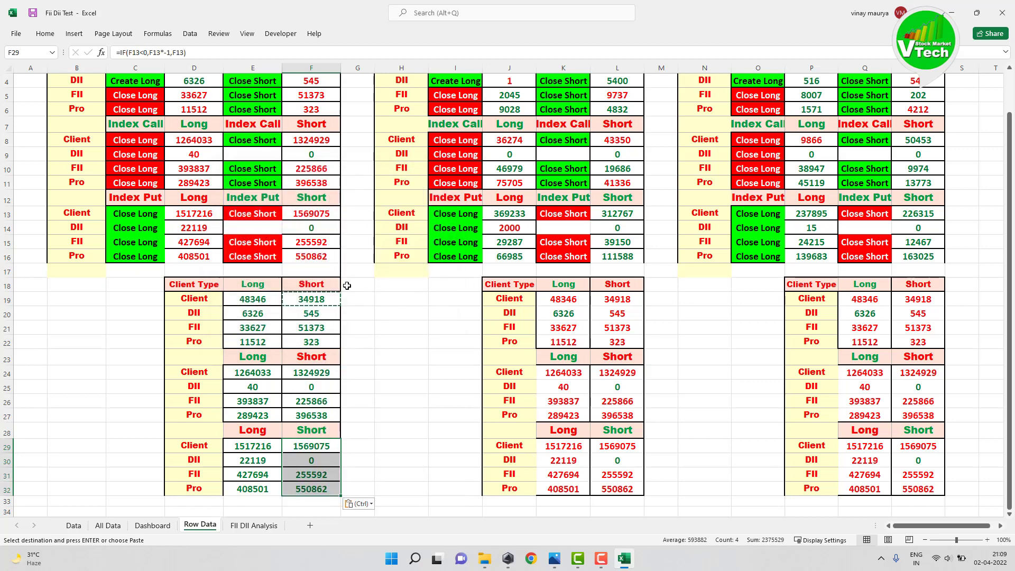
click(369, 418)
- Enter =IF(J3<0,J3*-1,J3) in cell K19, the Client Long value of the second lower table
scroll(252, 151, up, 1)
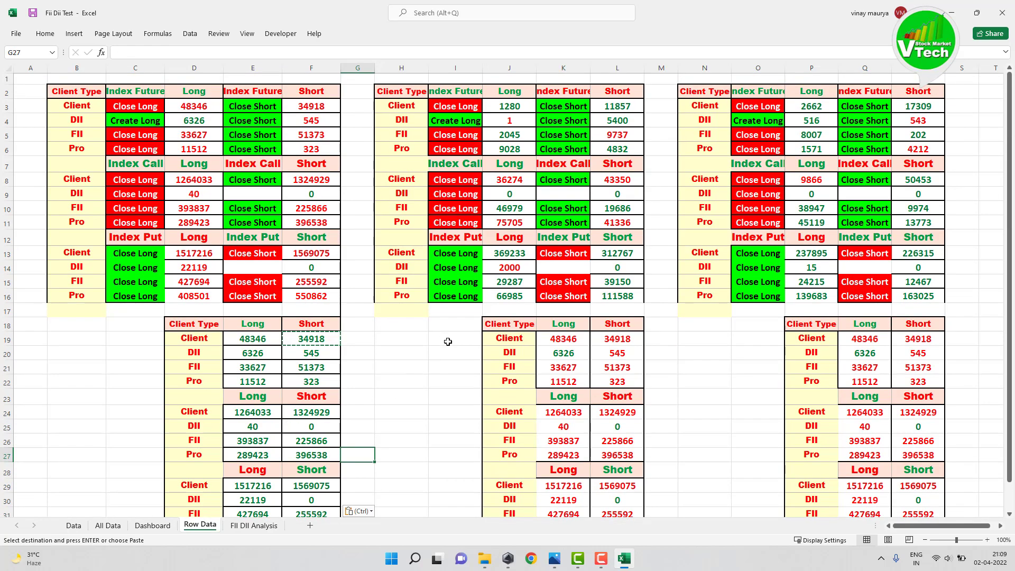
click(565, 338)
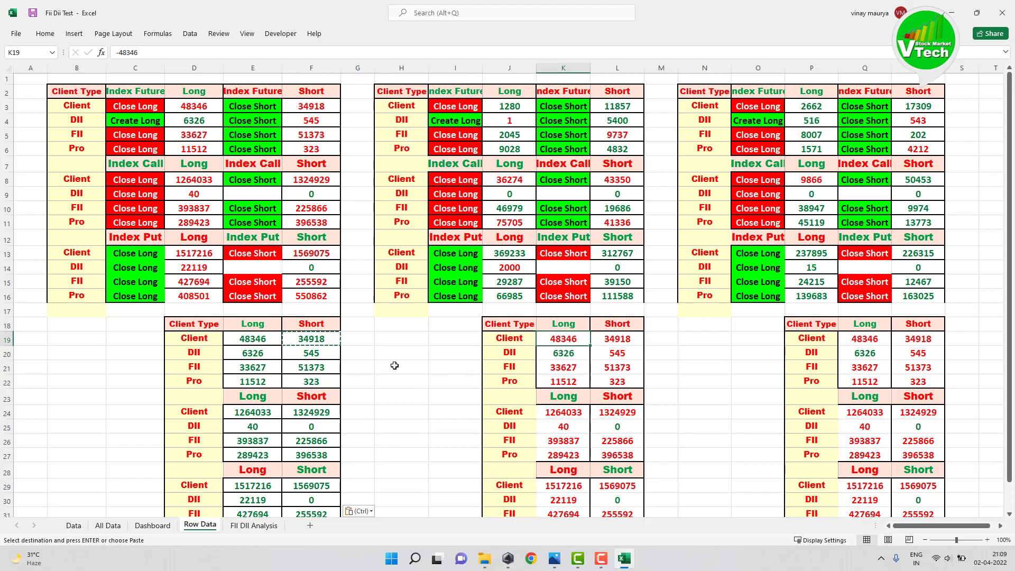
text(=if()
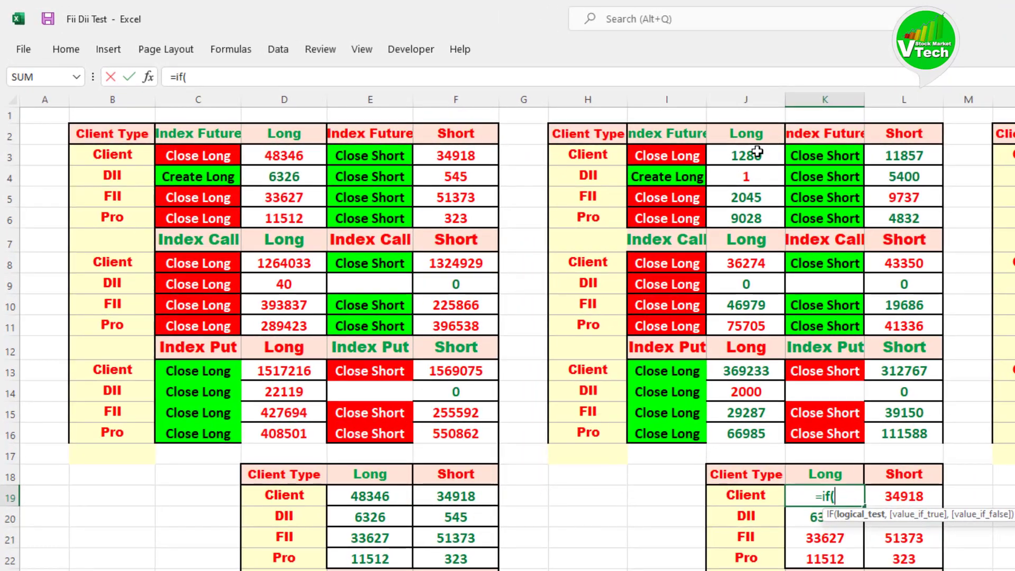
click(757, 152)
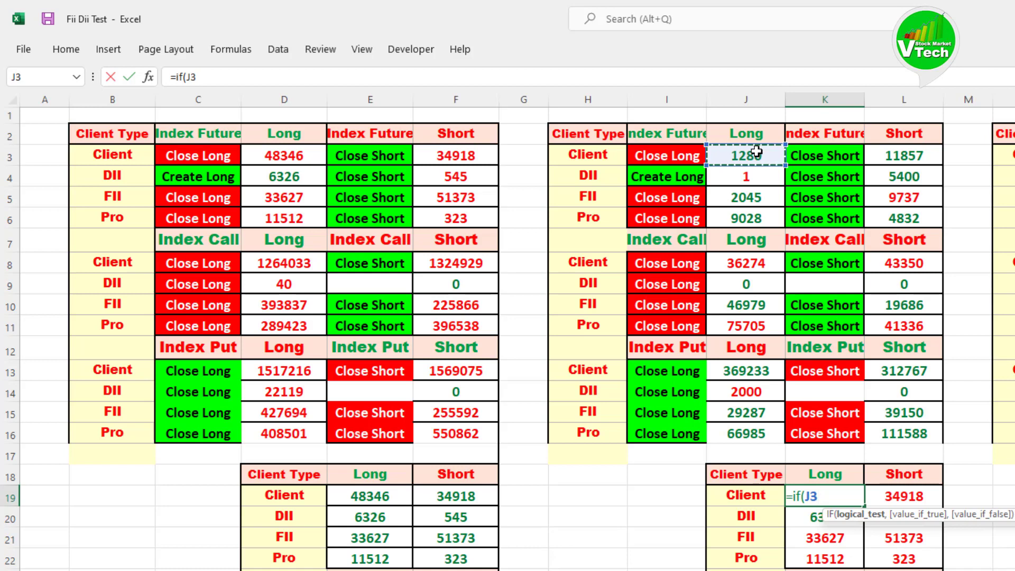
text(<0)
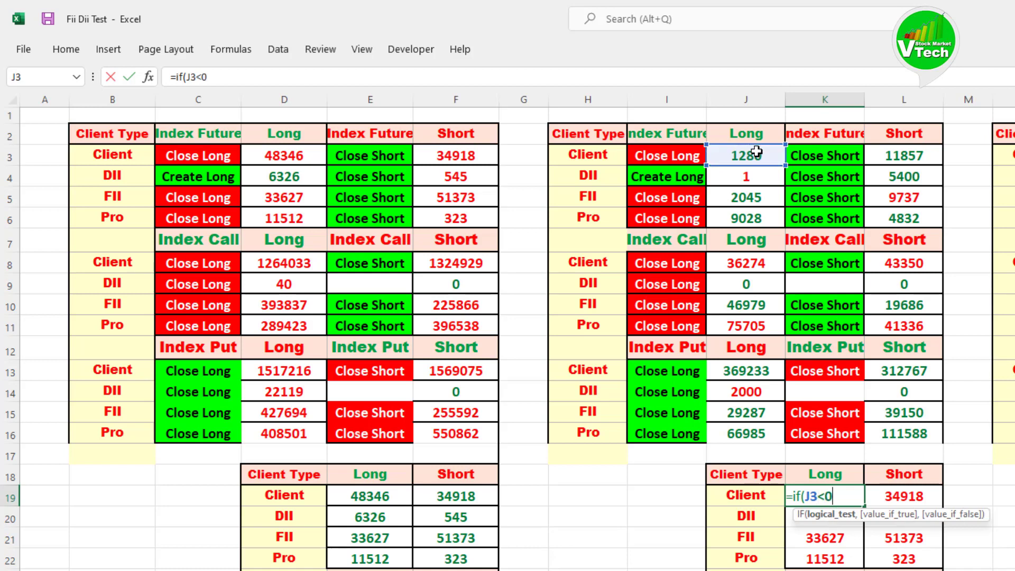
text(,)
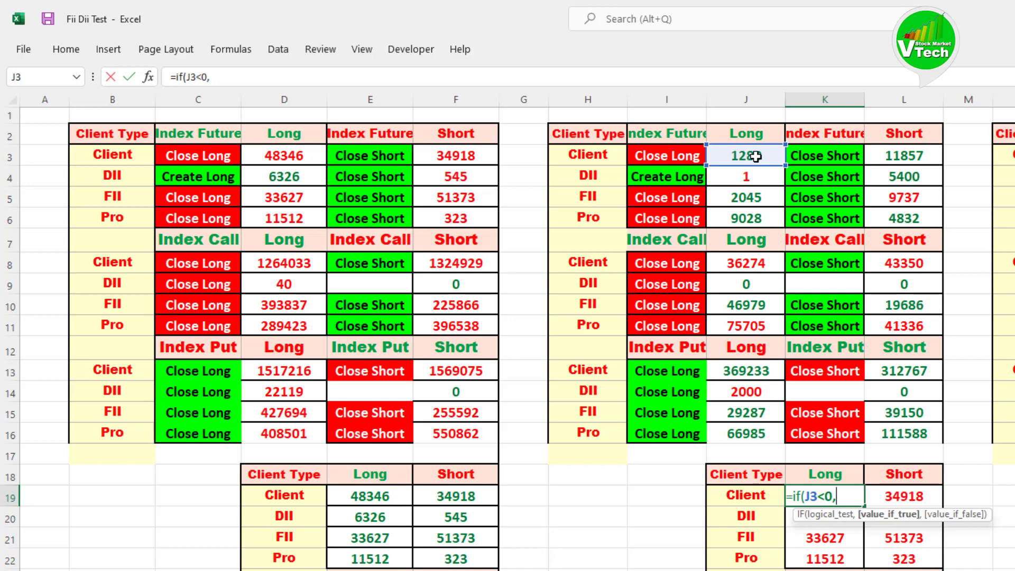
click(755, 156)
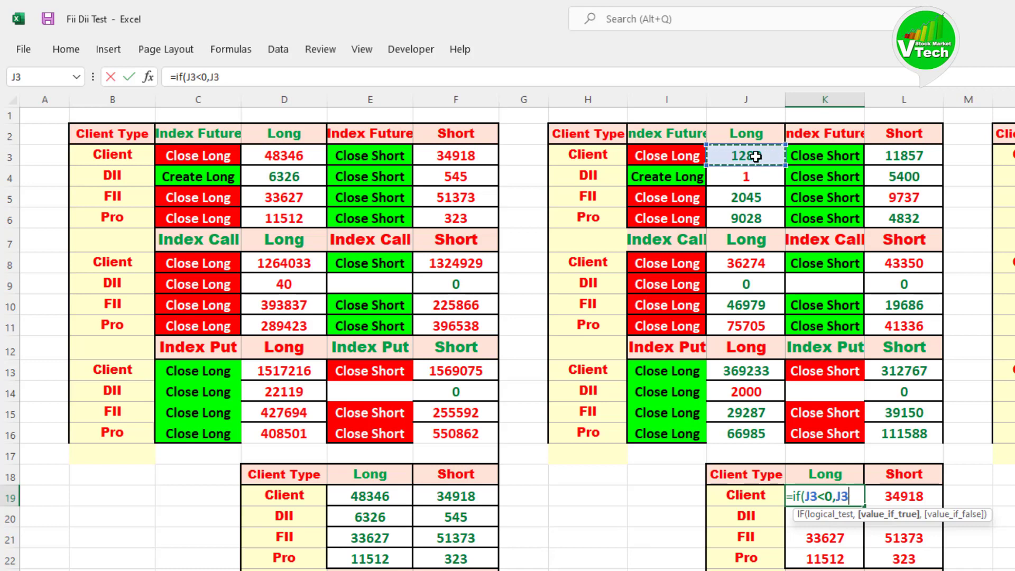
text(*-1,)
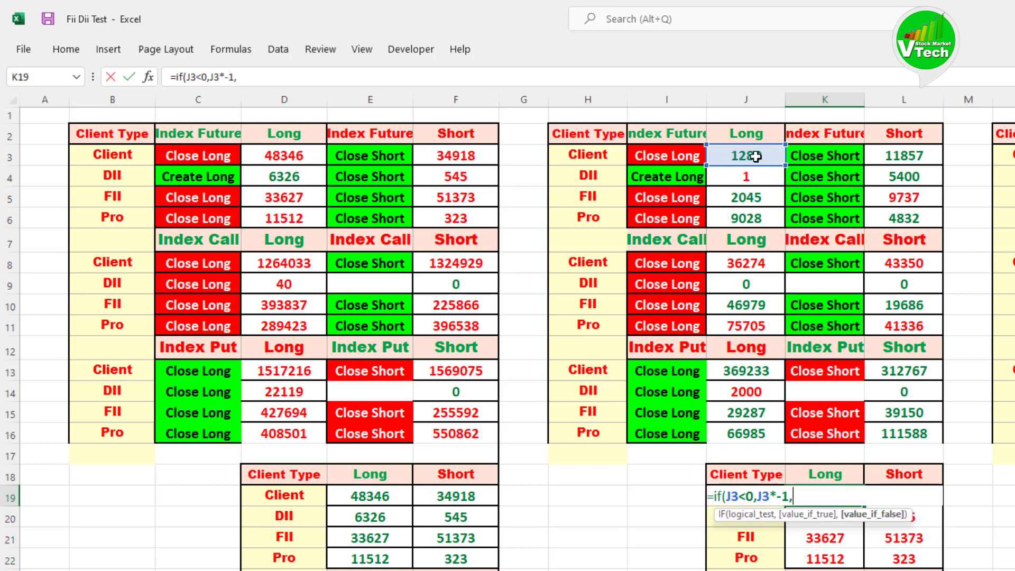
click(755, 156)
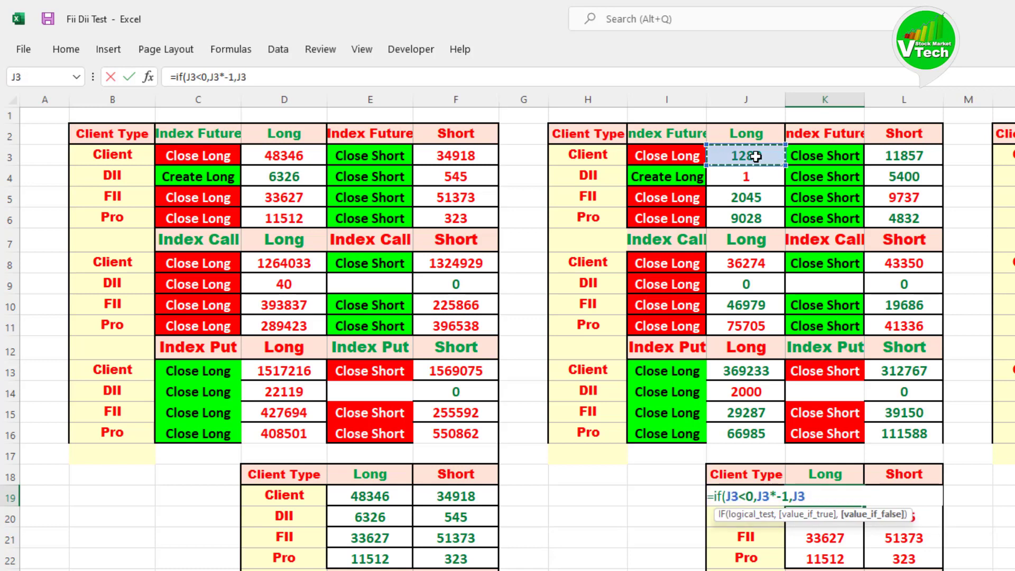
text())
key(Return)
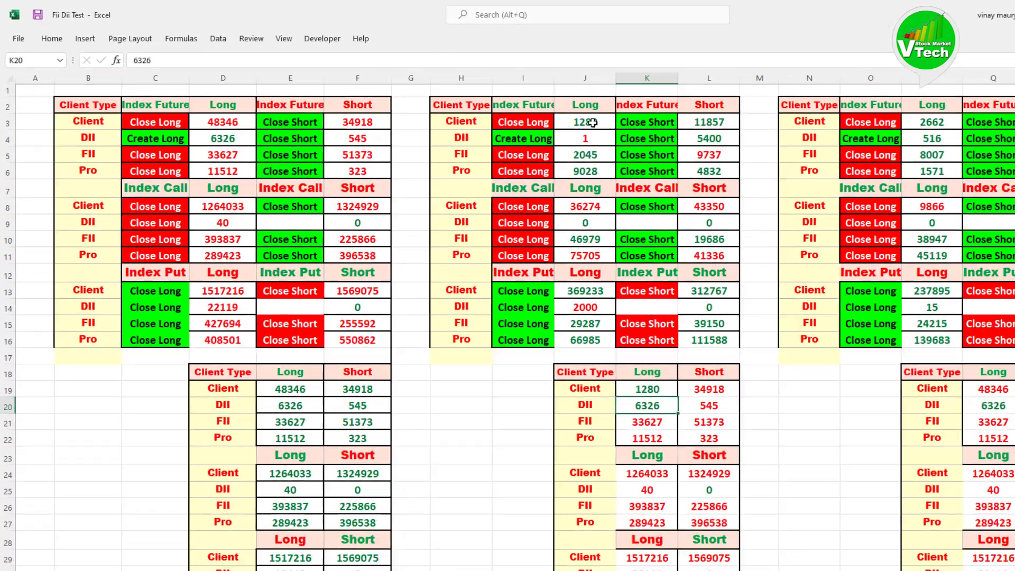
- Copy the K19 formula down to K20:K22 for the DII, FII and Pro Long values
right_click(756, 156)
key(Escape)
click(574, 342)
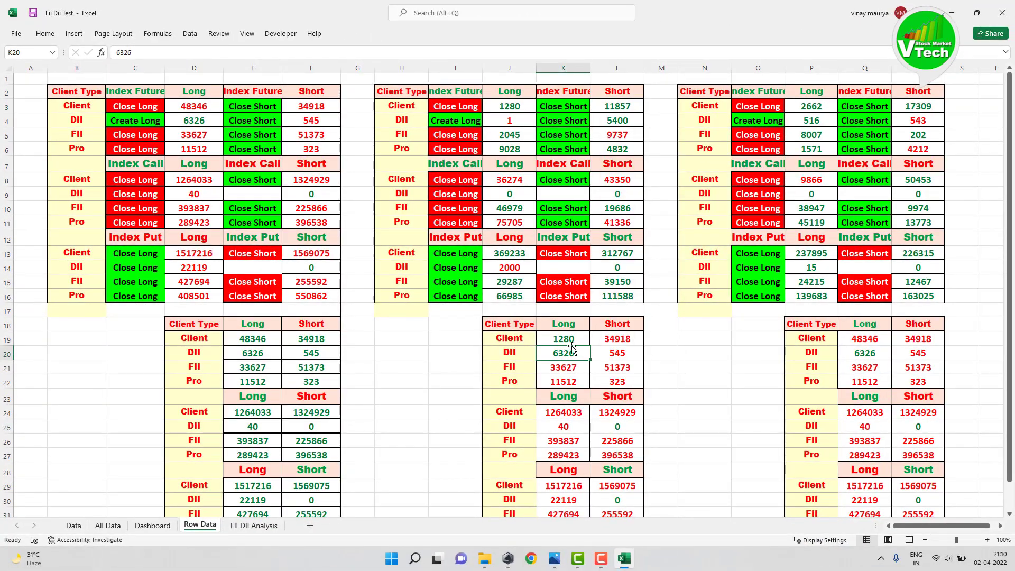
right_click(570, 341)
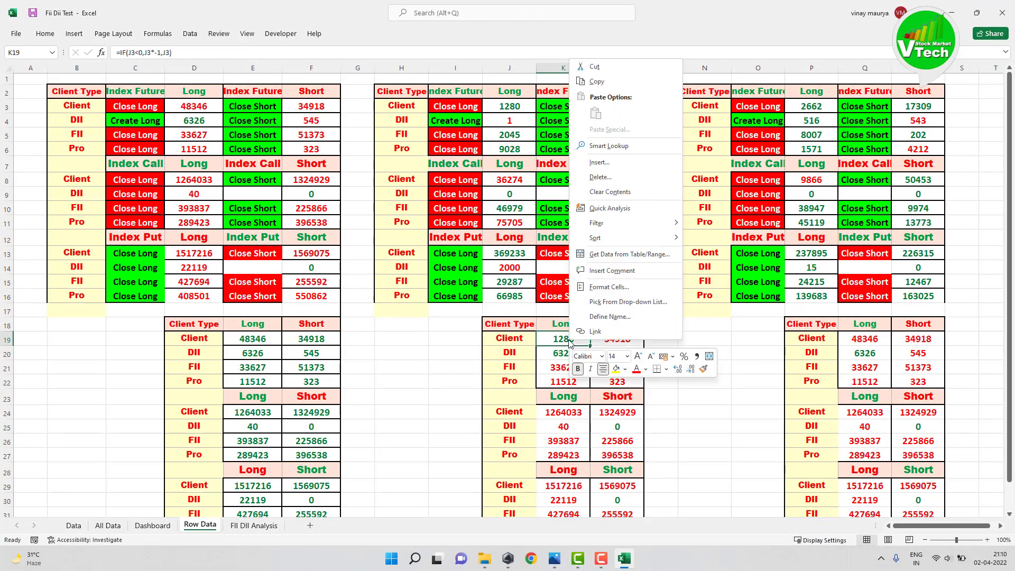
click(596, 82)
drag(564, 352, 566, 375)
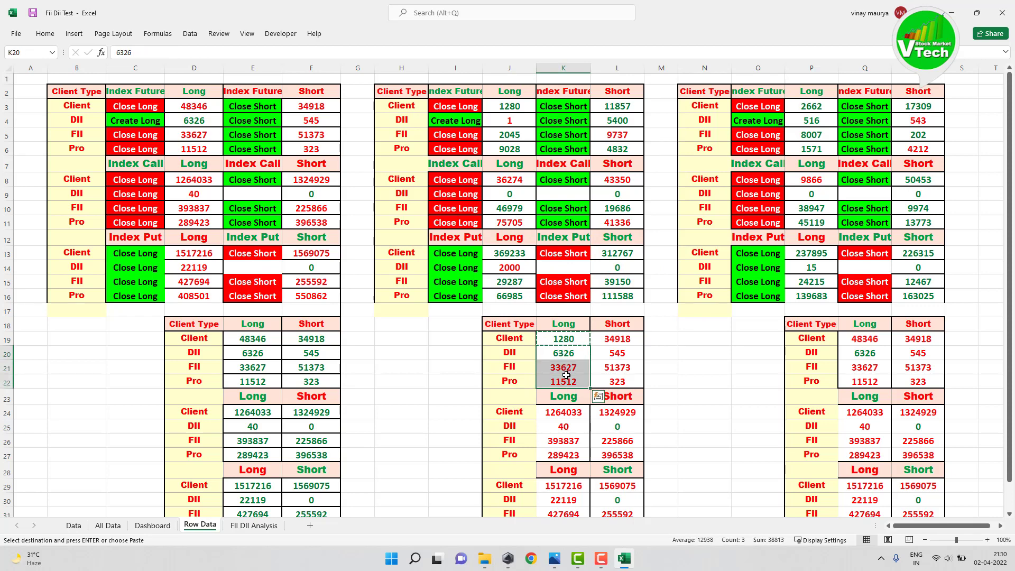
right_click(566, 375)
click(577, 141)
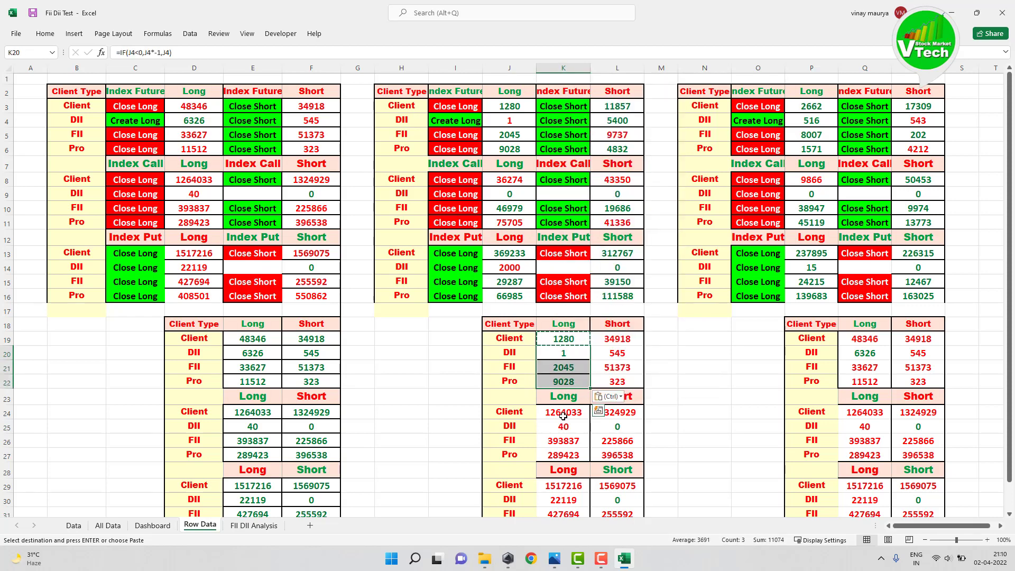
- Paste the copied K19 formula into the Long values of the two blocks below, K24:K27 and K29:K32
drag(562, 412, 561, 456)
right_click(561, 455)
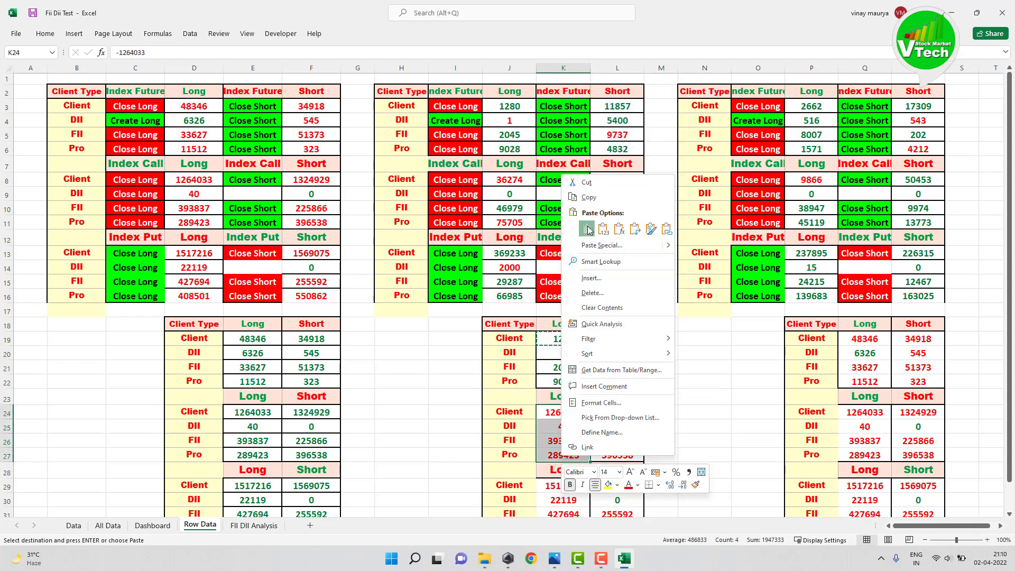
click(586, 228)
scroll(564, 479, down, 1)
drag(564, 448, 564, 487)
right_click(563, 487)
click(590, 250)
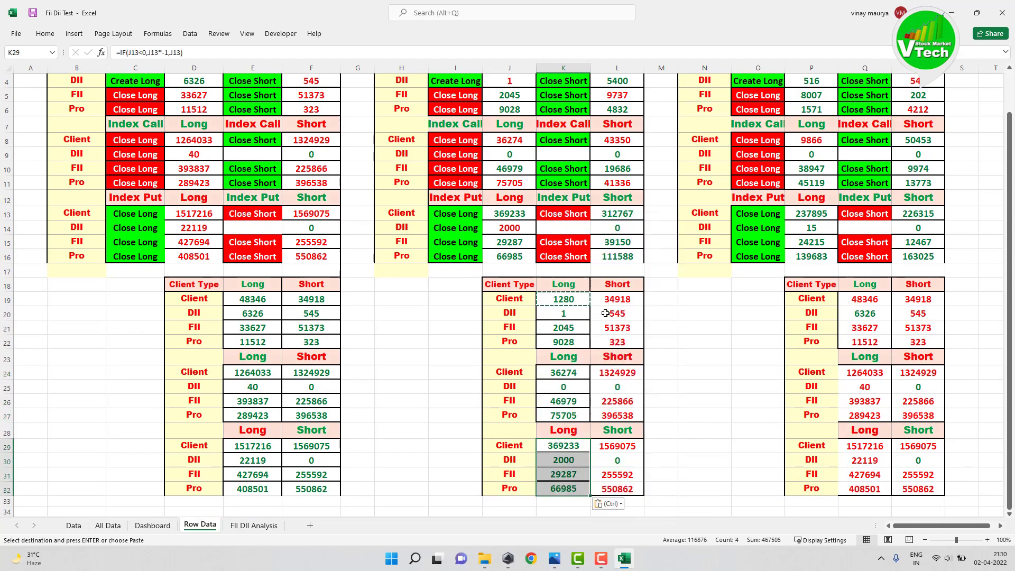
- Enter =IF(L3<0,L3*-1,L3) in cell L19, the Client Short value of the second lower table
click(616, 299)
text(=if()
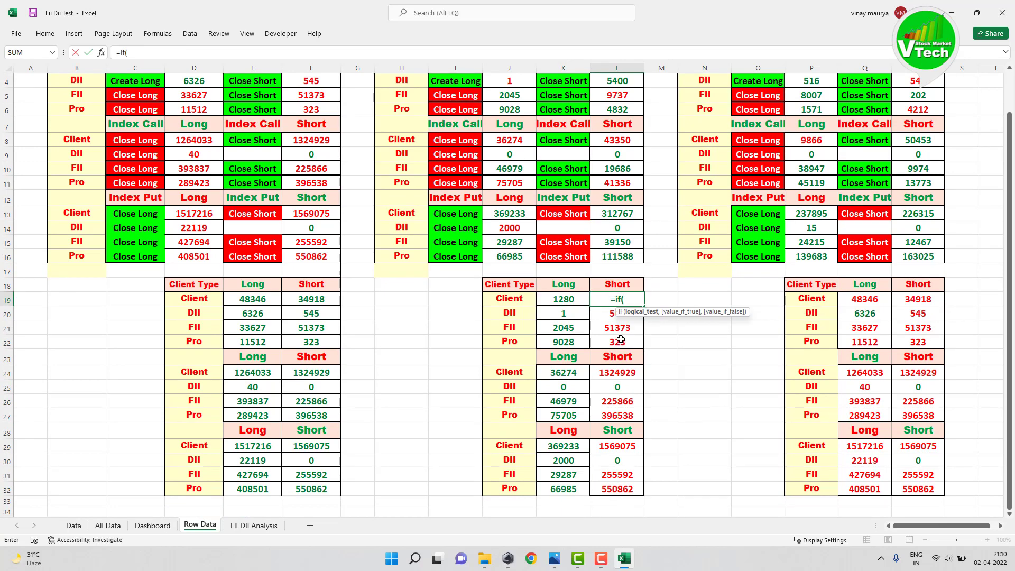
scroll(547, 230, up, 1)
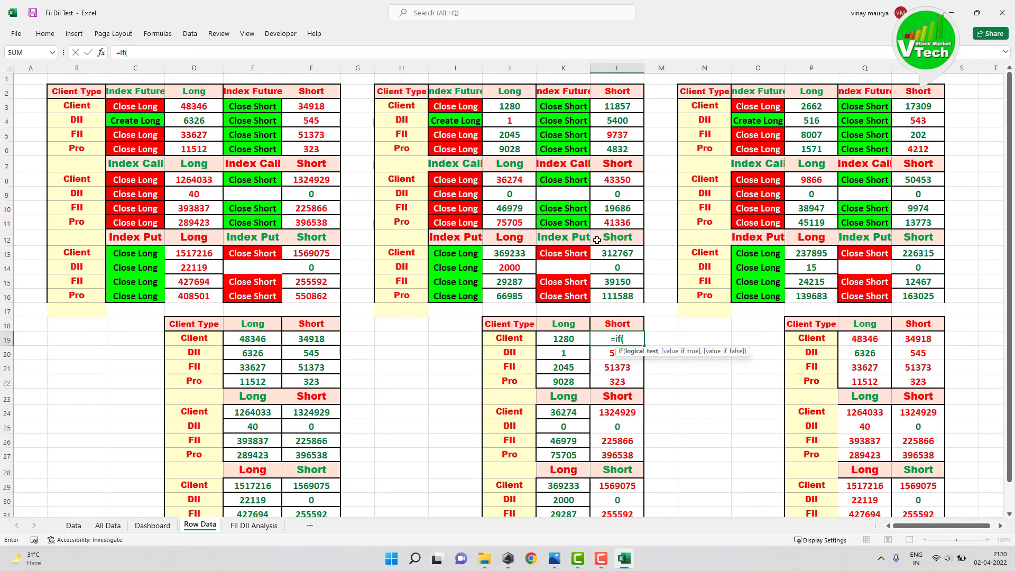
click(611, 110)
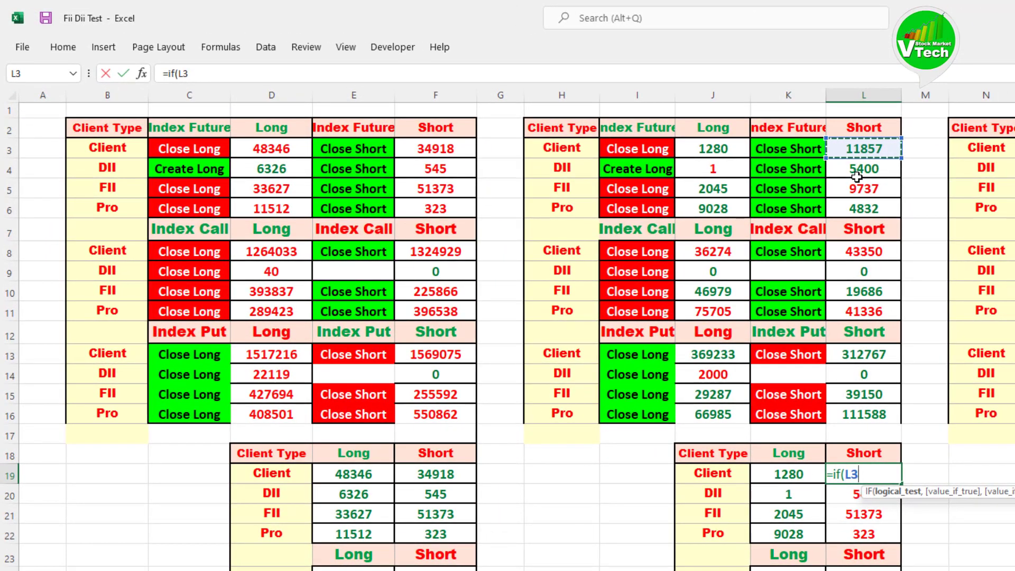
text(<)
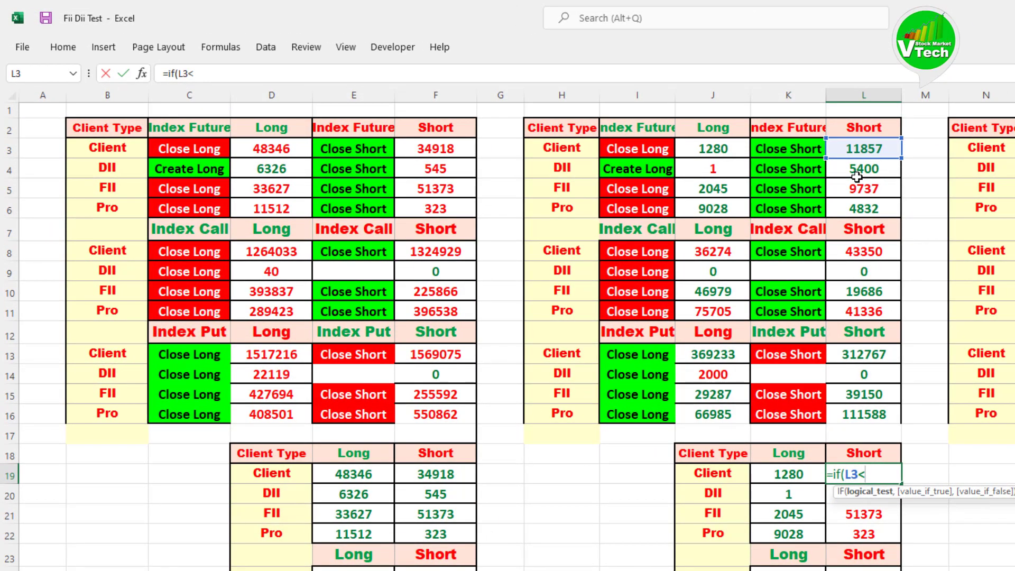
text(0,)
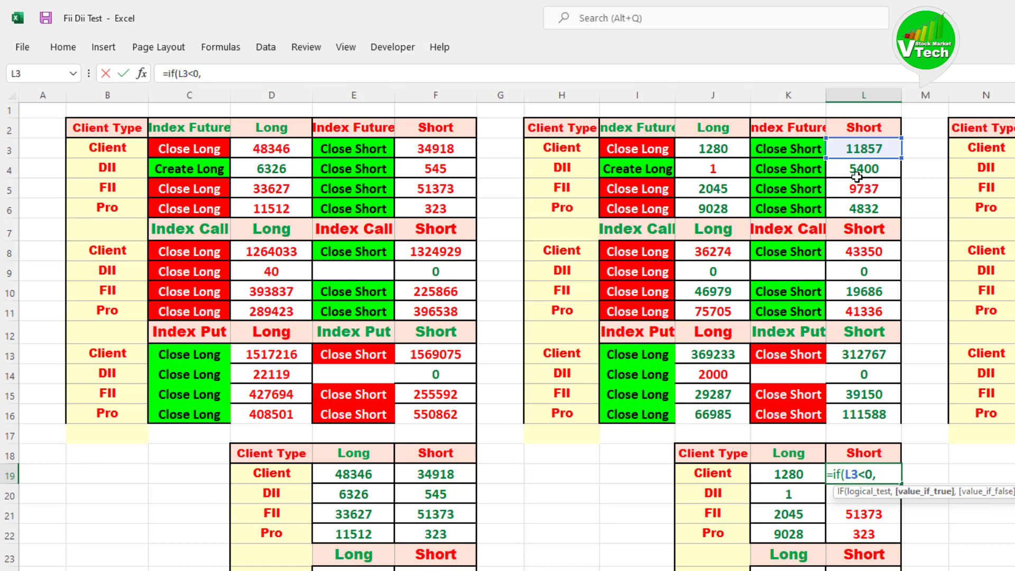
click(860, 146)
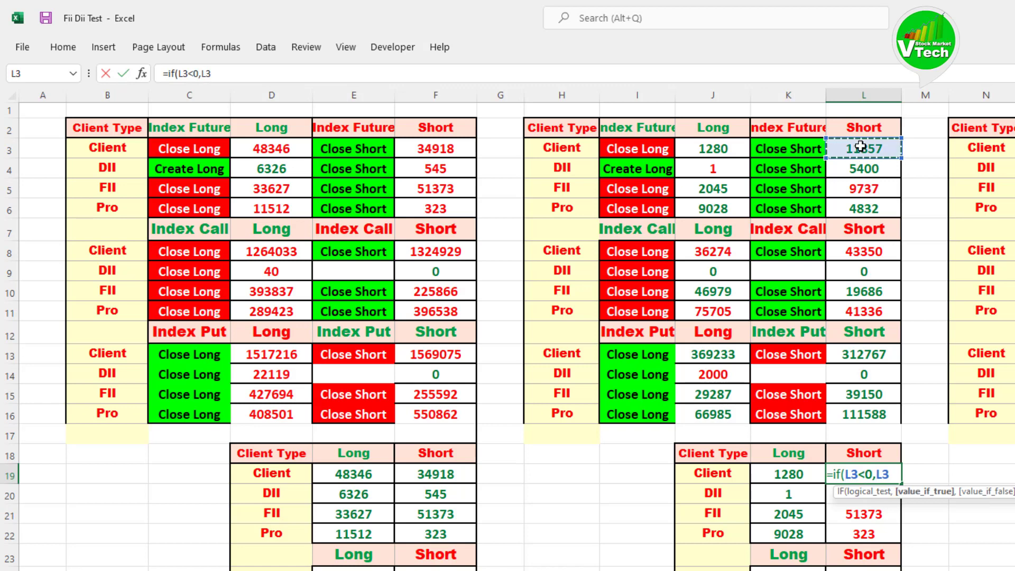
text(*-1)
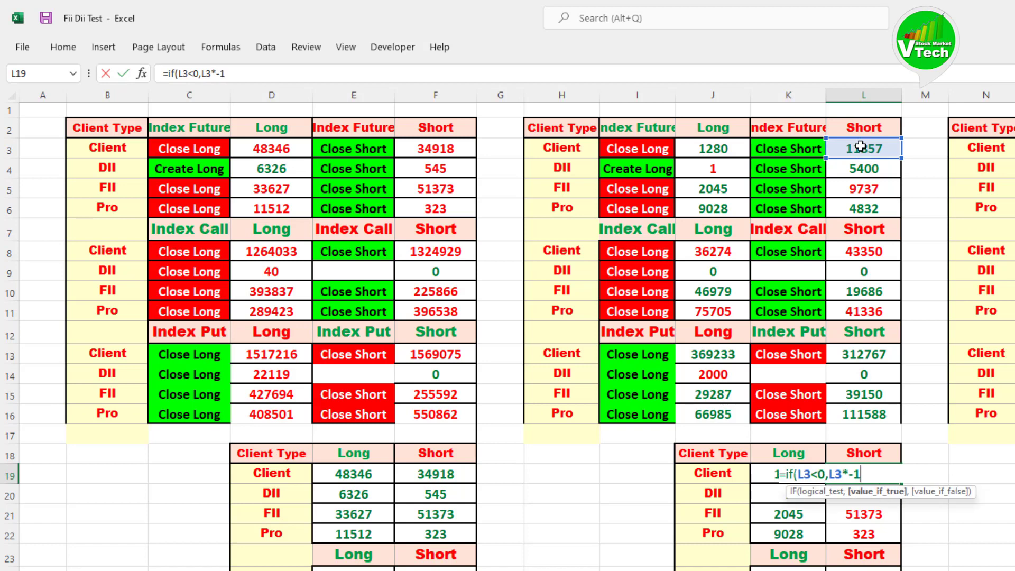
text(,)
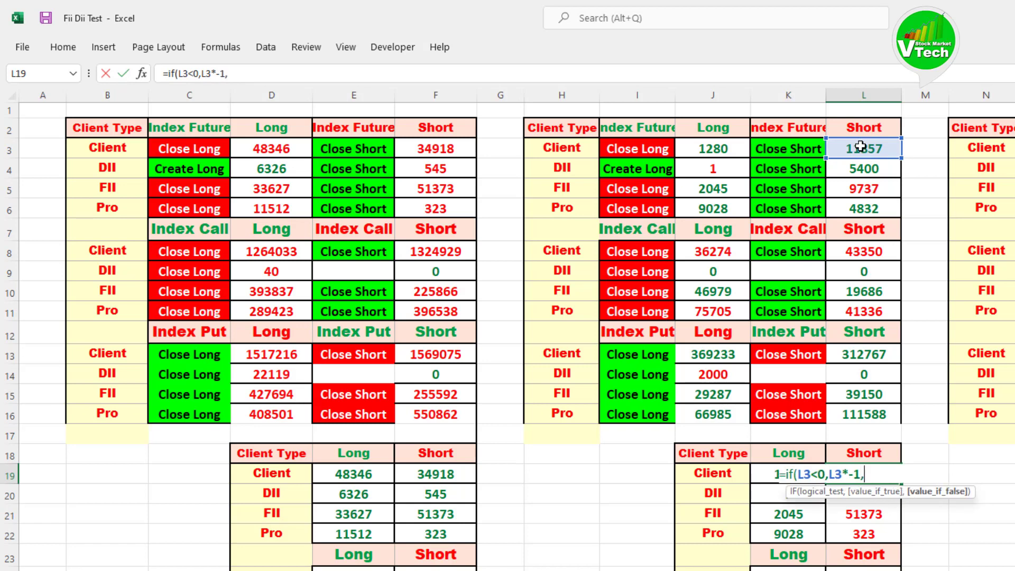
click(860, 146)
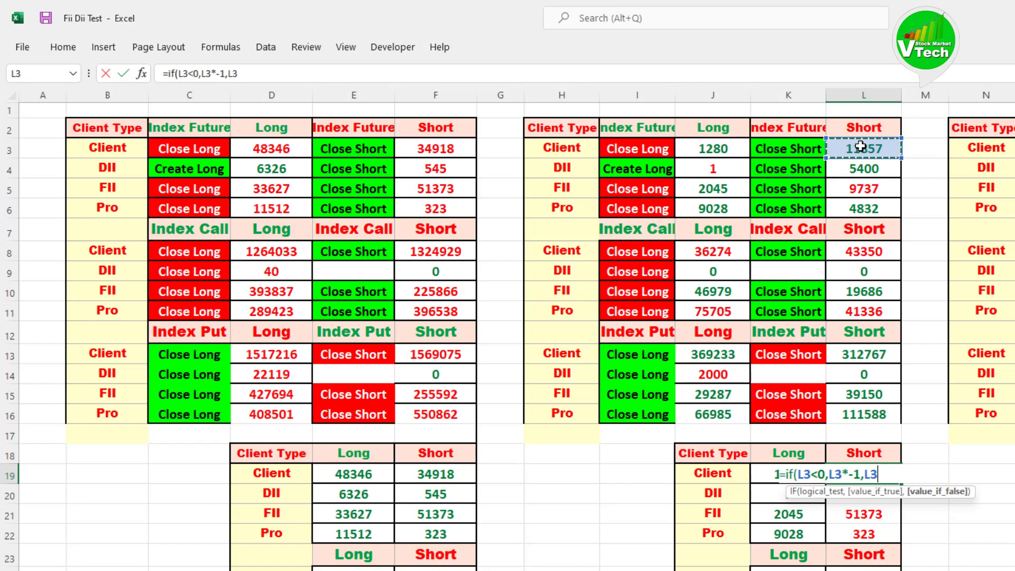
text())
key(Return)
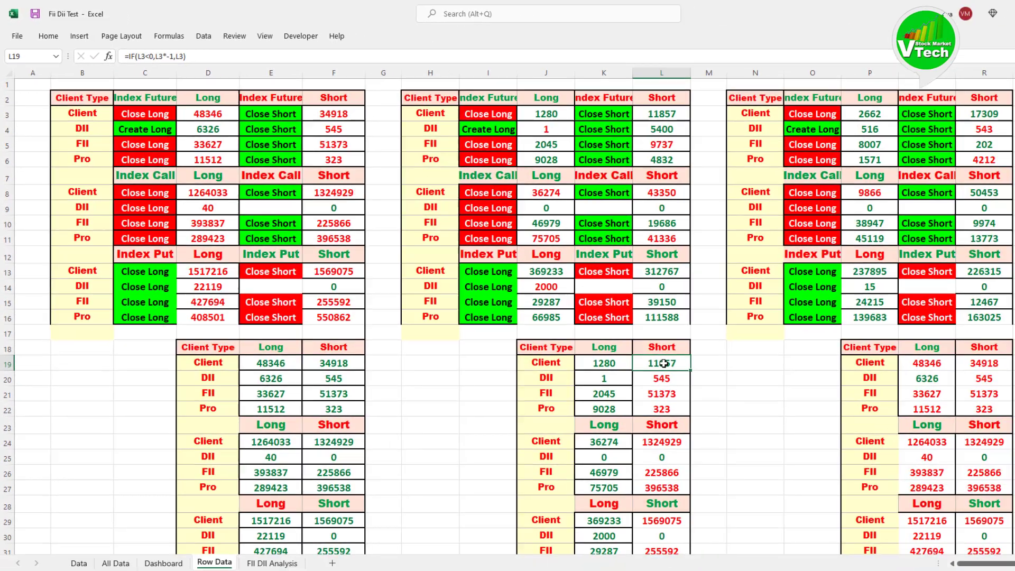
- Copy the L19 formula down to L20:L22 for the DII, FII and Pro Short values
right_click(863, 474)
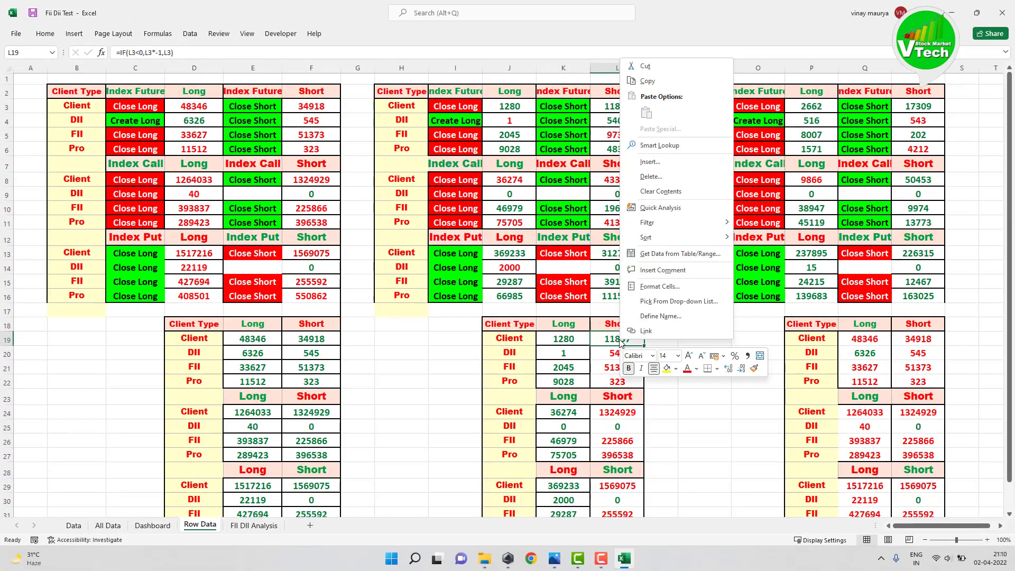
click(647, 80)
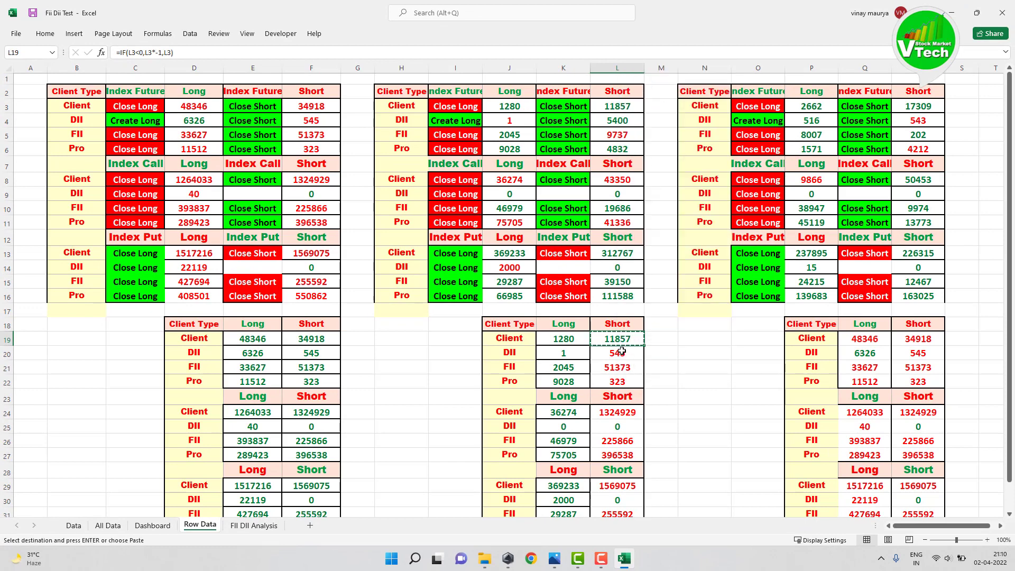
drag(621, 351, 617, 443)
right_click(629, 372)
click(658, 143)
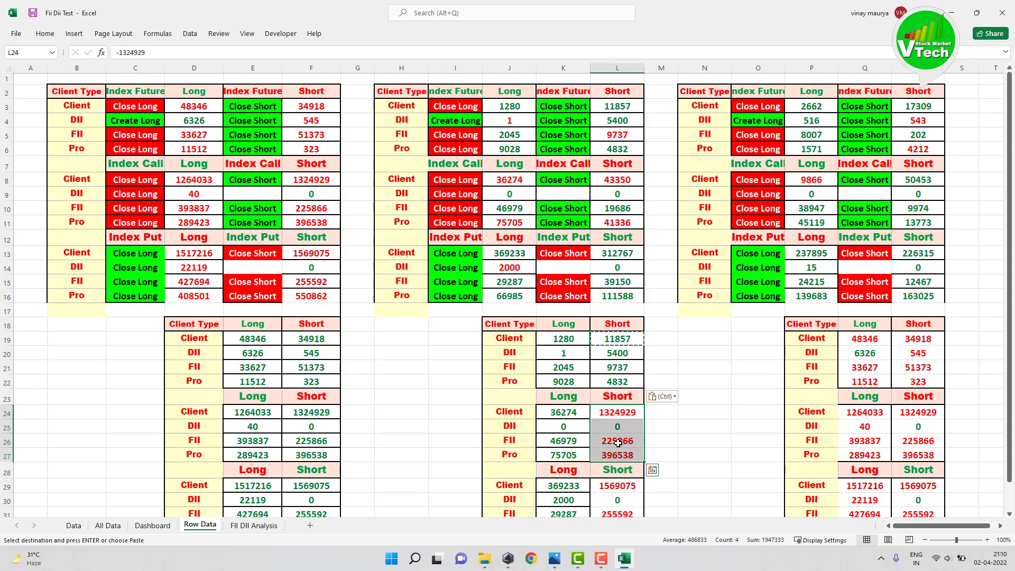
- Paste the copied L19 formula into the Short values of the two blocks below, L24:L27 and L29:L32
right_click(617, 442)
click(646, 218)
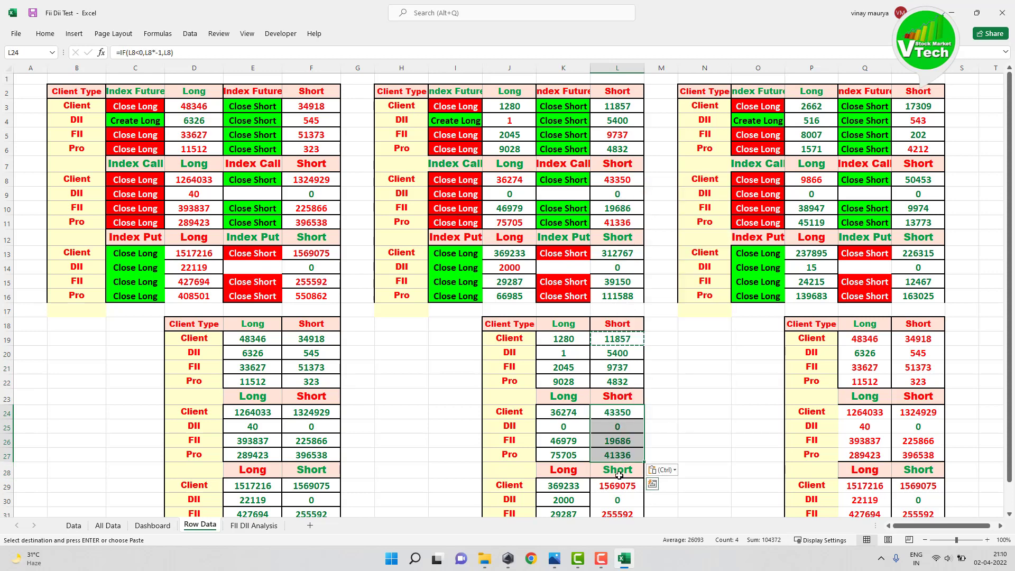
scroll(619, 475, down, 1)
drag(617, 446, 617, 485)
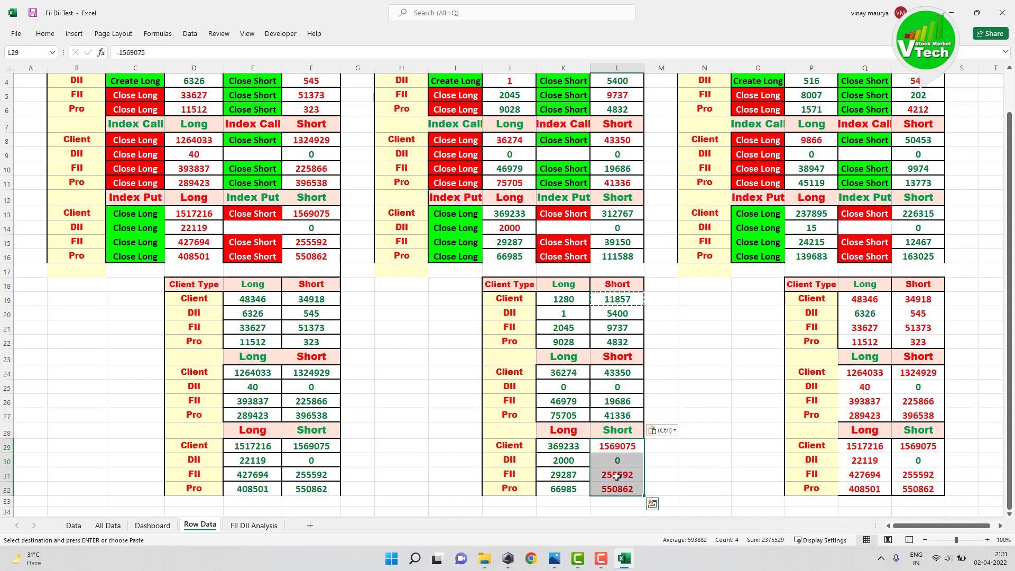
right_click(617, 475)
click(646, 248)
click(661, 430)
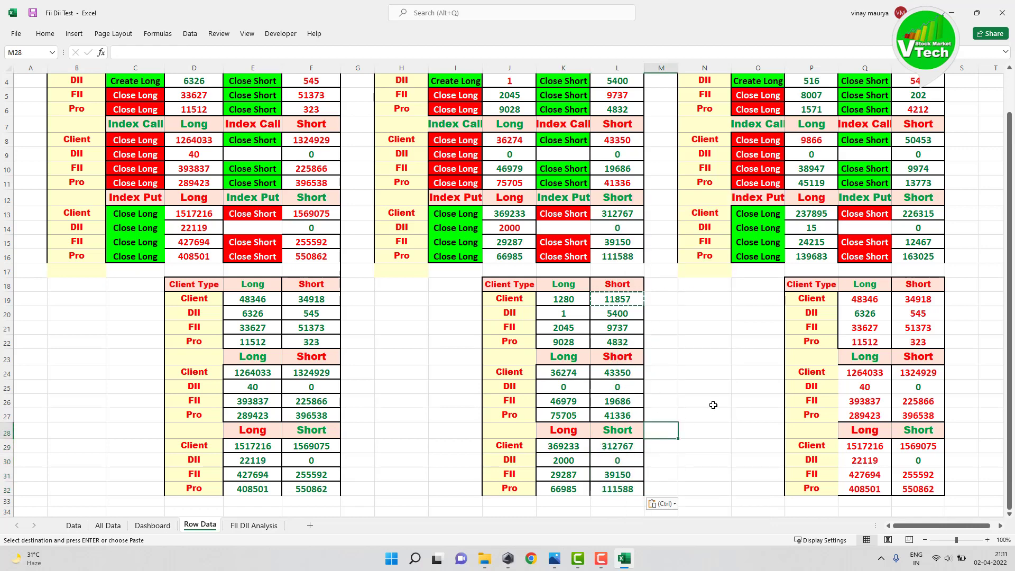
- Enter =IF(P3<0,P3*-1,P3) in cell Q19, the Client Long value of the third lower table
scroll(713, 405, up, 1)
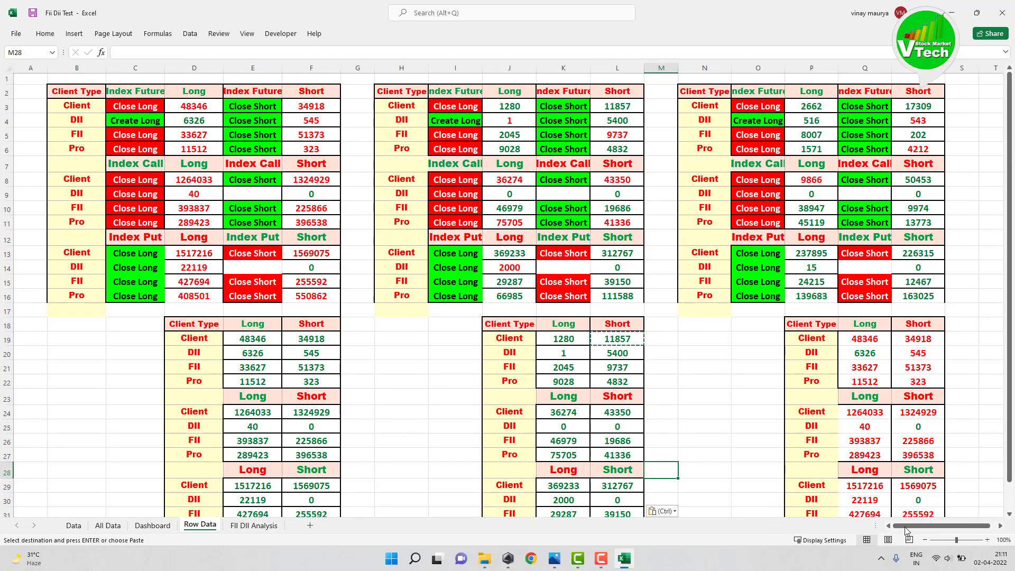
drag(935, 526, 939, 527)
scroll(629, 510, down, 2)
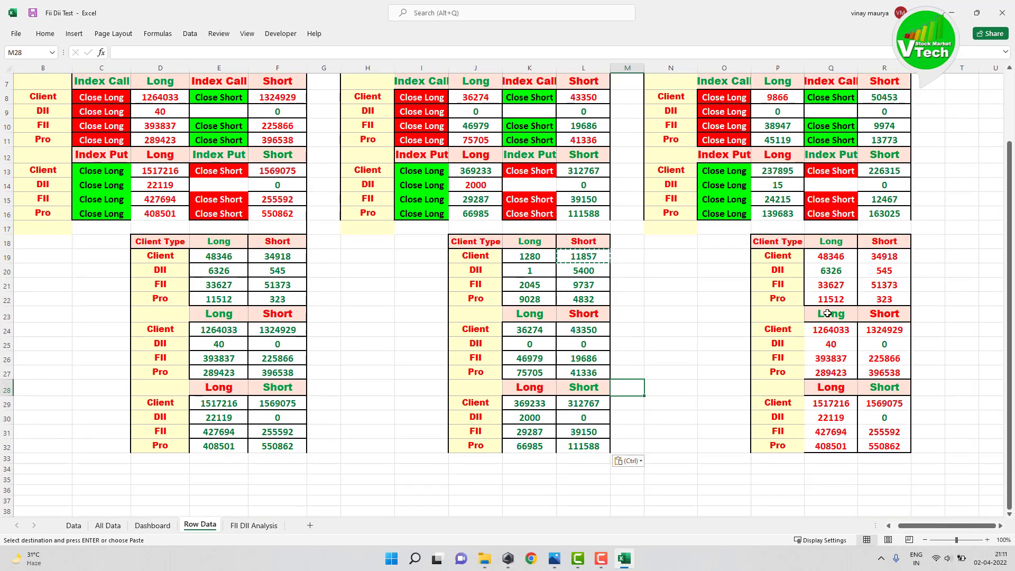
click(830, 255)
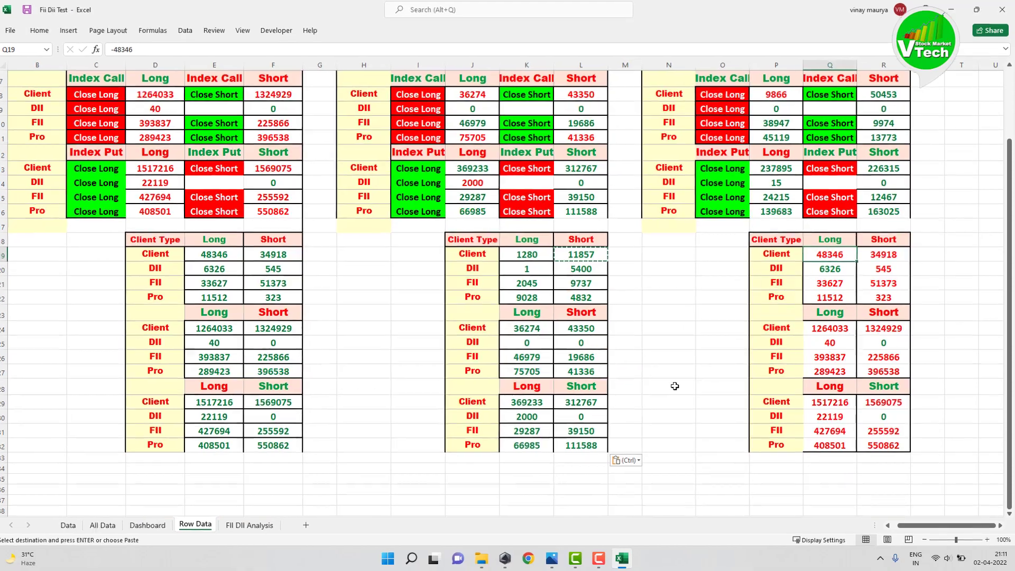
text(=if)
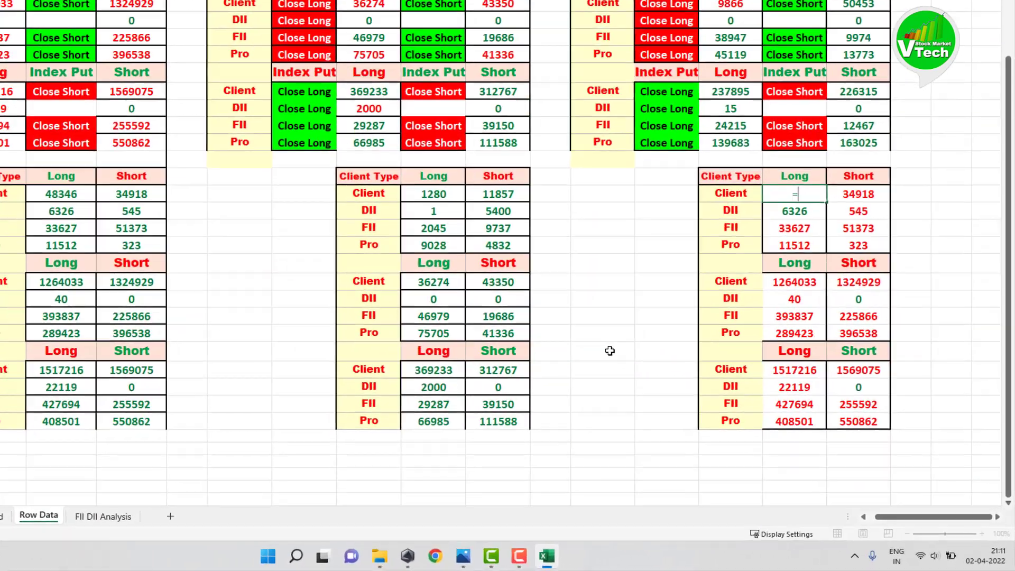
text(()
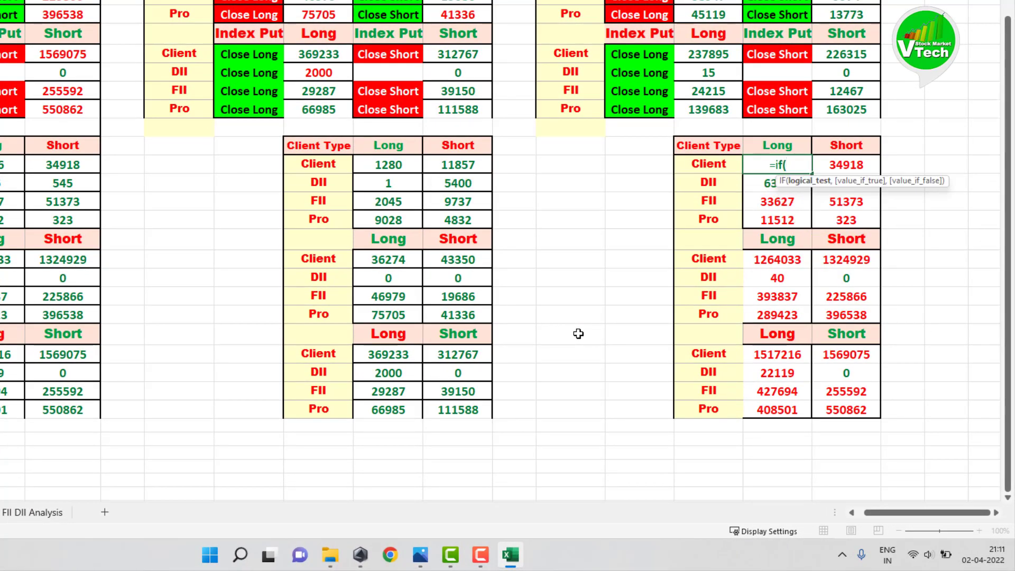
scroll(578, 334, up, 2)
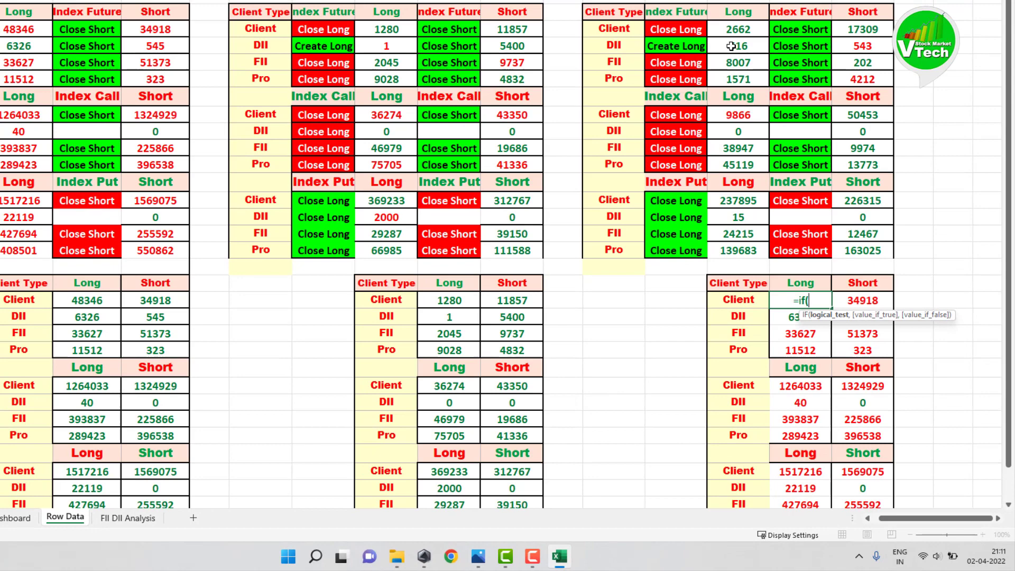
click(729, 35)
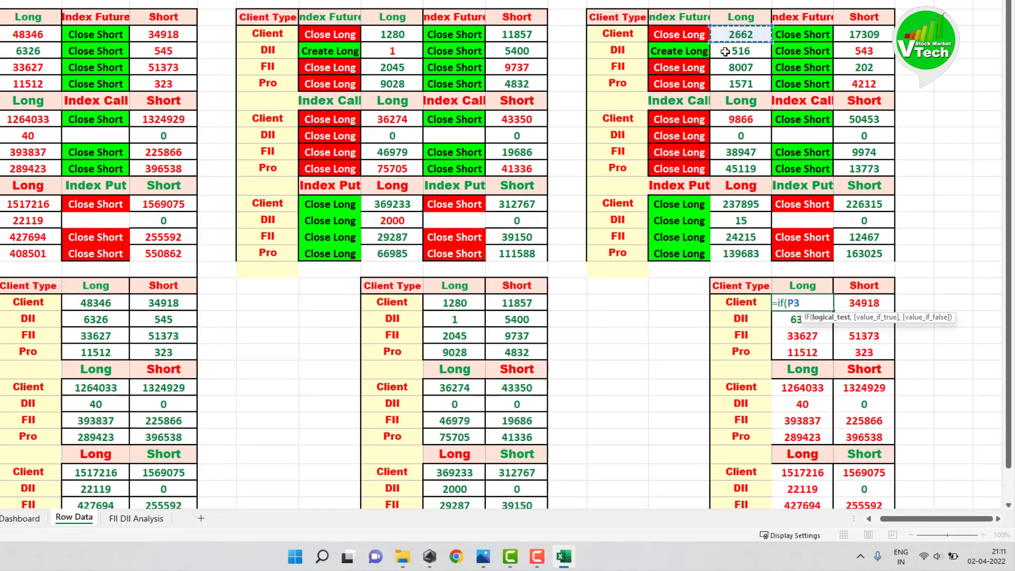
text(,)
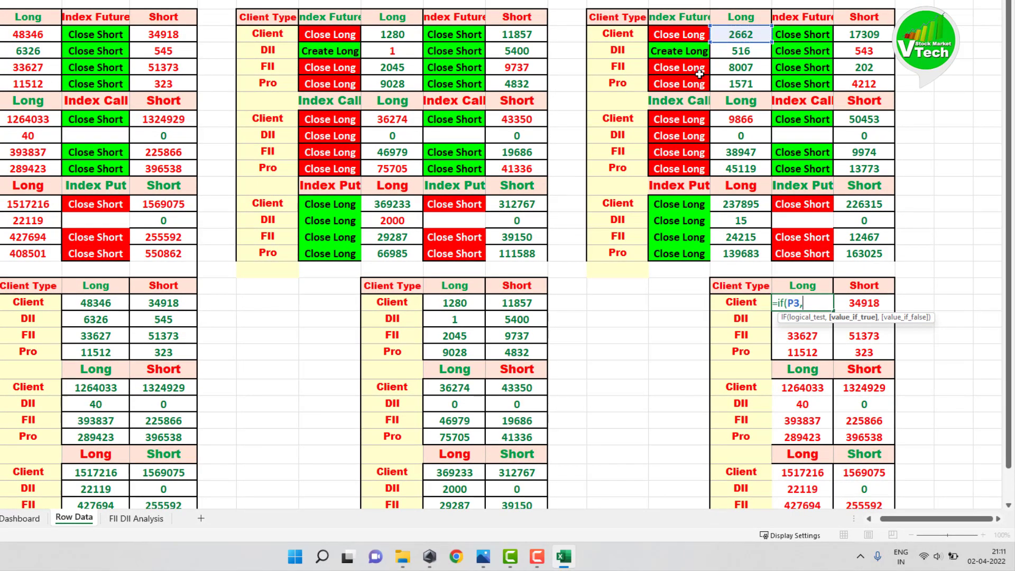
key(BackSpace)
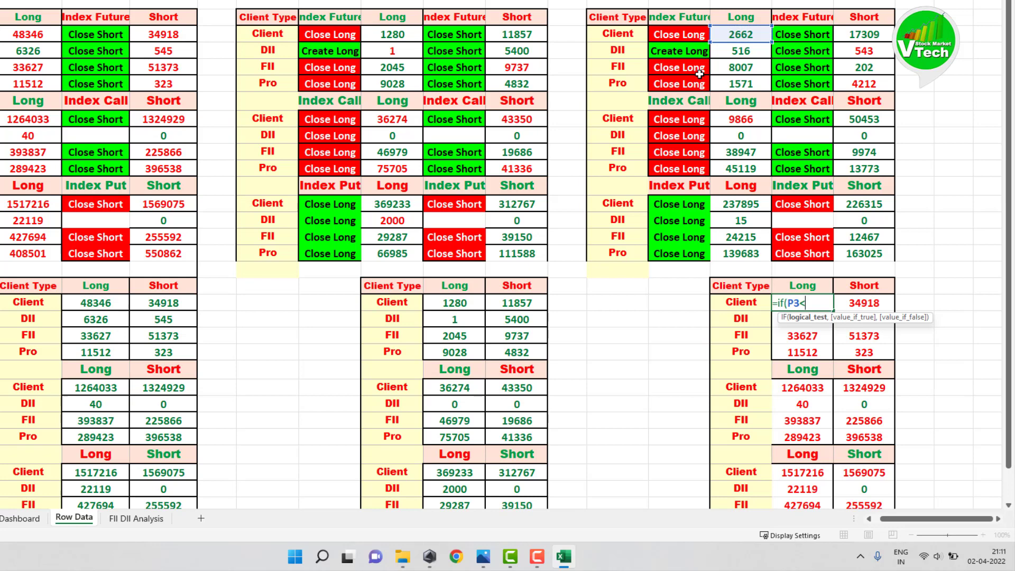
text(<0,)
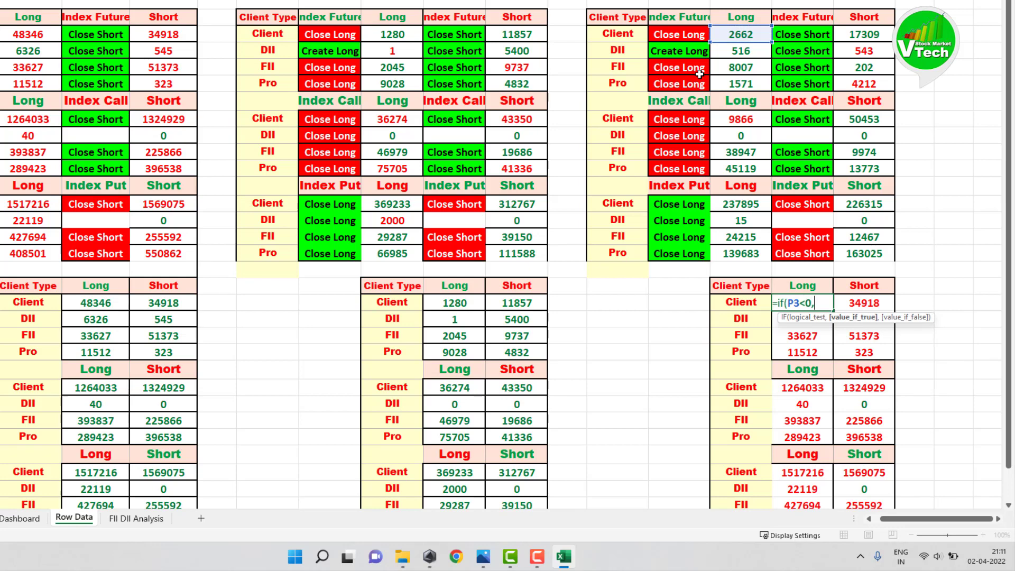
click(740, 33)
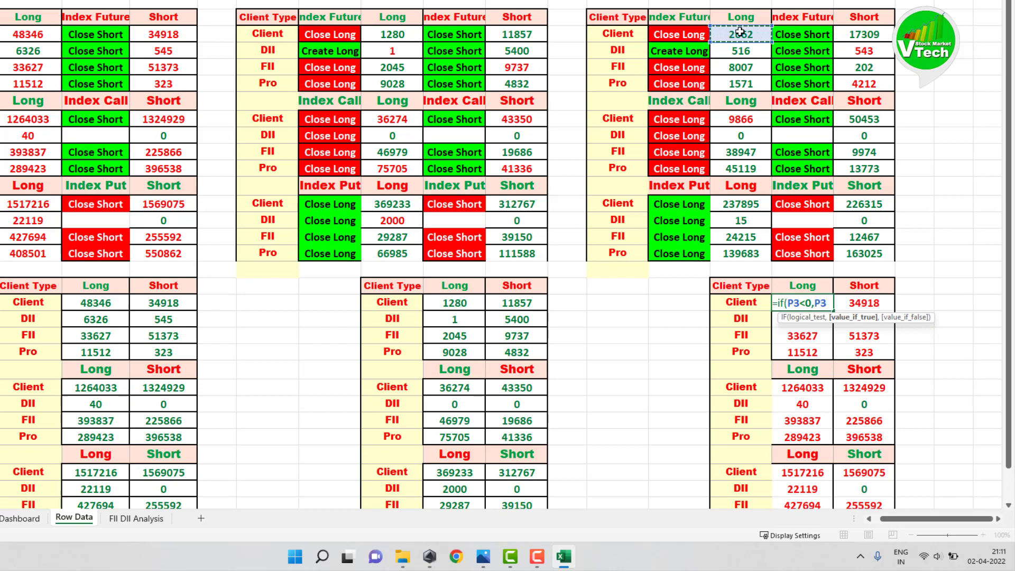
text(*-)
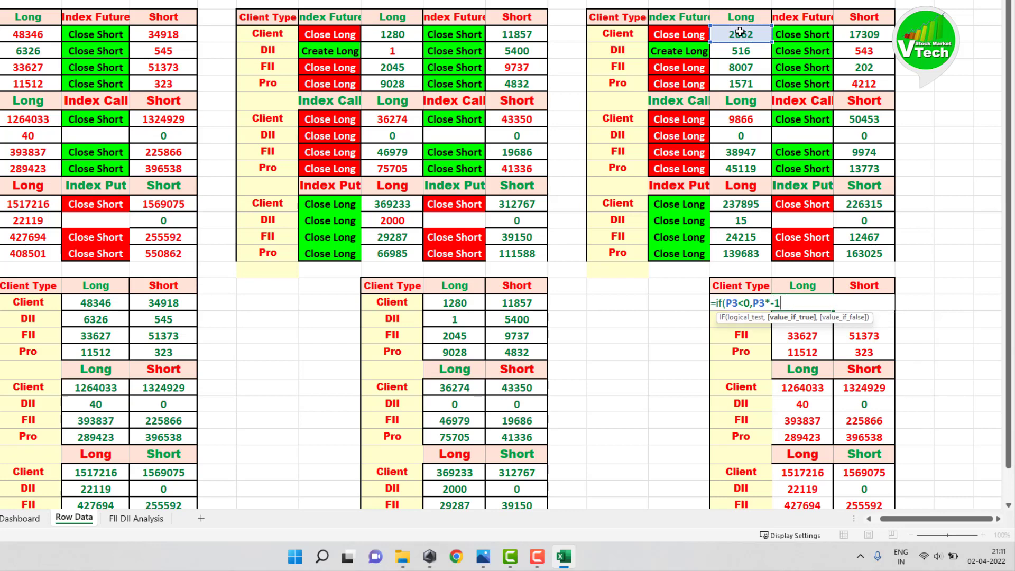
text(1,)
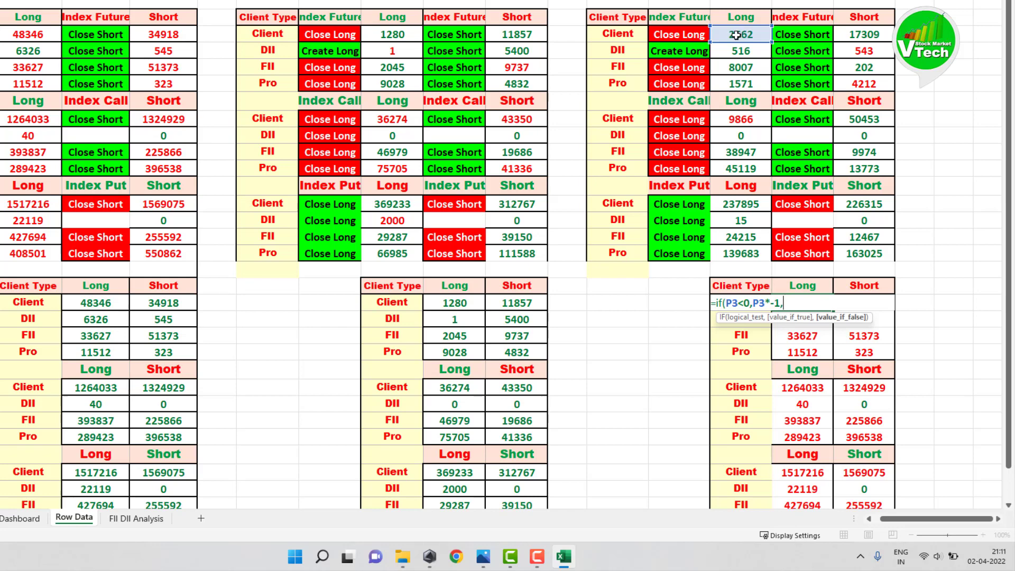
click(735, 34)
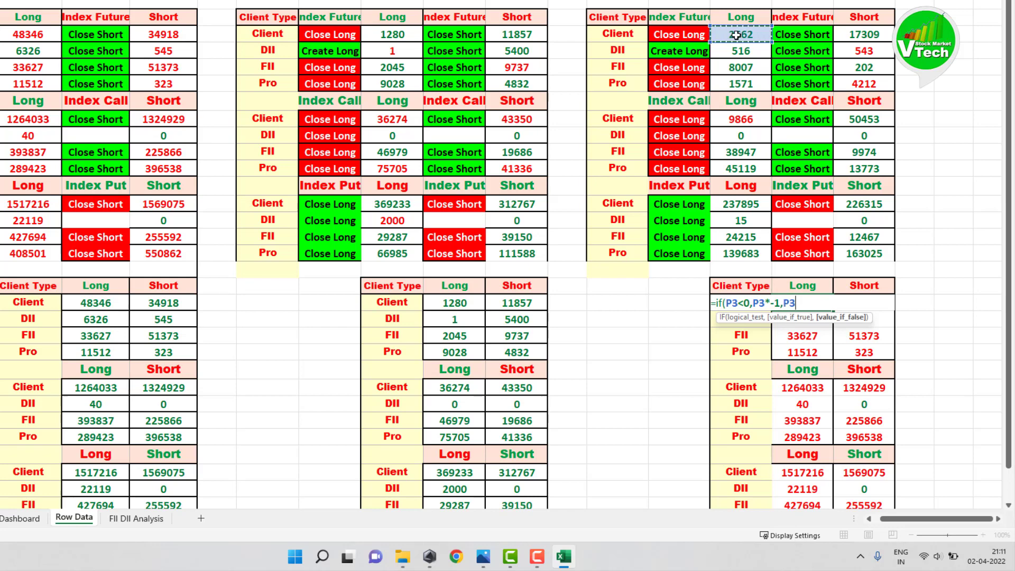
key(Return)
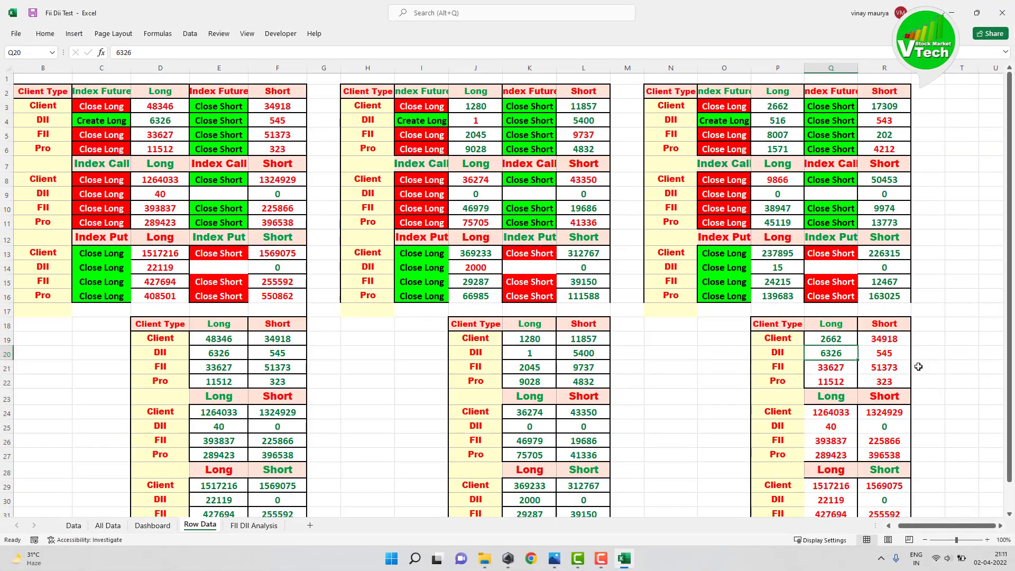
- Copy the Q19 formula down to Q20:Q22 for the DII, FII and Pro Long values
right_click(843, 341)
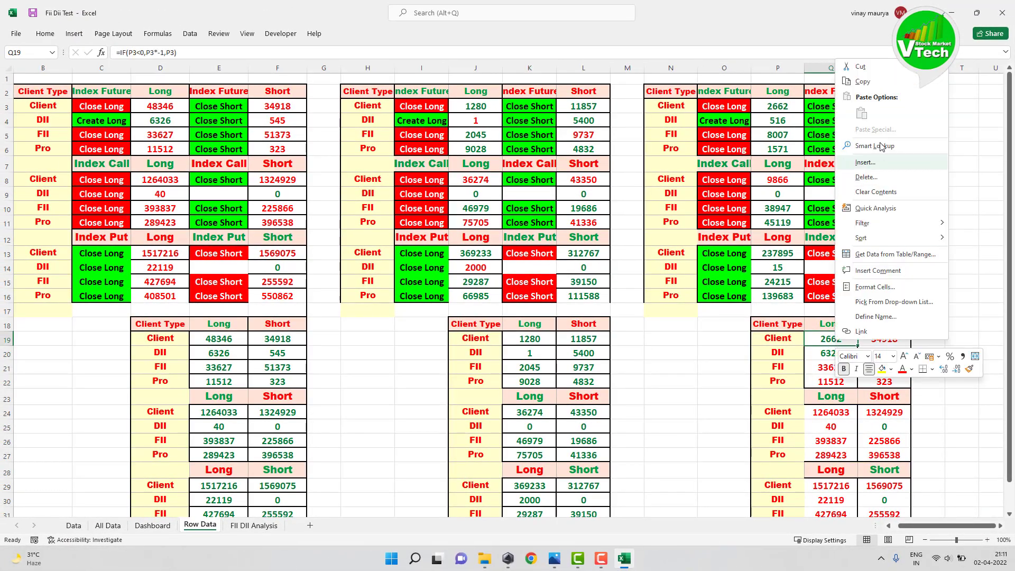
click(863, 82)
drag(830, 352, 832, 380)
right_click(836, 383)
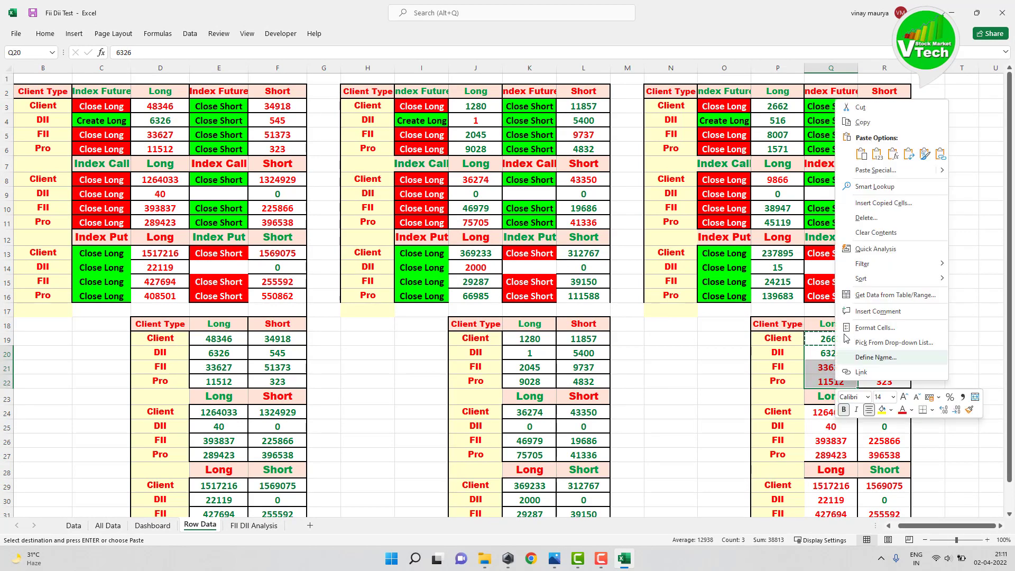
click(861, 154)
- Paste the copied Q19 formula into the Long values of the two blocks below, Q24:Q27 and Q29:Q32
drag(831, 413, 833, 454)
right_click(832, 453)
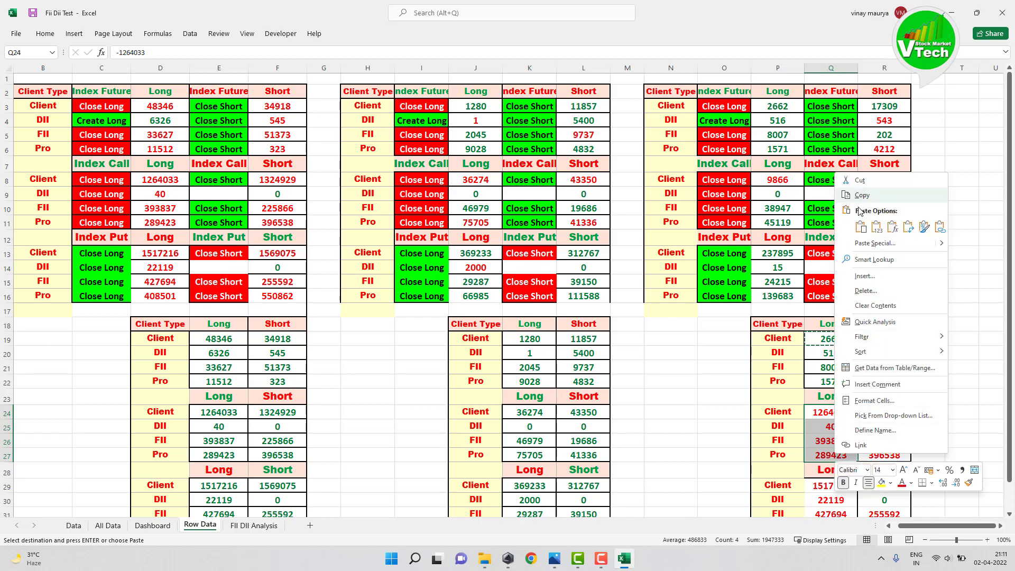
click(860, 228)
scroll(830, 487, down, 3)
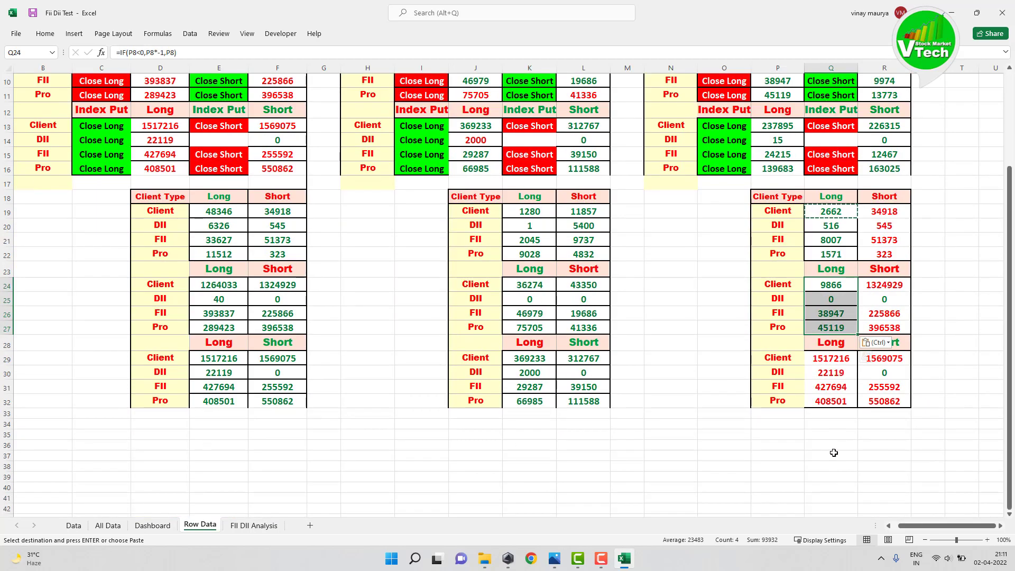
drag(831, 359, 834, 399)
right_click(834, 399)
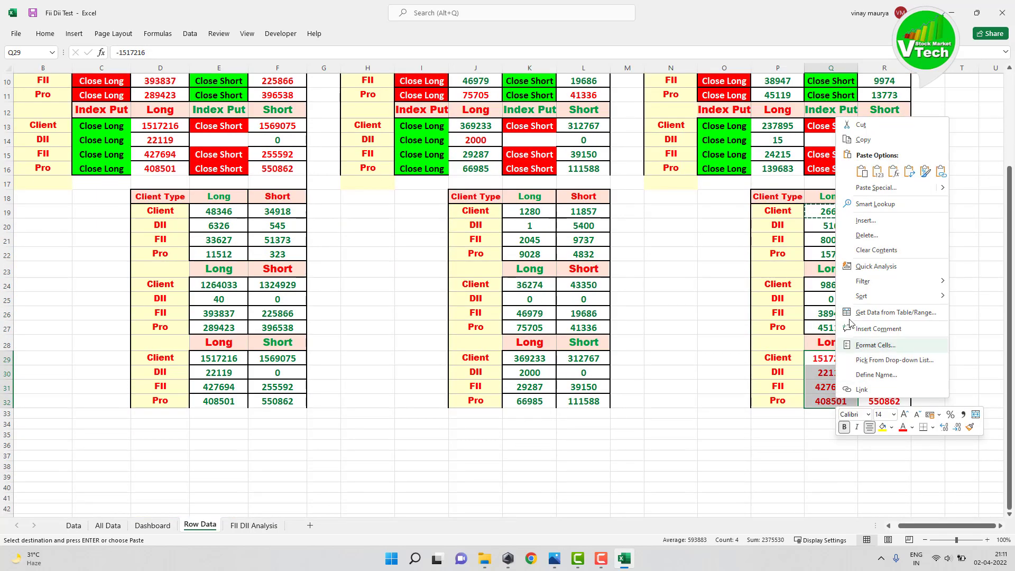
click(861, 179)
- Enter =IF(R3<0,R3*-1,R3) in cell R19, the Client Short value of the third lower table
scroll(872, 371, up, 3)
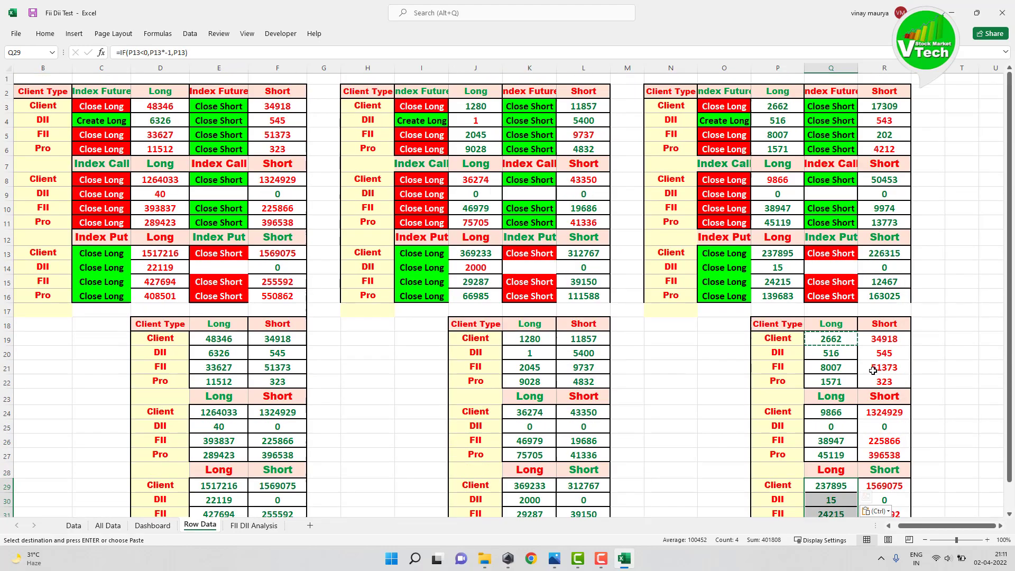
click(879, 343)
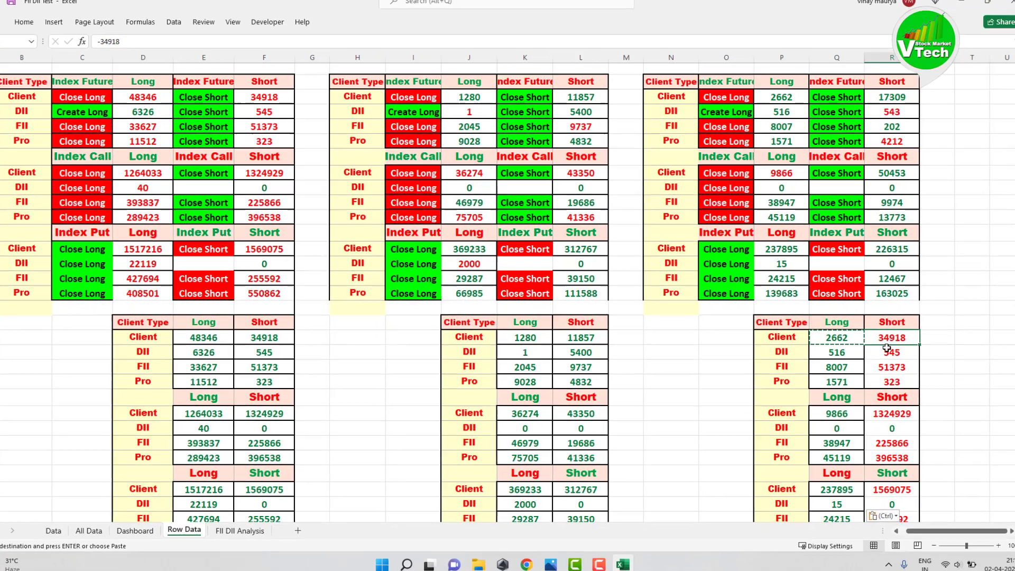
text(=)
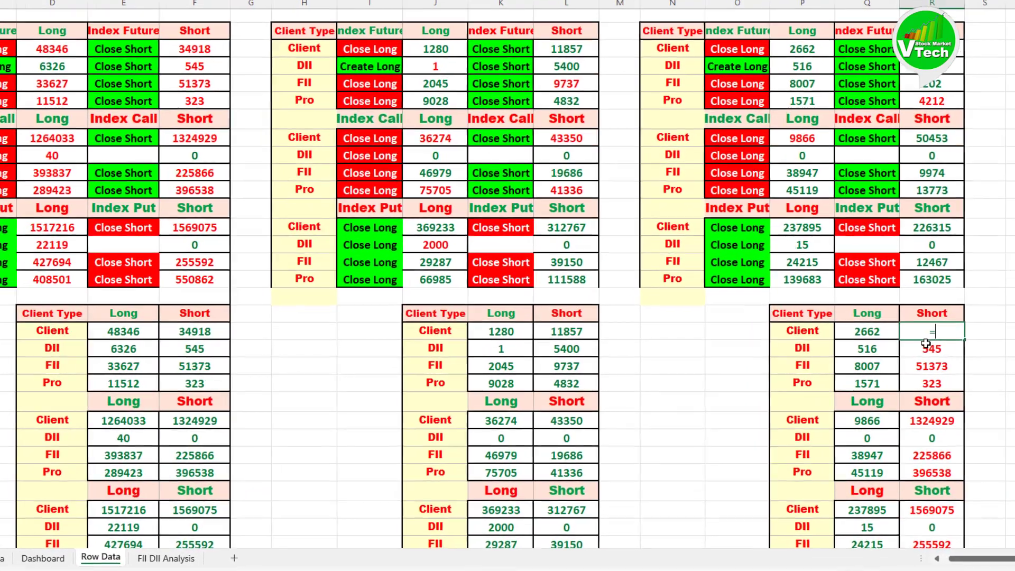
text(if()
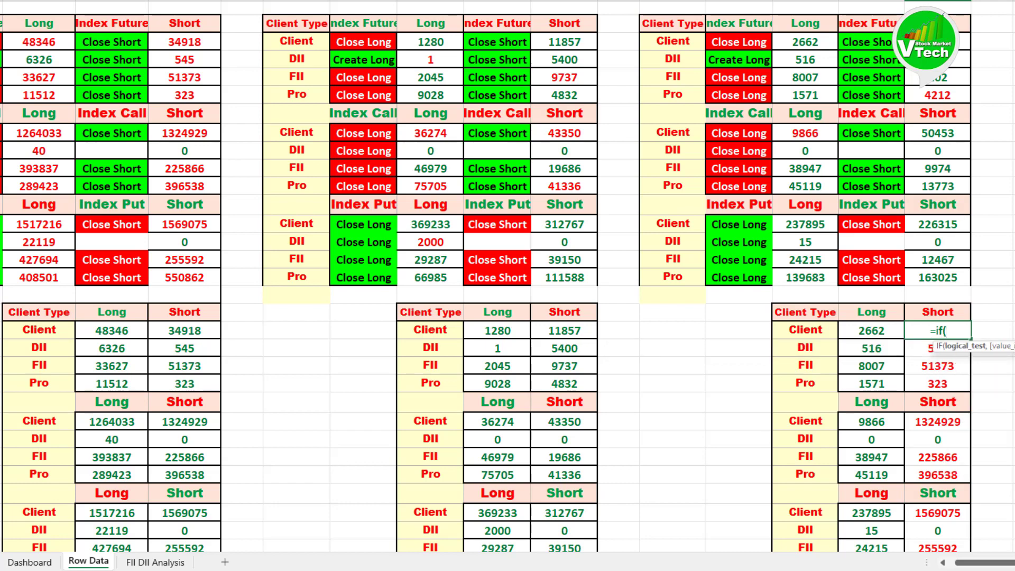
click(936, 42)
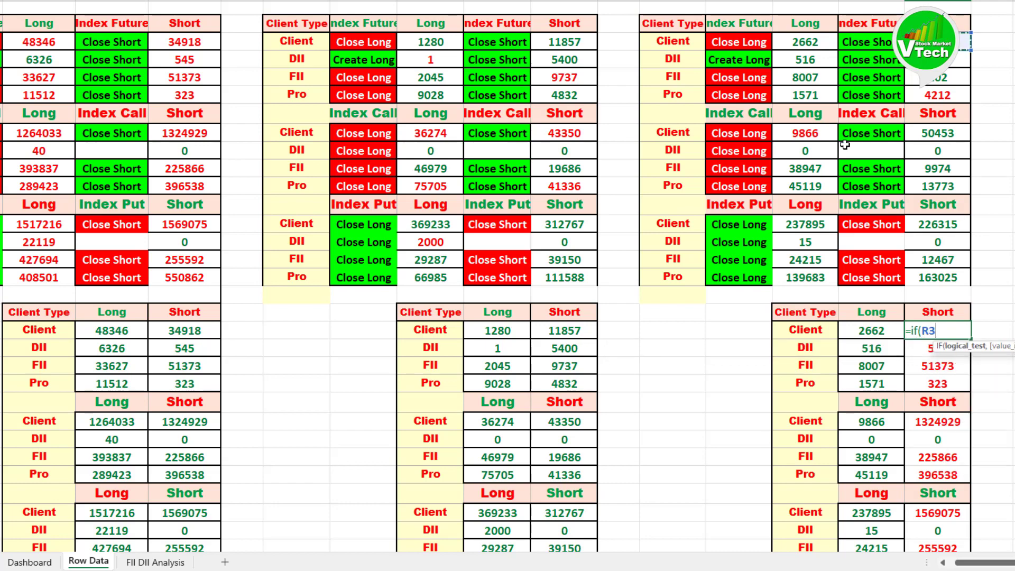
text(<)
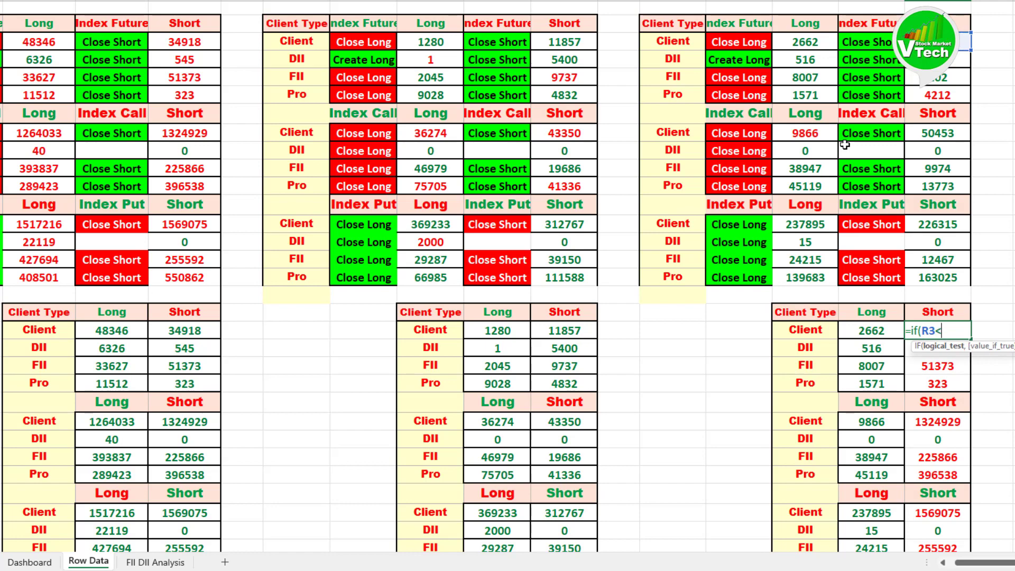
text(0,)
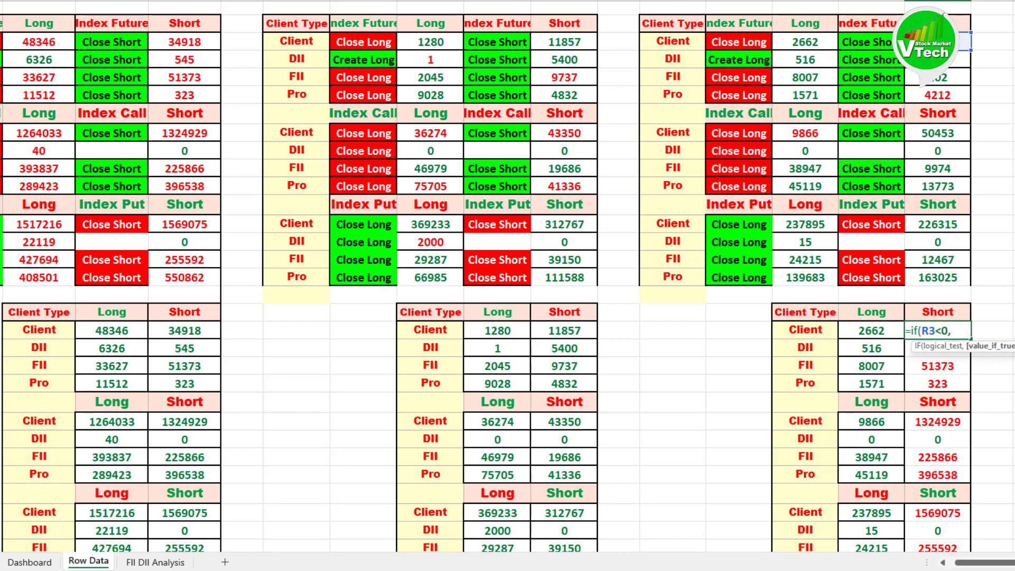
click(937, 42)
text(*)
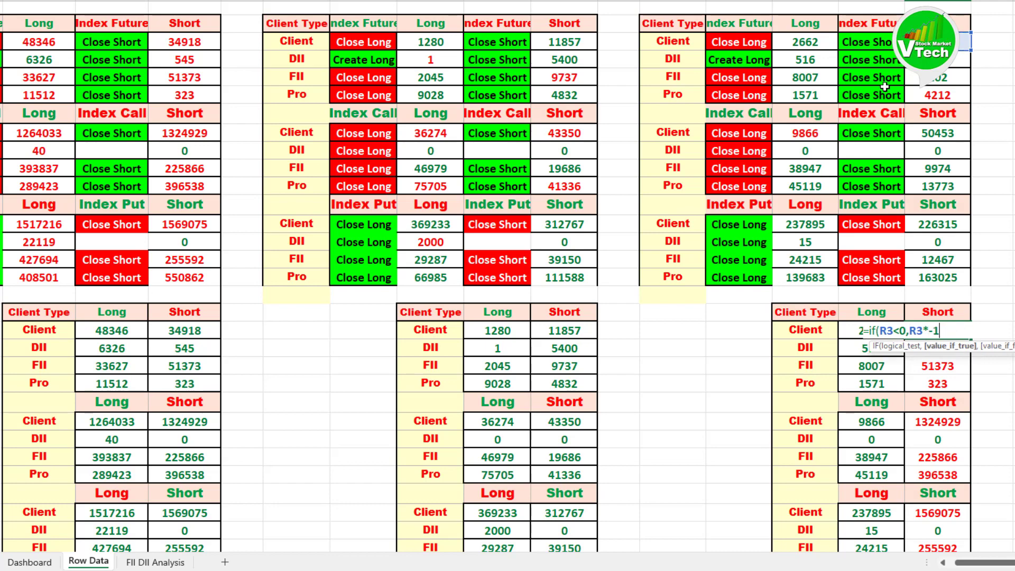
text(-1,)
click(936, 42)
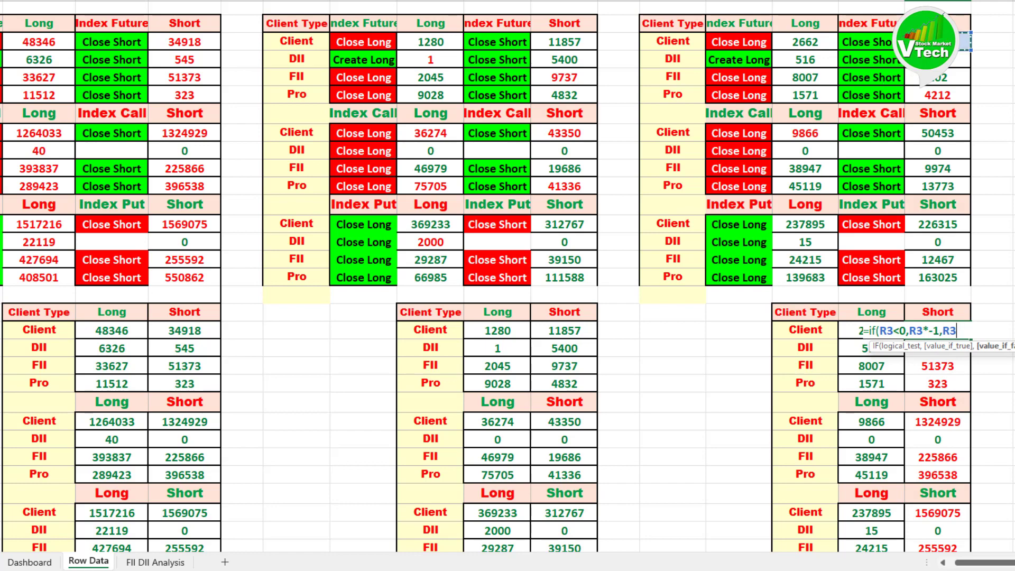
text())
key(Return)
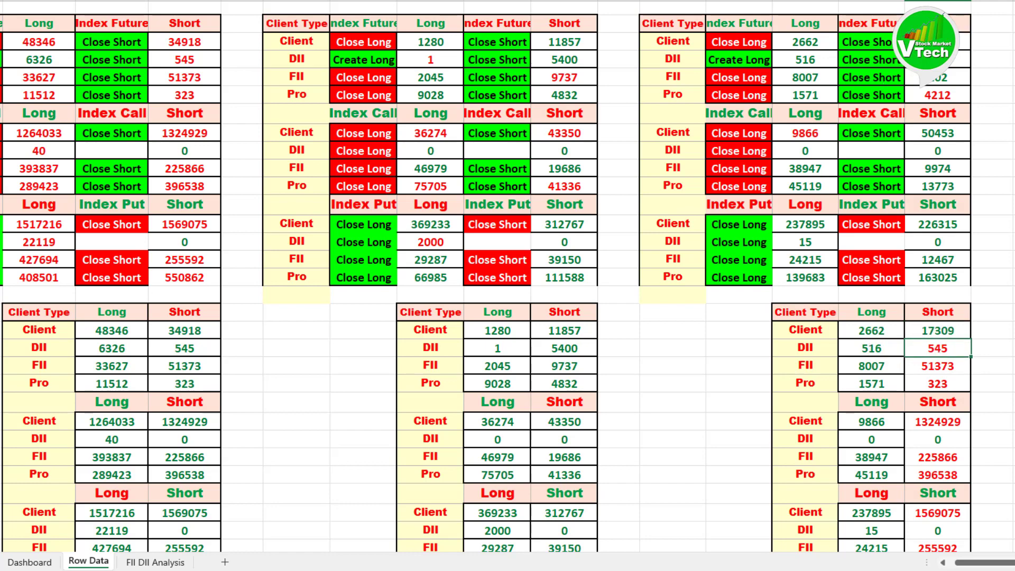
- Copy the R19 formula down to R20:R22 for the DII, FII and Pro Short values
click(948, 330)
right_click(948, 330)
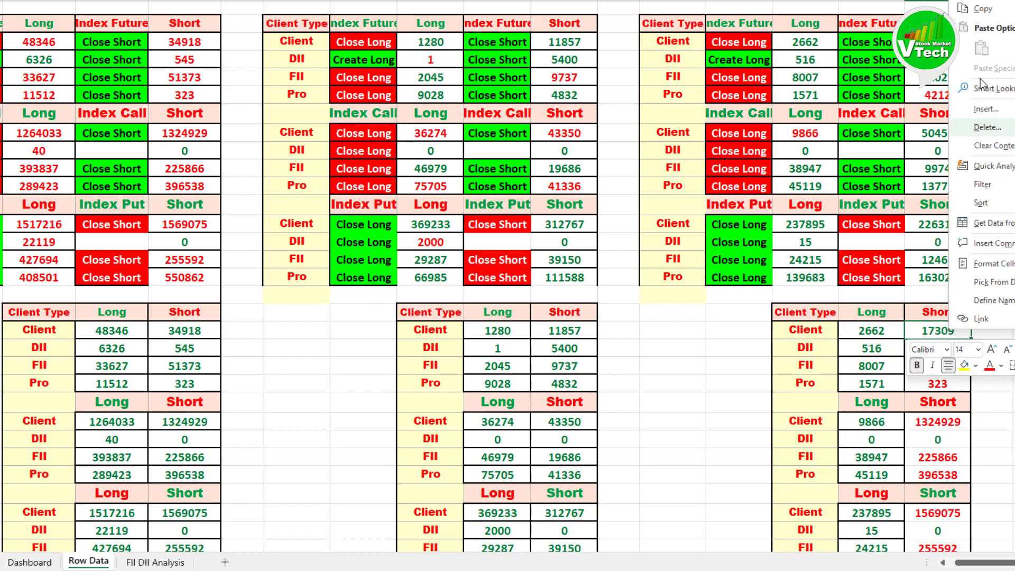
click(980, 9)
drag(937, 348, 938, 381)
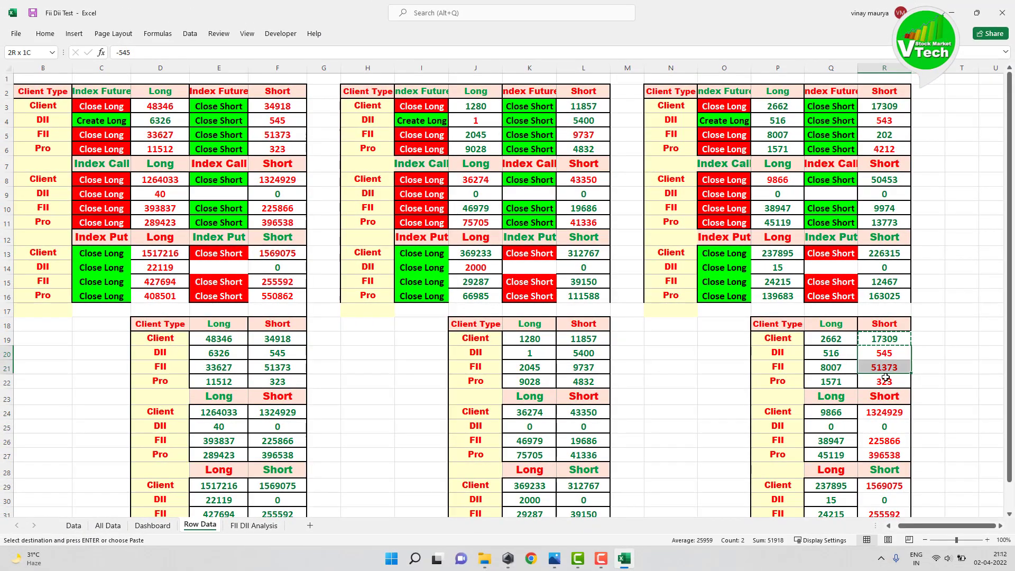
right_click(885, 379)
click(926, 155)
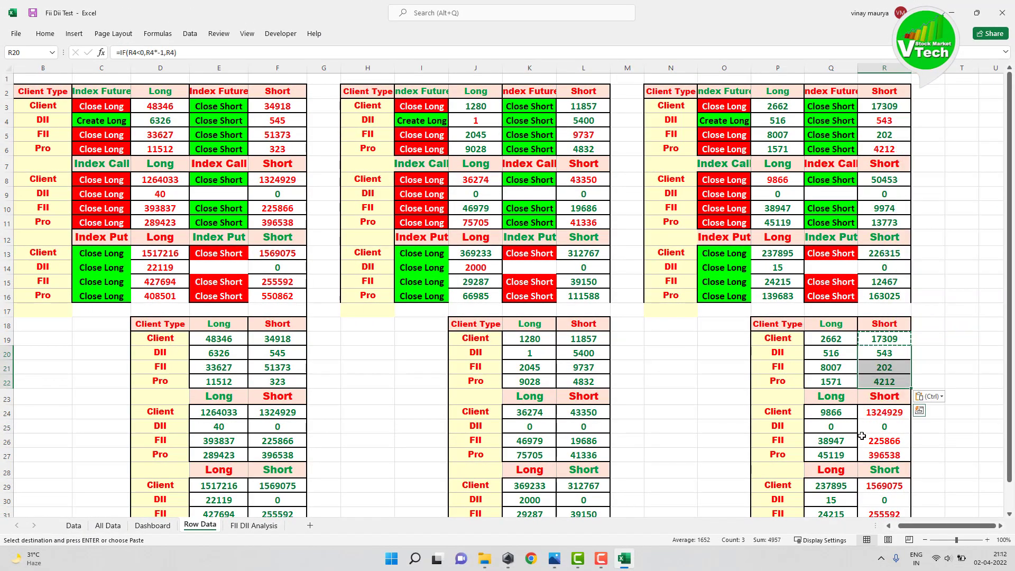
- Paste the copied R19 formula into the Short values of the next block, R24:R27
drag(895, 411, 893, 455)
right_click(880, 453)
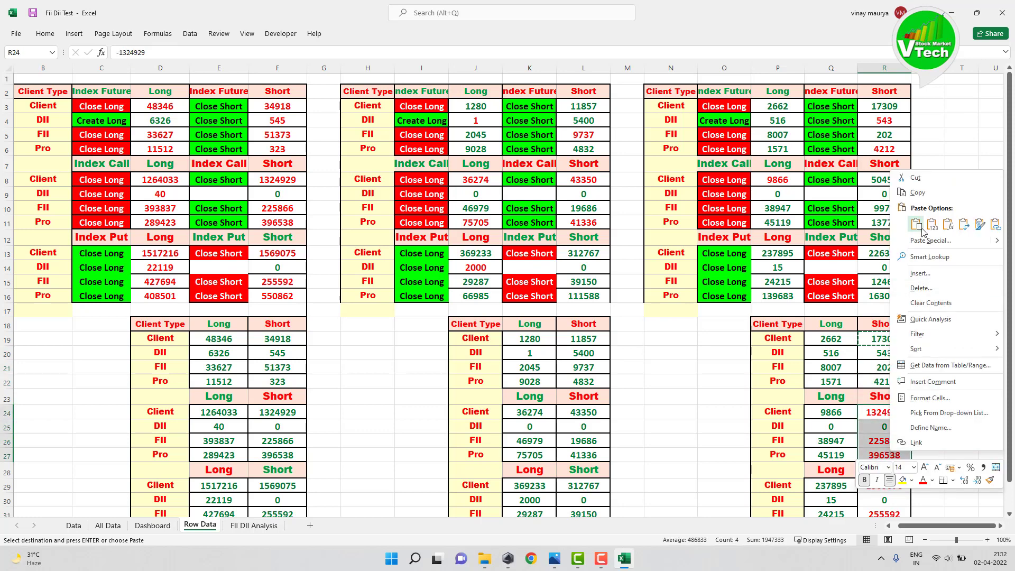
- Paste the copied cells R19:R22 into the third table's two lower Short blocks, R24:R27 and R29:R32
click(917, 228)
scroll(877, 434, down, 1)
drag(881, 449, 882, 489)
right_click(882, 486)
click(916, 259)
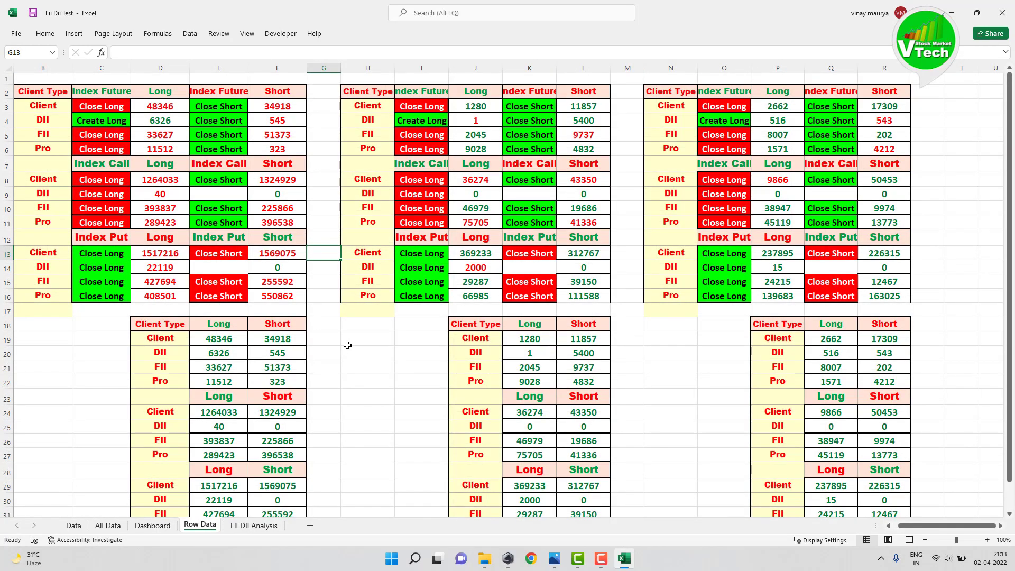
- Copy the Dashboard sheet's "Today traded by participant" table, L2:N17, to cell B2 of the FII DII Analysis sheet
click(152, 525)
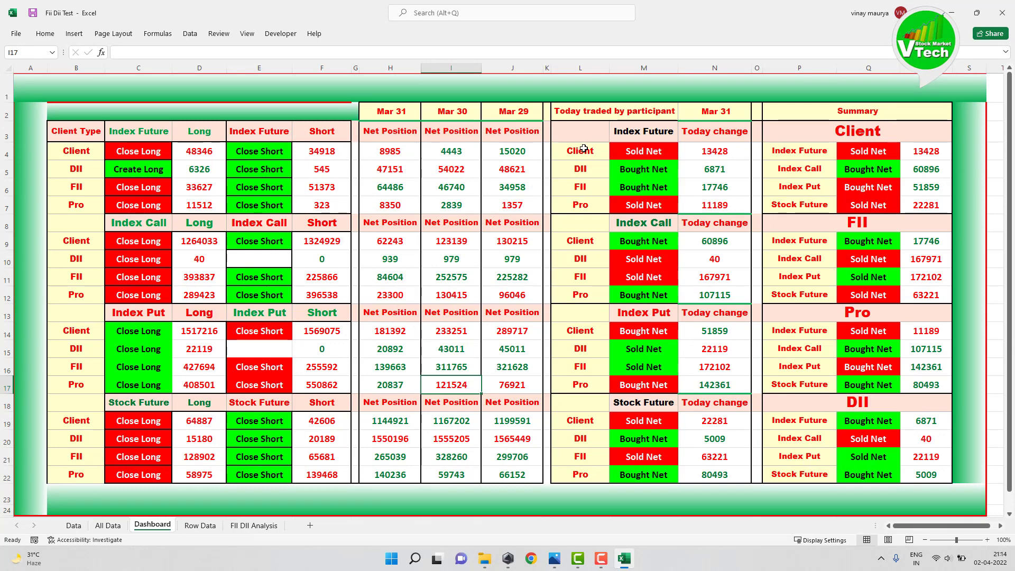
click(572, 113)
drag(572, 113, 708, 382)
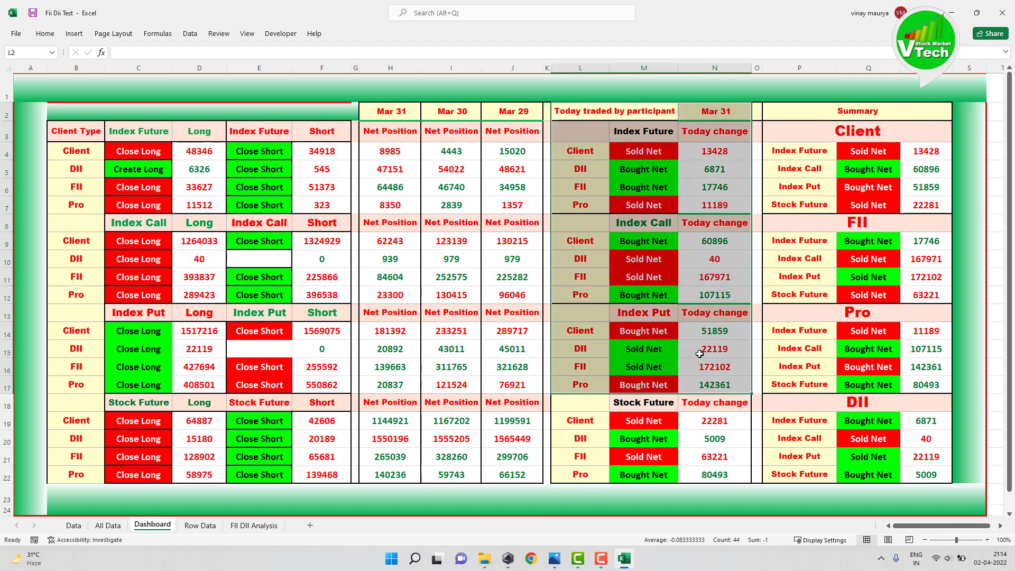
key(ctrl+c)
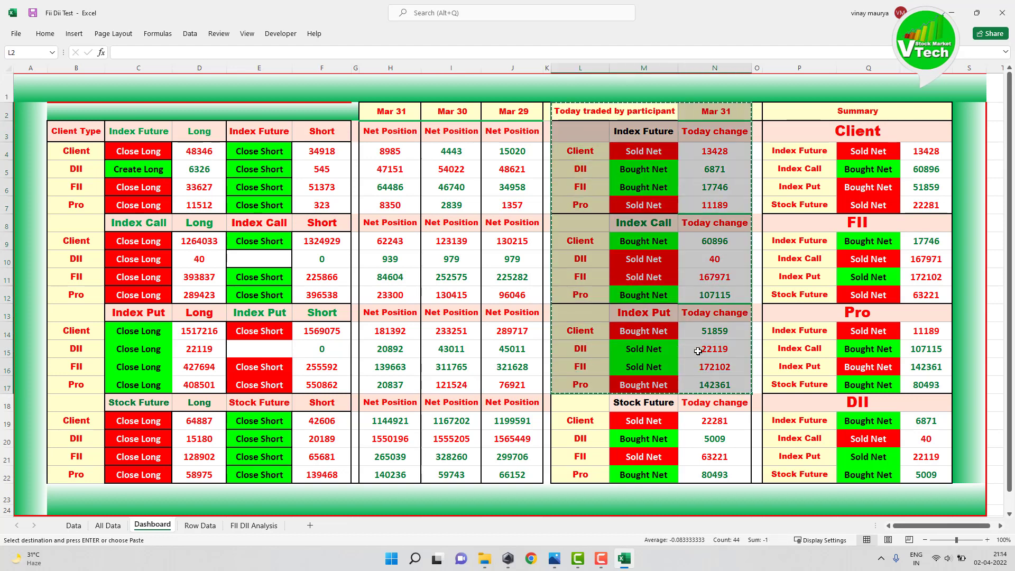
click(243, 525)
click(66, 92)
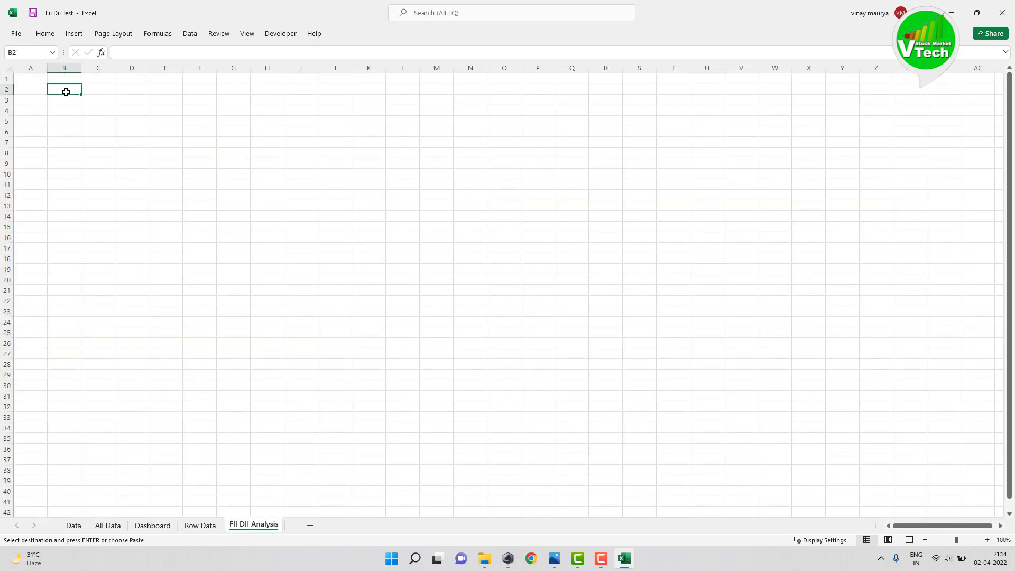
key(ctrl+v)
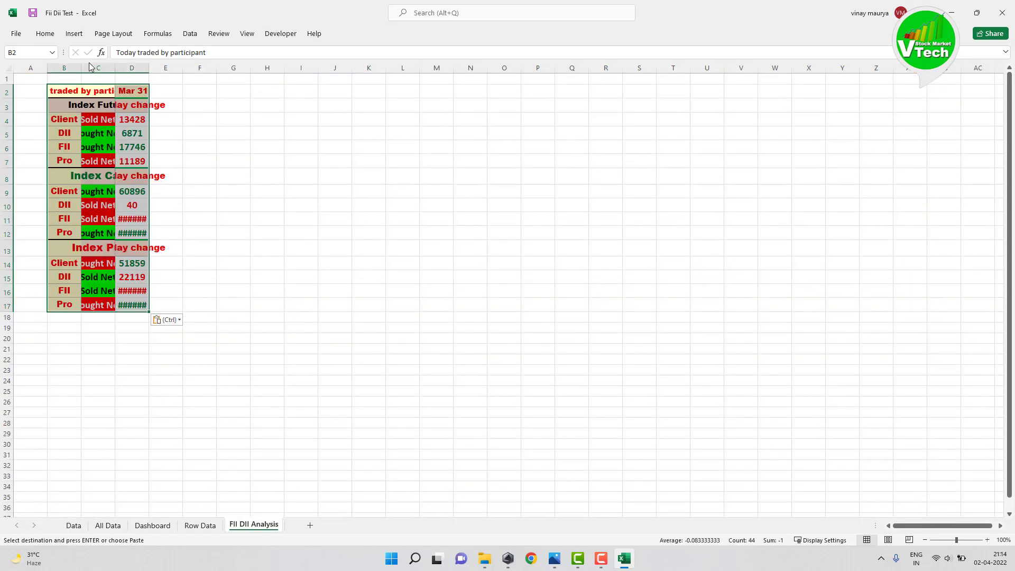
- Widen columns B to D equally so that the pasted table's headings and numbers fit
drag(81, 67, 106, 70)
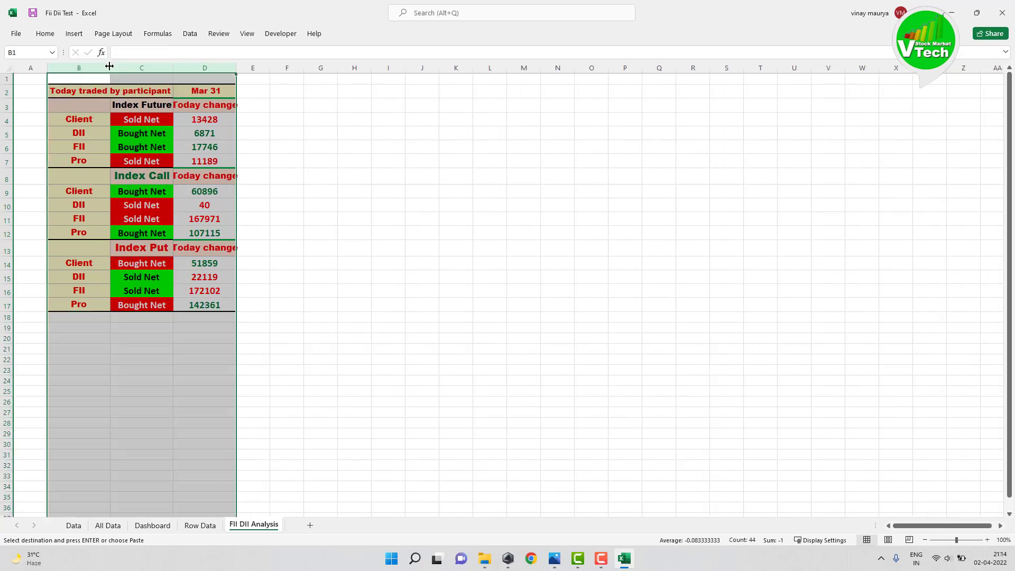
drag(109, 68, 120, 70)
click(301, 267)
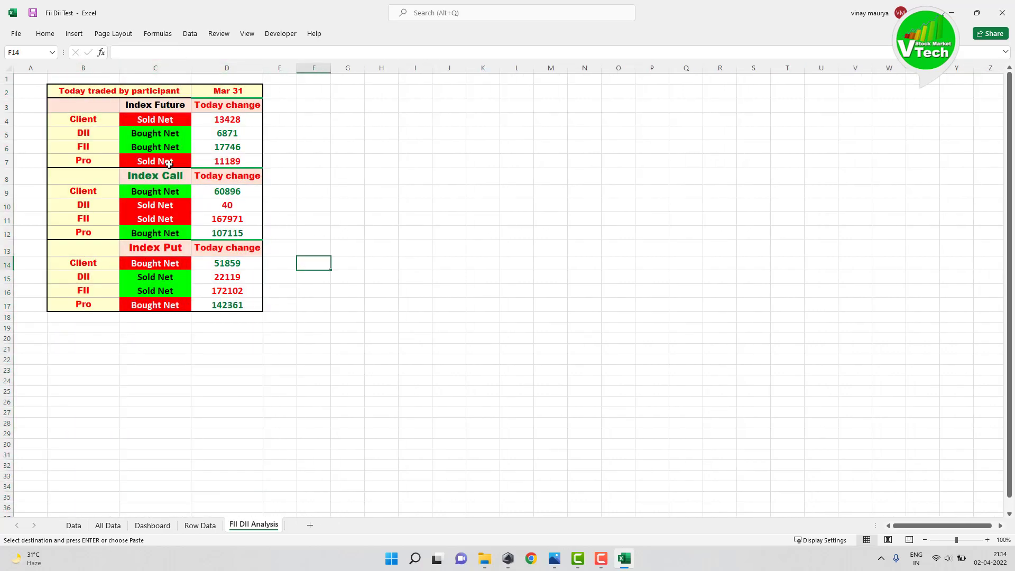
- Replace the Index Future section's heading in D3 with "Change"
click(214, 104)
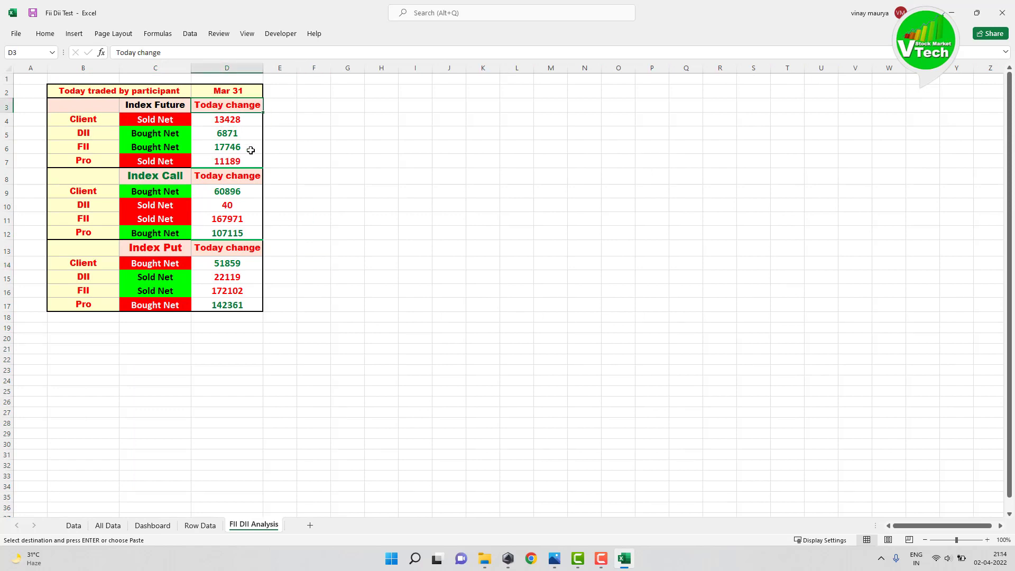
text(Change)
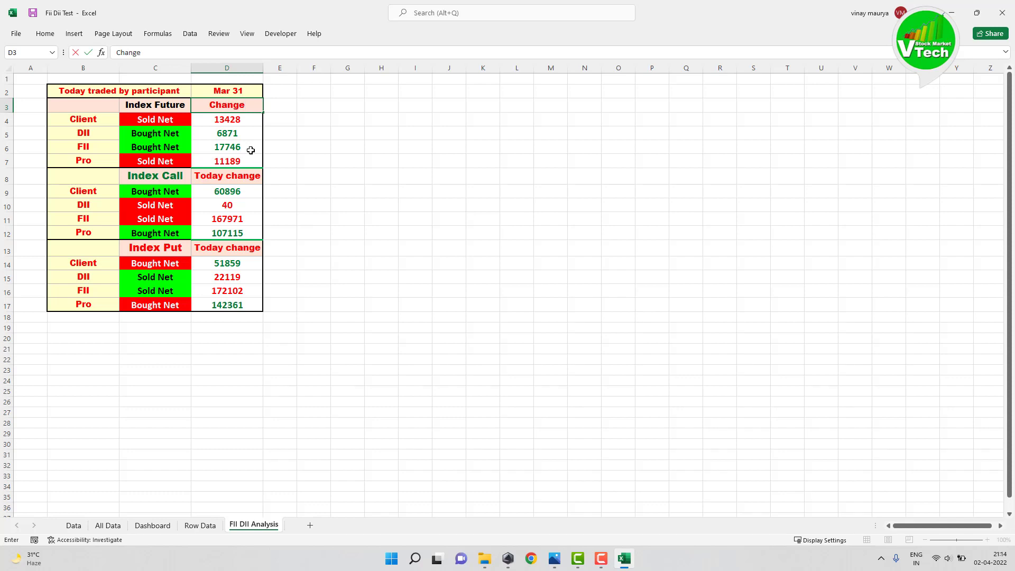
click(322, 157)
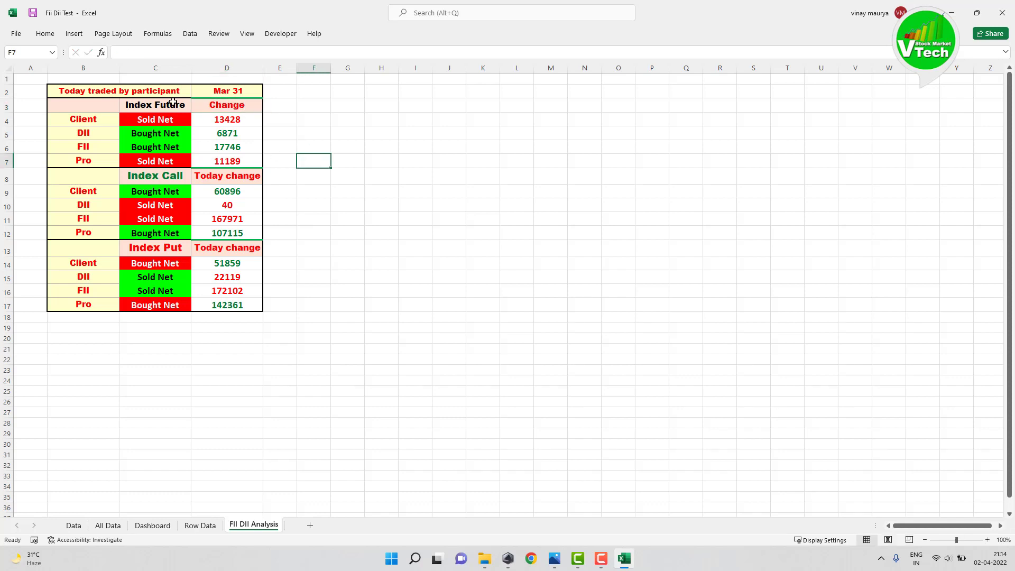
- Edit the table title in B2 to read "Traded by Participant"
click(84, 92)
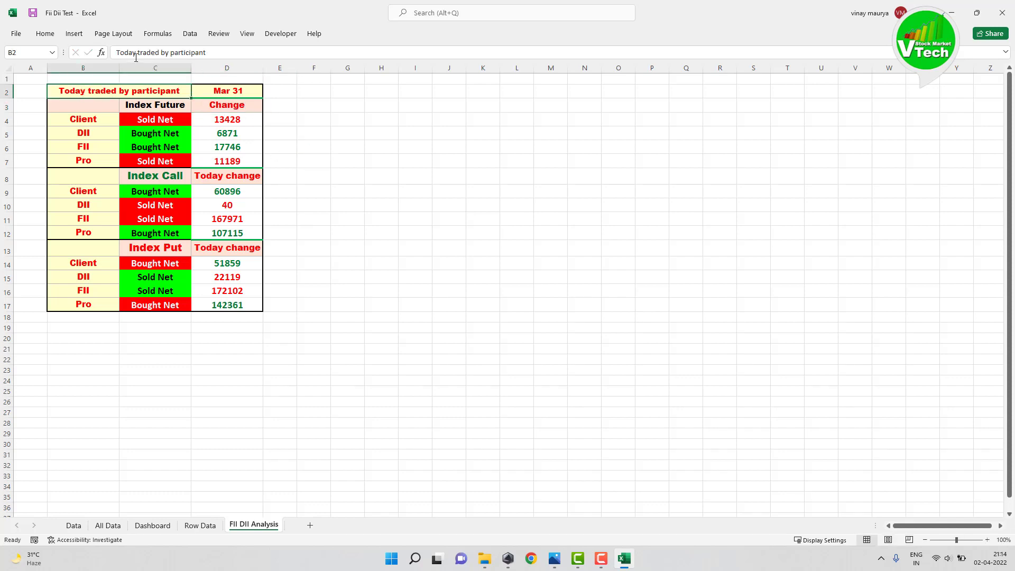
mouse_move(139, 53)
mouse_down()
mouse_move(91, 57)
mouse_move(121, 52)
mouse_up()
key(BackSpace)
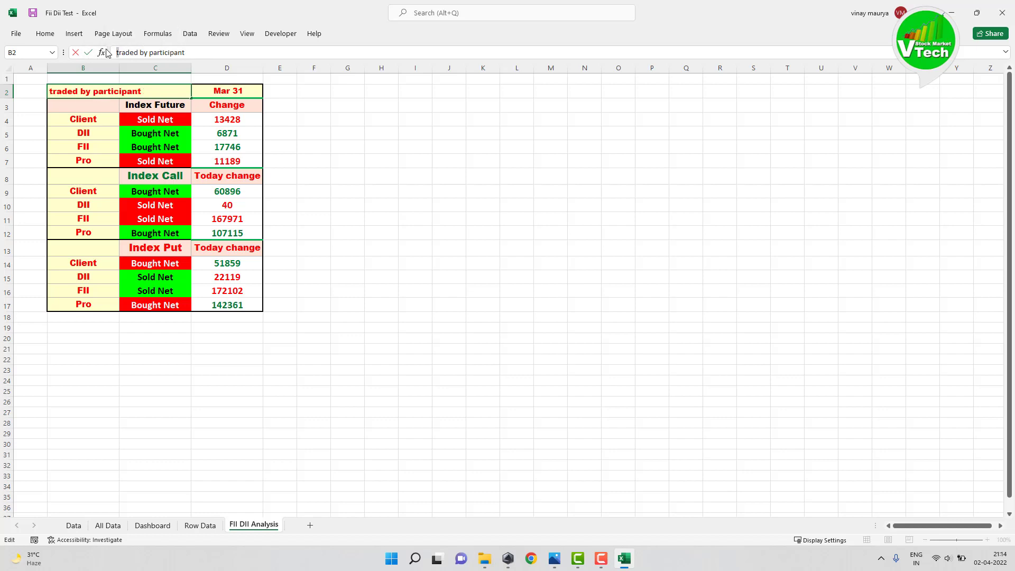
text(T)
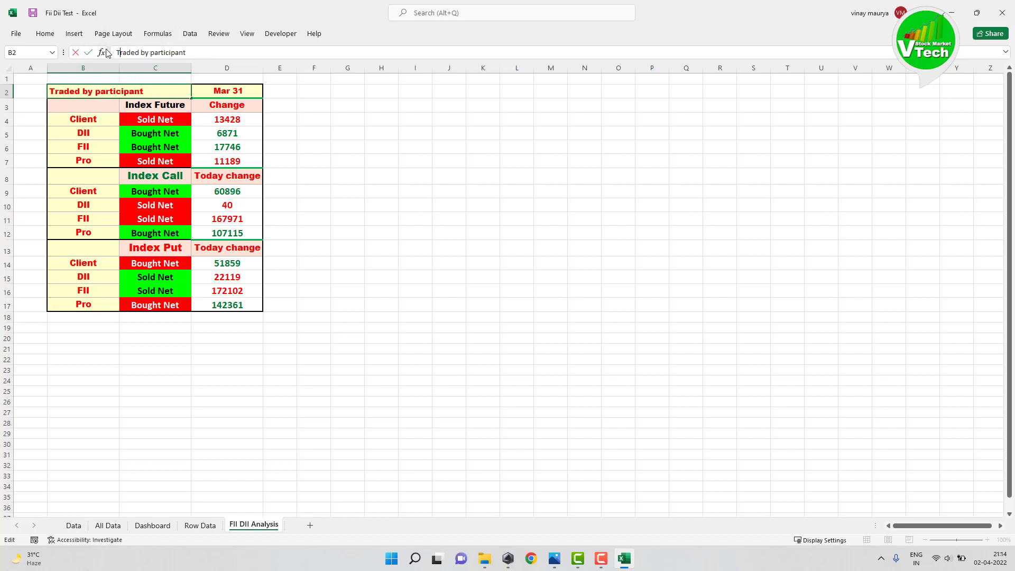
click(154, 53)
key(BackSpace)
text(P)
key(Return)
click(316, 175)
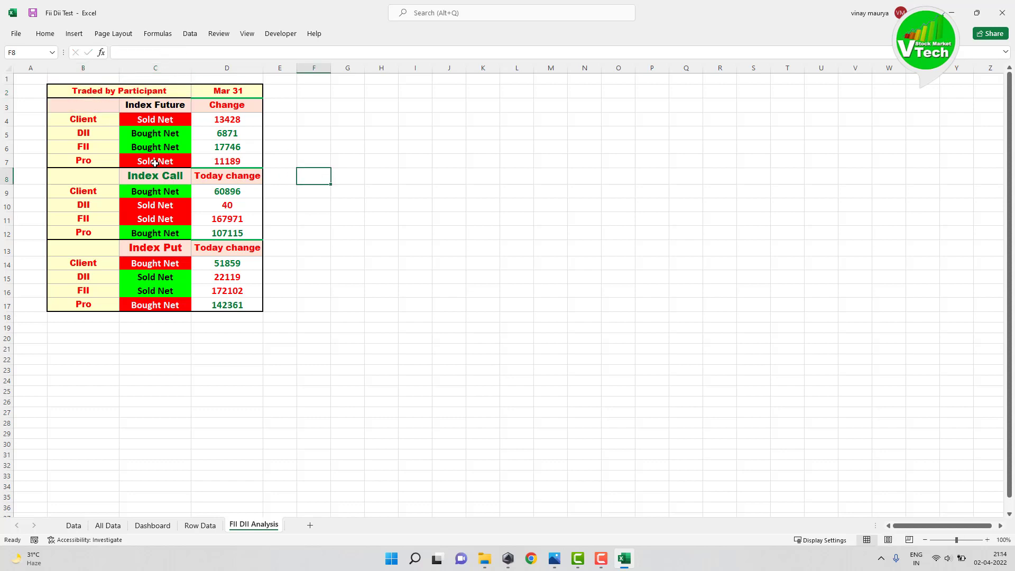
- Clear the "Today change" headings from the Index Call and Index Put rows in D8 and D13
click(216, 175)
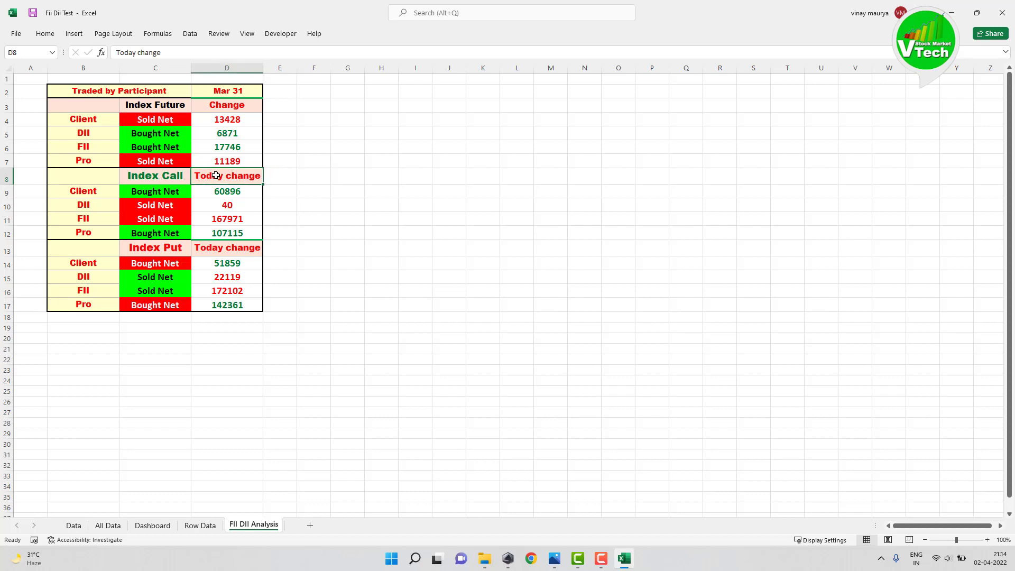
key(Delete)
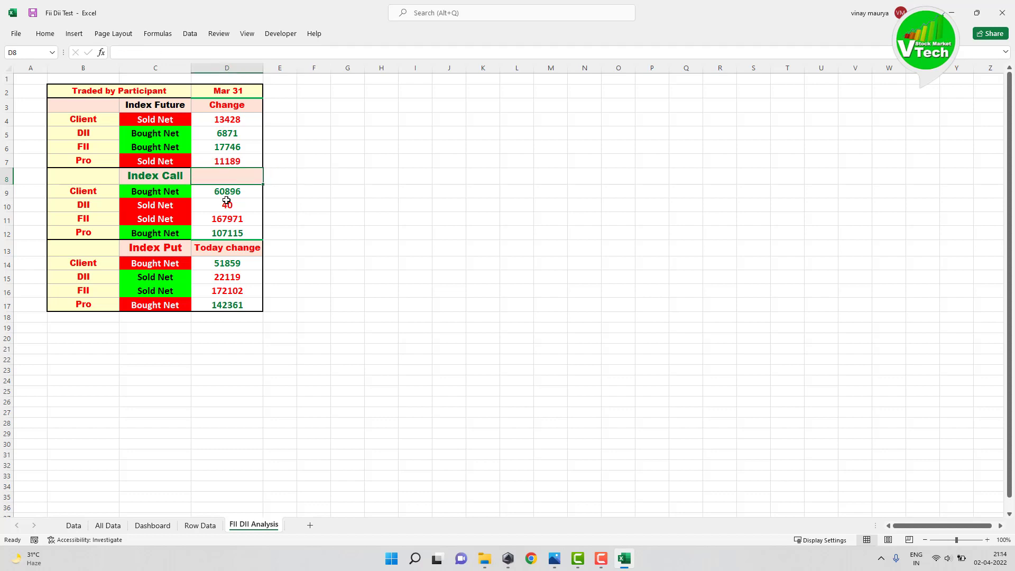
click(224, 247)
key(Delete)
click(298, 246)
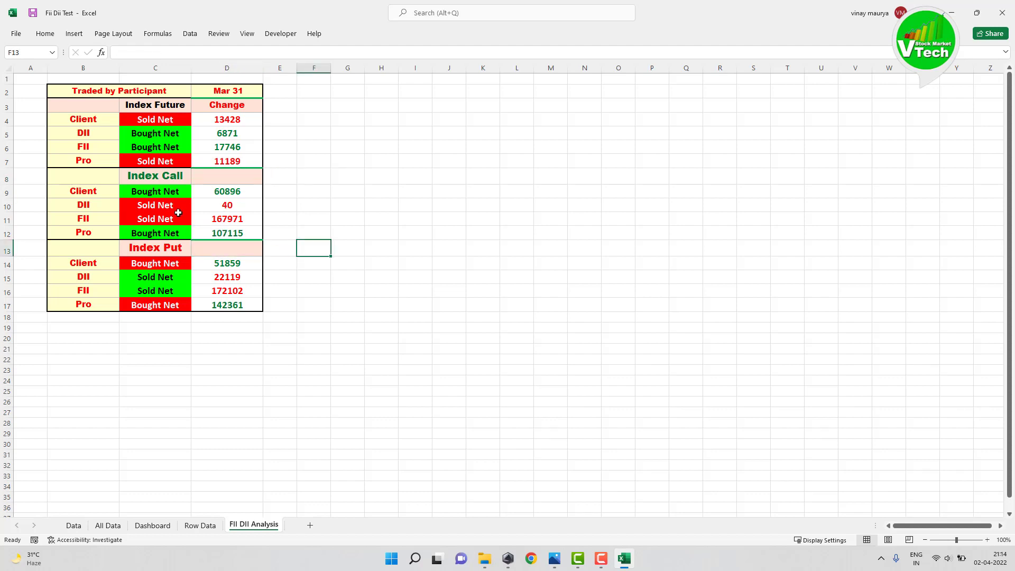
- Duplicate the table B2:D17 at F2 and again at J2
drag(76, 91, 238, 299)
key(ctrl+c)
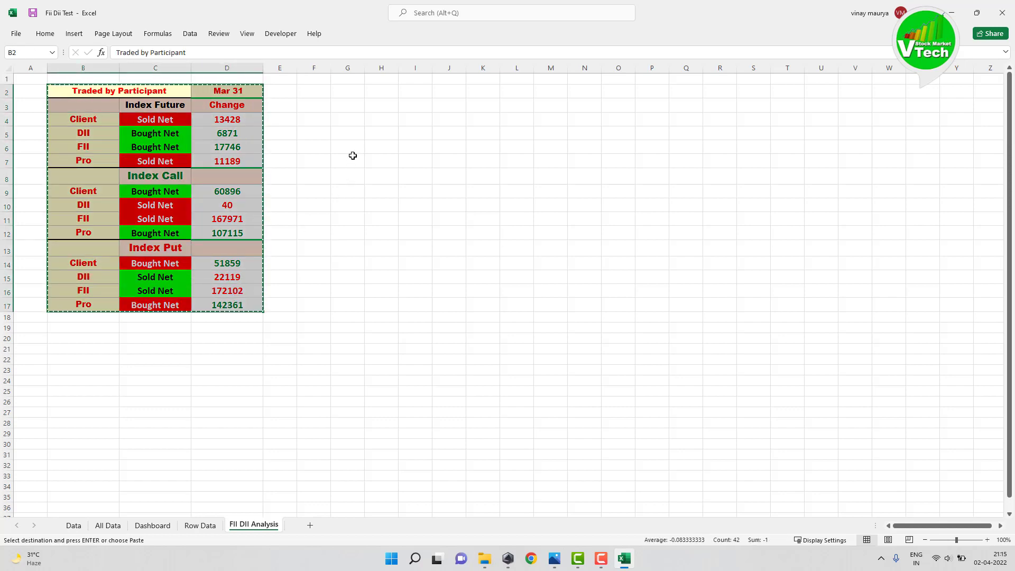
click(320, 93)
key(ctrl+v)
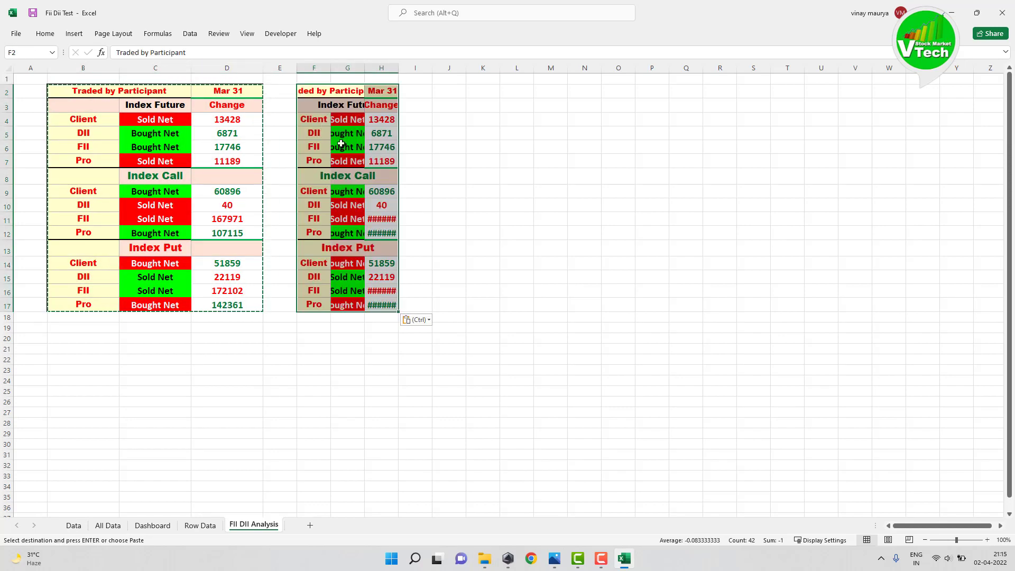
click(449, 91)
key(ctrl+v)
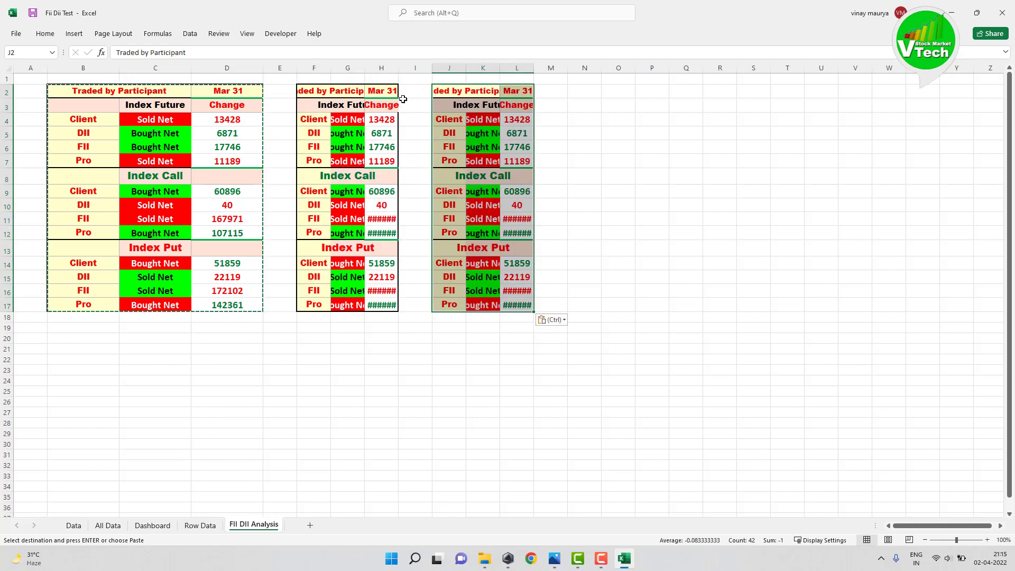
- Widen columns F to H and J to L so that both duplicated tables are fully readable
click(317, 68)
drag(338, 67, 428, 61)
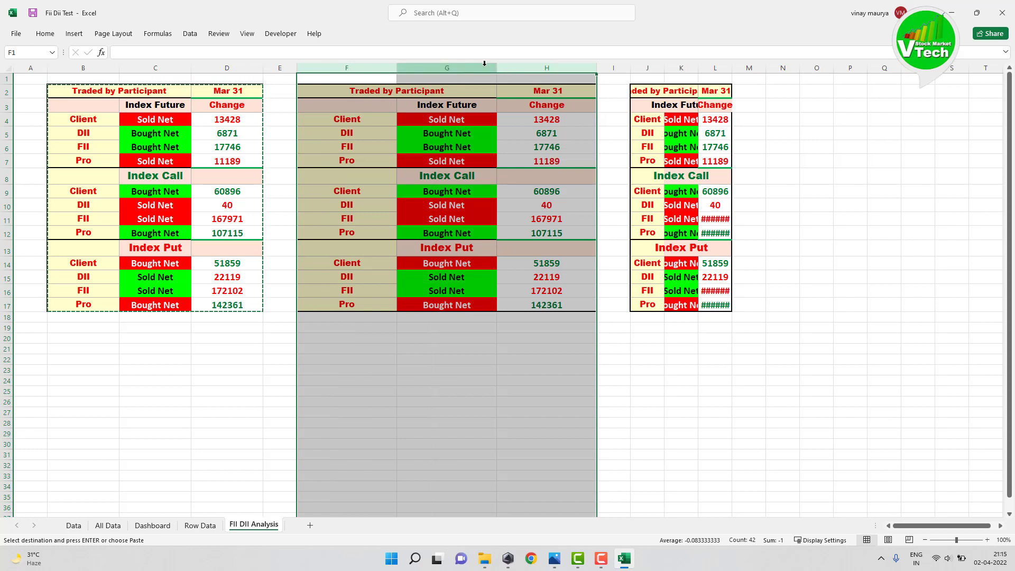
drag(495, 68, 479, 67)
drag(596, 67, 747, 68)
click(500, 327)
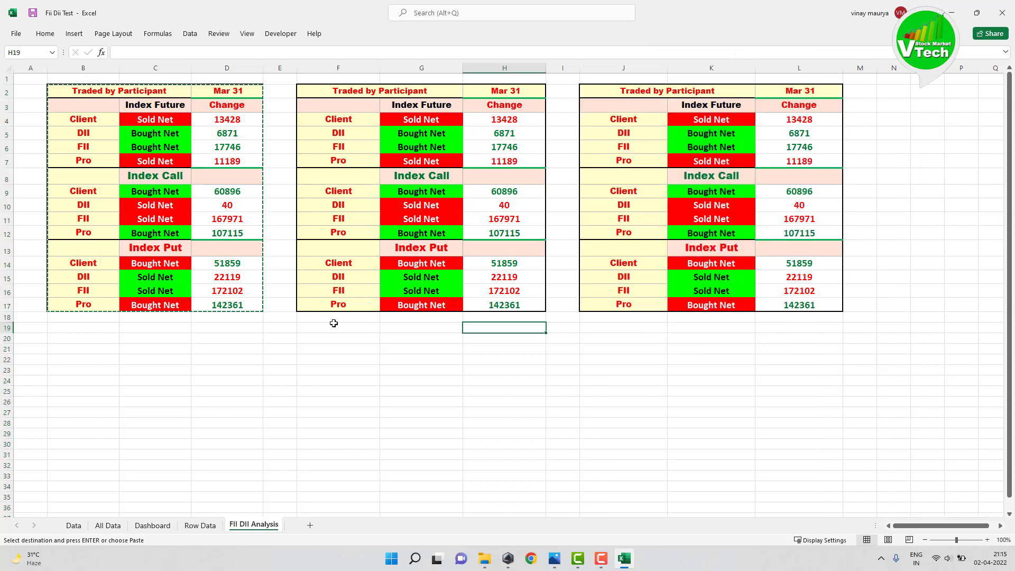
- Copy the Client Type column B3:B22 from the Dashboard sheet to C20 of the FII DII Analysis sheet
click(153, 525)
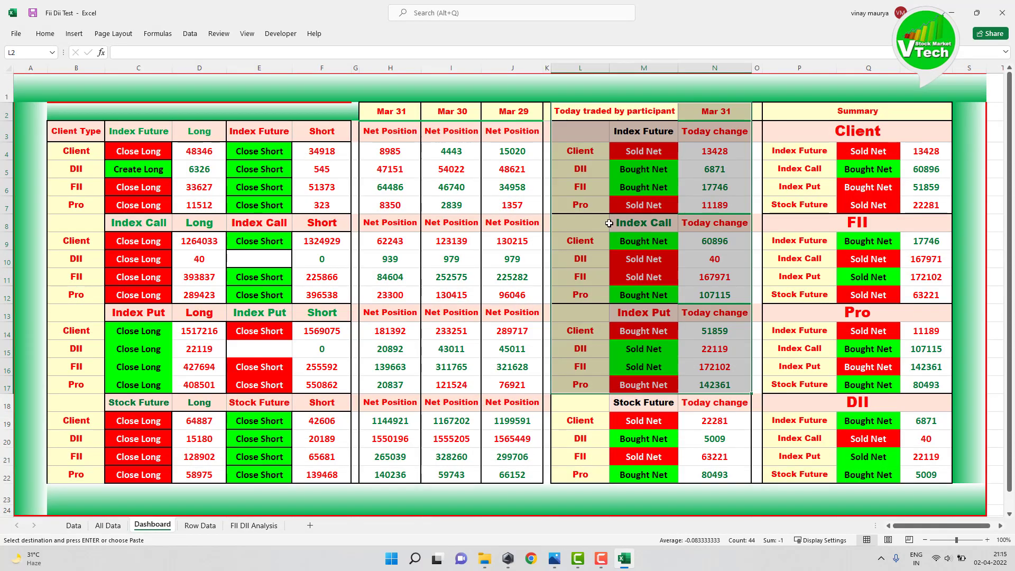
click(605, 181)
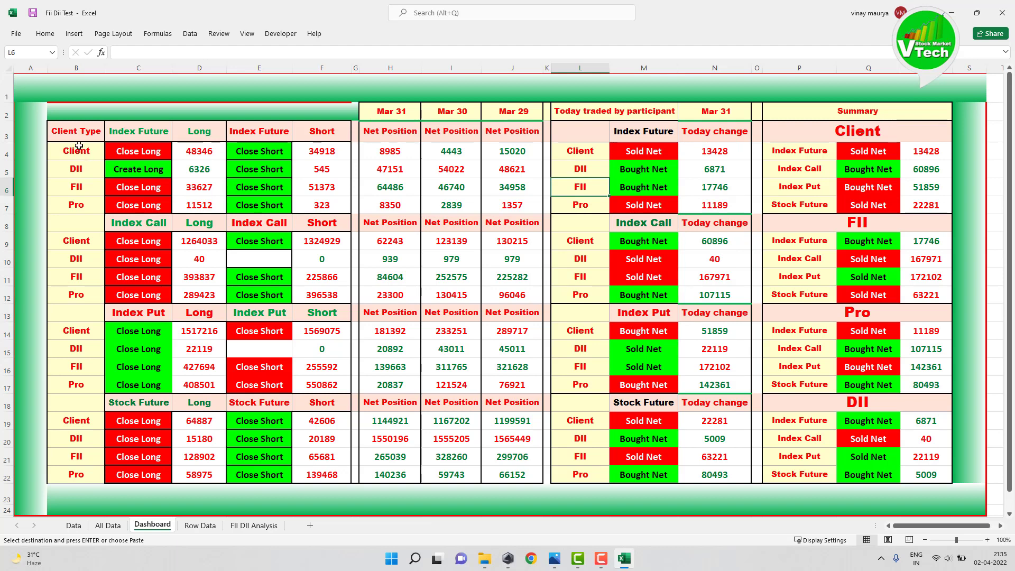
drag(73, 134, 77, 471)
key(ctrl+Page_Down)
key(ctrl+Page_Down)
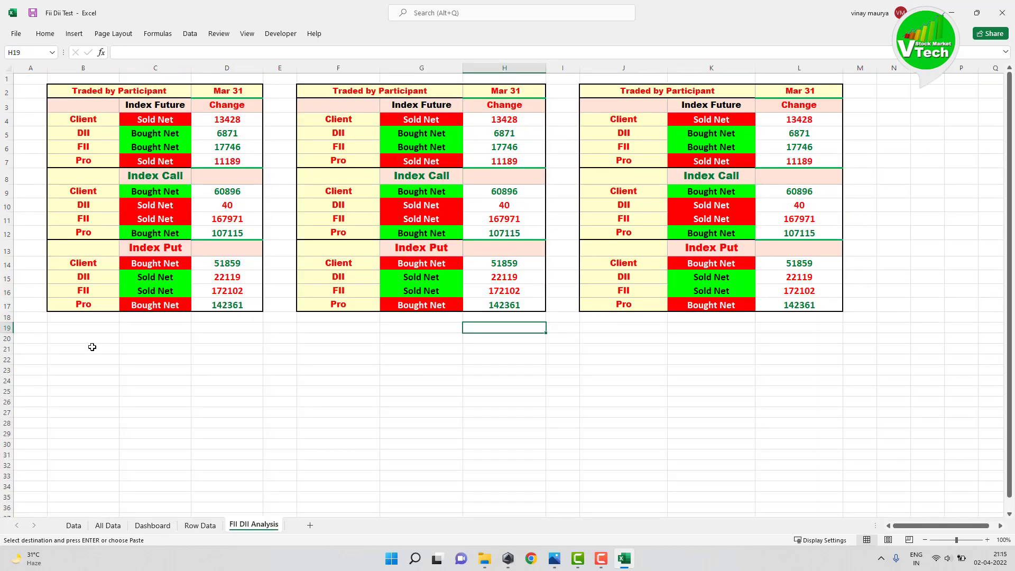
click(90, 340)
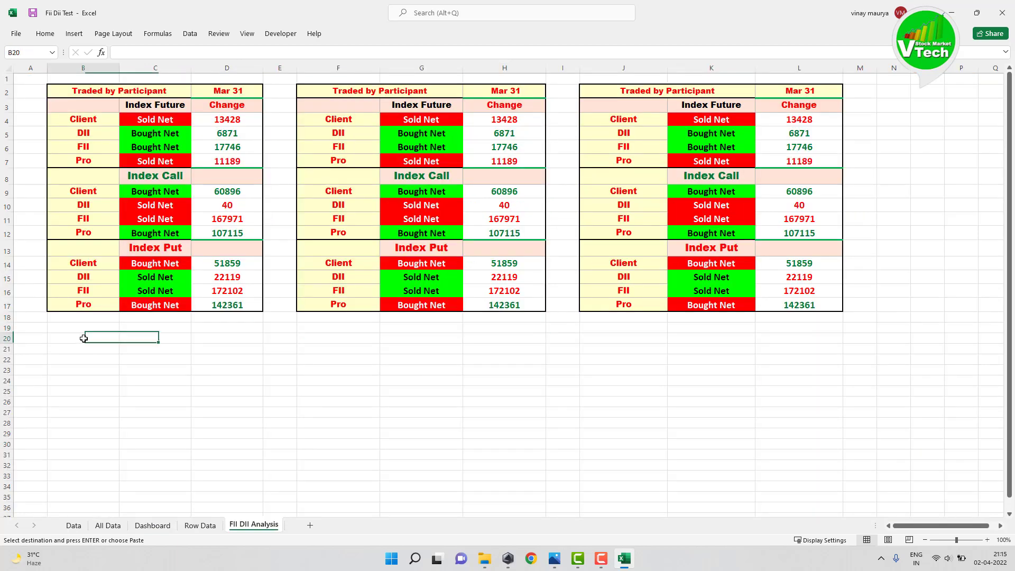
click(137, 341)
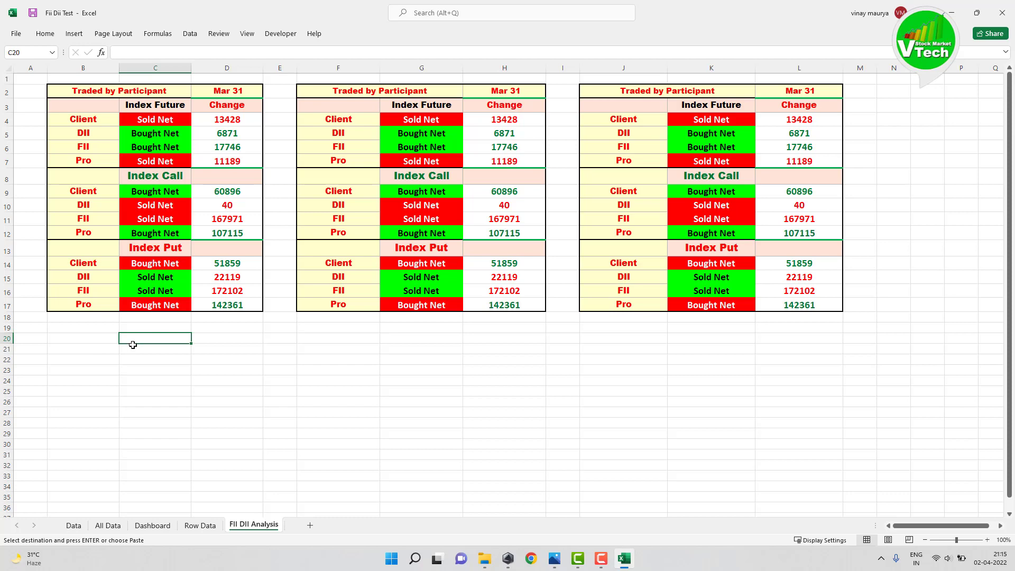
key(ctrl+v)
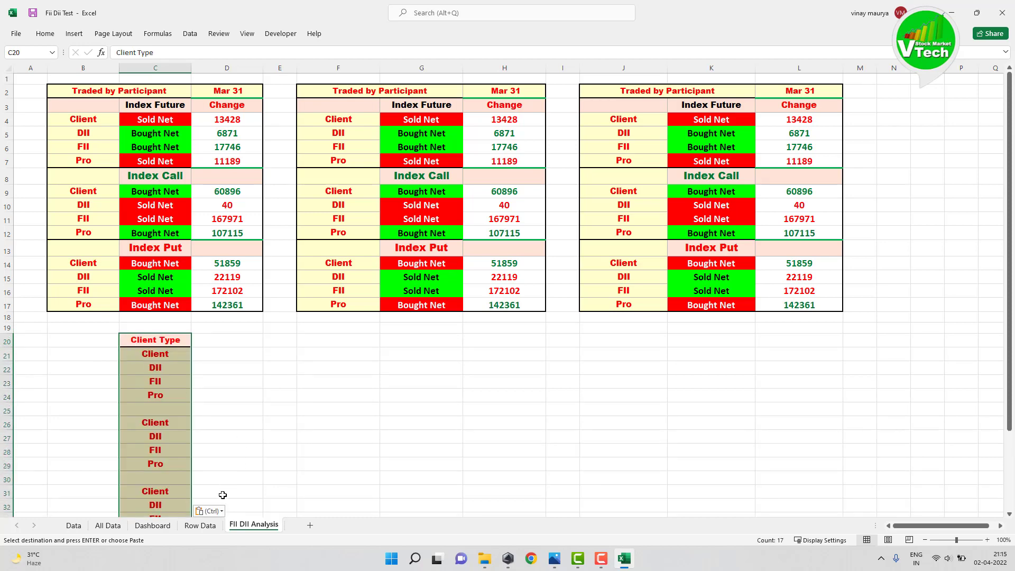
- Copy the Dashboard's Mar 31 Net Position column, H3:H17, to D20 on the FII DII Analysis sheet beside the client types
click(153, 525)
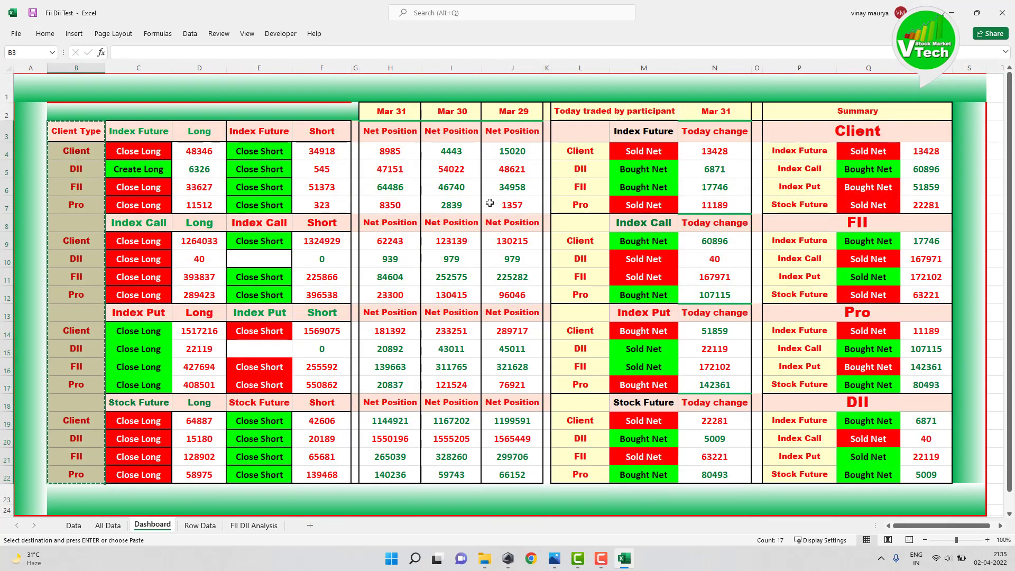
drag(386, 129, 394, 385)
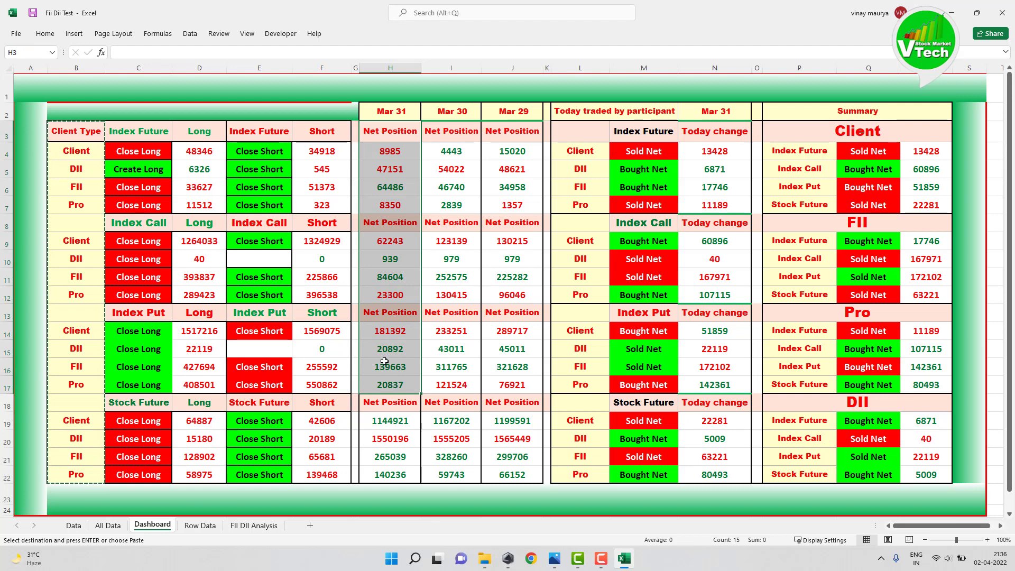
key(ctrl+c)
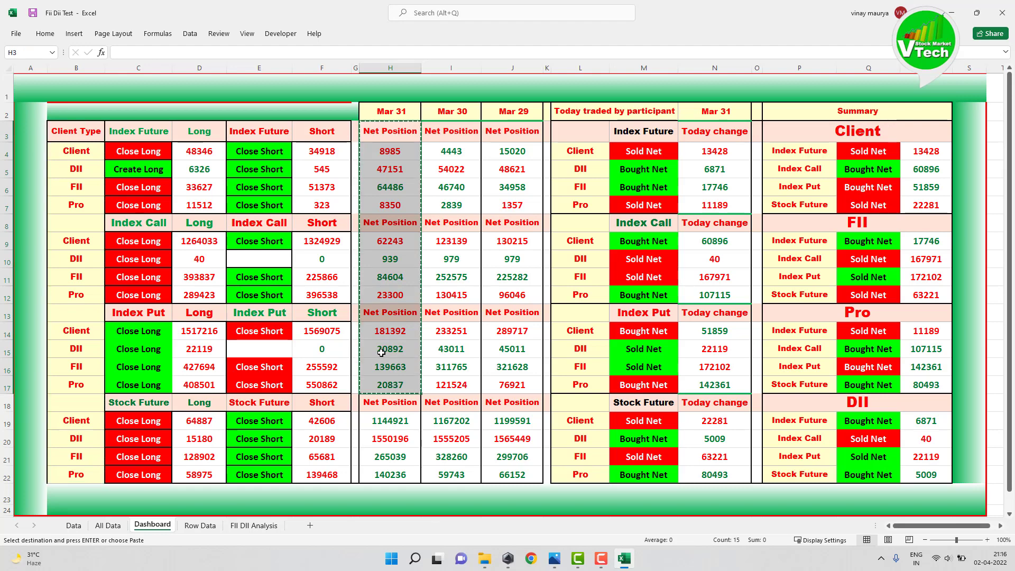
click(254, 525)
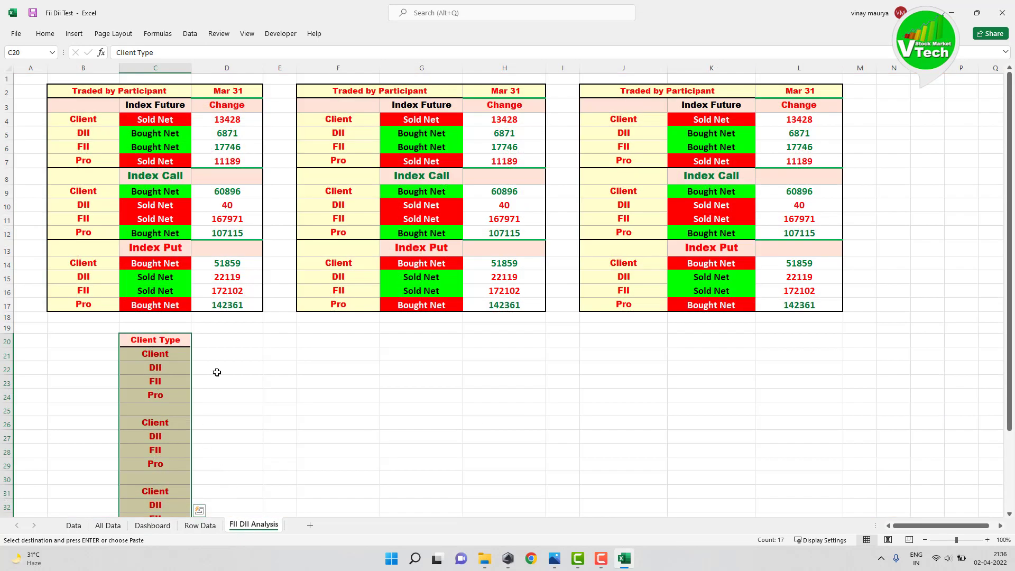
click(229, 340)
key(ctrl+v)
scroll(223, 379, down, 4)
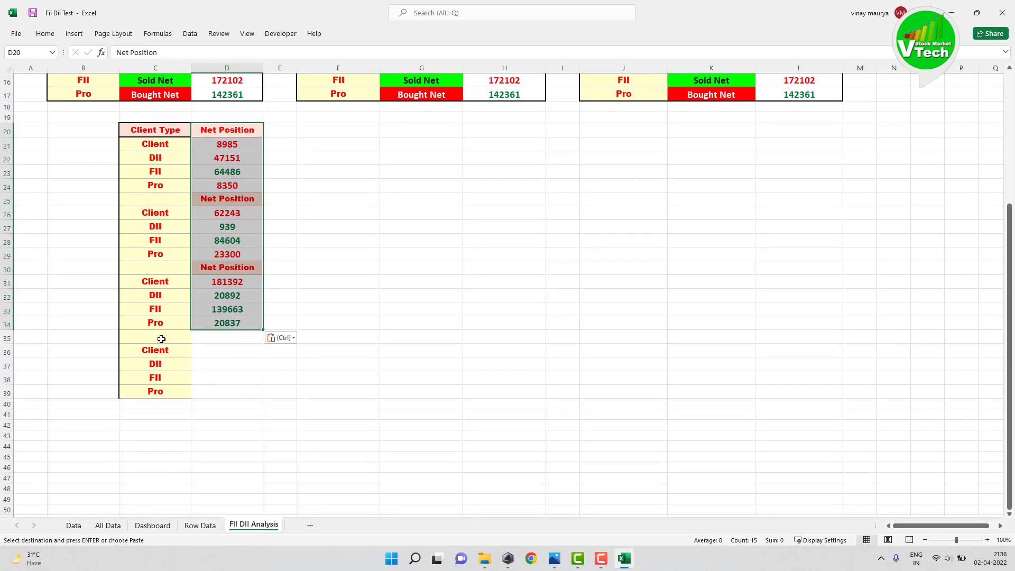
- Delete rows 35 to 39 containing the surplus client types below the net position table
click(146, 337)
click(8, 340)
drag(7, 342, 7, 394)
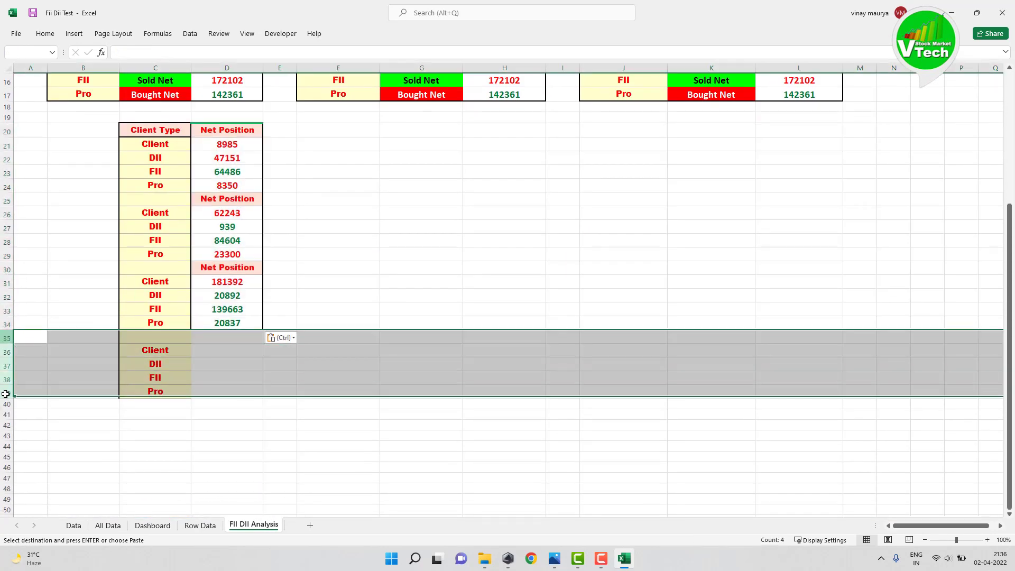
right_click(15, 387)
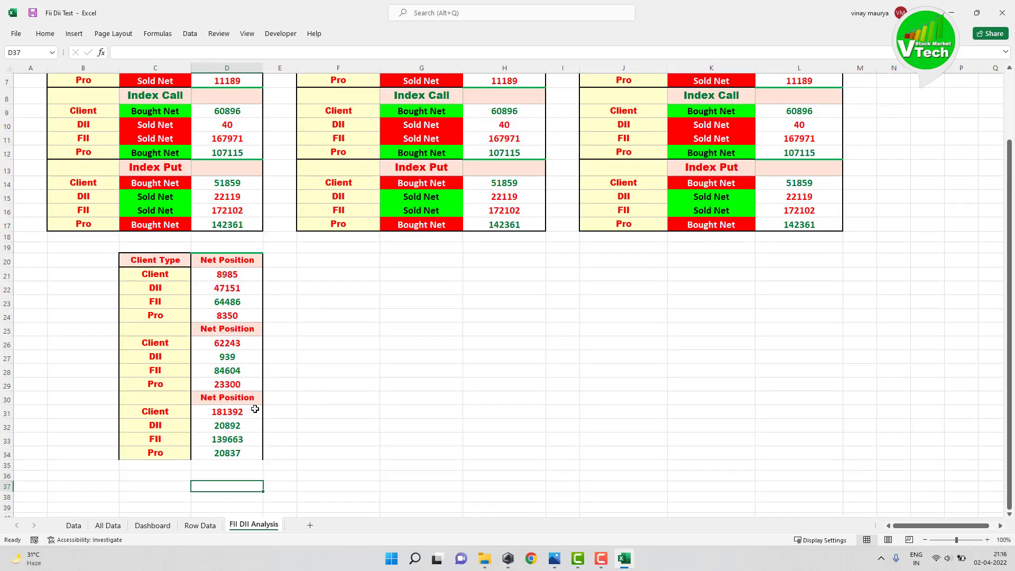
click(311, 351)
scroll(309, 341, up, 2)
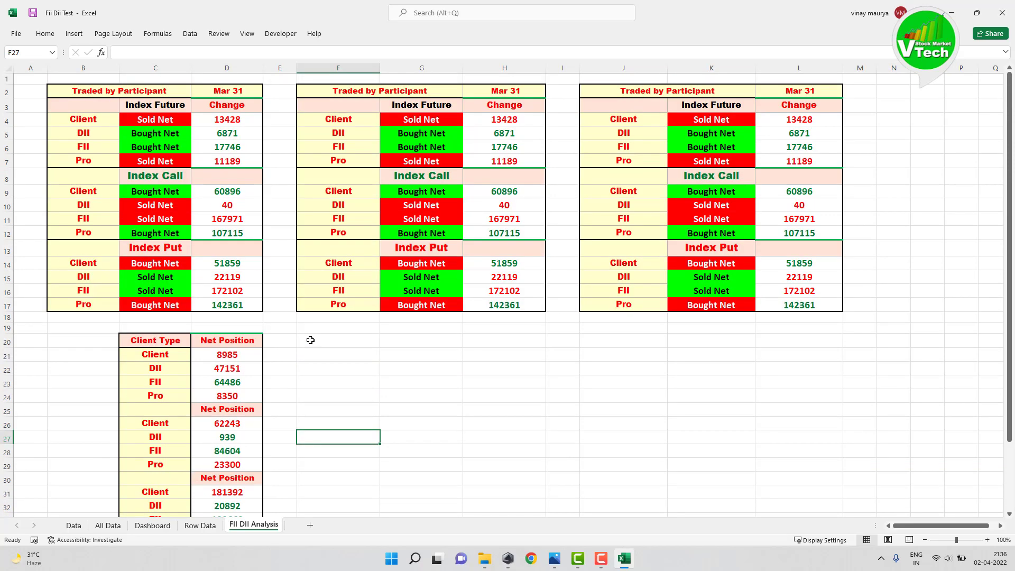
- Duplicate the net position table C20:D34 at G20 and again at K20
scroll(310, 340, down, 2)
scroll(310, 340, up, 2)
scroll(310, 340, down, 1)
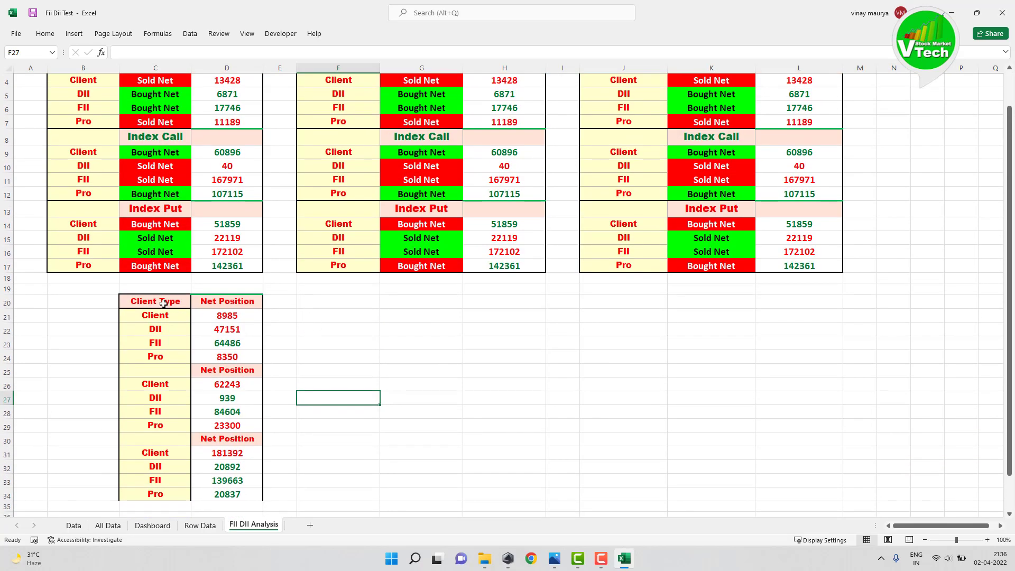
drag(156, 301, 229, 489)
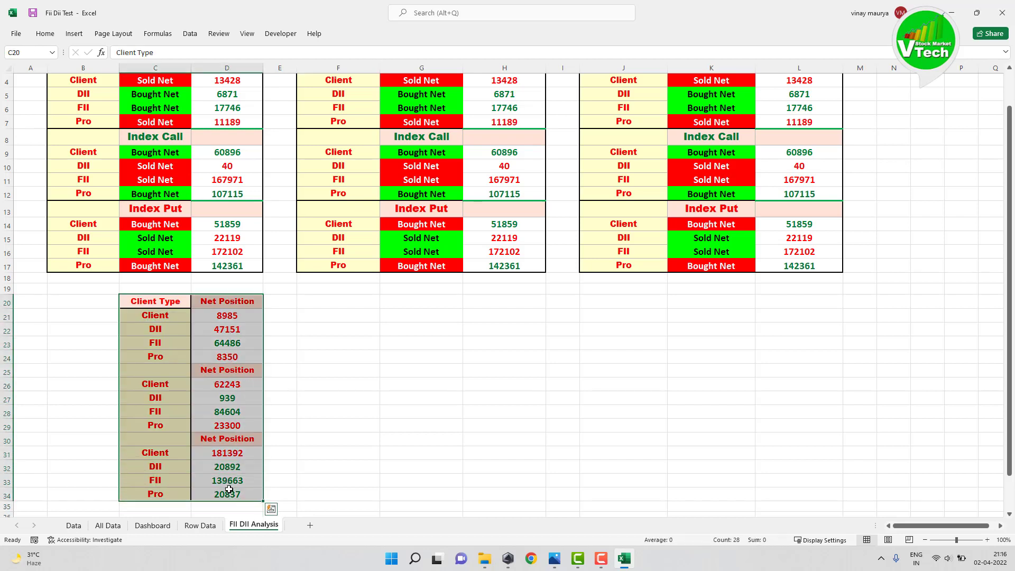
key(ctrl+c)
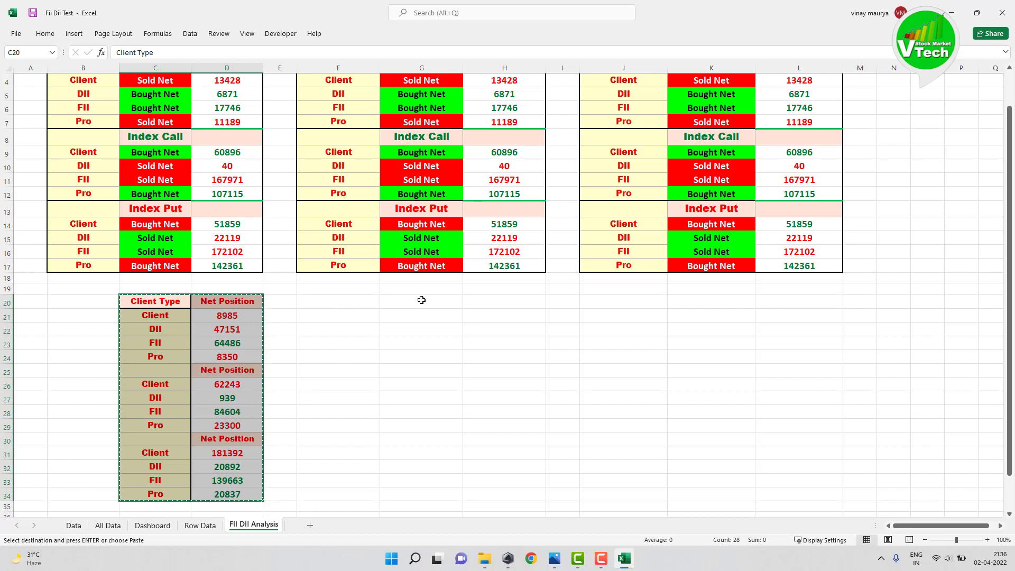
click(422, 299)
key(ctrl+v)
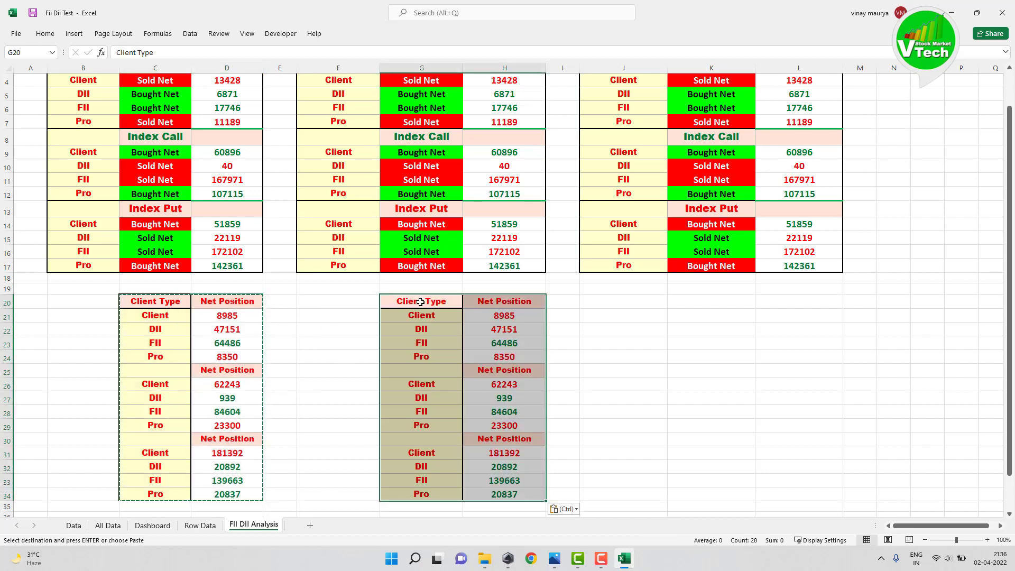
click(688, 307)
key(ctrl+v)
click(611, 351)
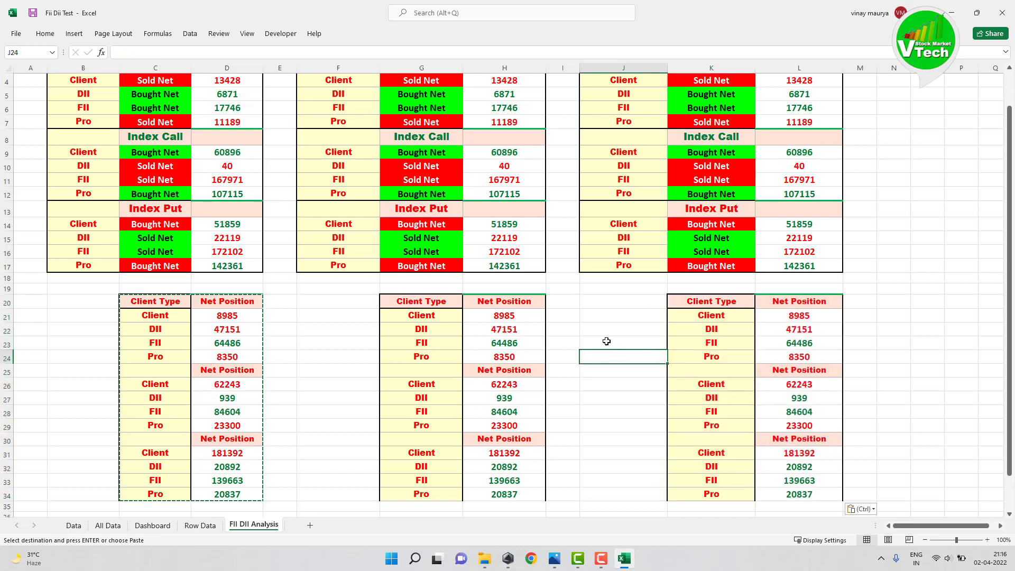
- Reduce the height of row 1 and of the blank rows 18 and 19 between the upper and lower tables
scroll(606, 341, down, 2)
scroll(602, 339, up, 3)
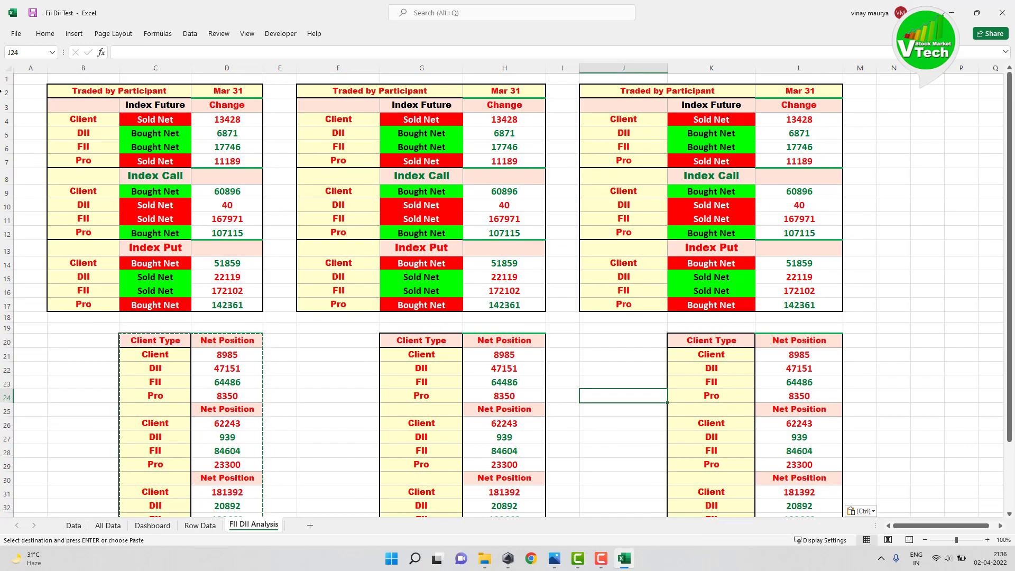
drag(9, 85, 9, 79)
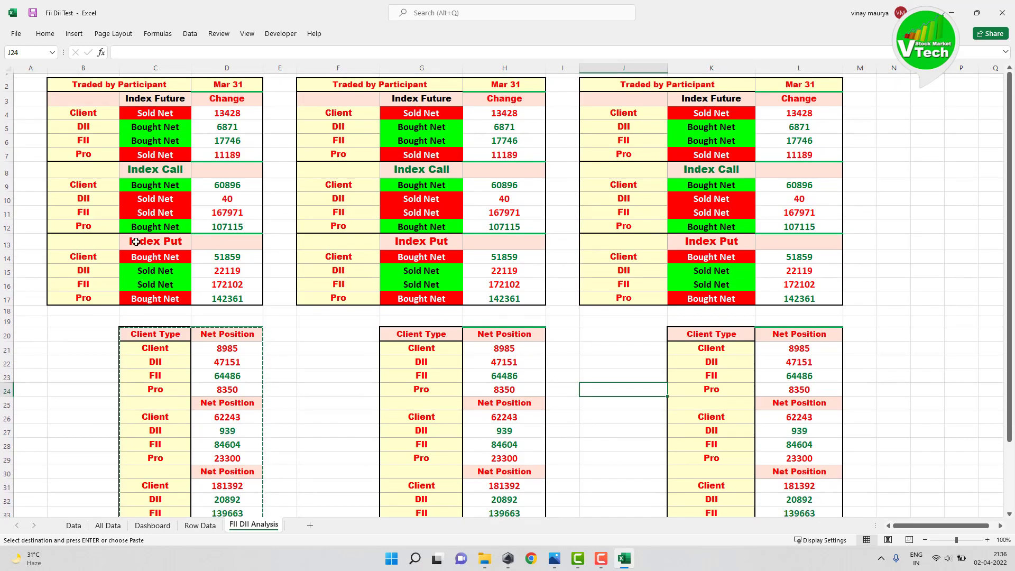
drag(9, 316, 8, 304)
click(31, 271)
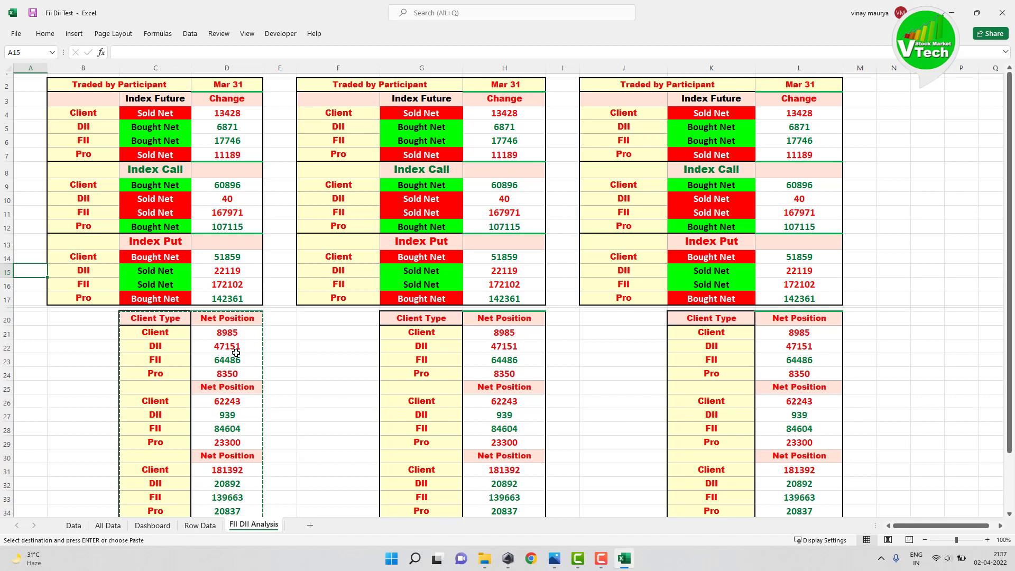
- In D4, enter the Client index future change as a long-minus-short formula, ='Row Data'!D3-'Row Data'!F3
click(279, 345)
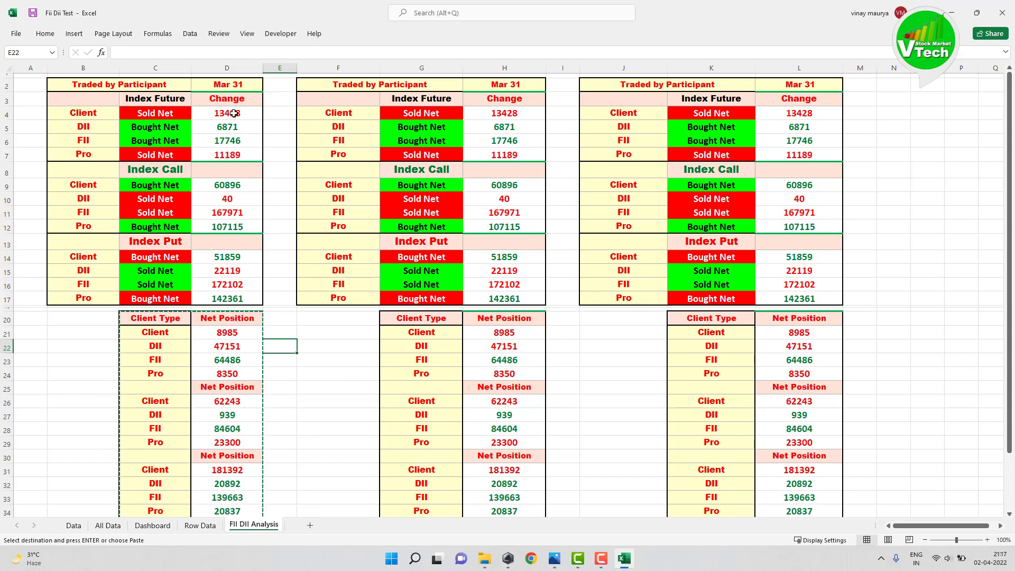
click(274, 144)
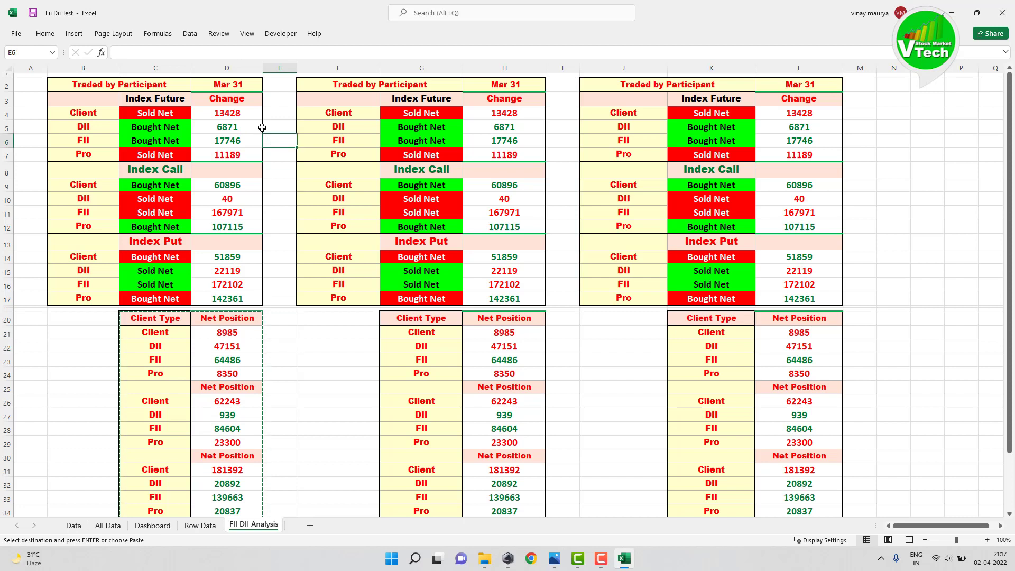
click(232, 115)
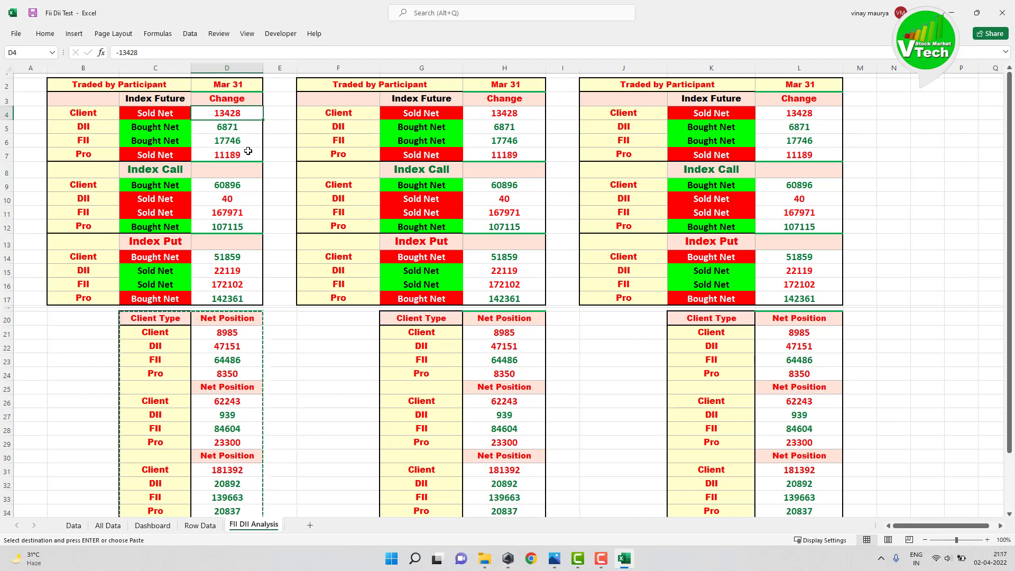
text(=)
click(209, 521)
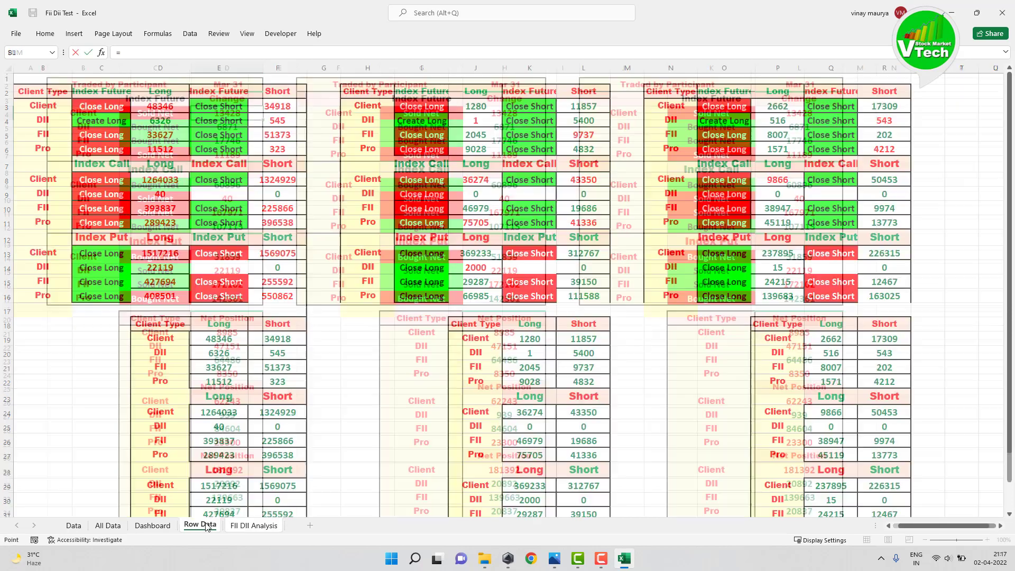
click(152, 105)
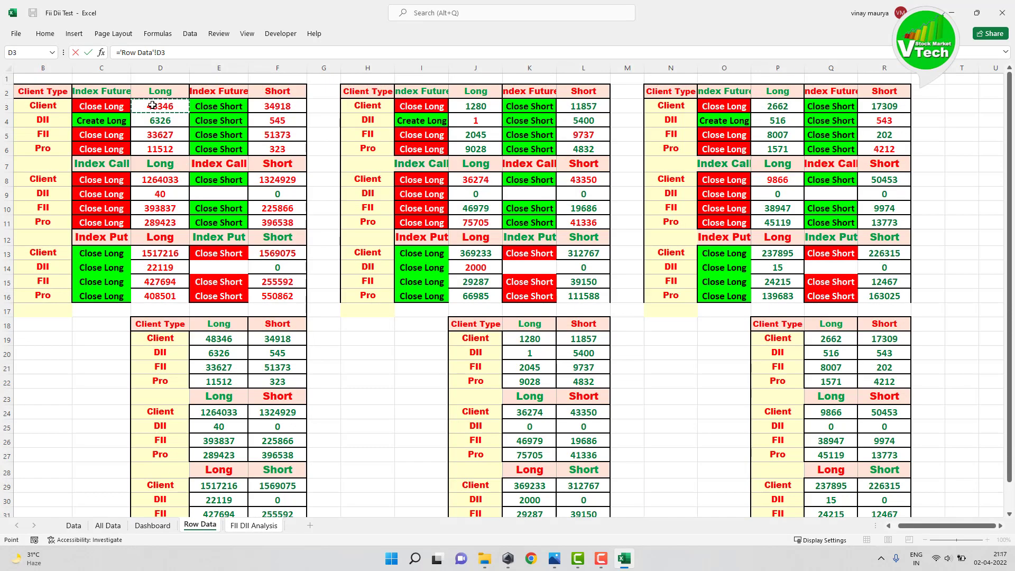
text(-)
click(269, 104)
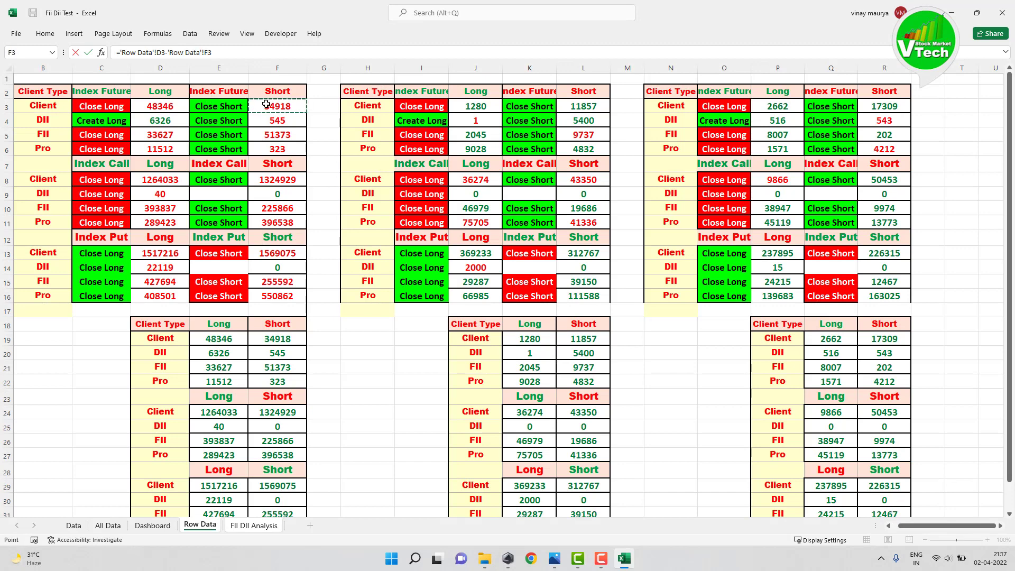
key(Return)
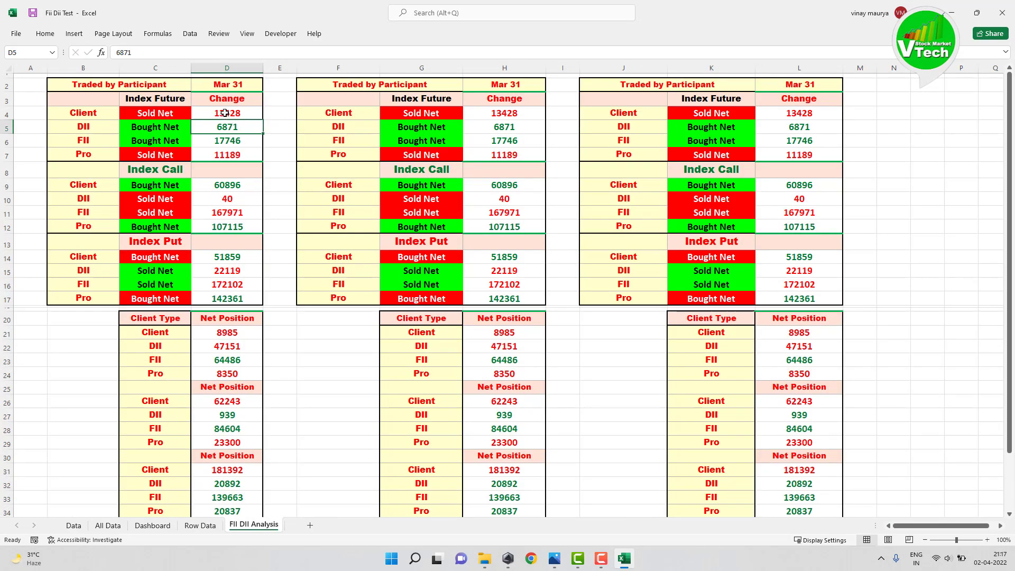
- Copy the D4 formula to the remaining Change cells of the first table: D5:D7, D9:D12 and D14:D17
click(224, 113)
right_click(224, 113)
click(254, 134)
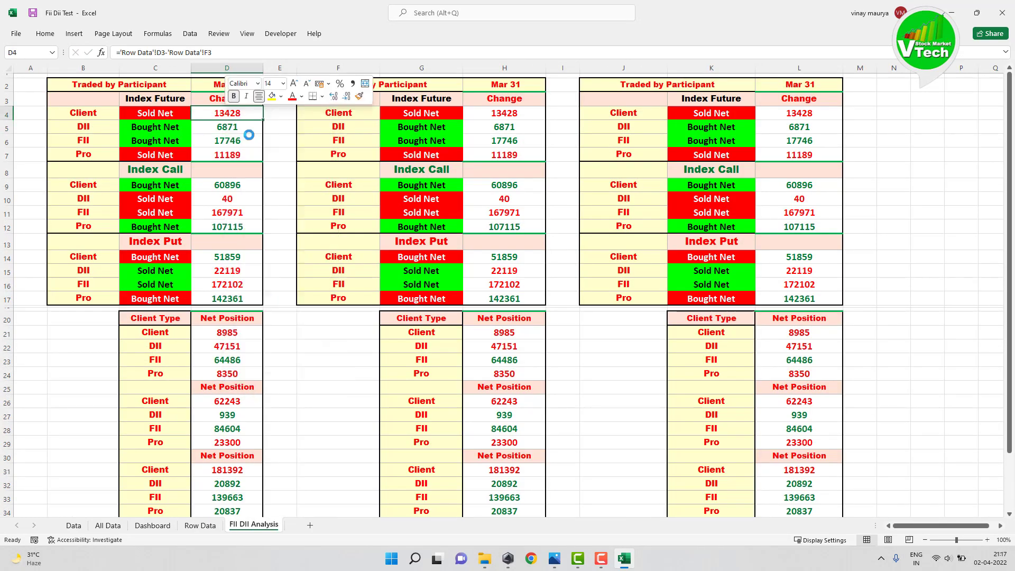
key(Down)
drag(226, 140, 225, 226)
right_click(232, 123)
click(247, 183)
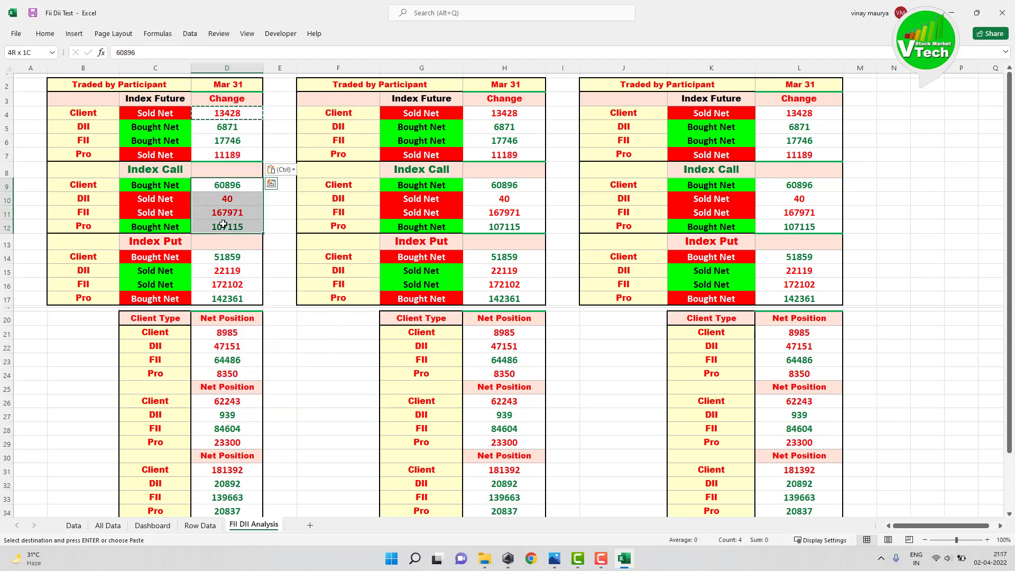
right_click(214, 188)
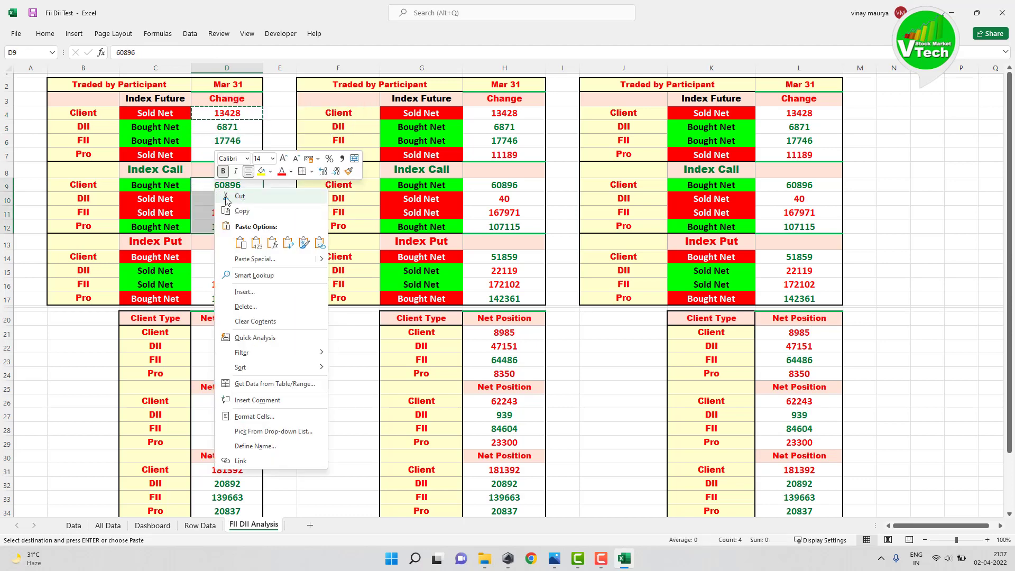
click(240, 238)
drag(236, 252, 232, 300)
right_click(224, 255)
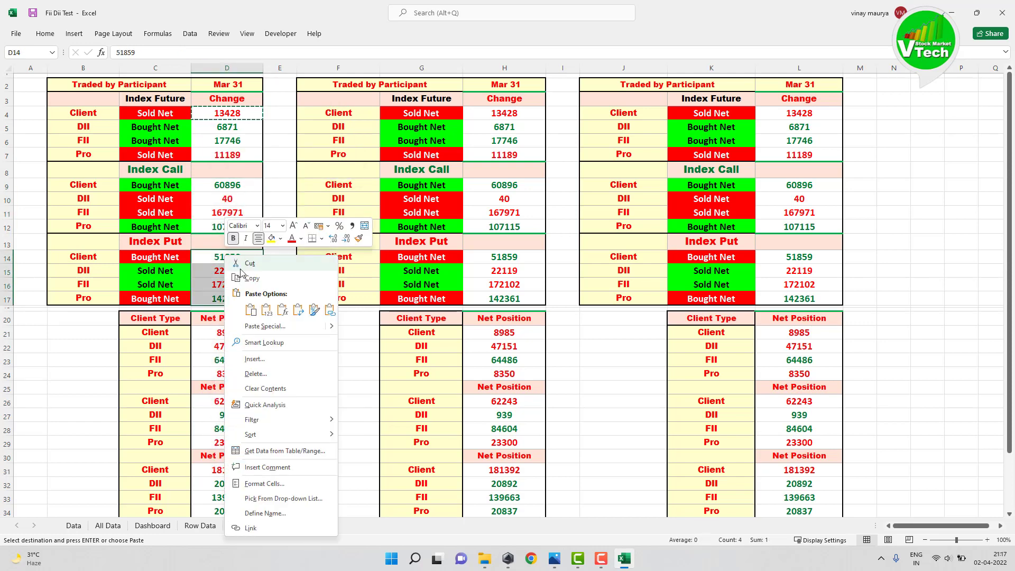
click(249, 306)
click(264, 270)
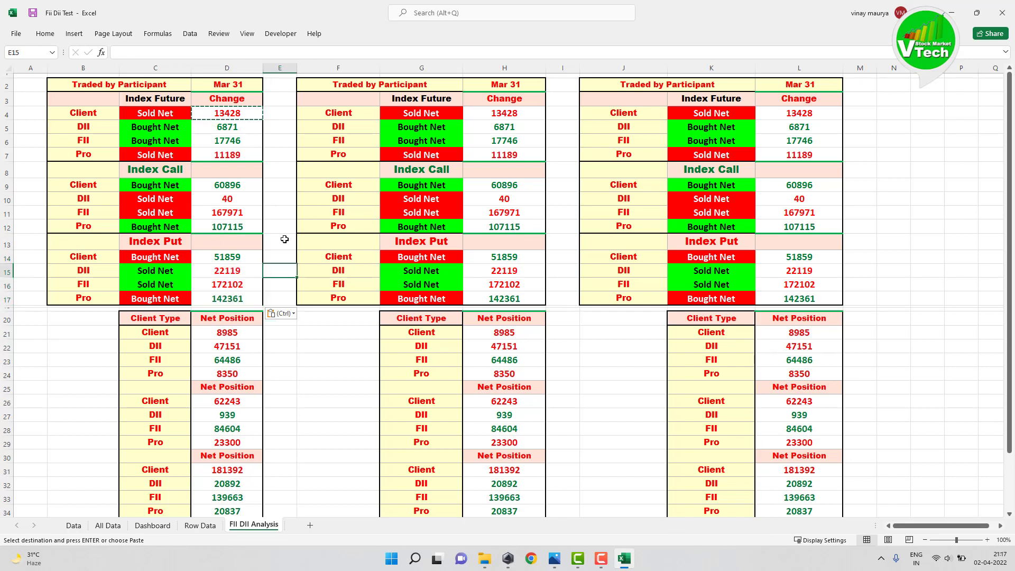
- In H4 of the second table, enter the Client index future change formula ='Row Data'!J3-'Row Data'!L3
click(513, 116)
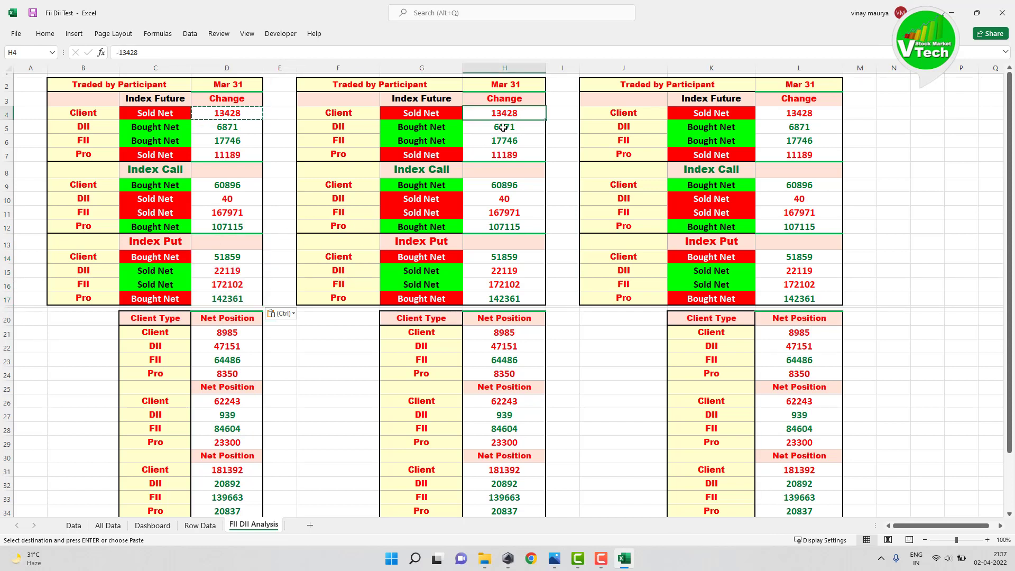
text(=)
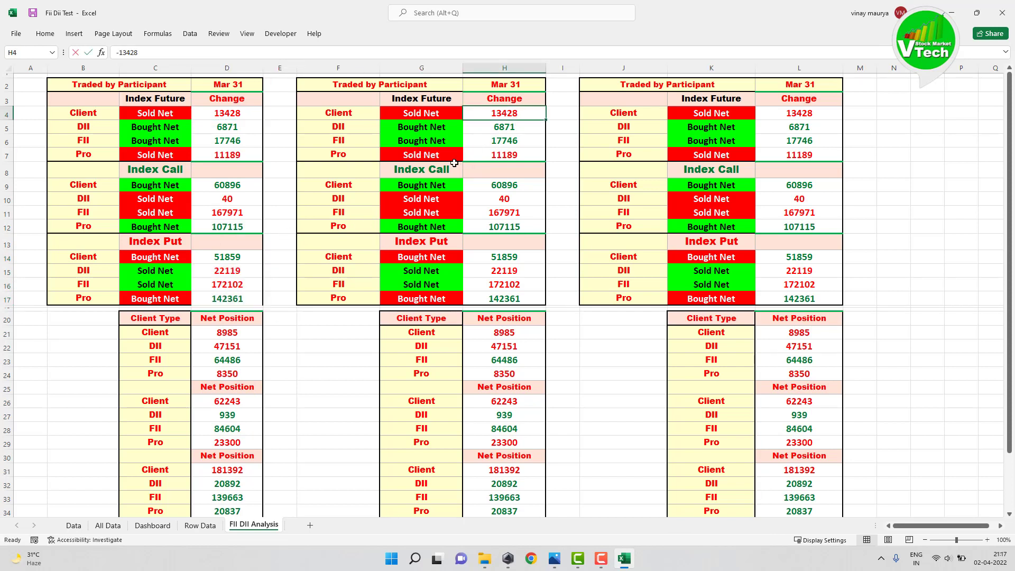
click(193, 525)
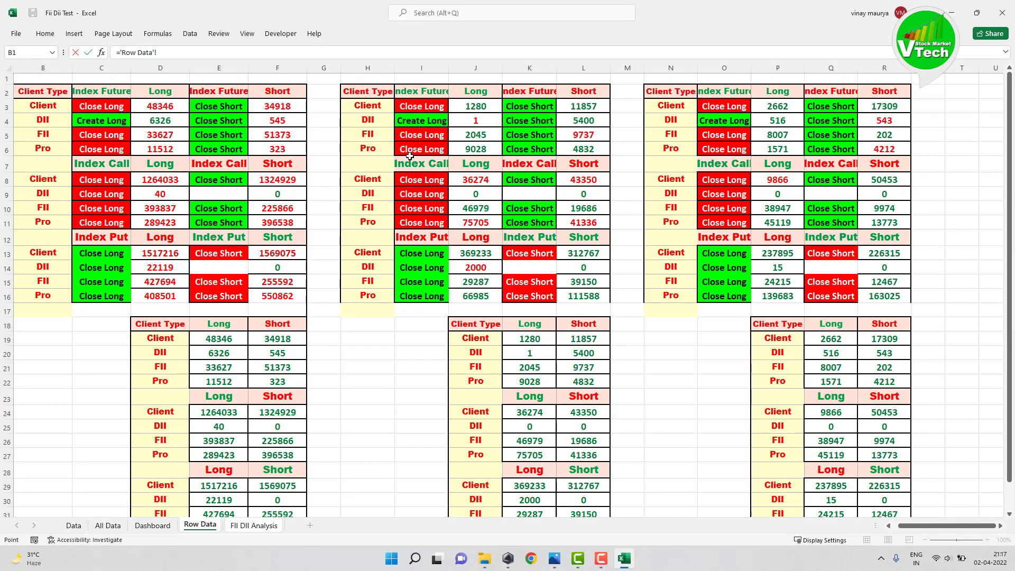
click(477, 102)
text(-)
click(580, 116)
click(580, 106)
key(Return)
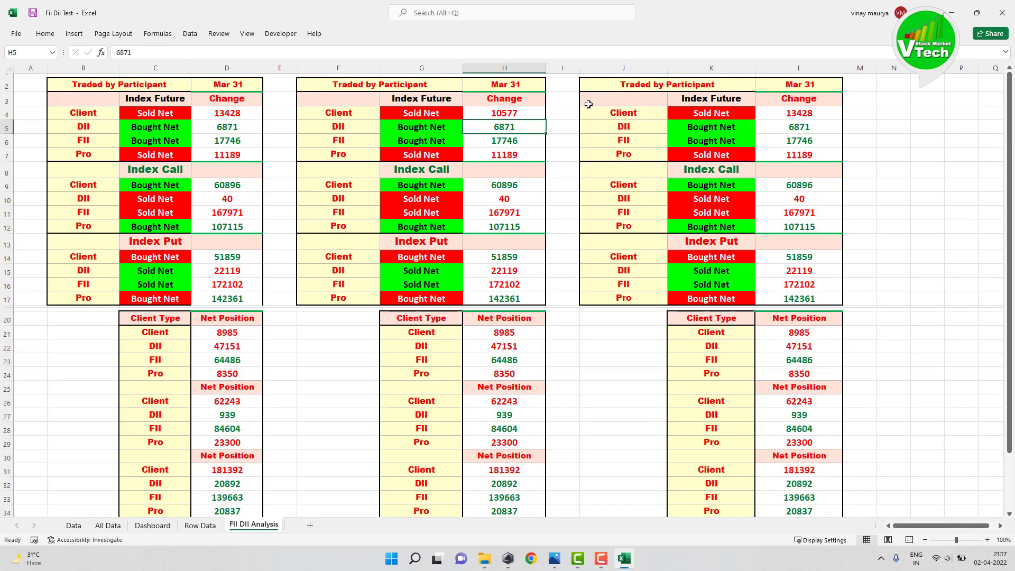
- Copy the H4 formula to the remaining Change cells of the second table: H5:H7, H9:H12 and H14:H17
click(515, 111)
right_click(515, 112)
click(528, 135)
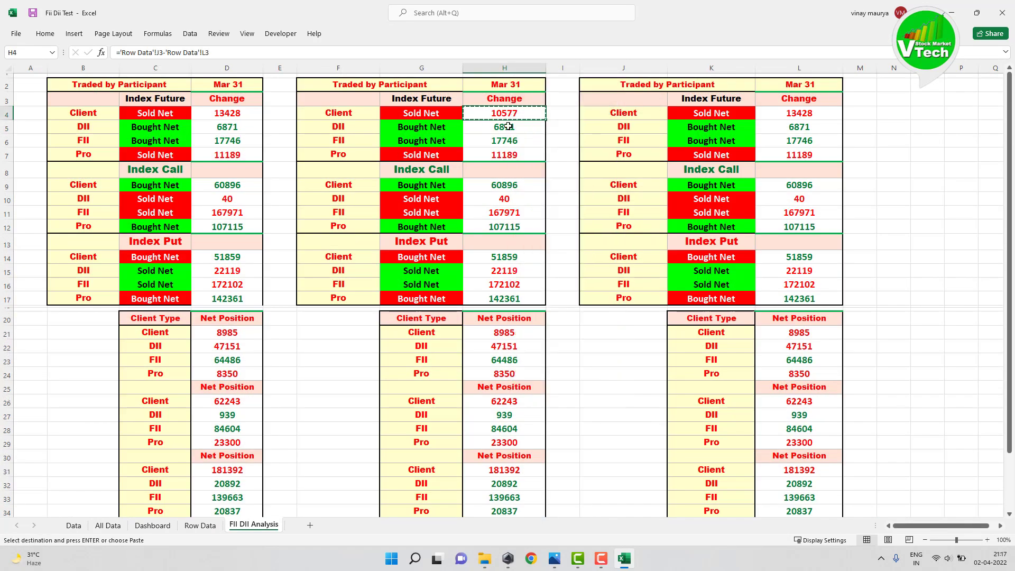
drag(504, 127, 508, 148)
right_click(507, 148)
click(521, 179)
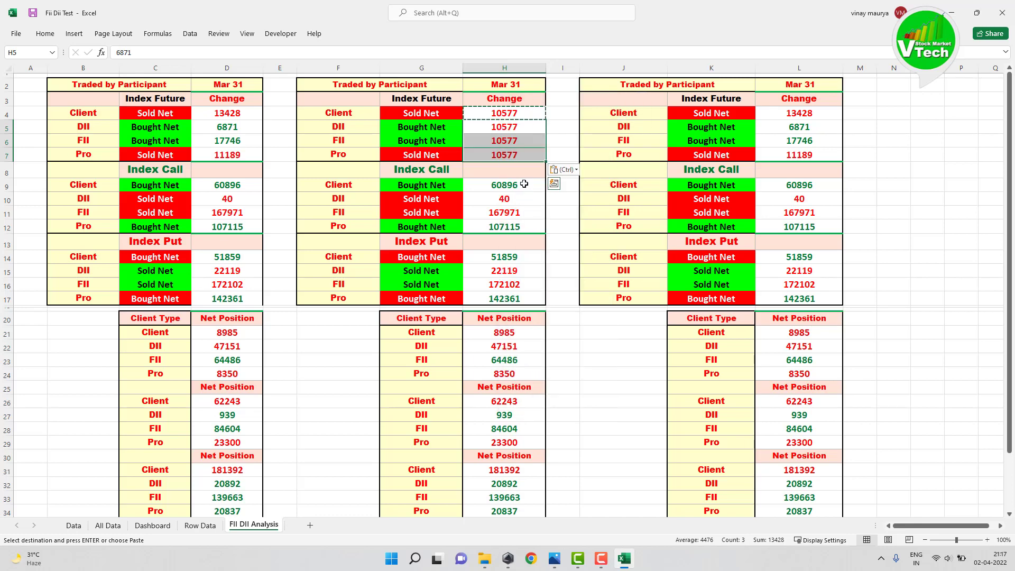
drag(500, 187, 505, 299)
right_click(491, 191)
click(513, 244)
right_click(497, 261)
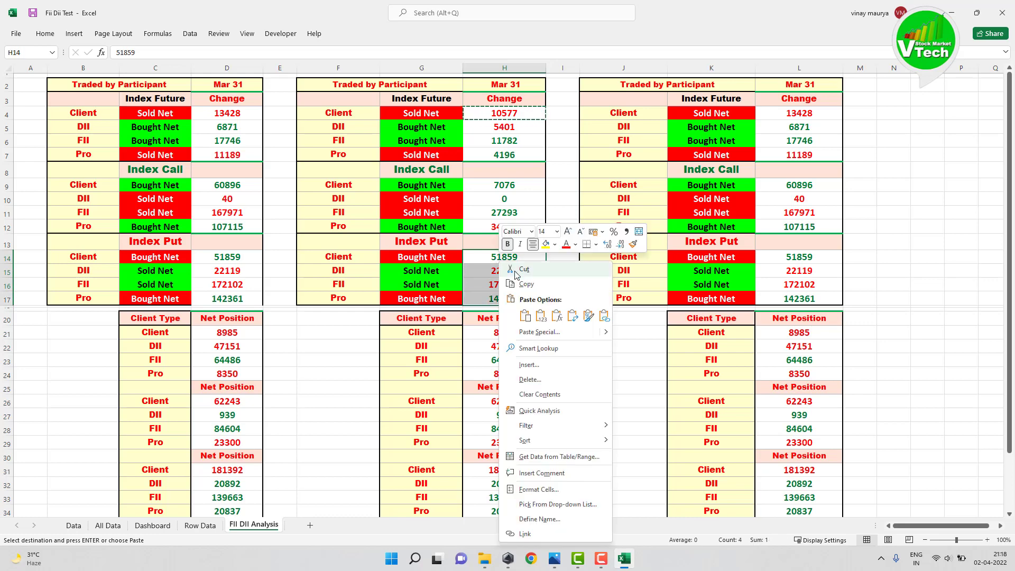
click(523, 315)
- In L4 of the third table, enter the Client index future change formula ='Row Data'!P3-'Row Data'!R3
click(799, 112)
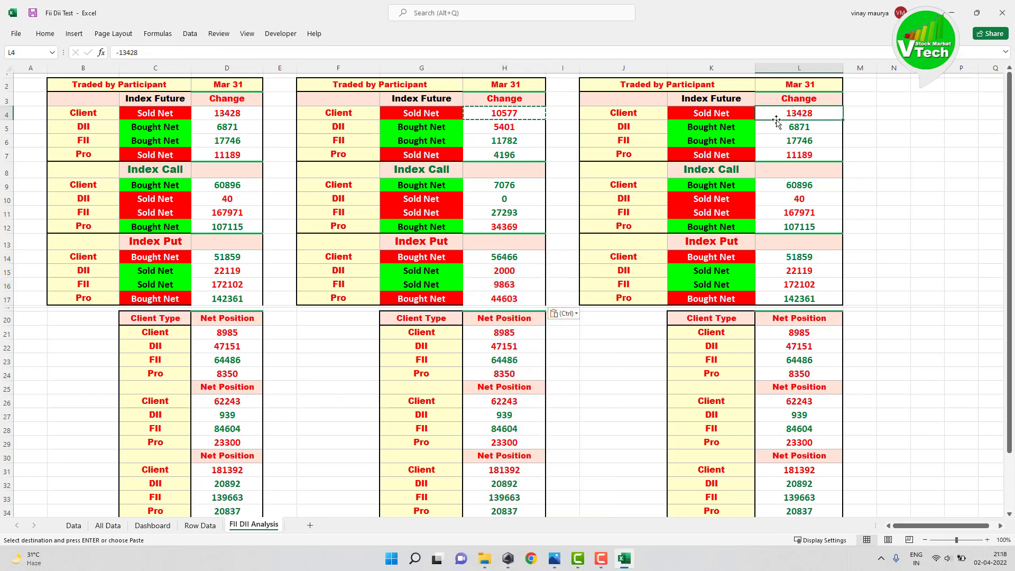
text(=)
click(201, 526)
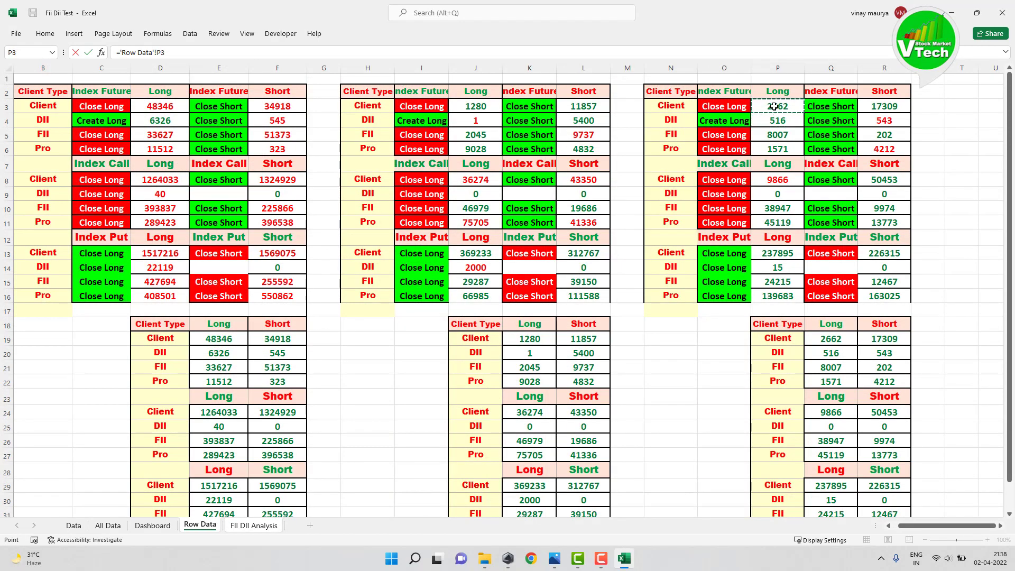
click(860, 109)
key(Return)
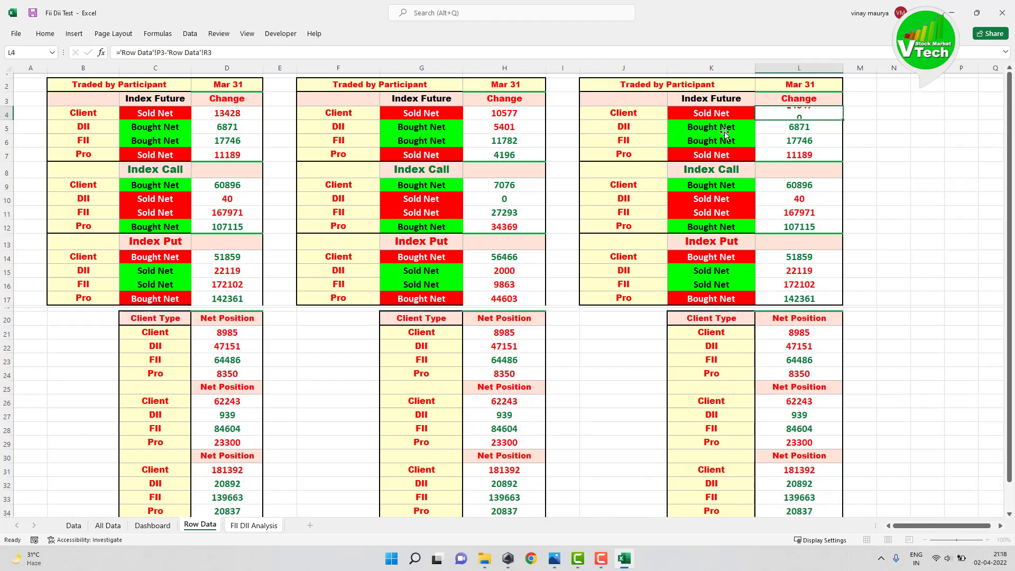
- Copy the L4 formula to the remaining Change cells of the third table: L5:L7, L9:L12 and L14:L17
right_click(810, 113)
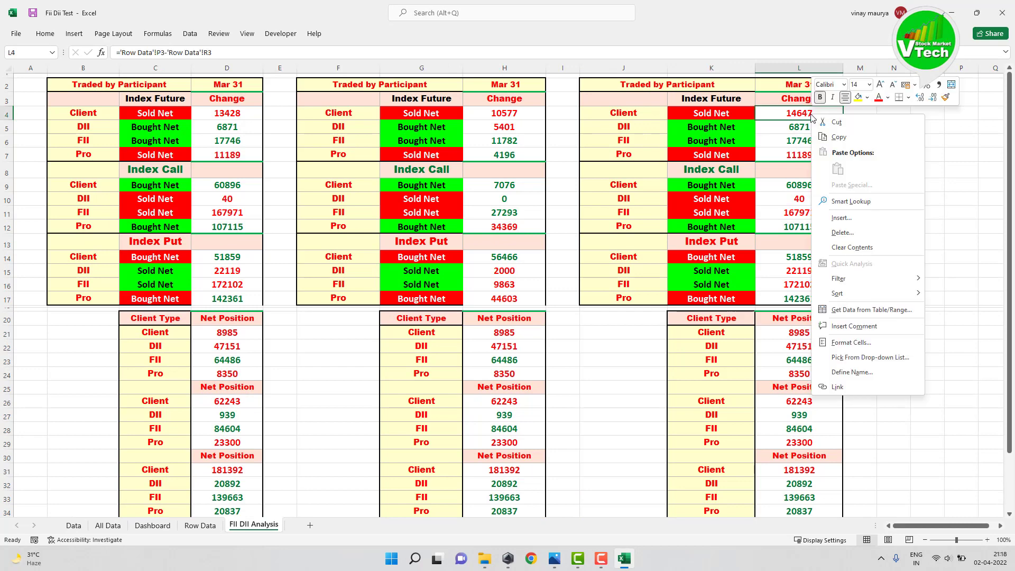
click(835, 139)
drag(803, 130, 798, 299)
right_click(796, 137)
click(817, 154)
right_click(794, 196)
click(818, 251)
right_click(797, 270)
click(822, 320)
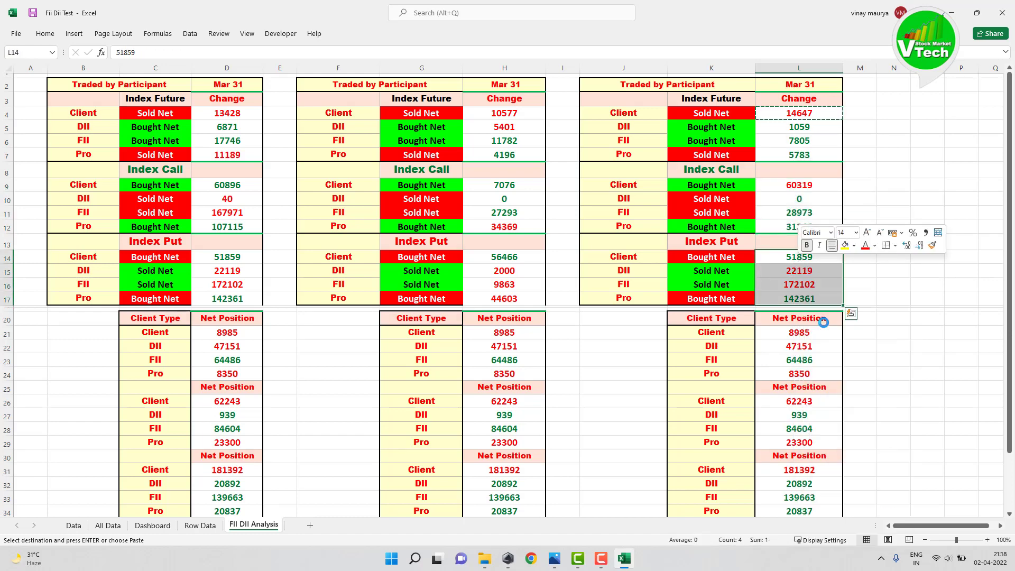
- Copy the Index Future, Index Call and Index Put column M3:M17 from the Dashboard sheet to D20:D34 of FII DII Analysis
click(897, 284)
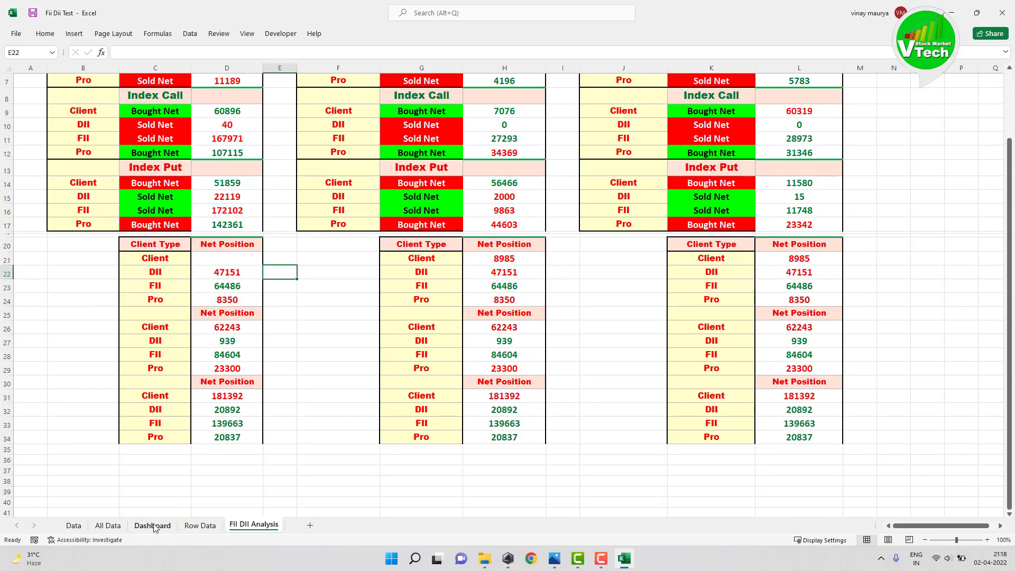
click(152, 525)
drag(659, 132, 658, 381)
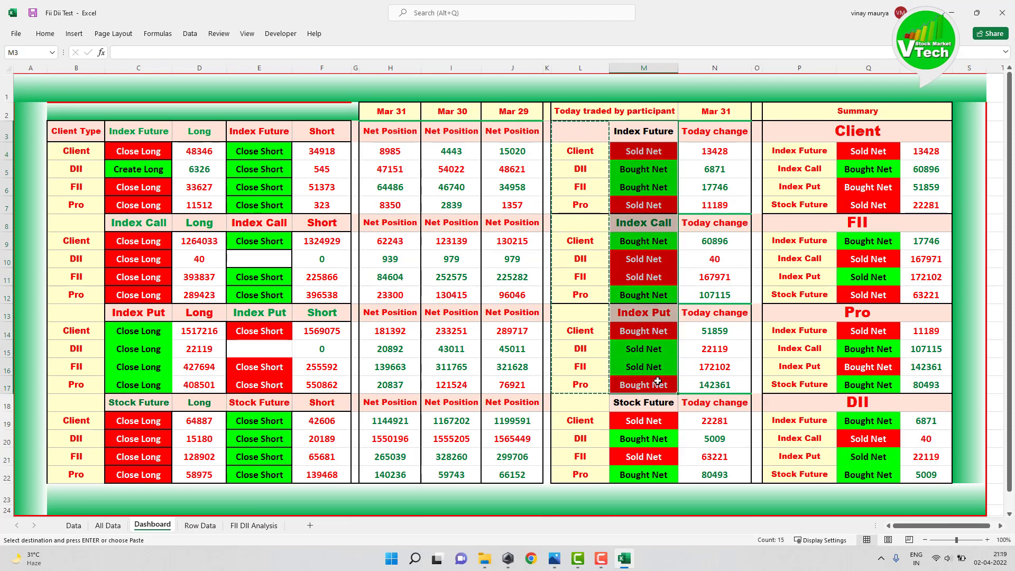
click(254, 525)
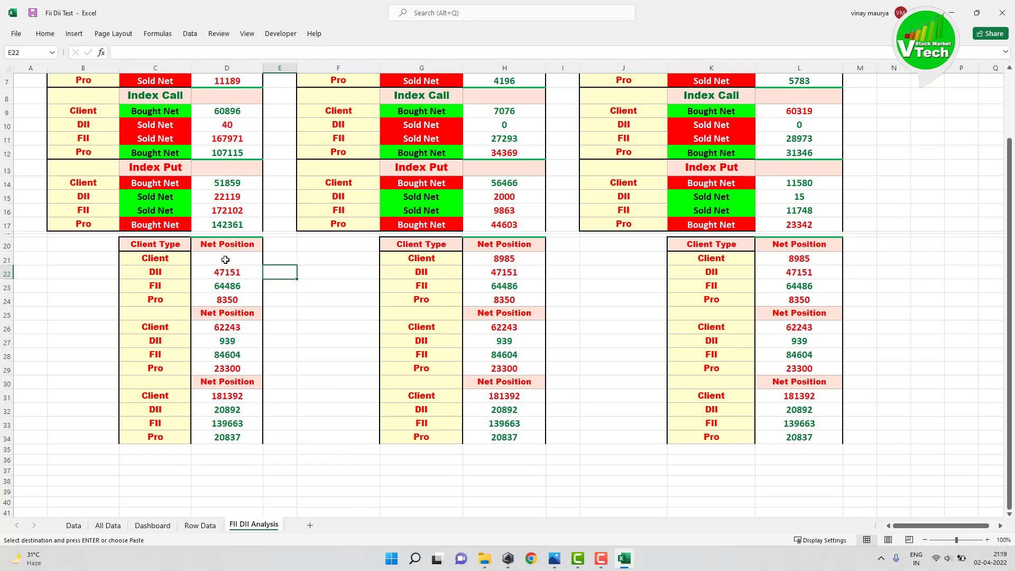
click(210, 244)
right_click(210, 244)
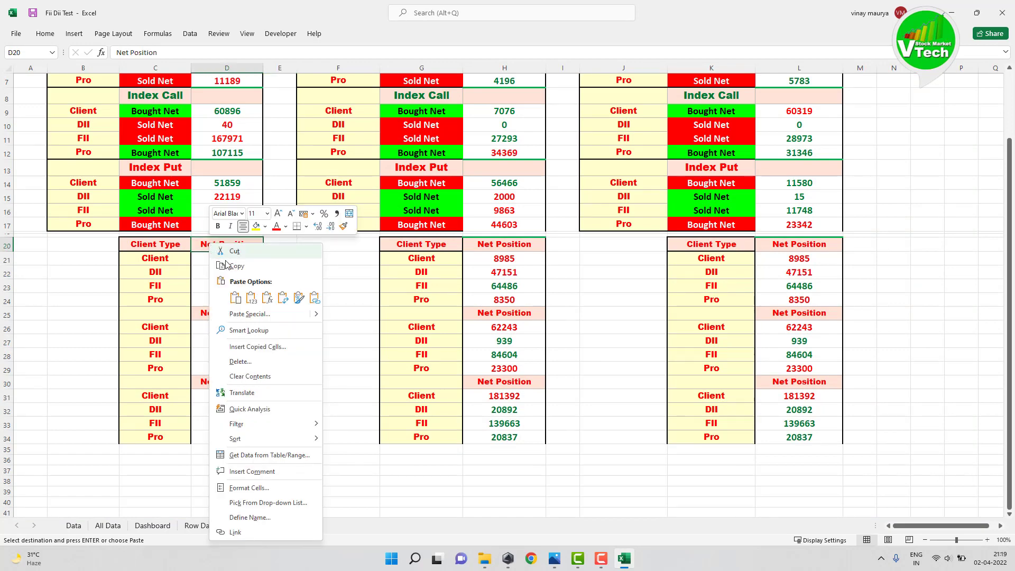
click(240, 300)
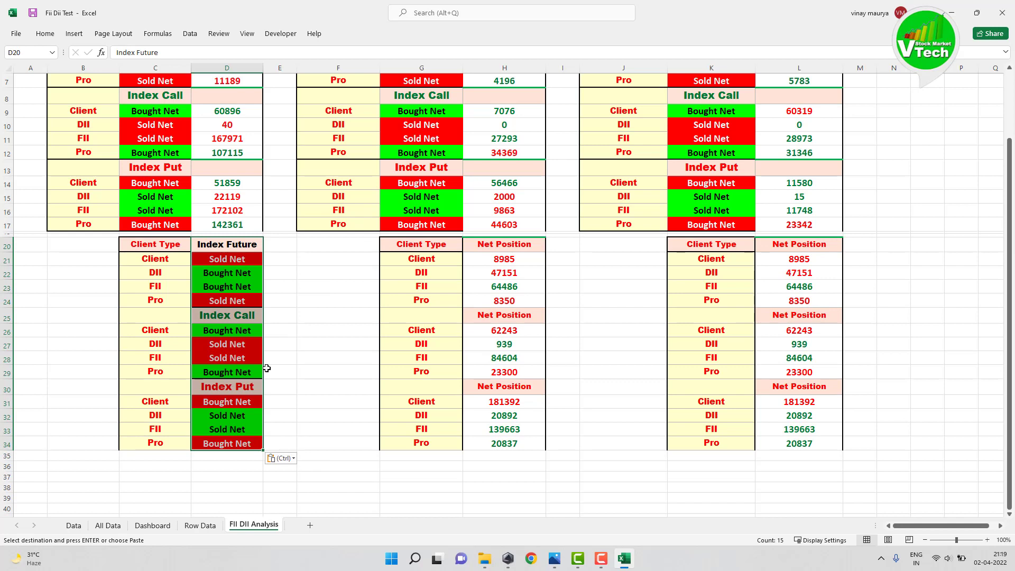
- Copy the second table's net position values H21:H24 into the first table's Index Future cells D21:D24
drag(503, 259, 503, 299)
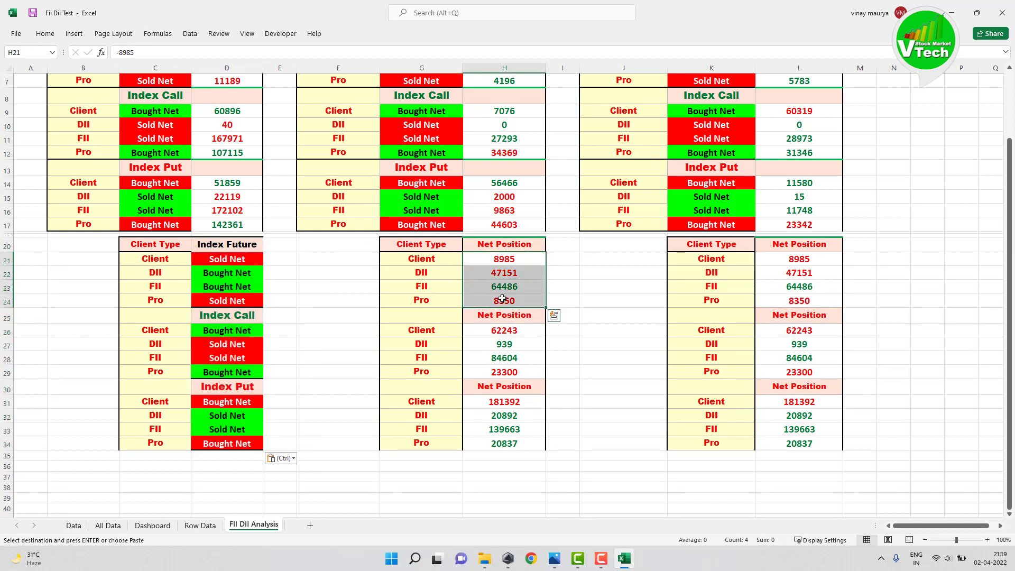
key(ctrl+c)
drag(236, 258, 233, 299)
right_click(229, 278)
click(254, 300)
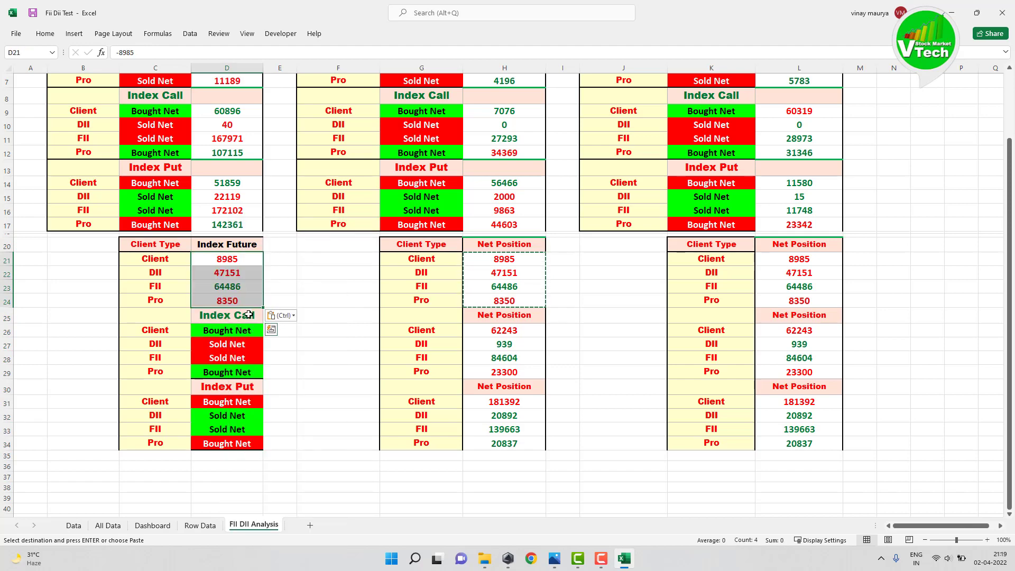
- Paste the copied net position values into the first table's Index Call cells D26:D29 and Index Put cells D31:D34
drag(226, 334, 227, 371)
right_click(223, 352)
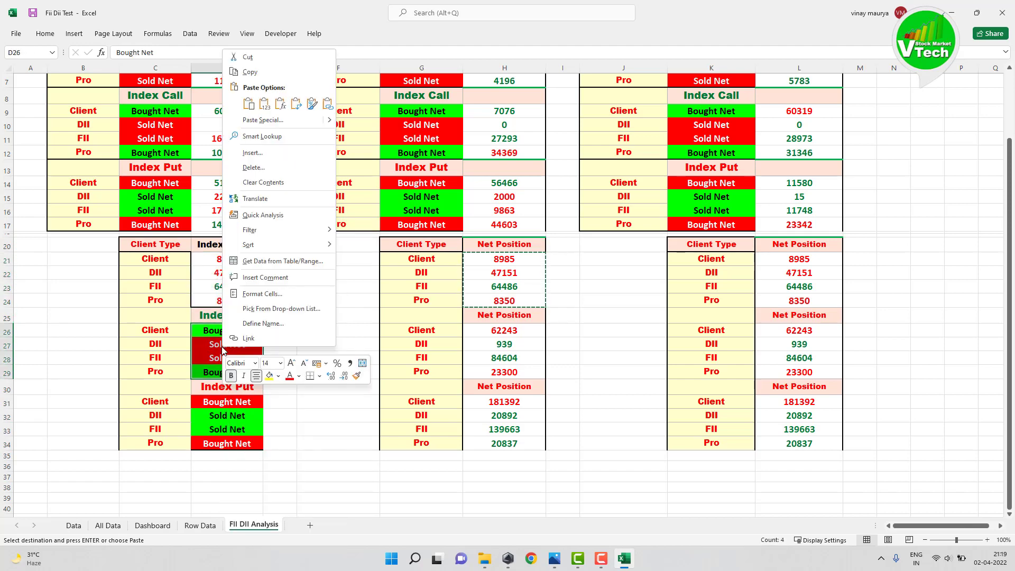
click(264, 103)
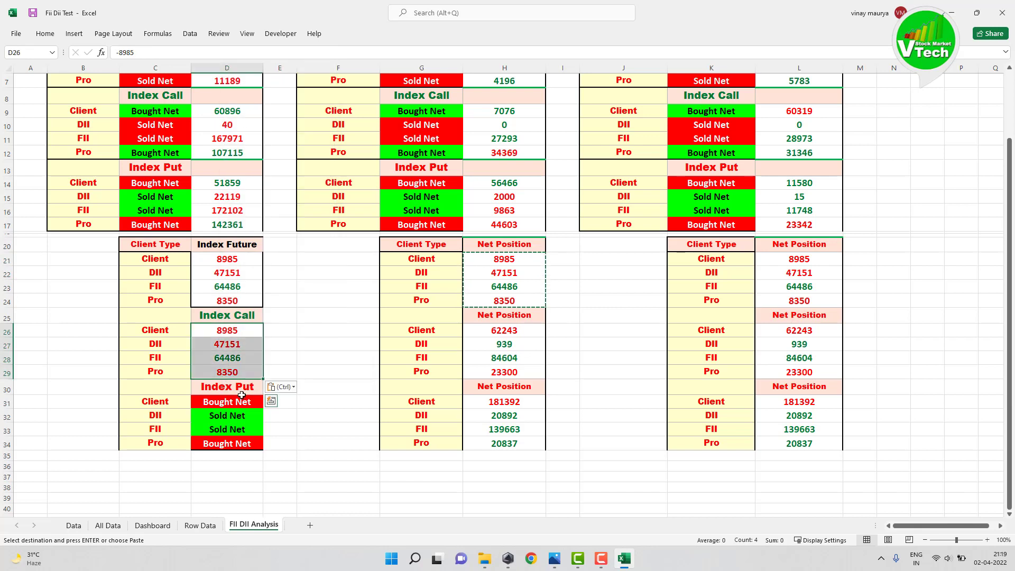
drag(220, 400, 225, 444)
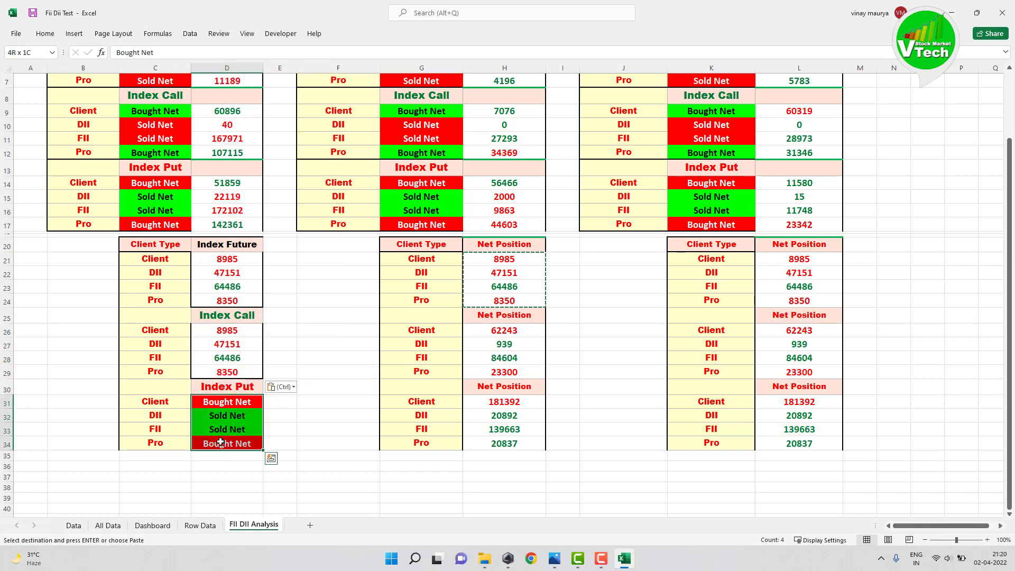
right_click(225, 444)
click(247, 198)
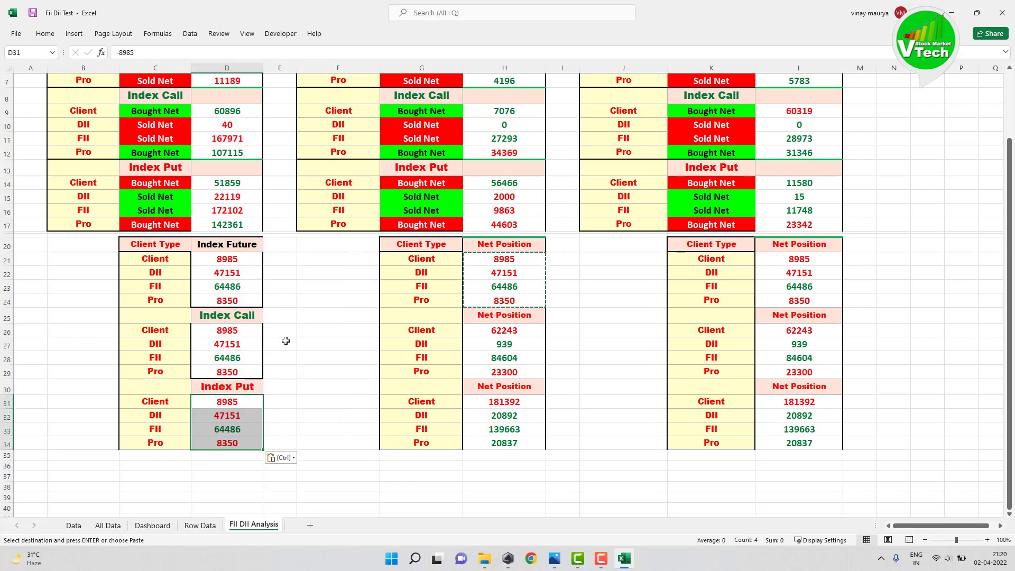
click(330, 379)
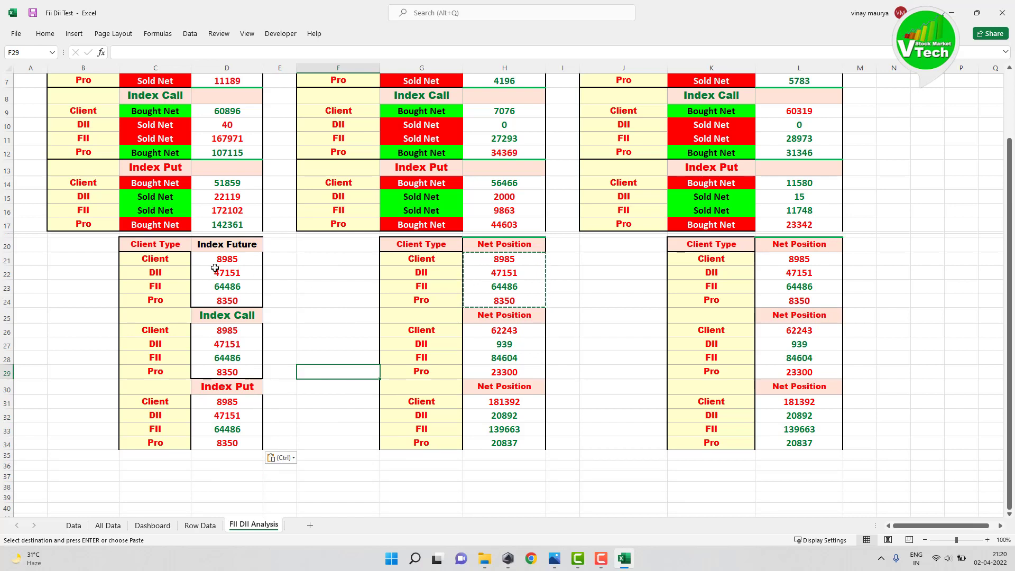
- Copy the first net position table C20:D34 over the second net position table at G20:H34
drag(173, 252, 230, 437)
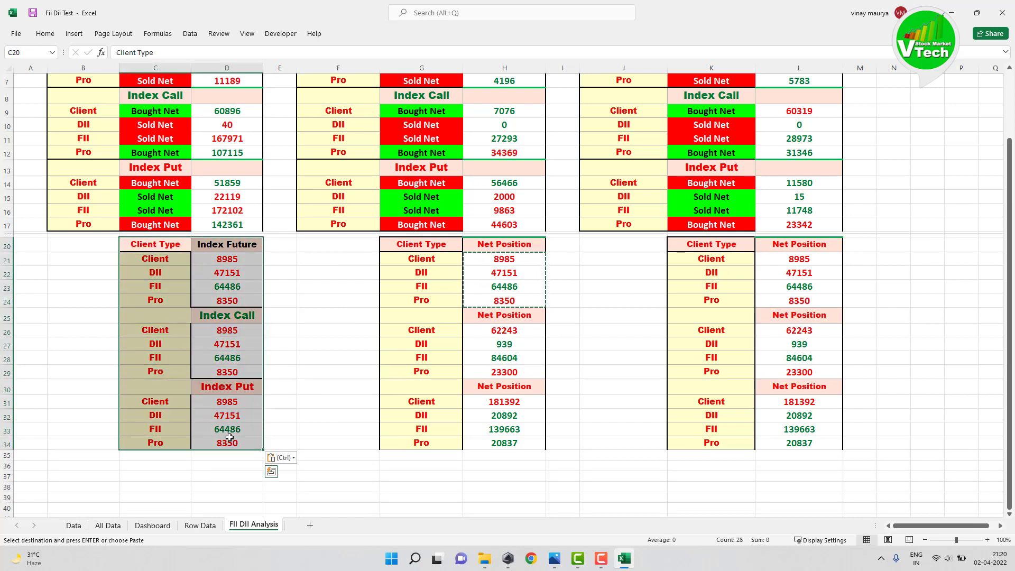
key(ctrl+c)
drag(419, 249, 494, 434)
drag(402, 247, 497, 445)
right_click(416, 267)
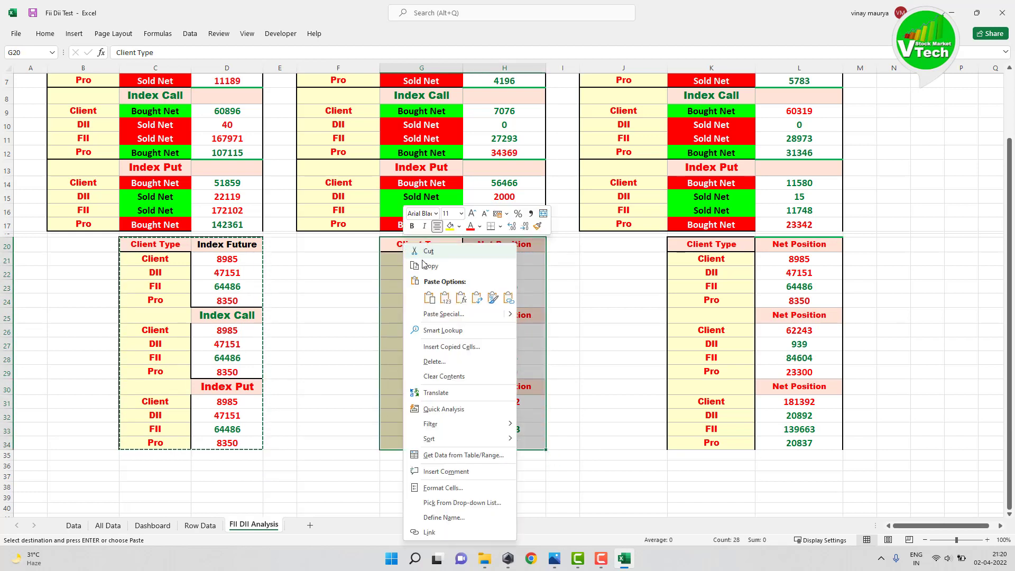
click(426, 292)
- Paste the copied net position table over the third net position table at K20:L34
drag(708, 245, 795, 443)
right_click(695, 257)
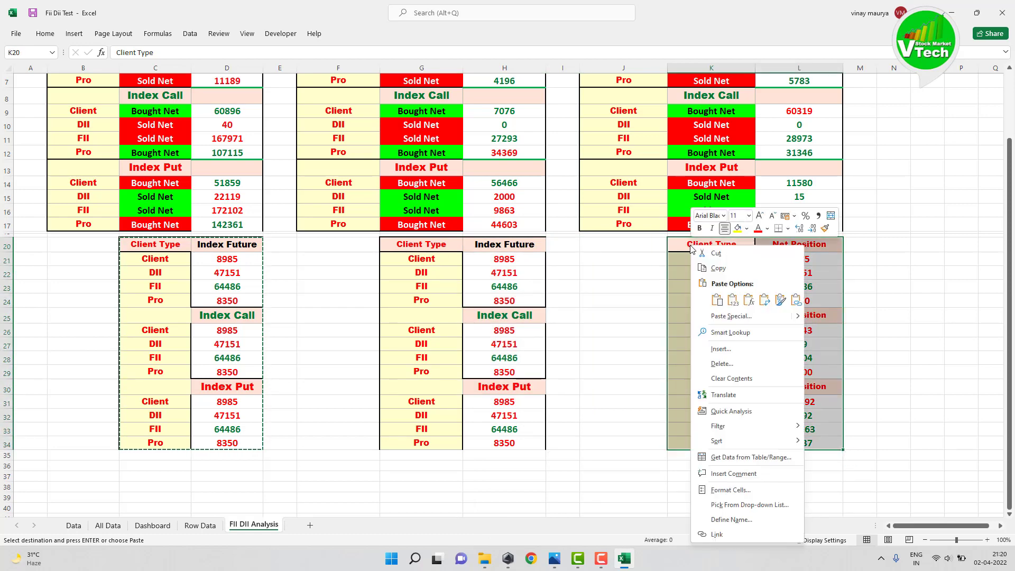
click(716, 298)
click(572, 298)
scroll(634, 374, up, 2)
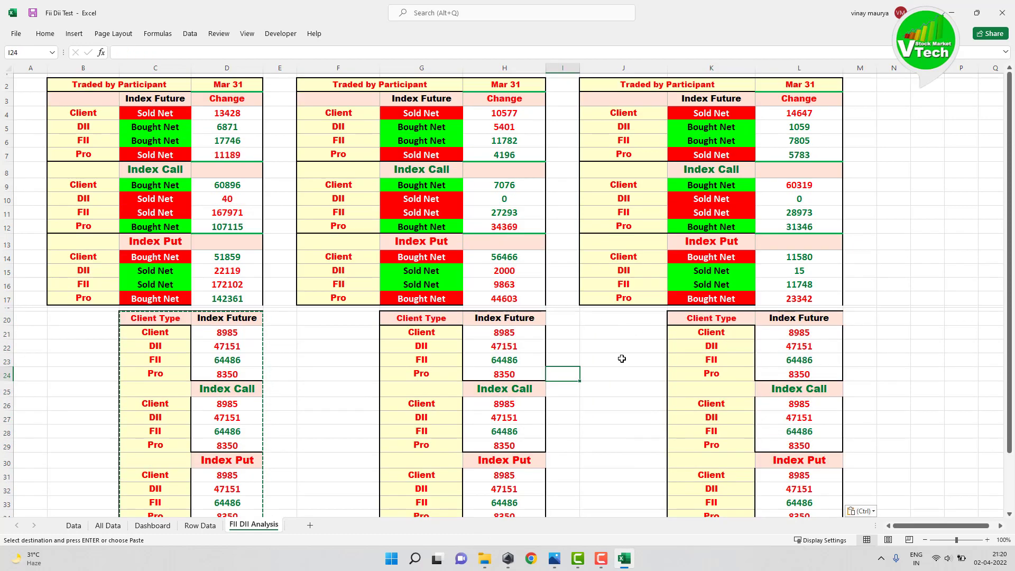
scroll(266, 345, up, 1)
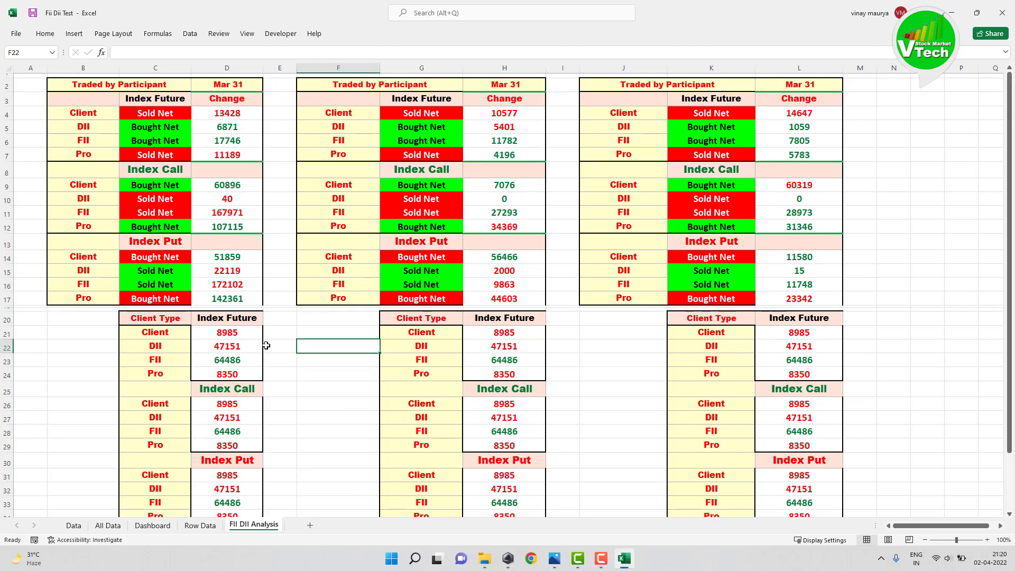
- In D21, enter the Client index future net position formula ='All Data'!D6-'All Data'!E6
click(237, 332)
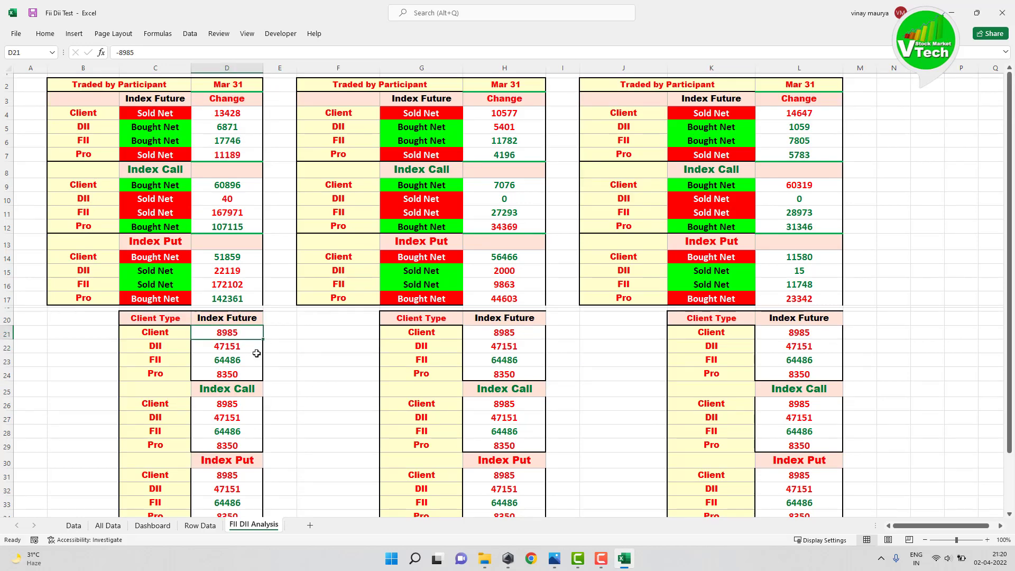
text(=)
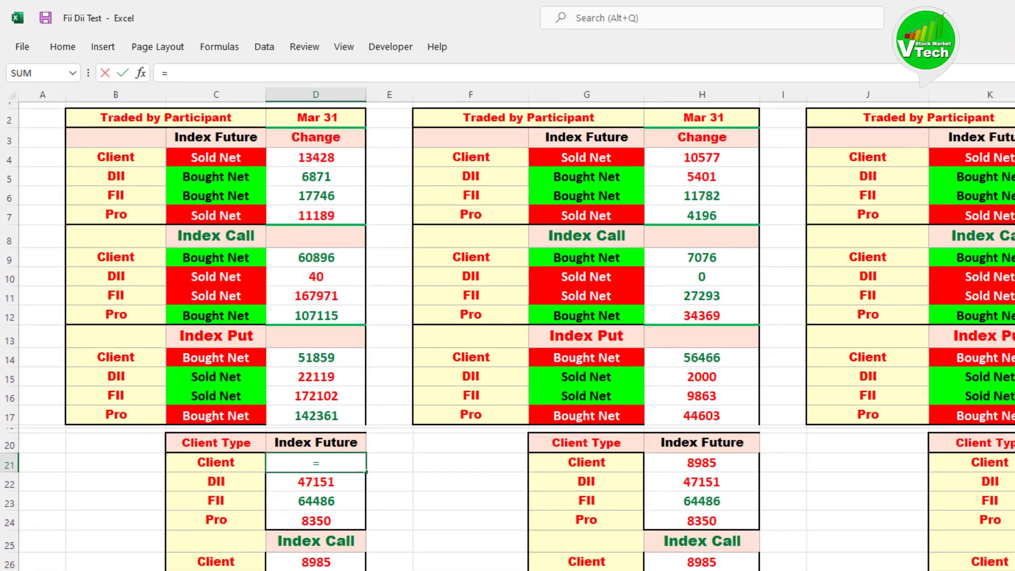
click(107, 525)
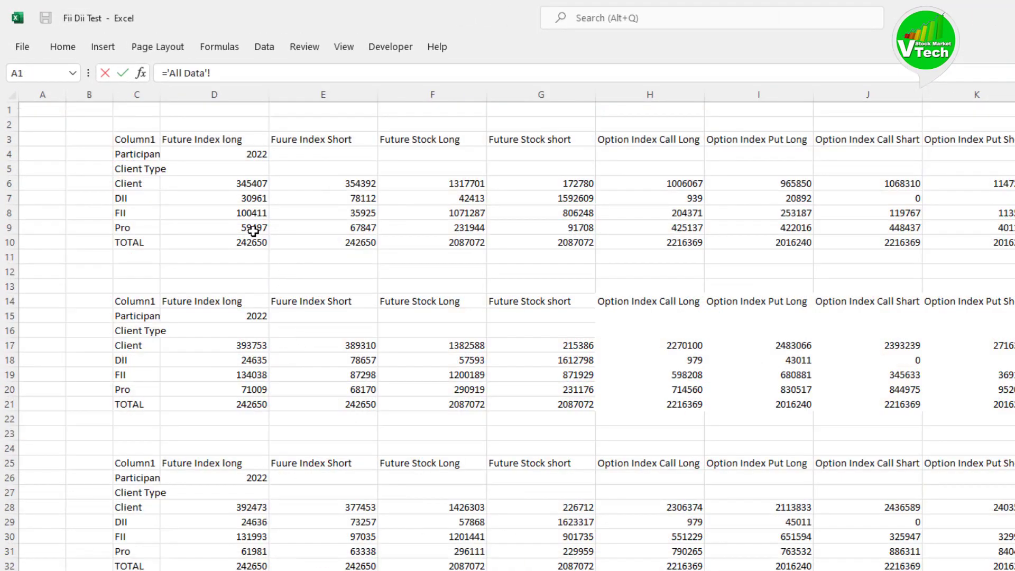
click(253, 183)
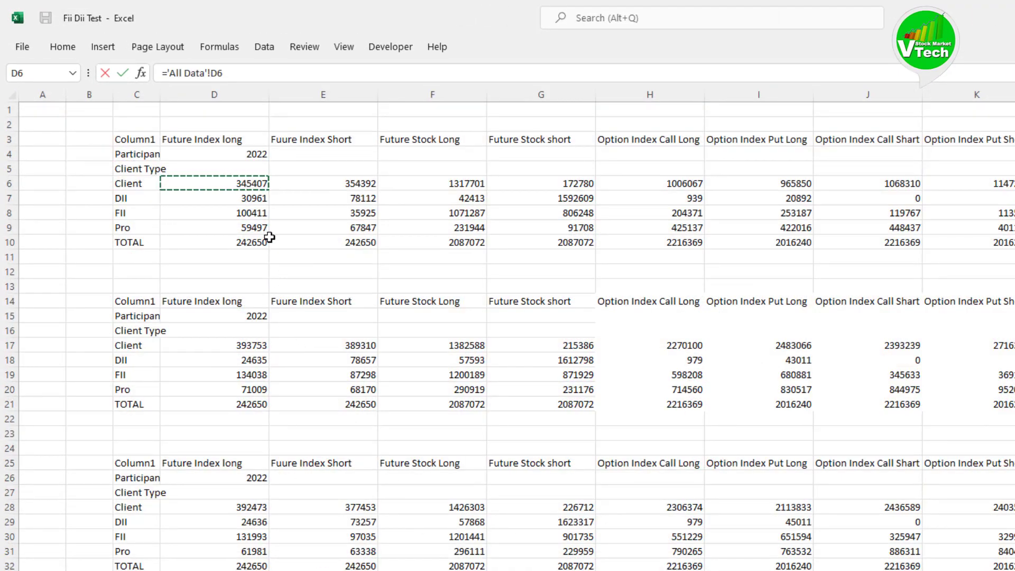
text(-)
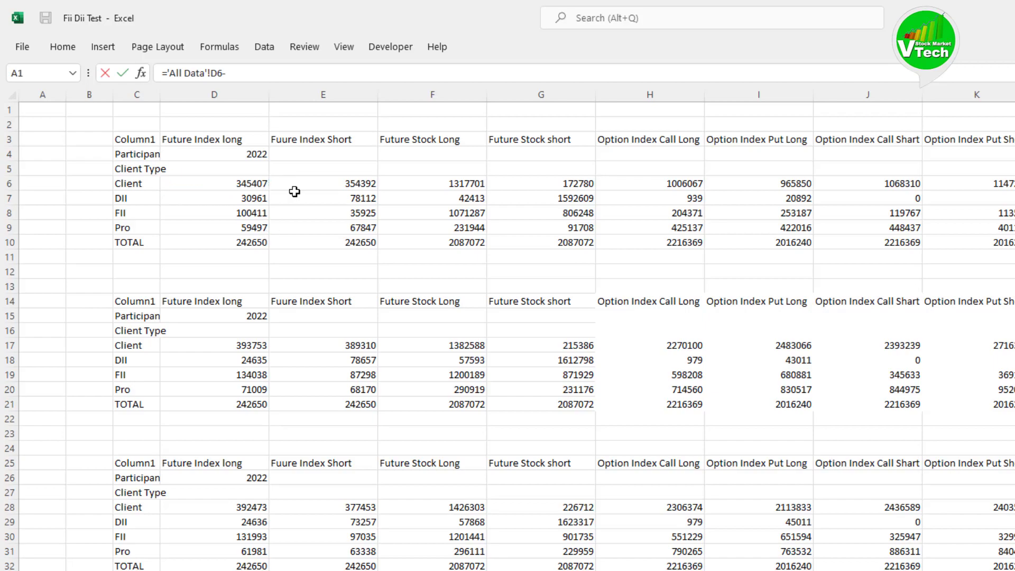
click(360, 182)
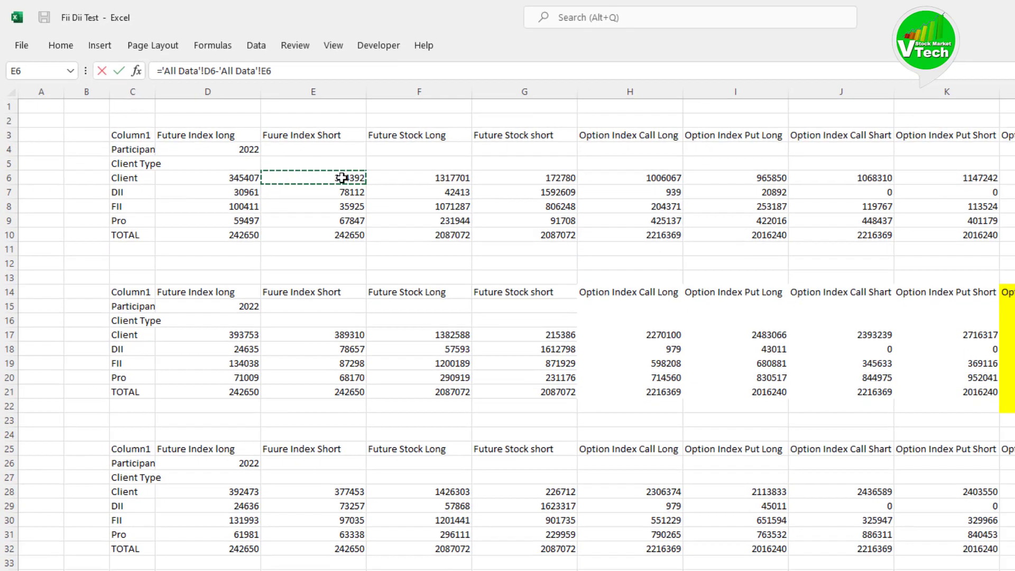
key(Return)
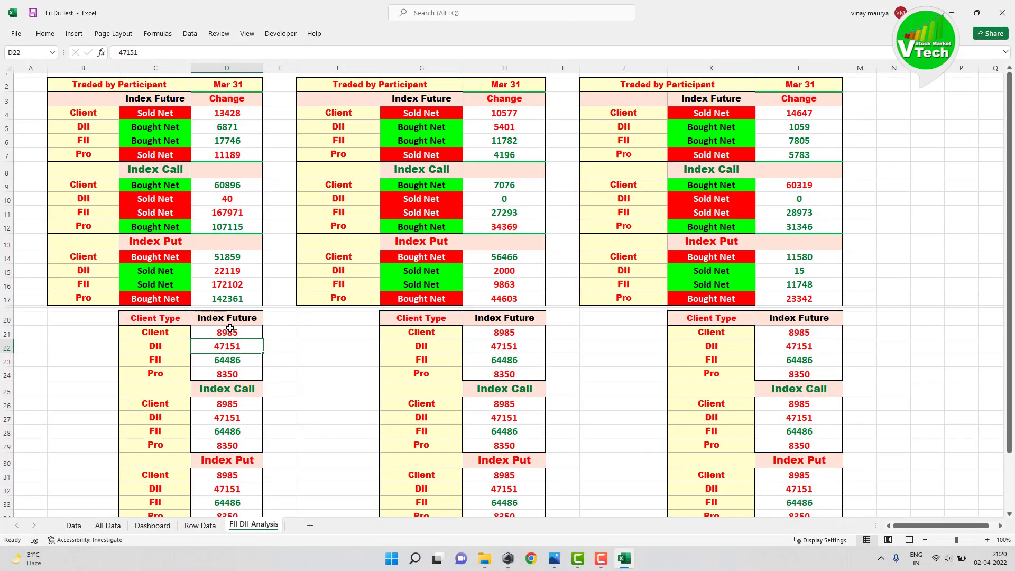
- Copy the D21 formula to the DII, FII and Pro index future cells D22:D24
click(229, 328)
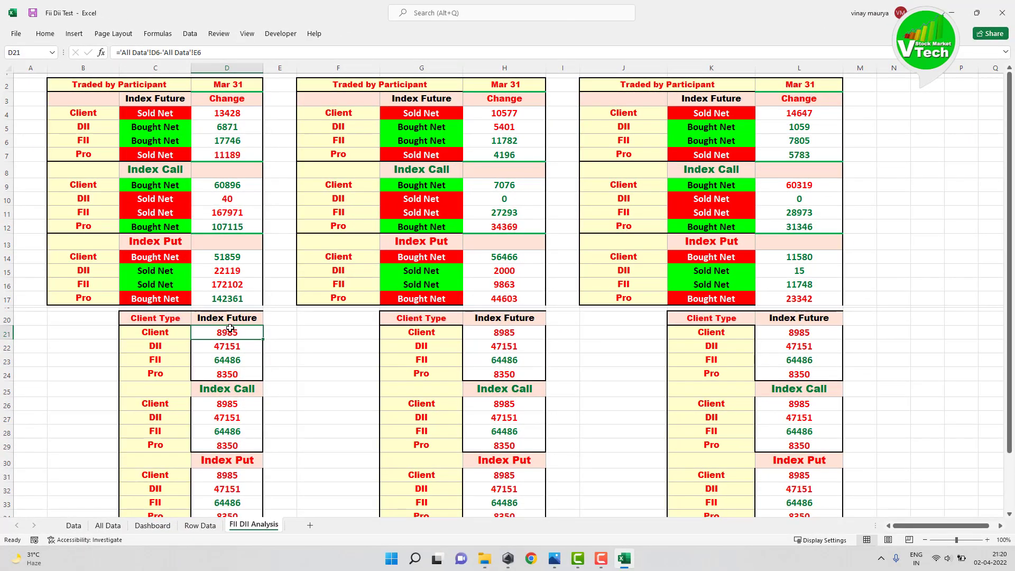
right_click(232, 332)
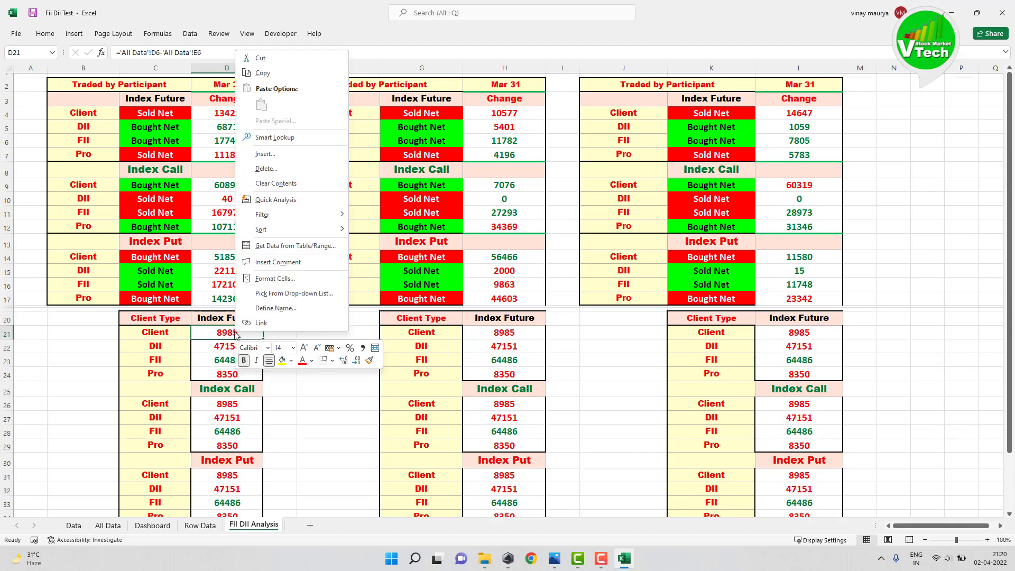
click(264, 76)
drag(230, 346, 231, 374)
right_click(229, 365)
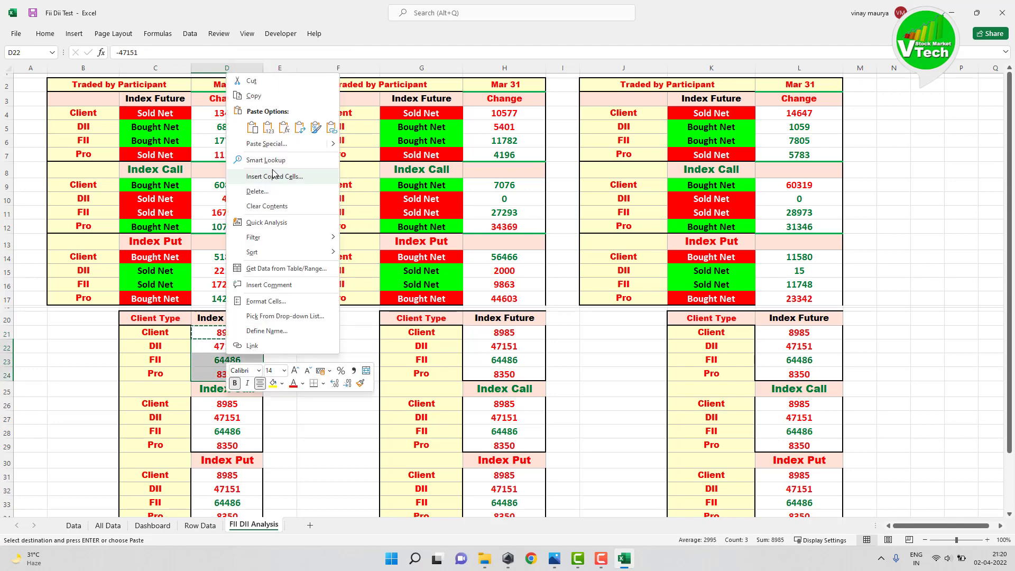
click(255, 131)
- In D26, enter the Client index call net position formula ='All Data'!H6-'All Data'!J6
click(227, 388)
click(225, 404)
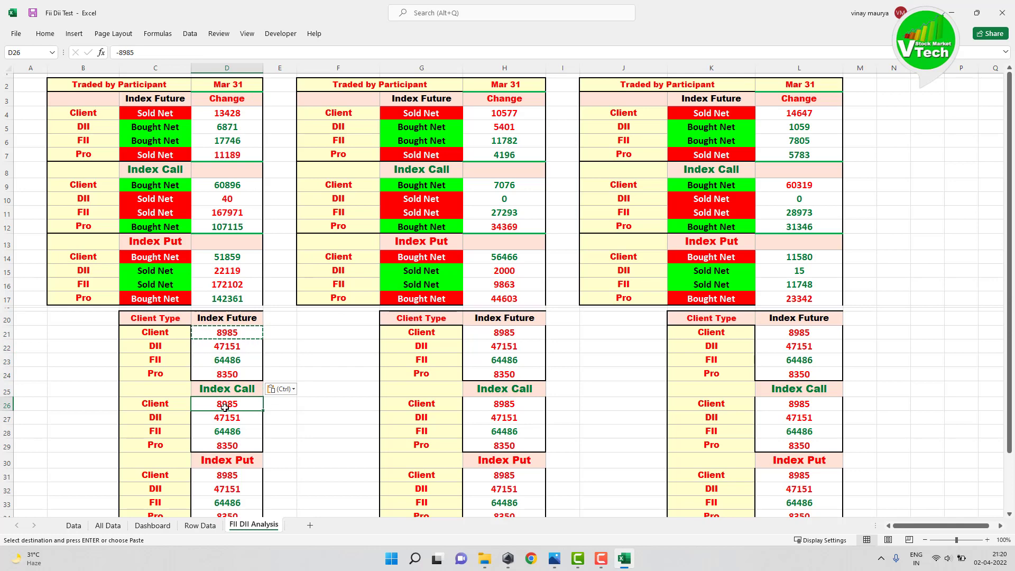
text(=)
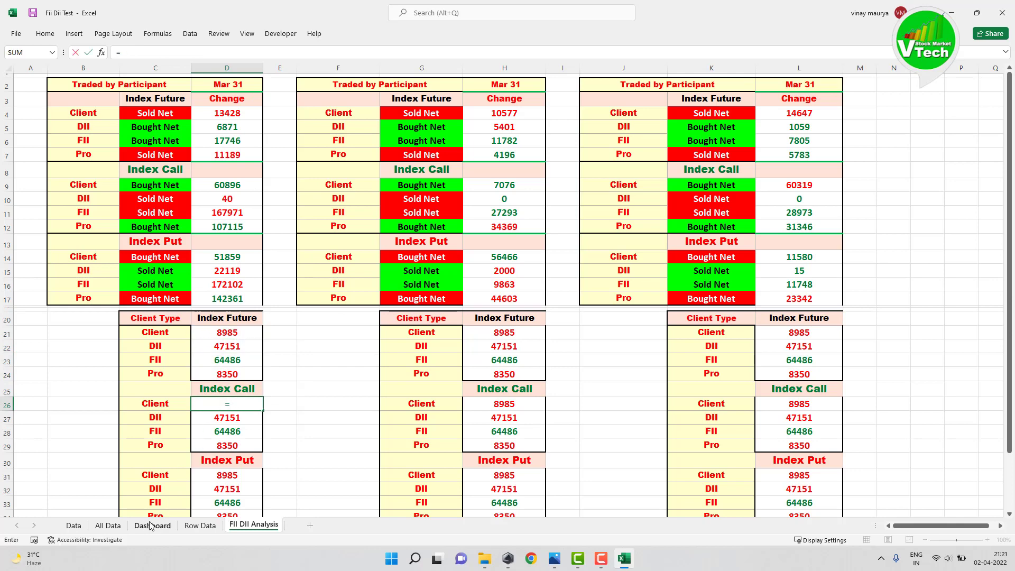
click(107, 524)
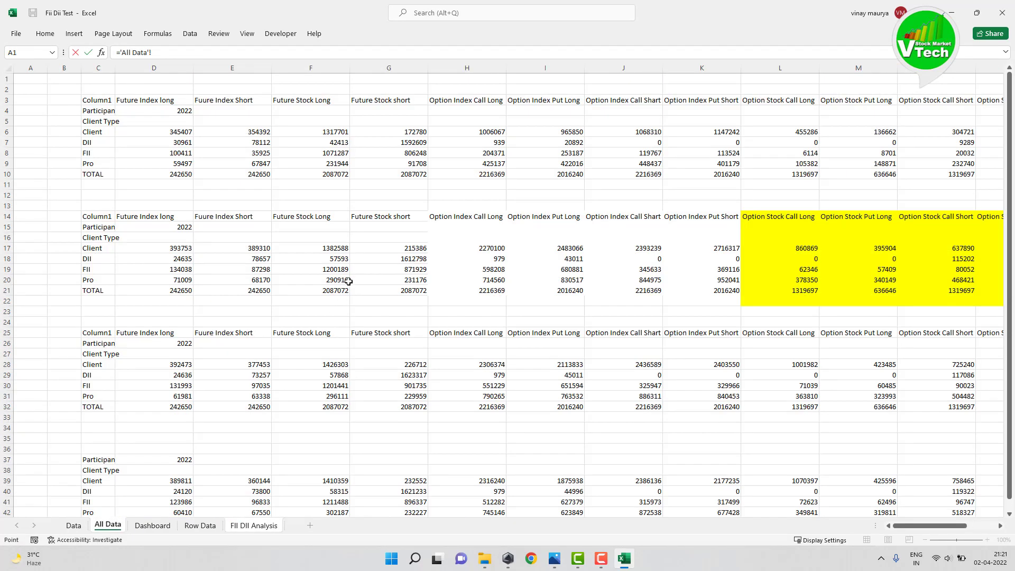
click(492, 131)
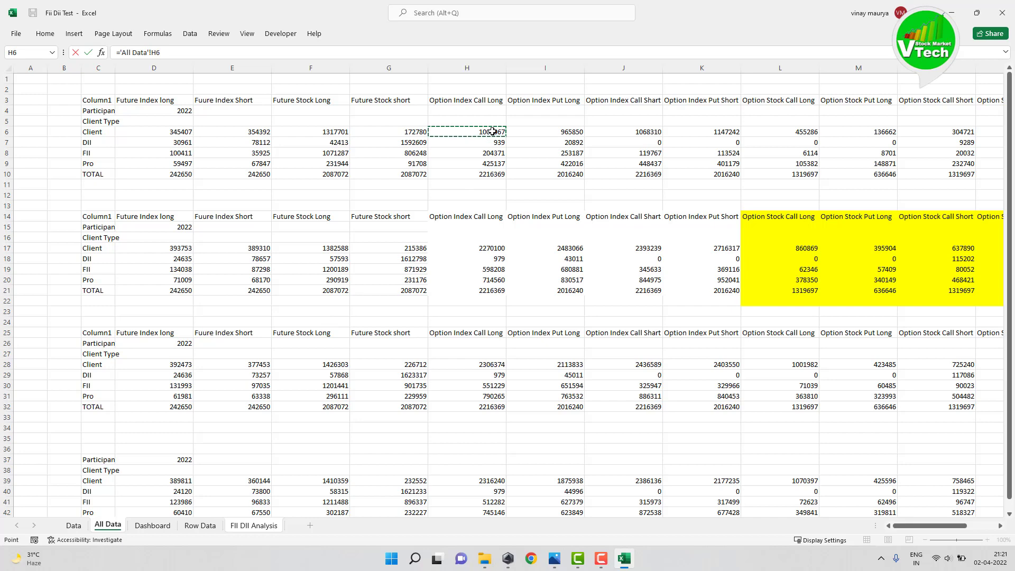
text(-)
click(648, 133)
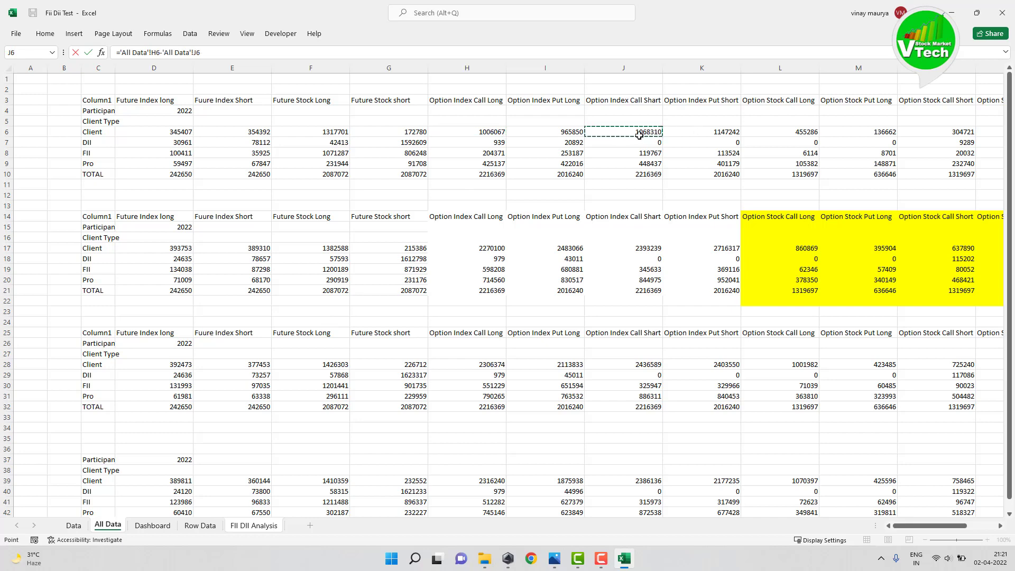
key(Return)
- Copy the D26 formula to the DII, FII and Pro index call cells D27:D29
right_click(218, 403)
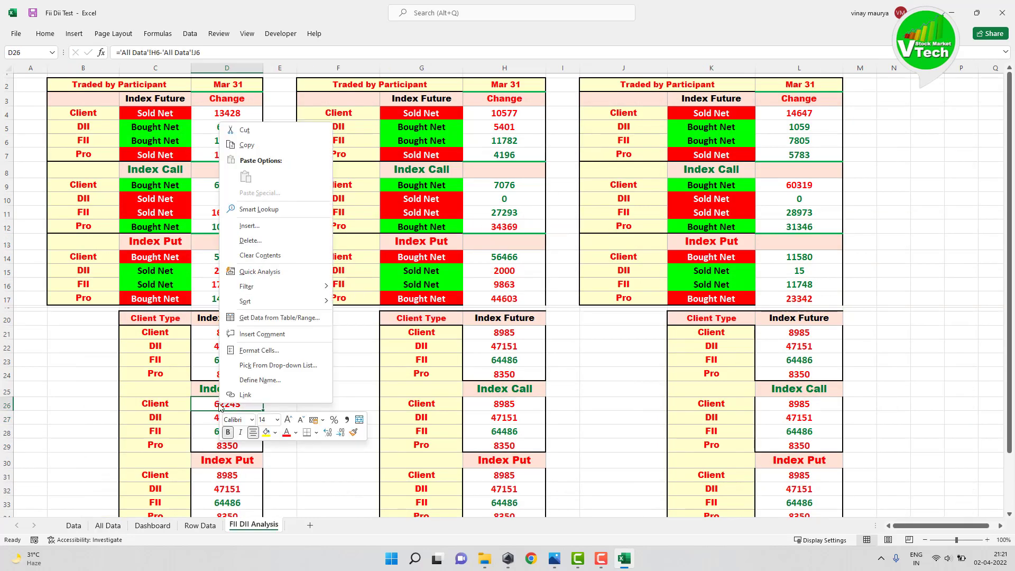
click(249, 144)
drag(222, 417, 227, 445)
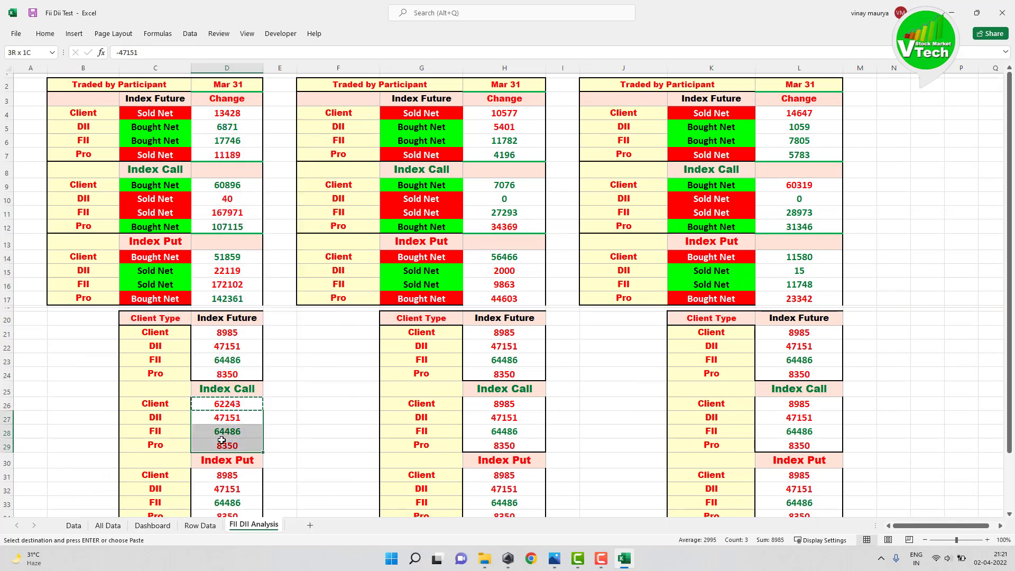
right_click(227, 445)
click(253, 225)
scroll(248, 374, down, 2)
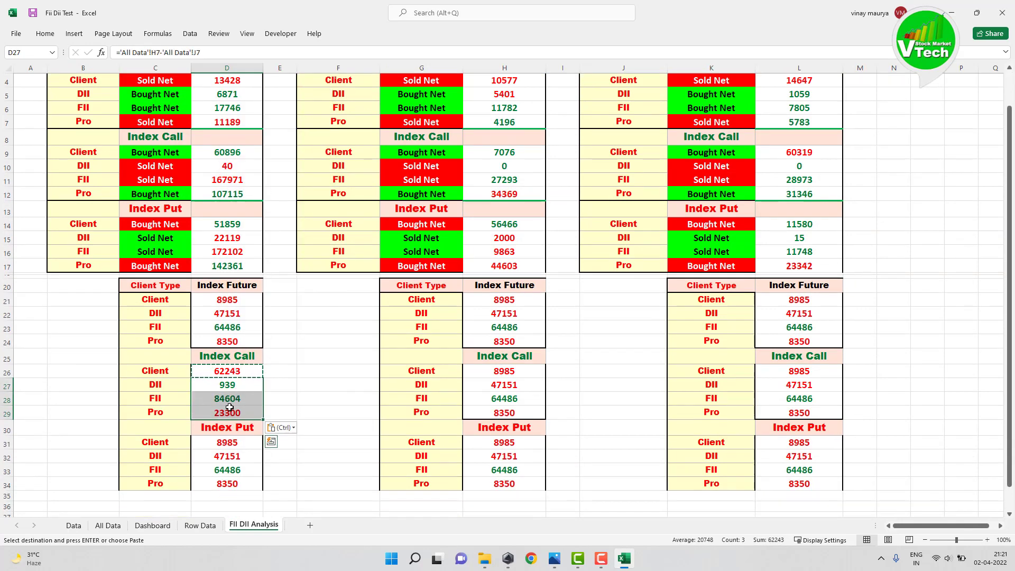
- In D31, enter the Client index put net position formula ='All Data'!I6-'All Data'!K6
click(220, 403)
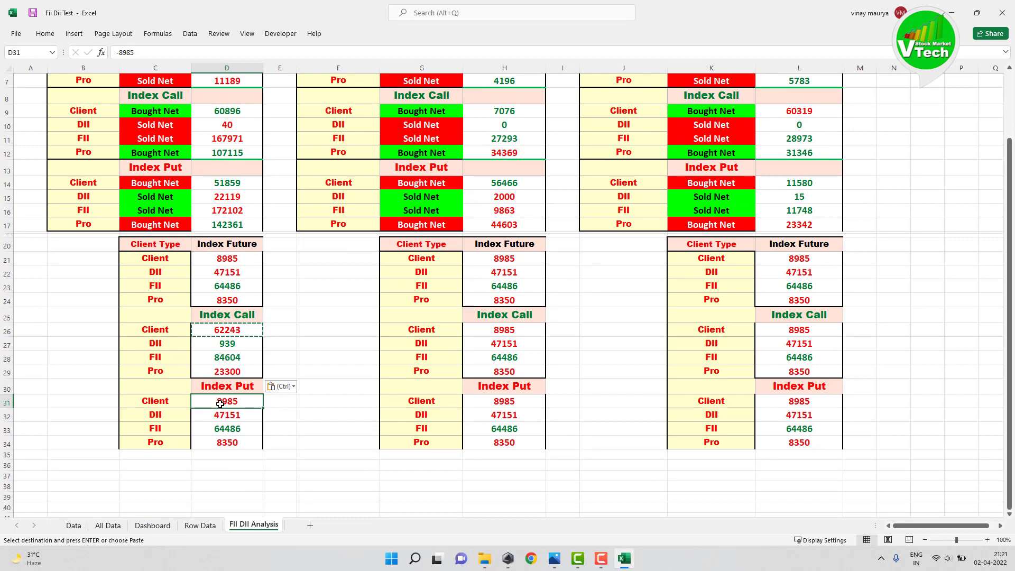
text(=)
click(106, 525)
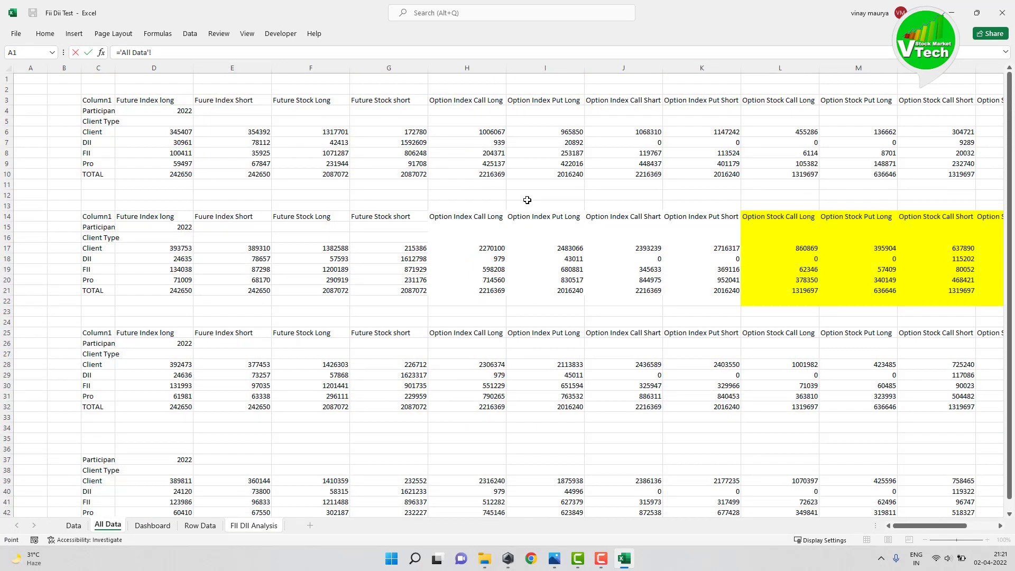
click(569, 135)
text(-)
click(724, 133)
key(Return)
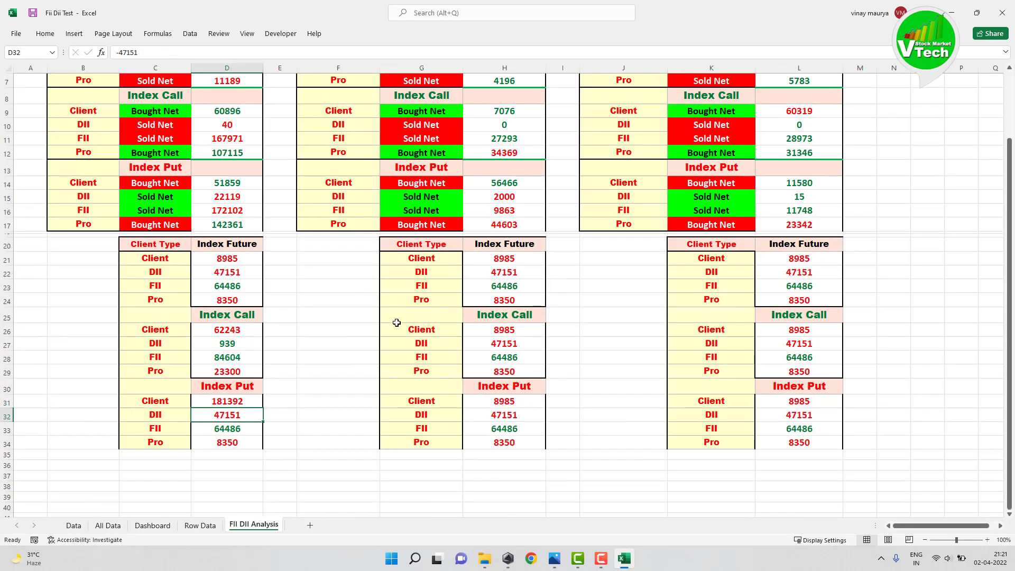
- Copy the D31 formula to the DII, FII and Pro index put cells D32:D34
click(220, 397)
right_click(220, 398)
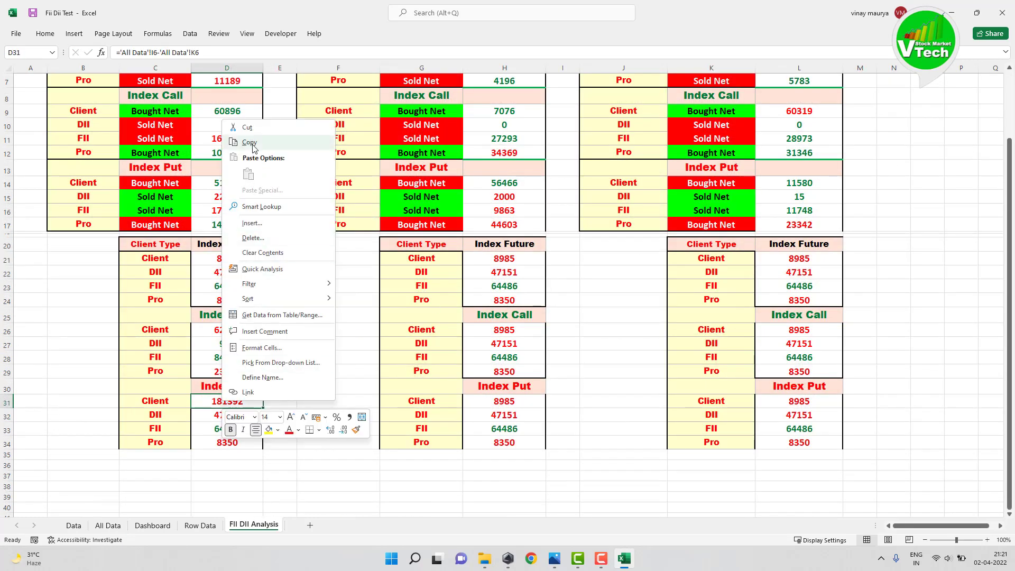
click(249, 140)
drag(227, 415, 229, 441)
right_click(221, 442)
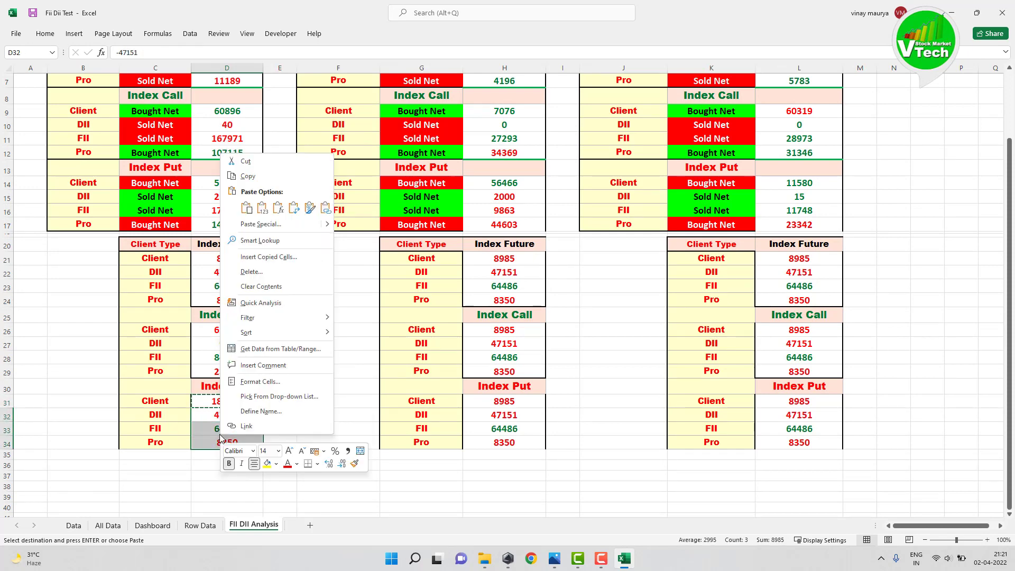
click(248, 210)
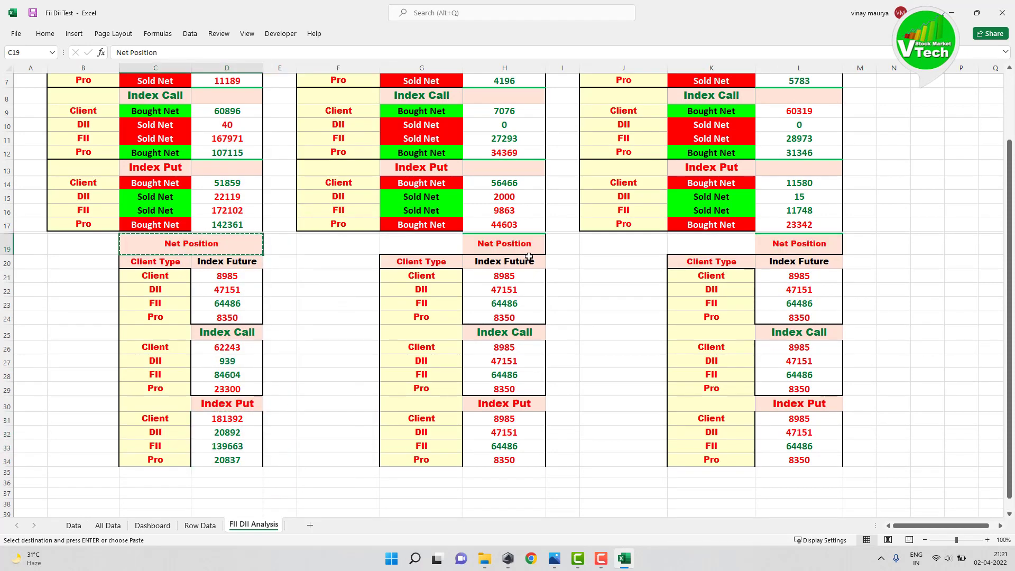
- Paste the copied merged Net Position heading from C19 above the second and third tables at G19 and K19
click(448, 241)
key(ctrl+v)
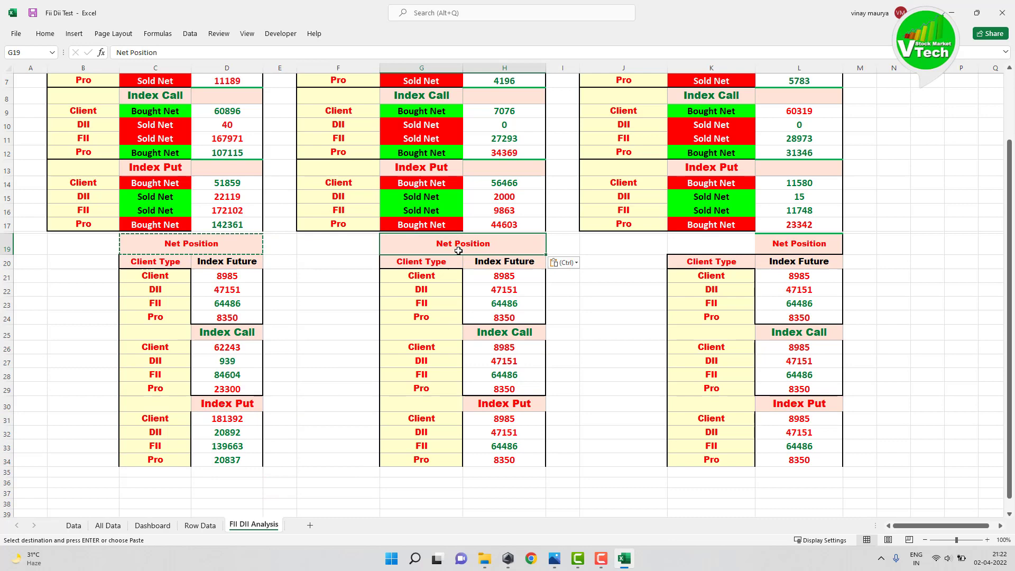
click(734, 249)
key(ctrl+v)
click(655, 290)
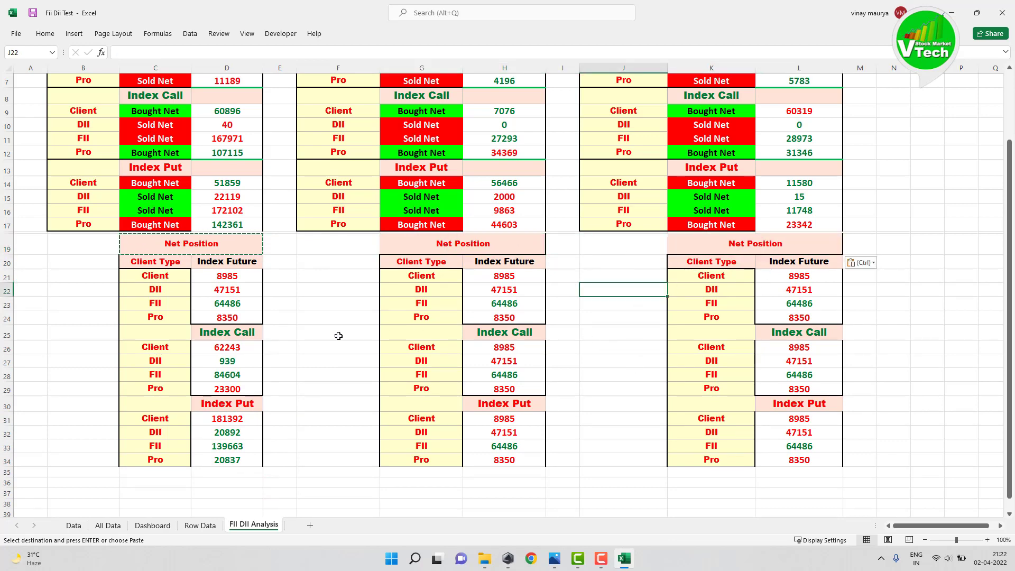
- In H21, enter the second table's Client index future net position formula ='All Data'!D17-'All Data'!E17
scroll(318, 349, down, 1)
scroll(476, 317, up, 1)
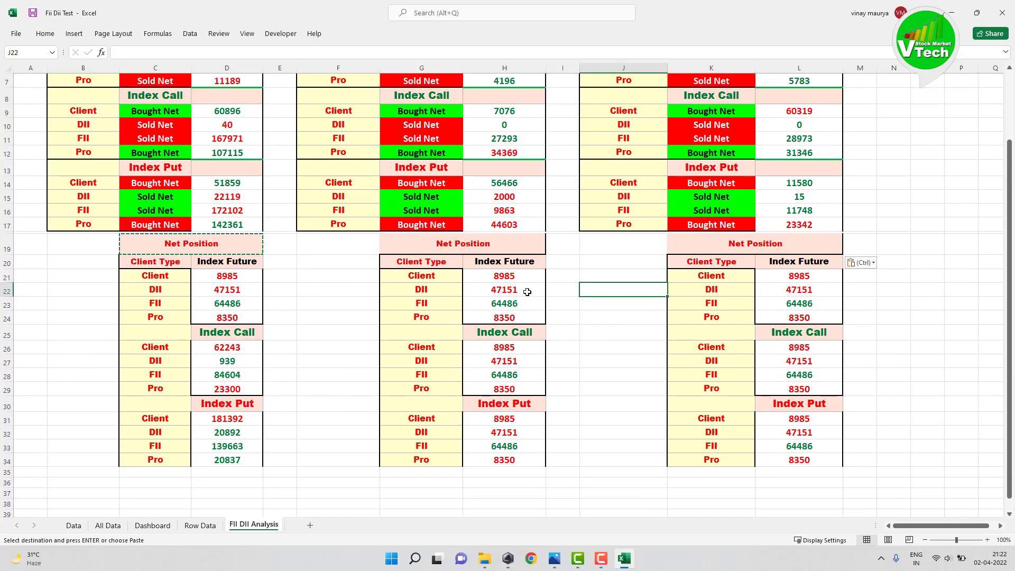
click(502, 271)
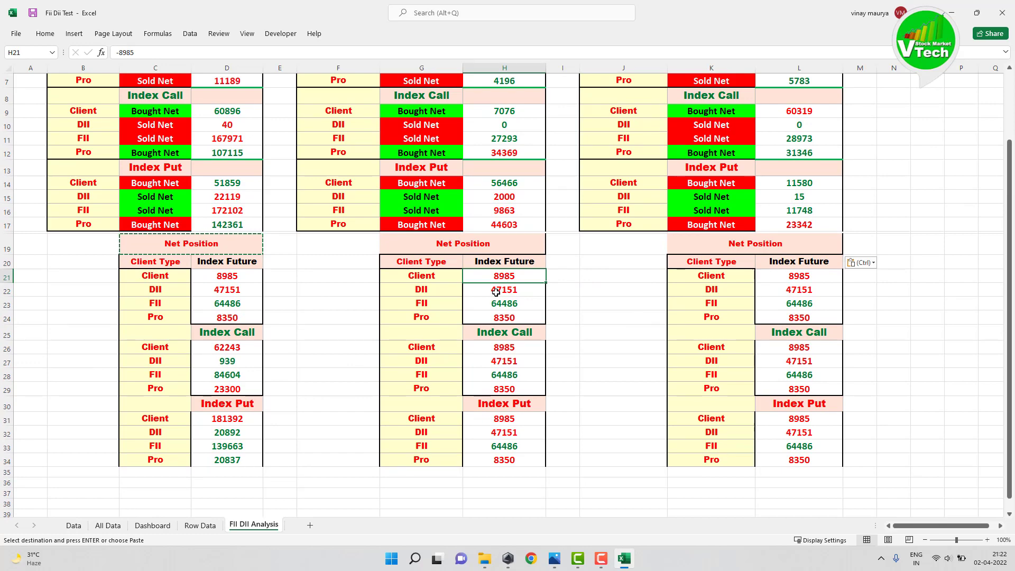
text(=)
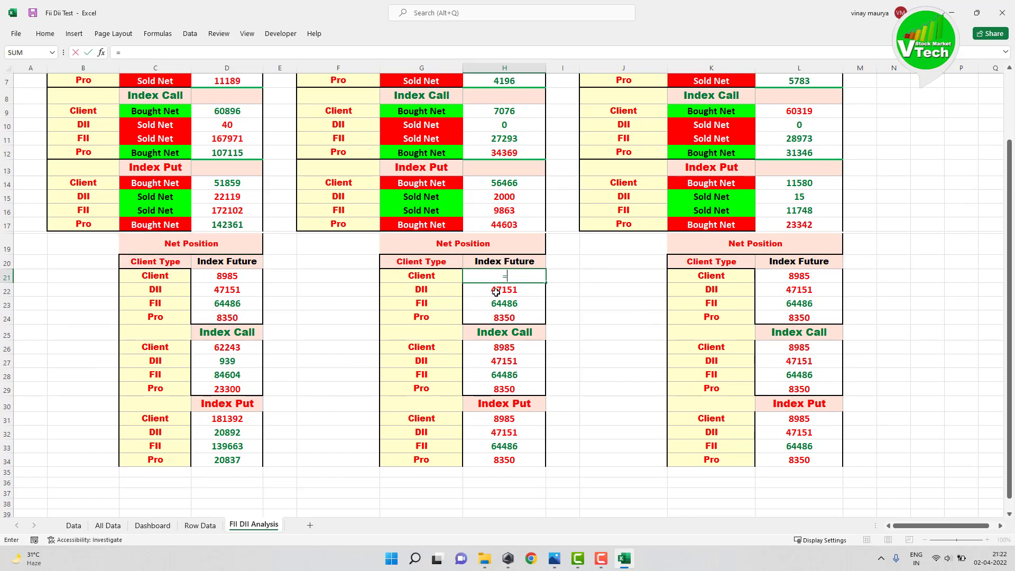
click(116, 528)
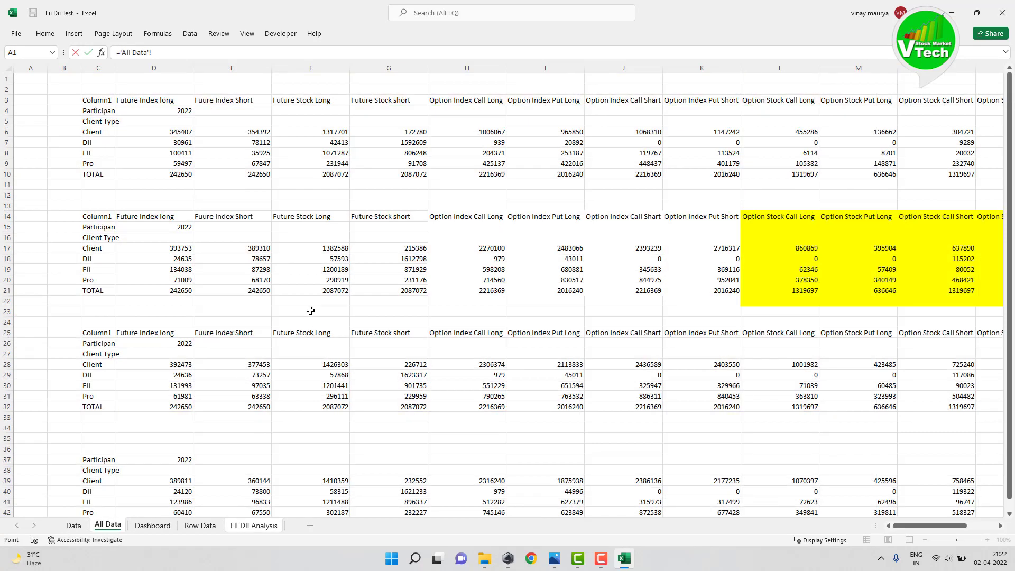
click(180, 249)
text(-)
click(257, 248)
key(Return)
- Copy the H21 formula to the DII, FII and Pro index future cells H22:H24
click(503, 274)
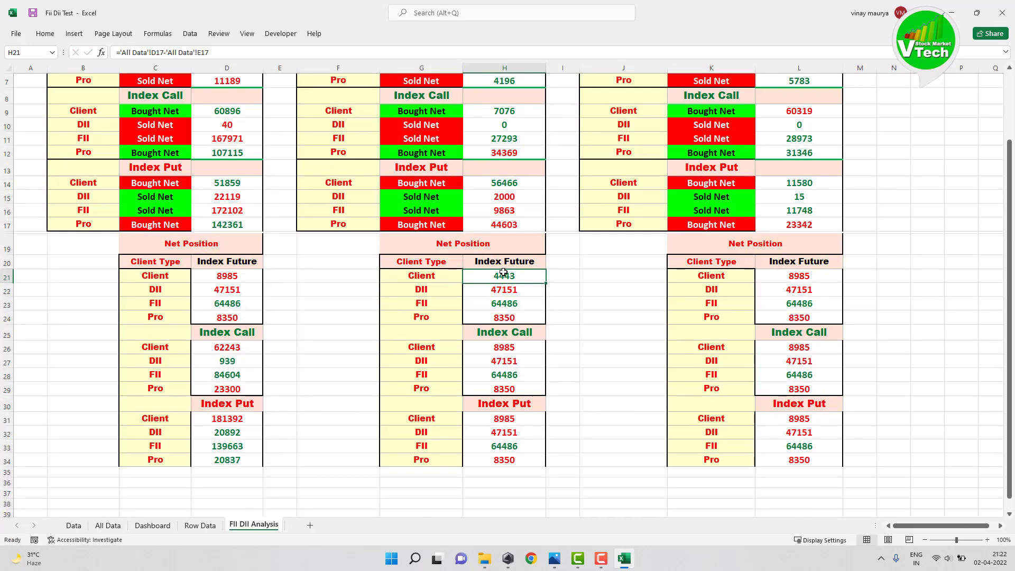
right_click(503, 274)
click(502, 294)
drag(501, 294, 501, 314)
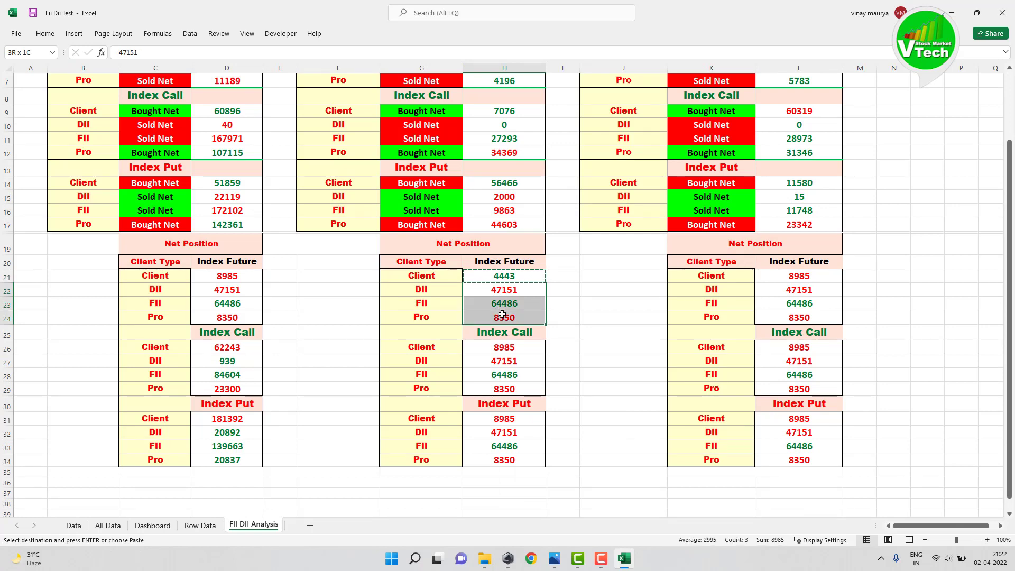
right_click(501, 315)
click(524, 73)
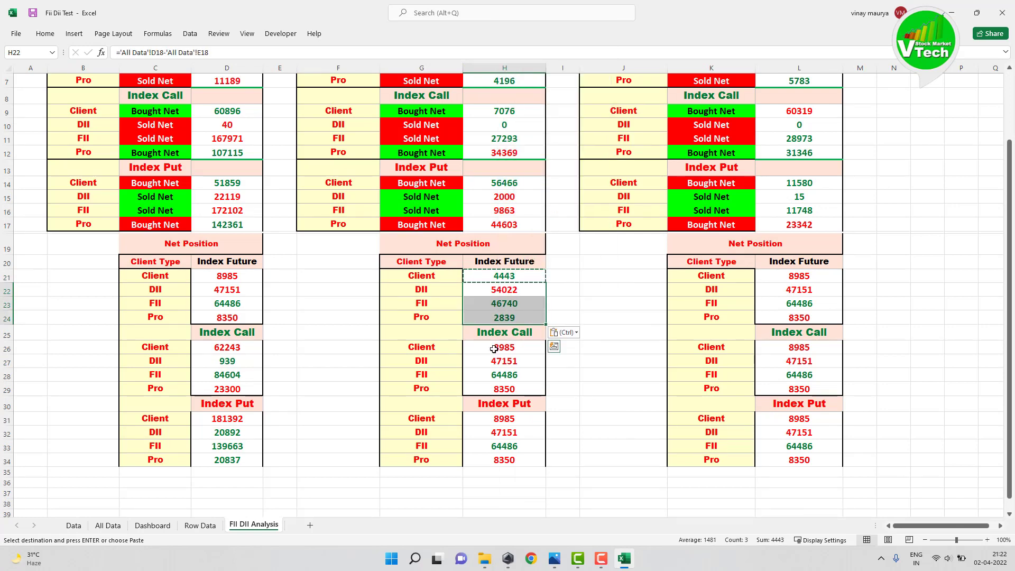
- In H26, enter the Client index call net position formula ='All Data'!H17-'All Data'!J17
click(493, 344)
text(=)
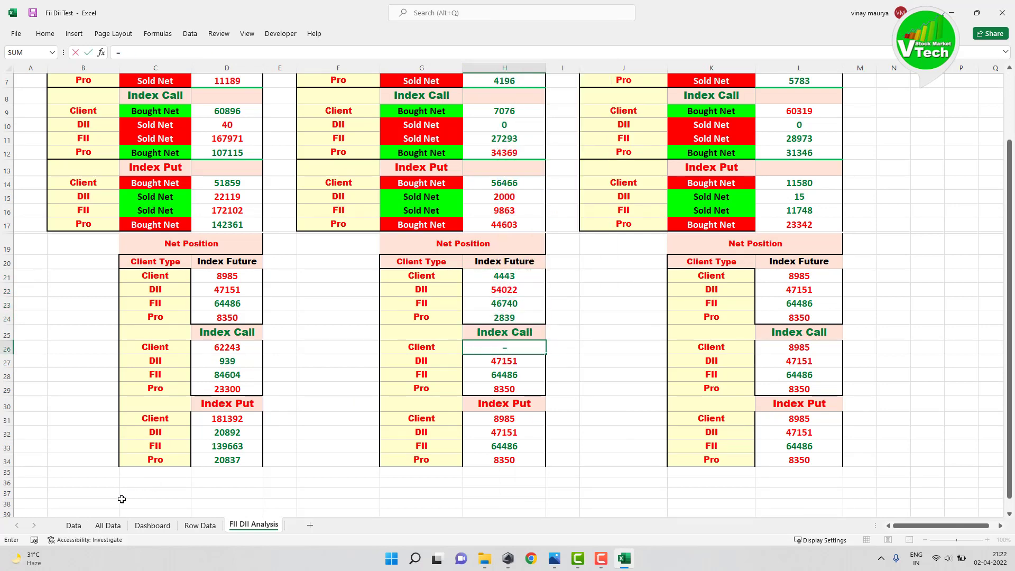
click(109, 527)
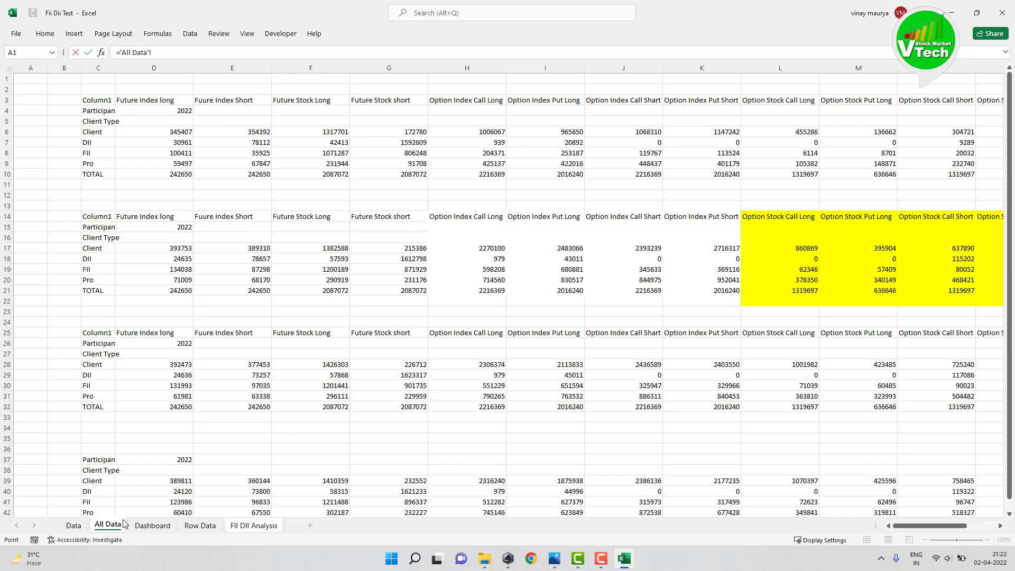
click(498, 248)
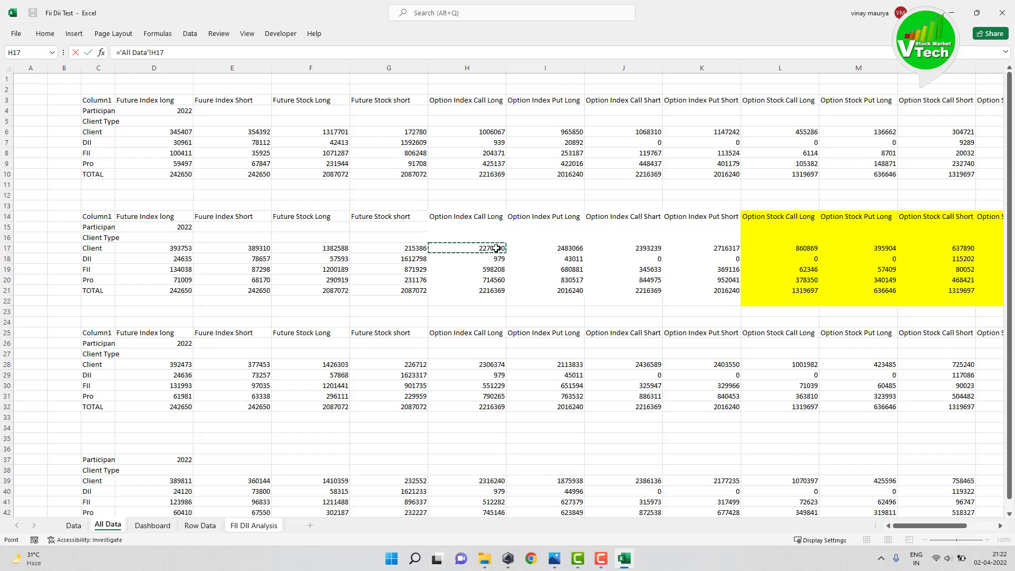
text(-)
click(652, 249)
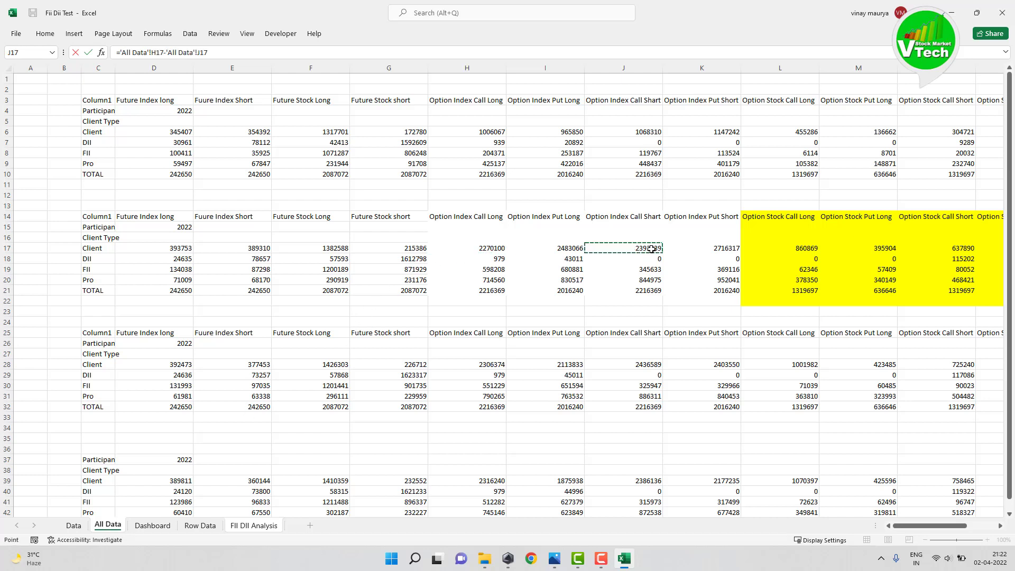
key(Return)
- Copy the H26 formula to the DII, FII and Pro index call cells H27:H29
right_click(507, 347)
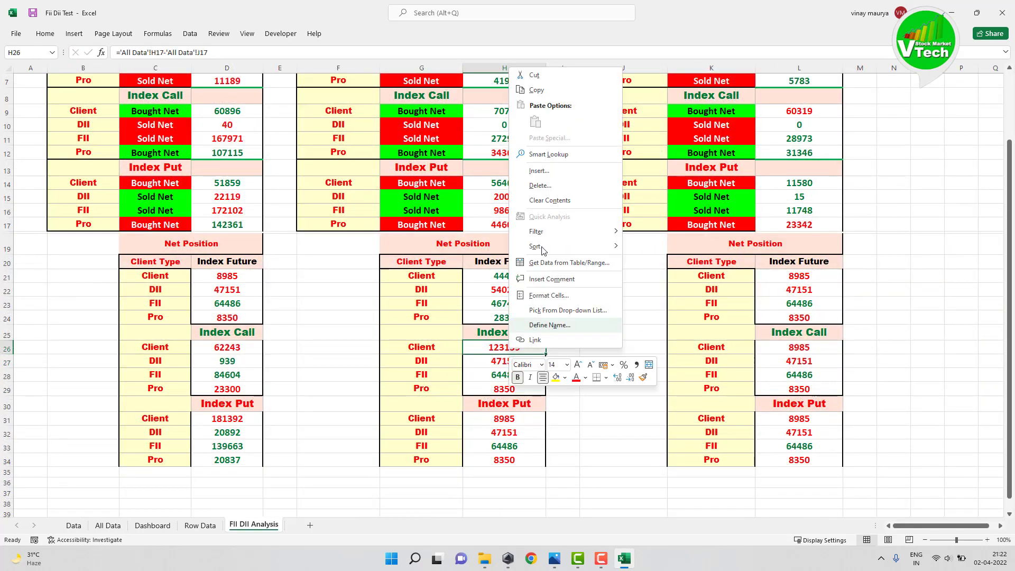
click(536, 89)
click(502, 362)
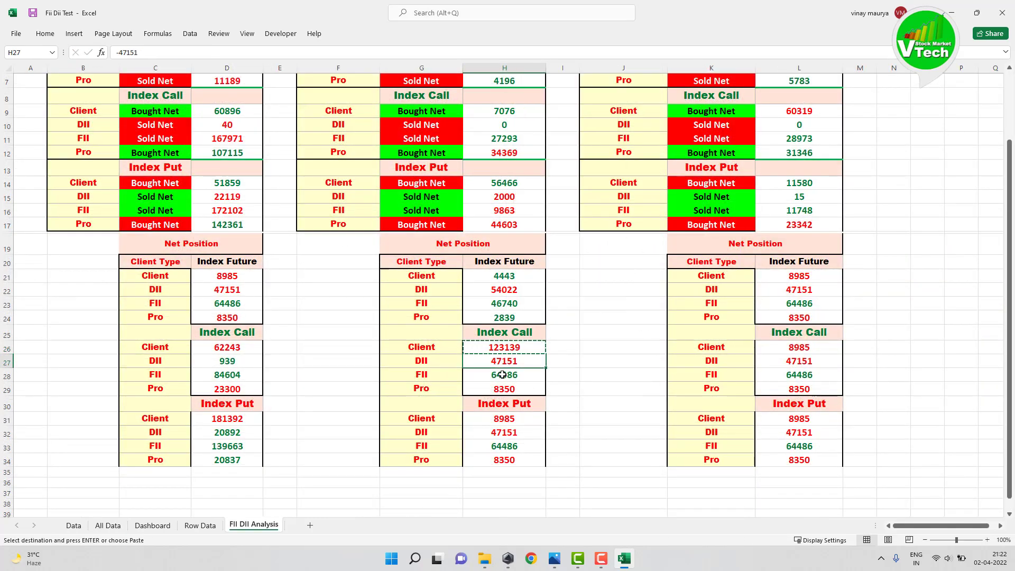
drag(502, 374, 505, 387)
right_click(505, 387)
click(531, 160)
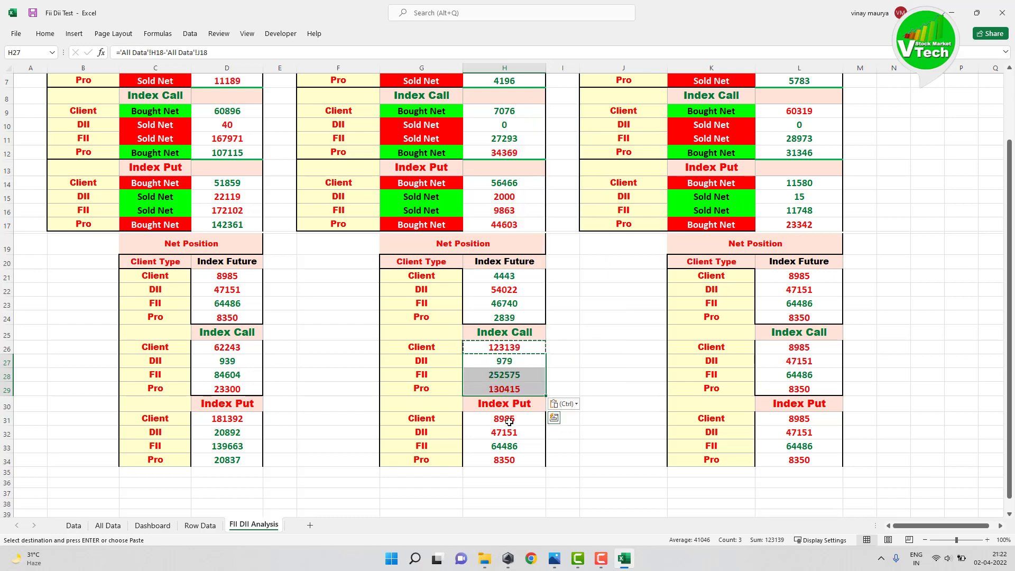
- In H31, enter the Client index put net position formula ='All Data'!I17-'All Data'!K17
click(509, 421)
text(=)
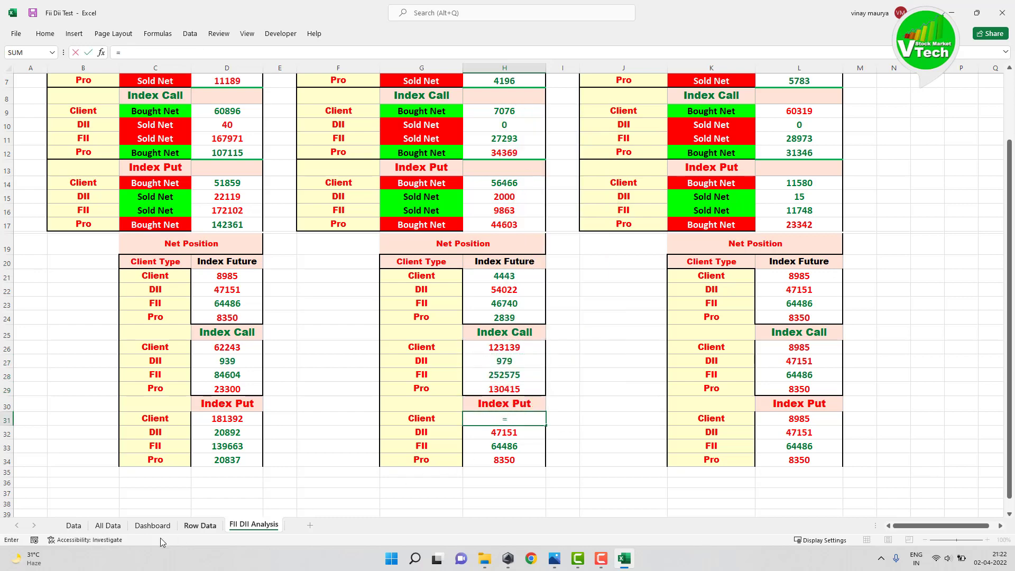
click(107, 525)
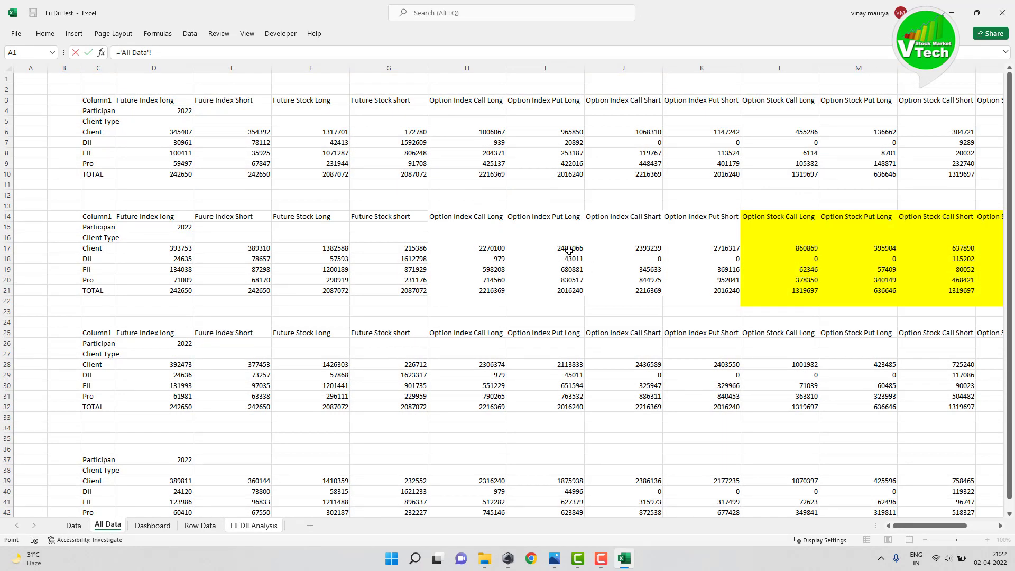
click(569, 251)
text(-)
click(726, 252)
key(Return)
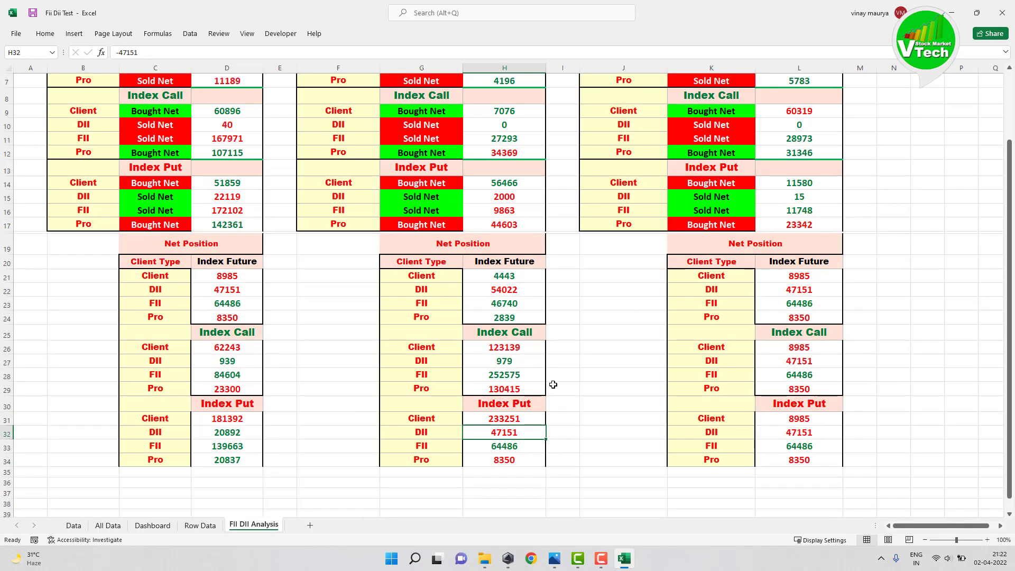
- Copy the H31 formula to the DII, FII and Pro index put cells H32:H34
click(512, 417)
right_click(512, 418)
click(544, 173)
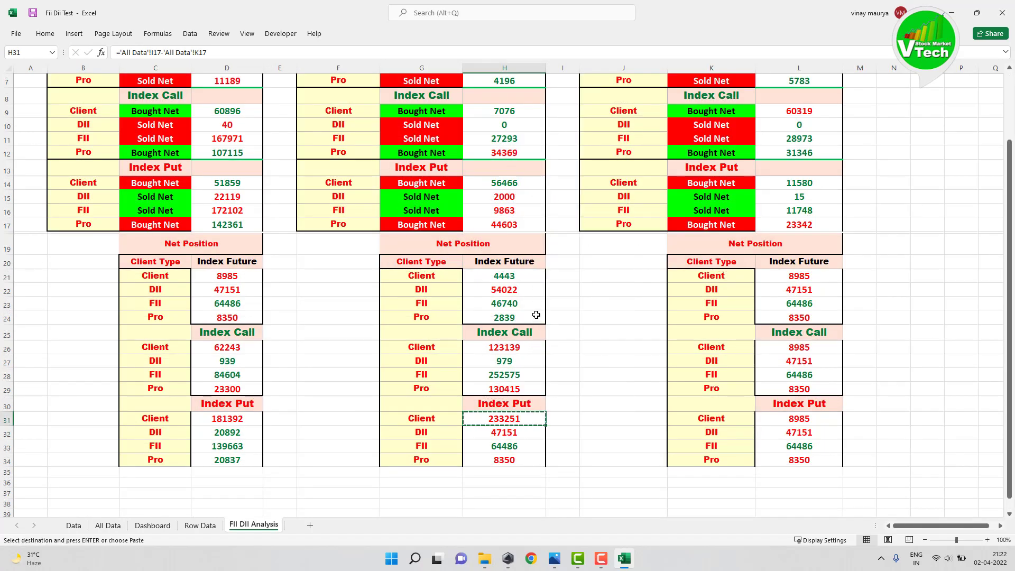
drag(508, 431, 509, 459)
right_click(509, 459)
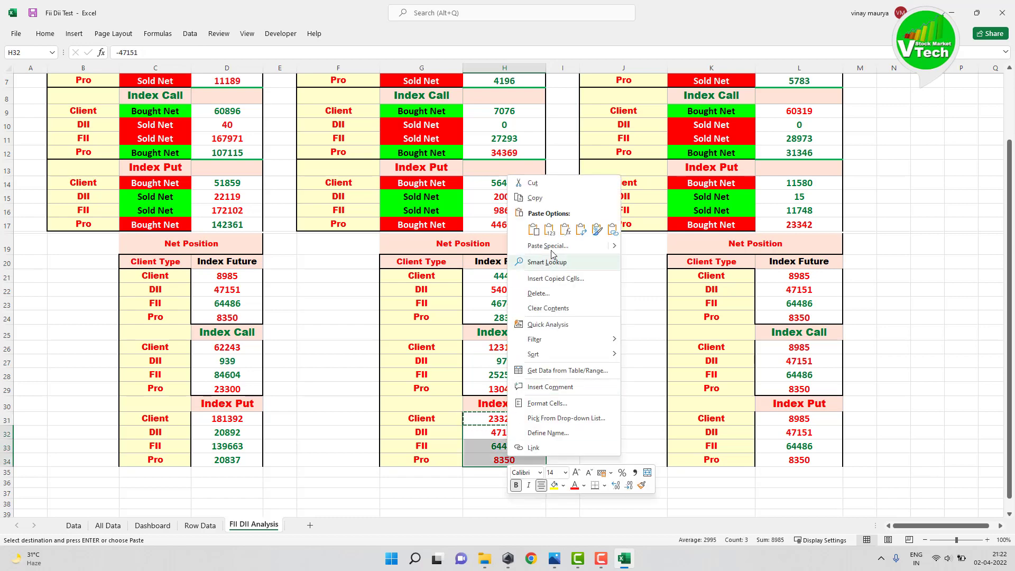
click(533, 229)
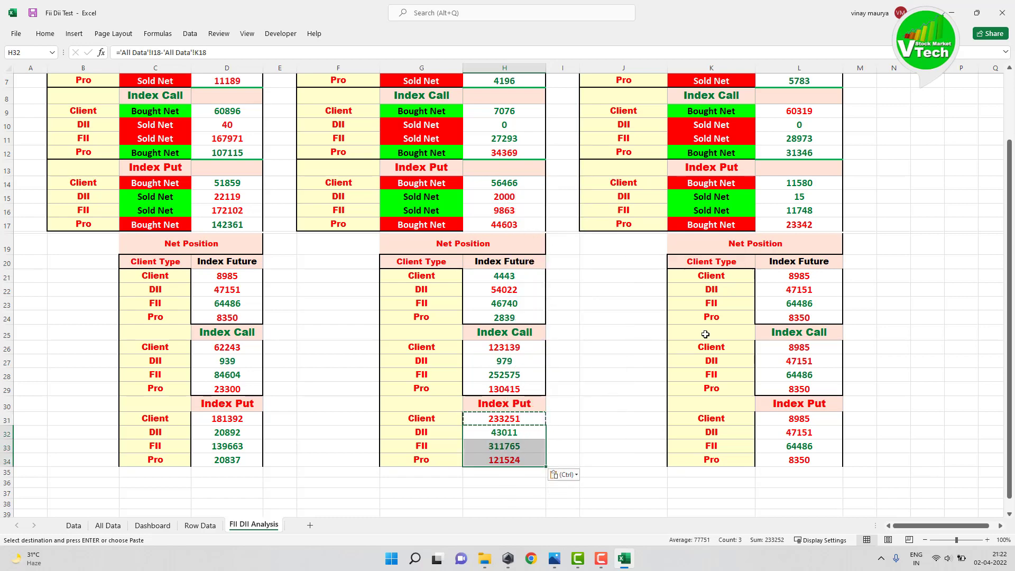
- In L21, enter the third table's Client index future net position formula ='All Data'!D28-'All Data'!E28
click(803, 281)
scroll(666, 364, up, 2)
scroll(626, 370, down, 3)
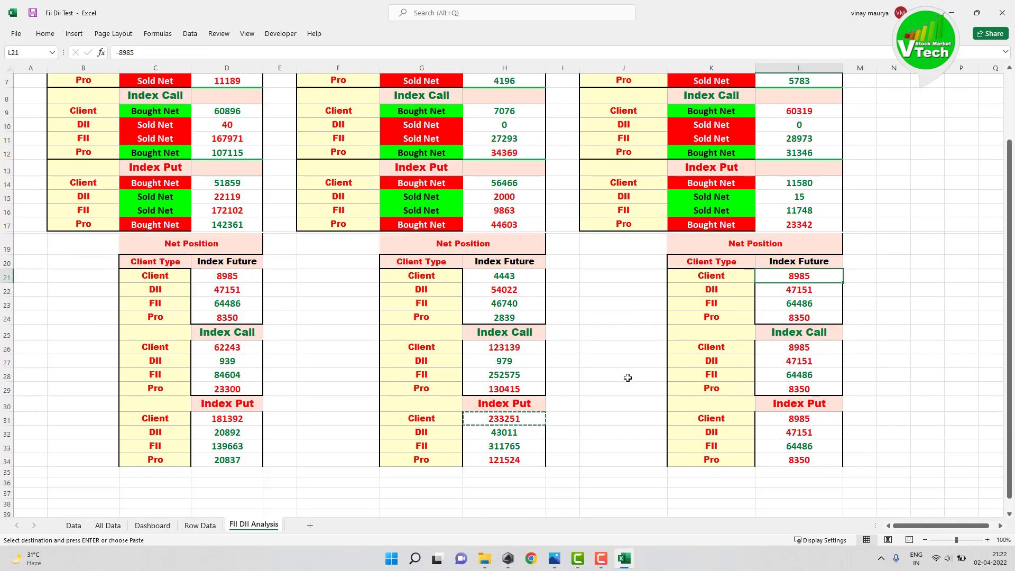
text(=)
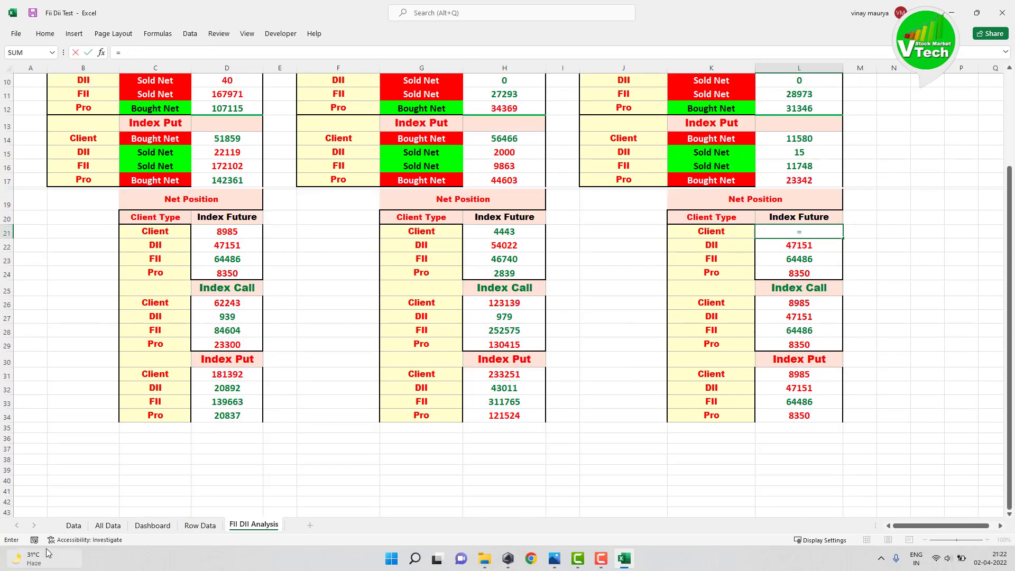
click(107, 525)
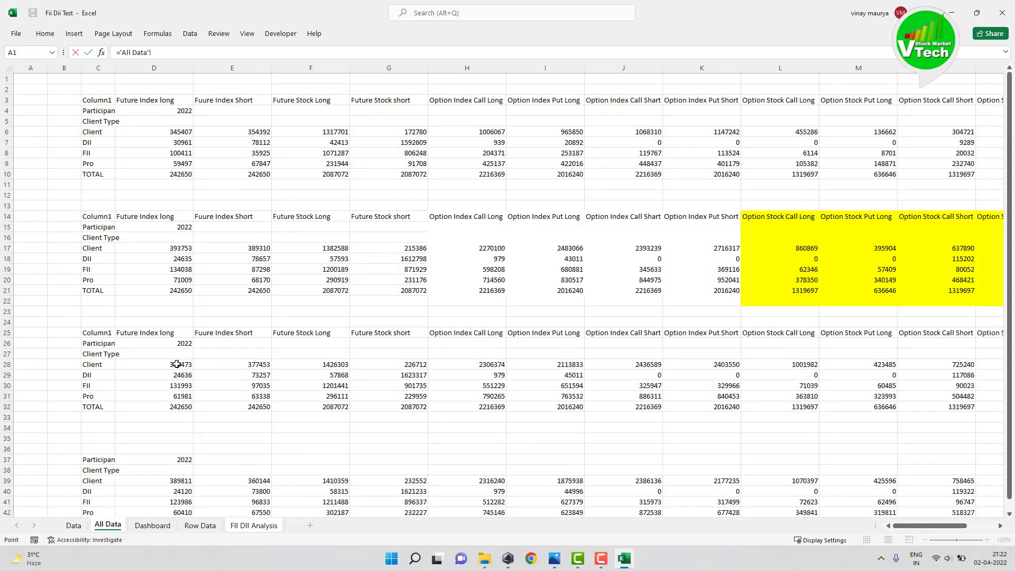
click(177, 364)
text(-)
click(275, 364)
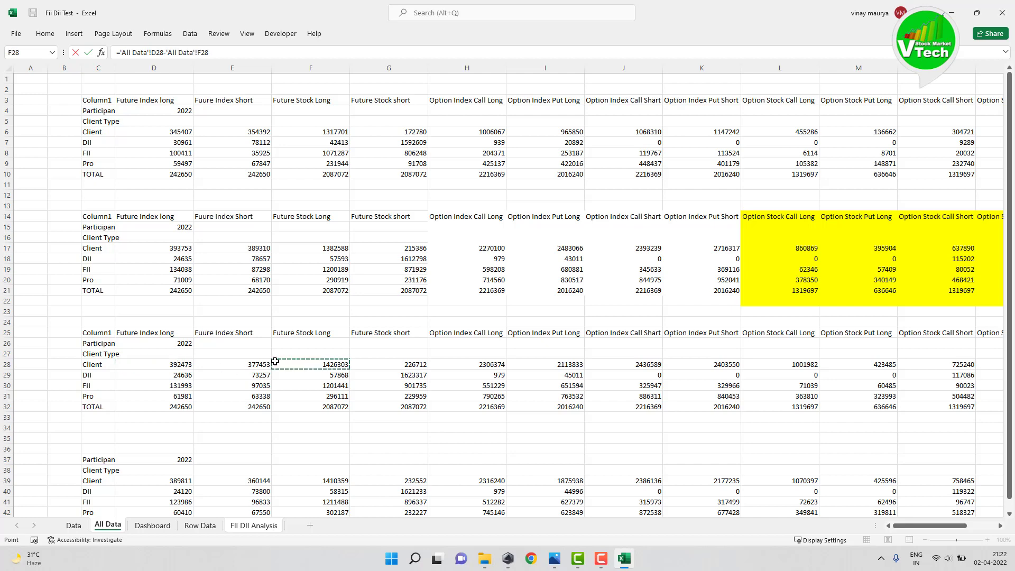
click(253, 364)
key(Return)
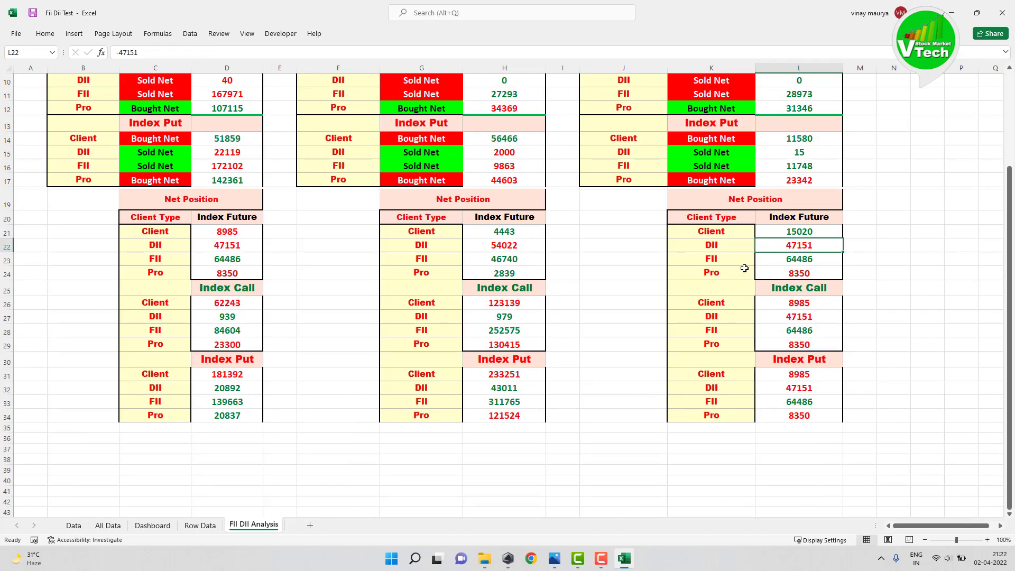
- Copy the L21 formula to the DII, FII and Pro index future cells L22:L24
click(794, 233)
right_click(794, 233)
click(809, 257)
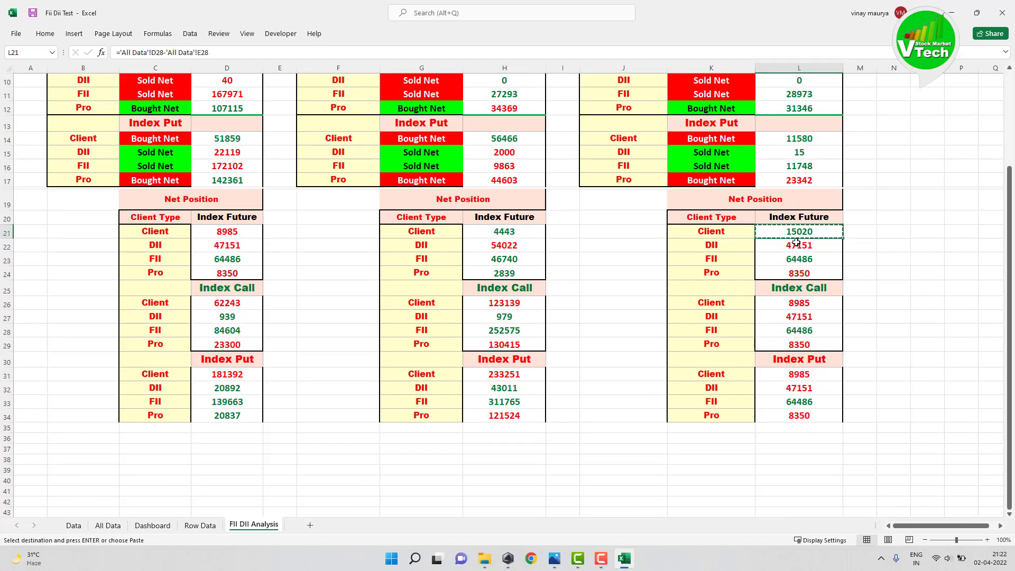
drag(794, 245, 796, 272)
right_click(788, 246)
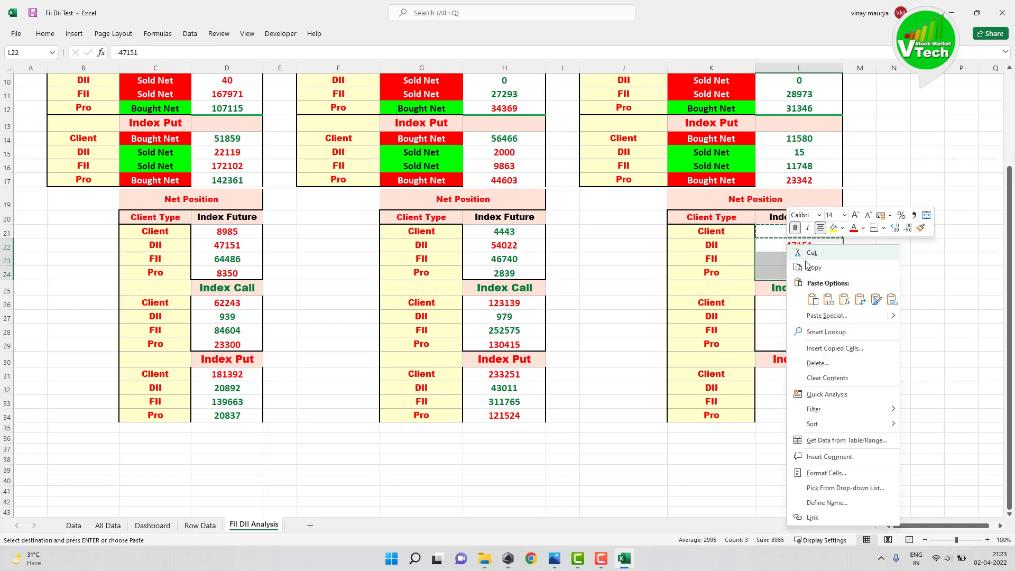
click(813, 300)
- In L26, enter the third table's Client index call net position formula ='All Data'!H28-'All Data'!J28
click(789, 302)
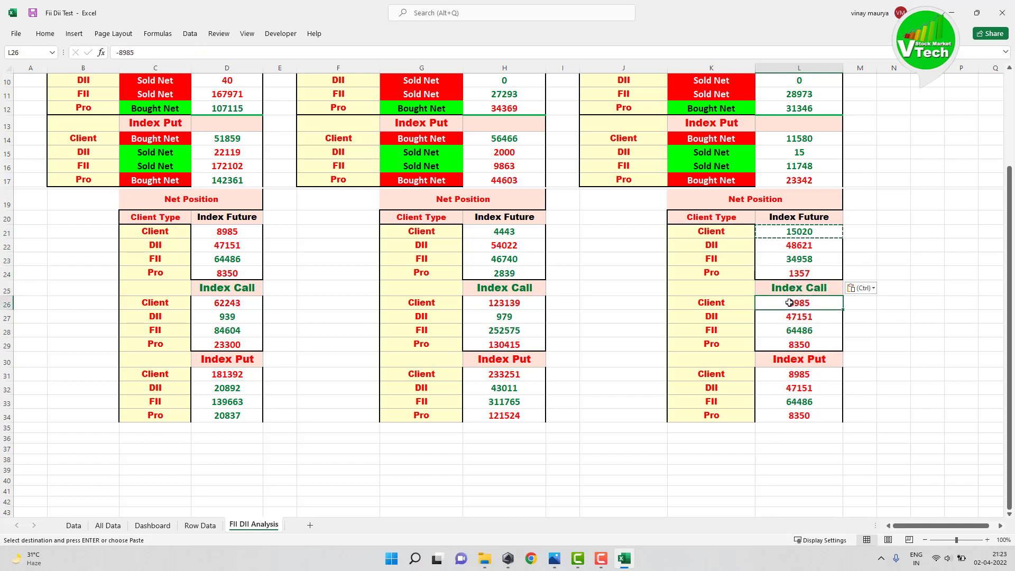
key(Escape)
text(=)
click(104, 527)
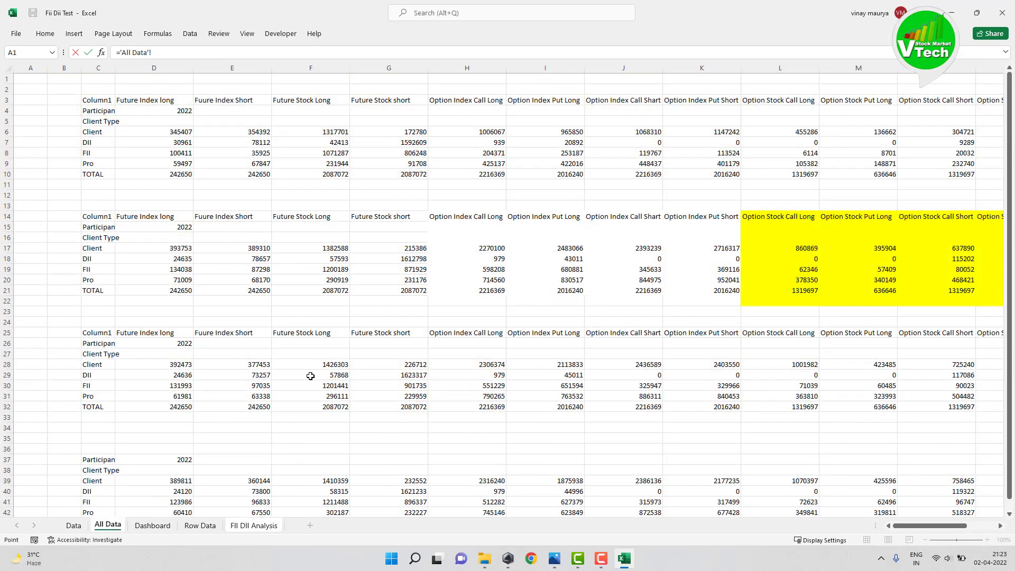
click(487, 363)
text(-)
click(651, 364)
key(Return)
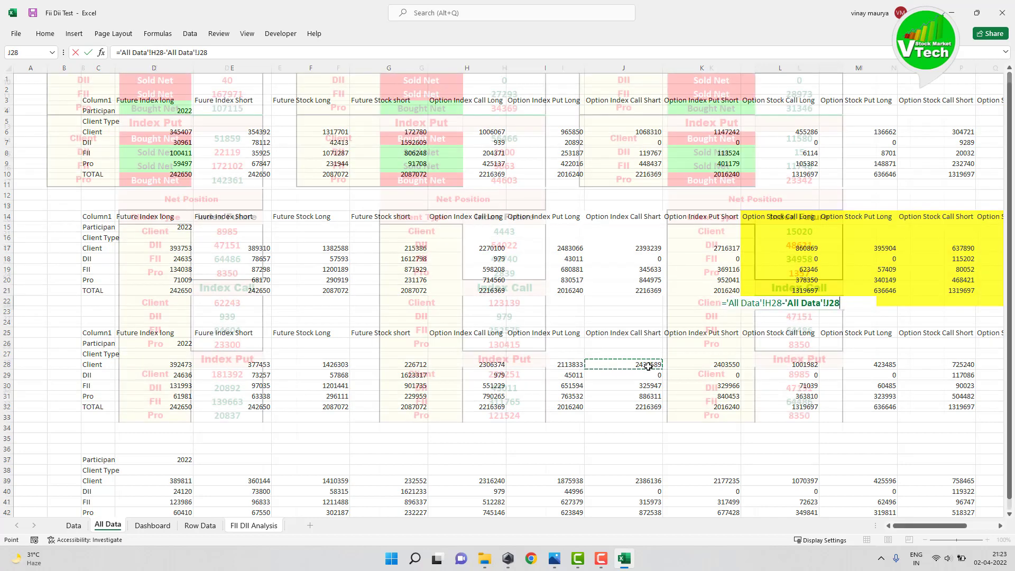
- Copy the L26 formula to the DII, FII and Pro index call cells L27:L29
click(787, 303)
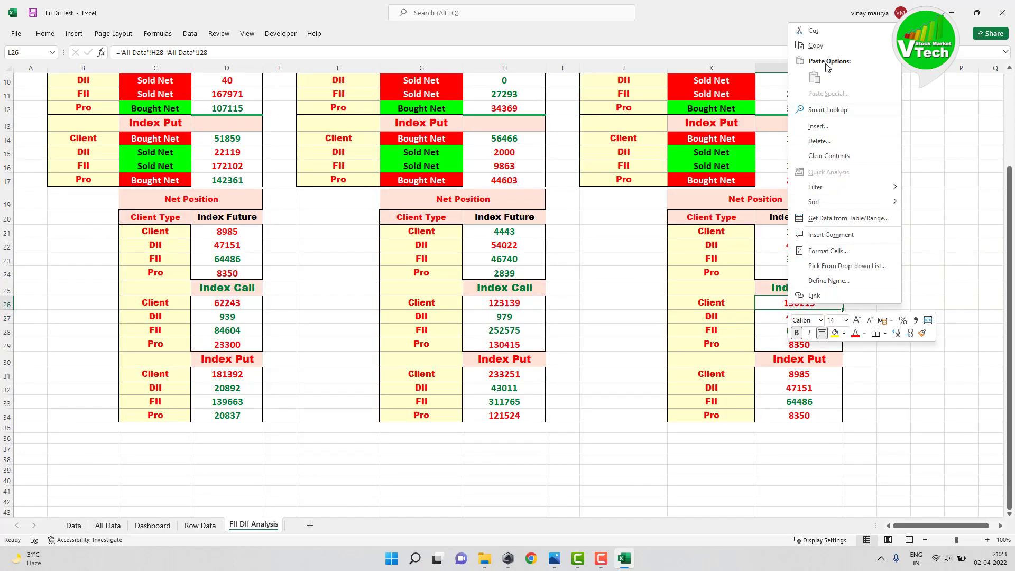
click(815, 45)
click(799, 319)
drag(798, 320, 799, 345)
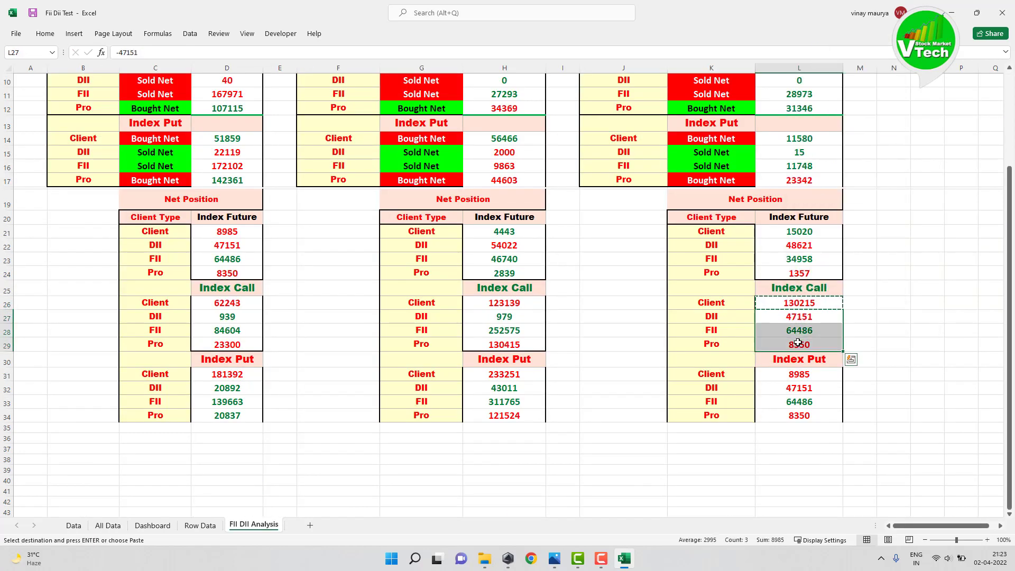
right_click(799, 345)
click(819, 118)
- In L31, enter the Client index put net position formula ='All Data'!I28-'All Data'!K28
click(799, 373)
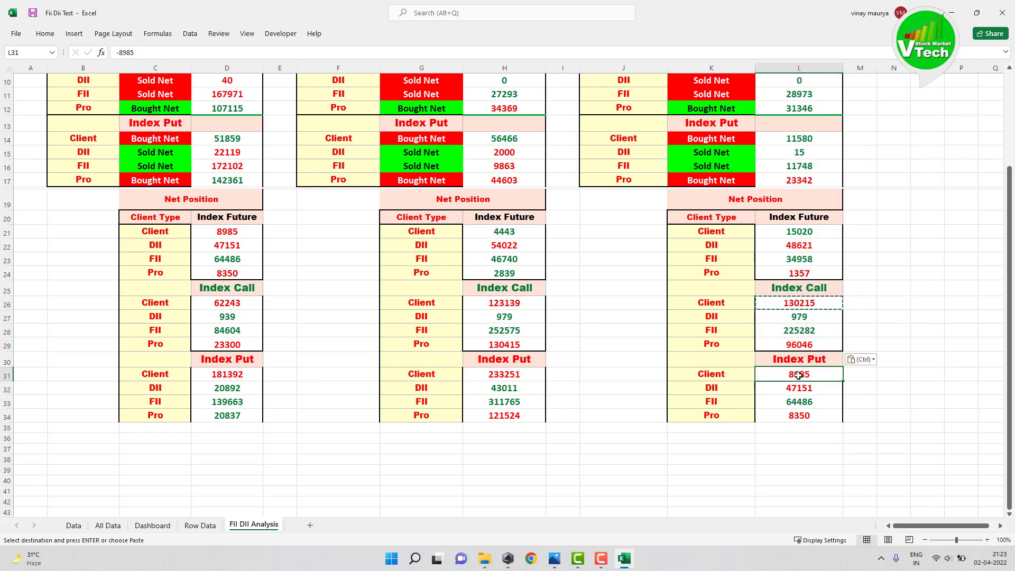
text(=)
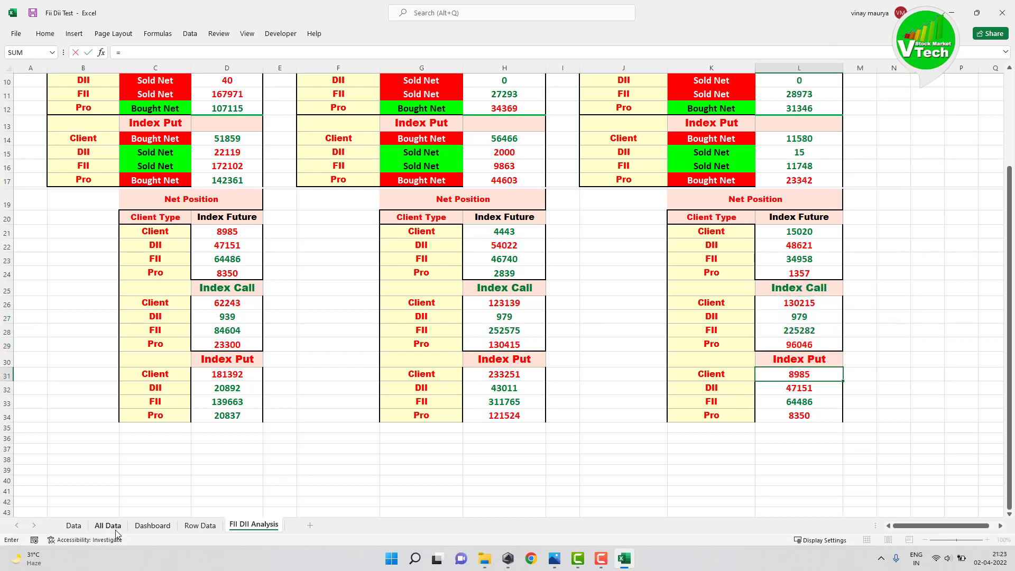
click(107, 525)
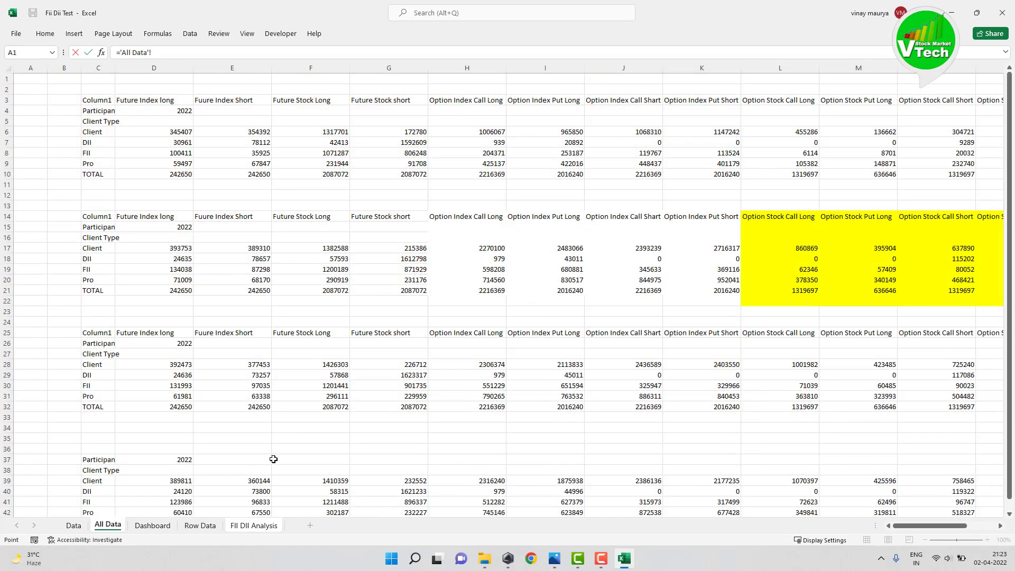
click(575, 364)
text(-)
click(729, 364)
key(Return)
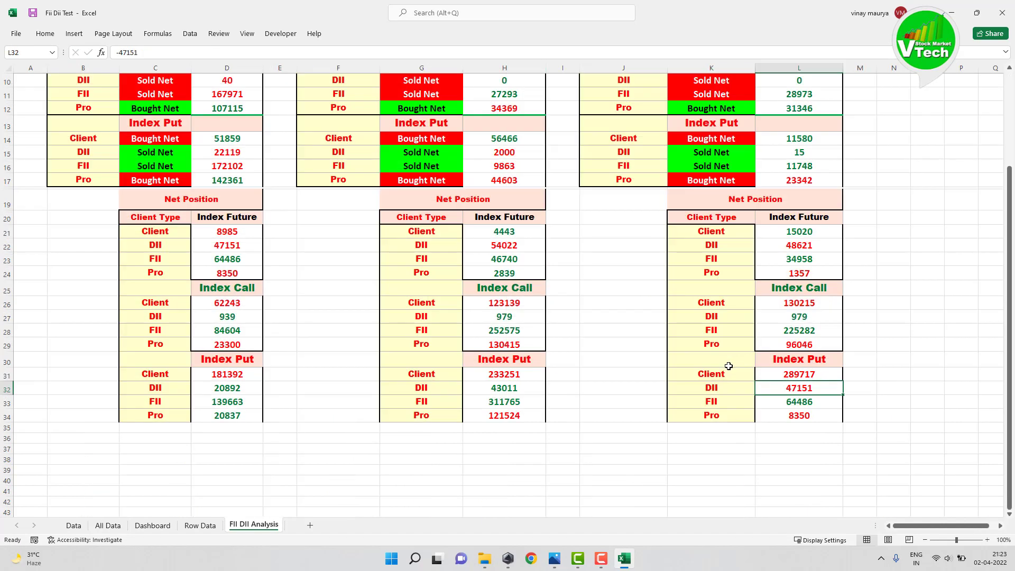
- Copy the L31 formula to the DII, FII and Pro index put cells L32:L34
right_click(794, 373)
click(816, 117)
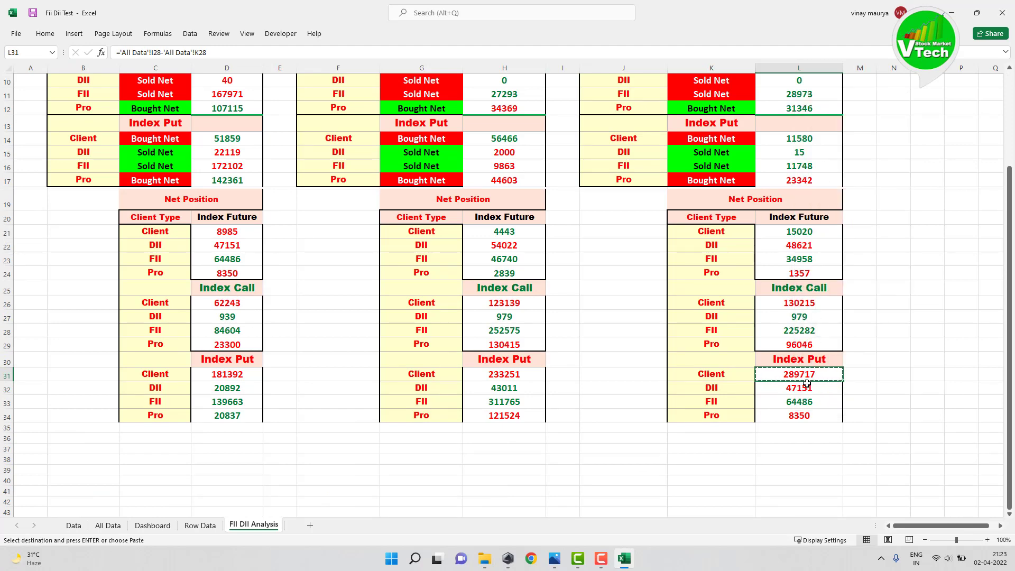
drag(807, 387, 801, 415)
right_click(802, 416)
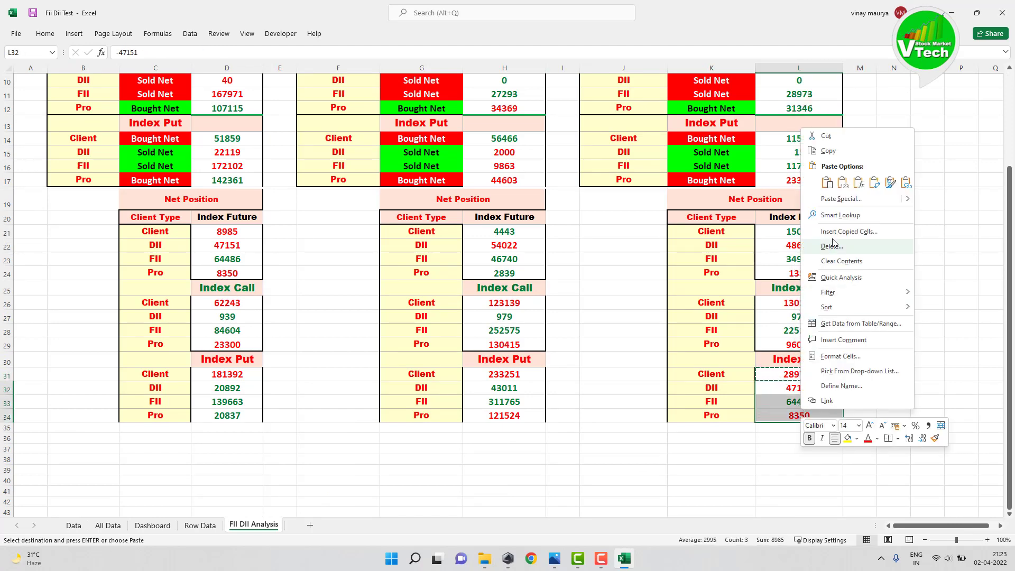
click(827, 184)
click(674, 341)
- In C4, start an IF formula that returns 'Row Data'!C3 when 'Row Data'!E19 is greater than 'Row Data'!F19
scroll(606, 418, up, 2)
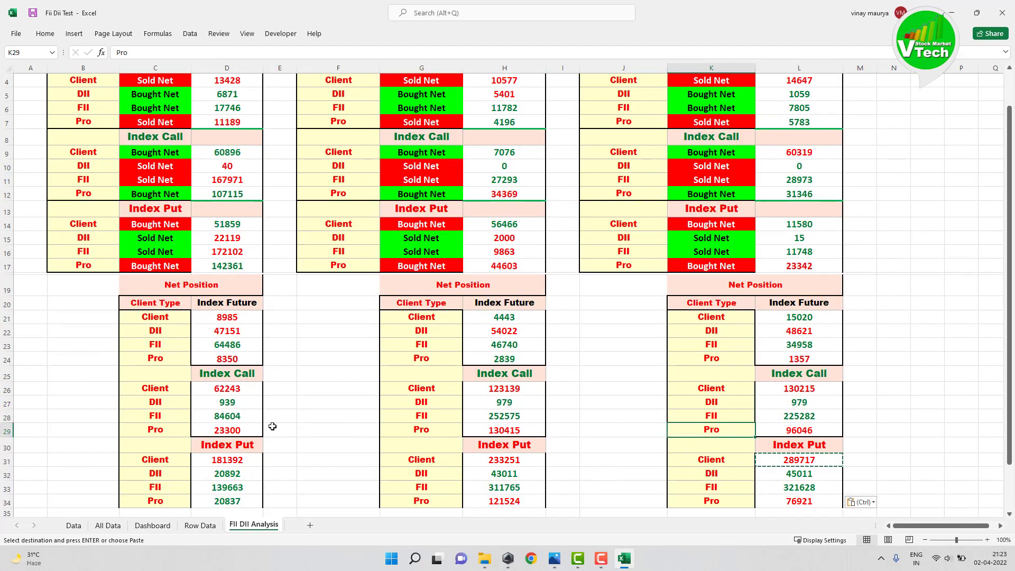
scroll(272, 426, up, 1)
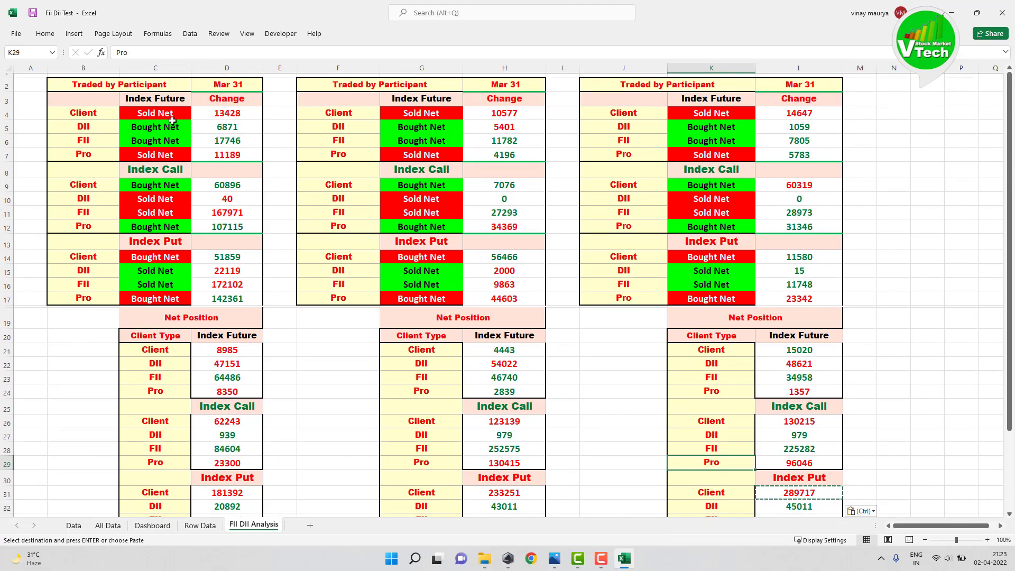
click(172, 120)
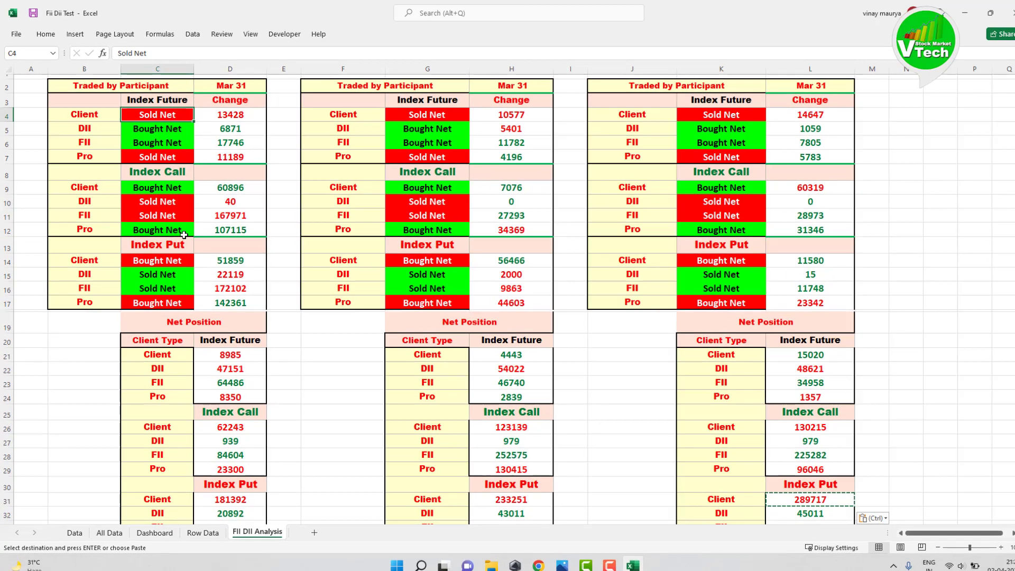
text(=)
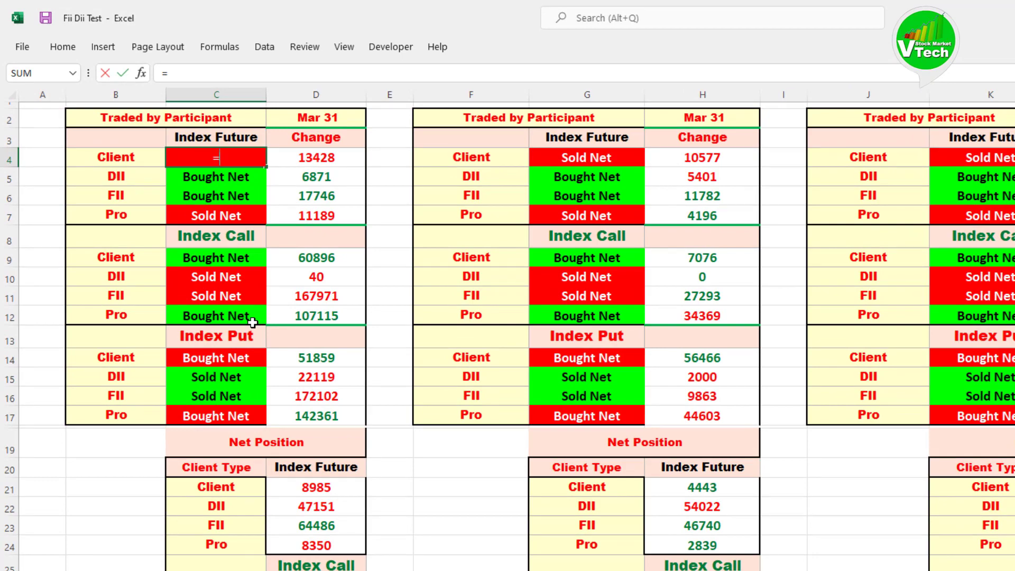
text(if)
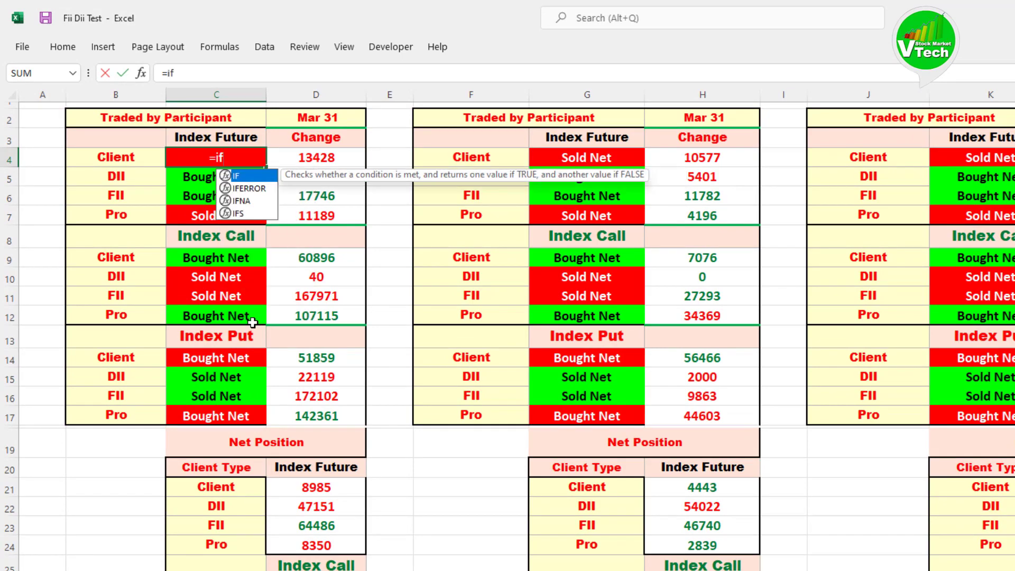
text(()
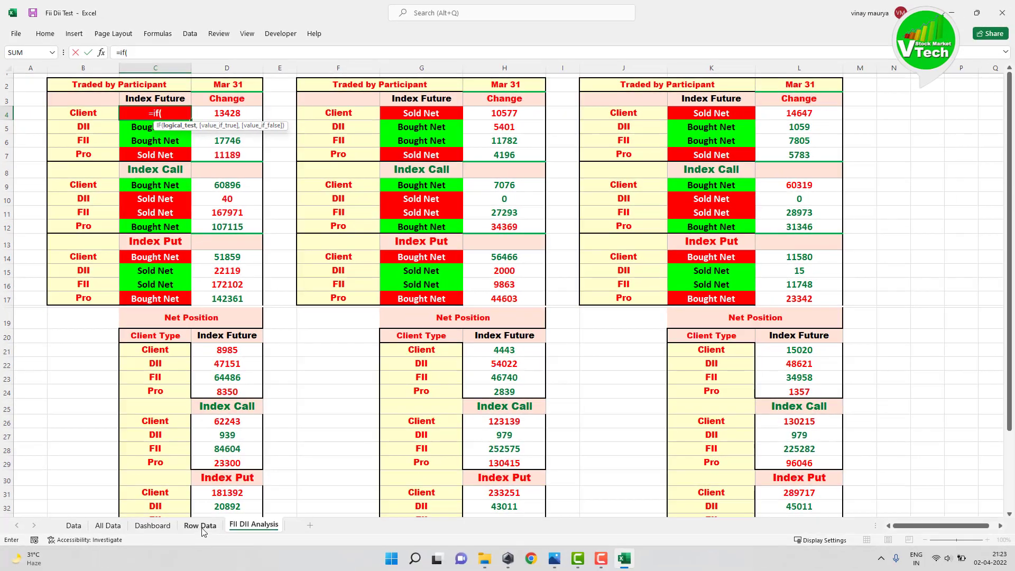
click(200, 524)
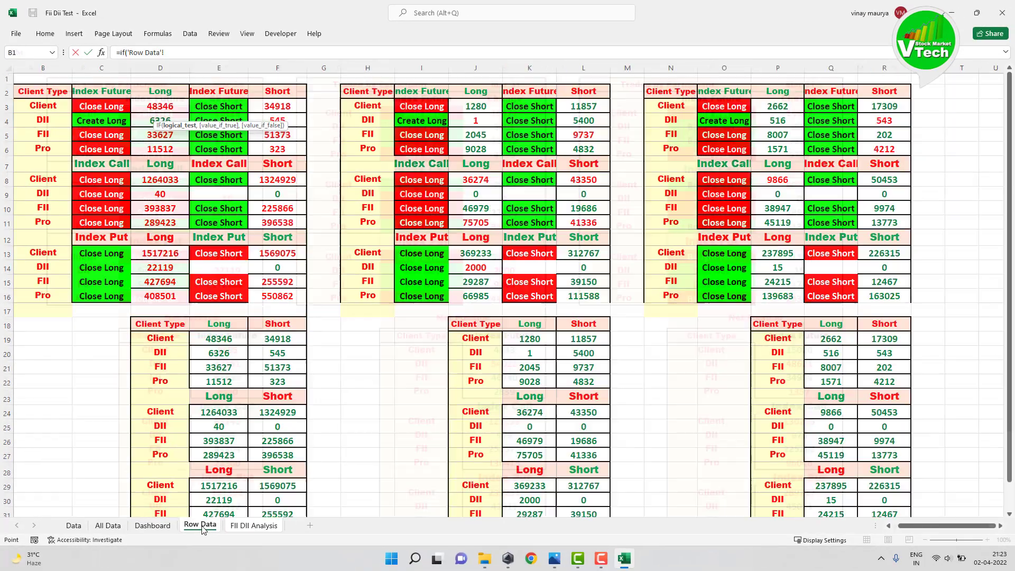
click(219, 338)
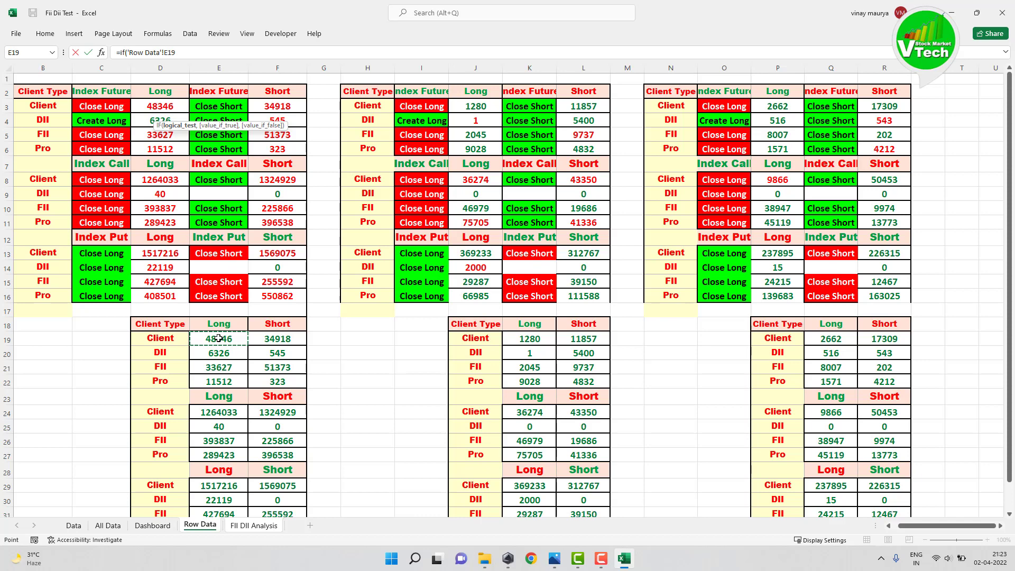
text(>)
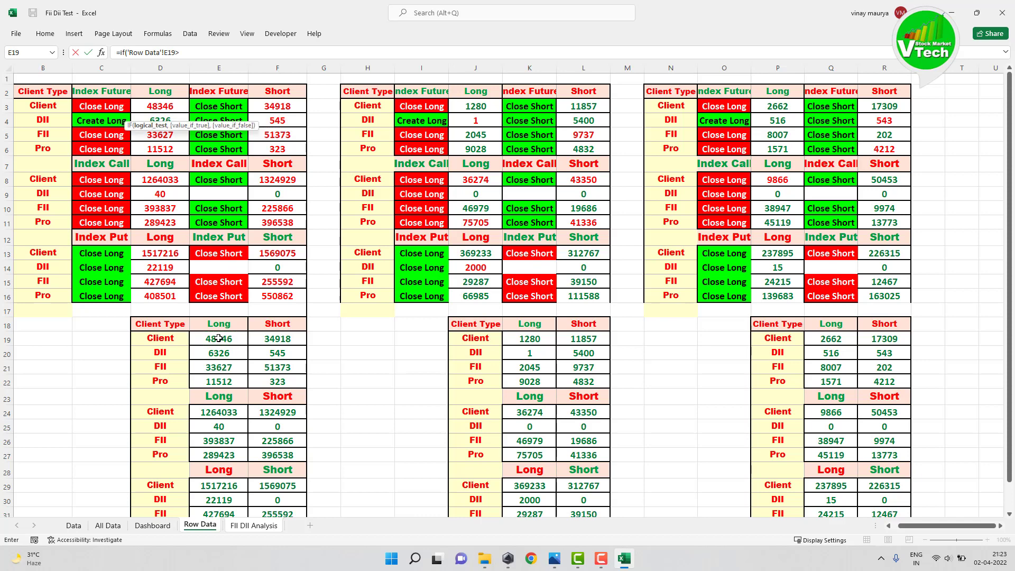
click(281, 341)
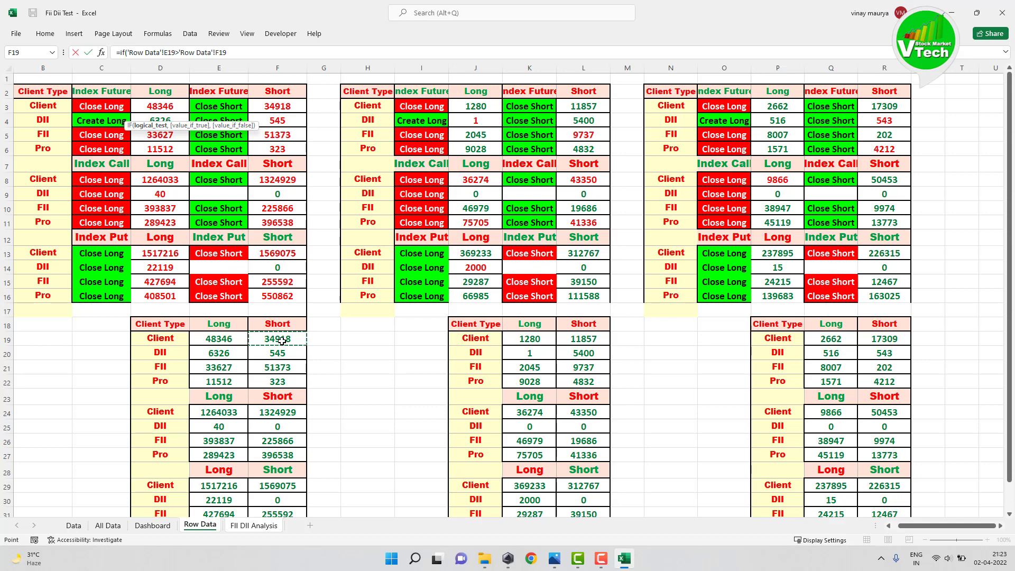
text(,)
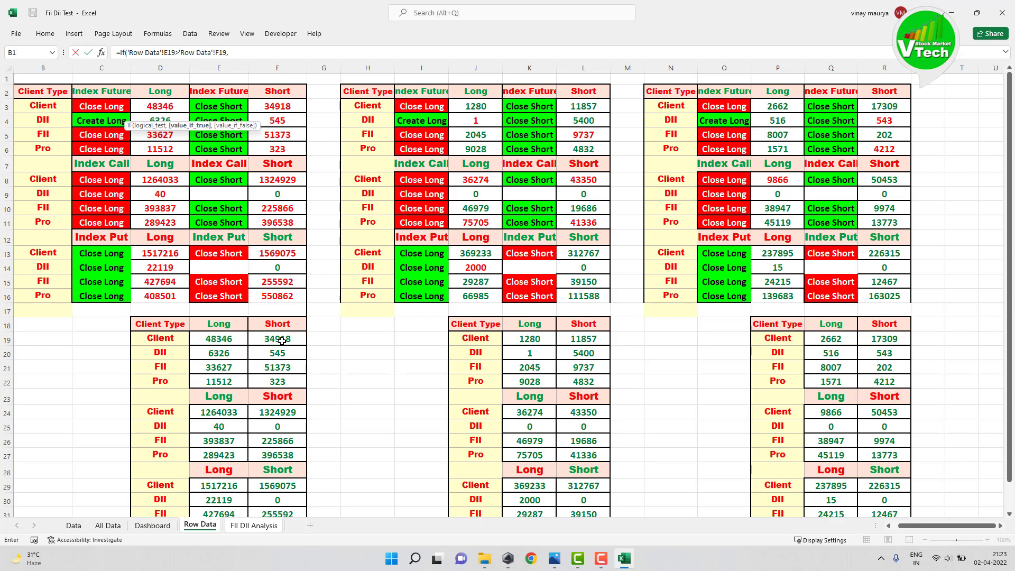
click(100, 106)
text(,)
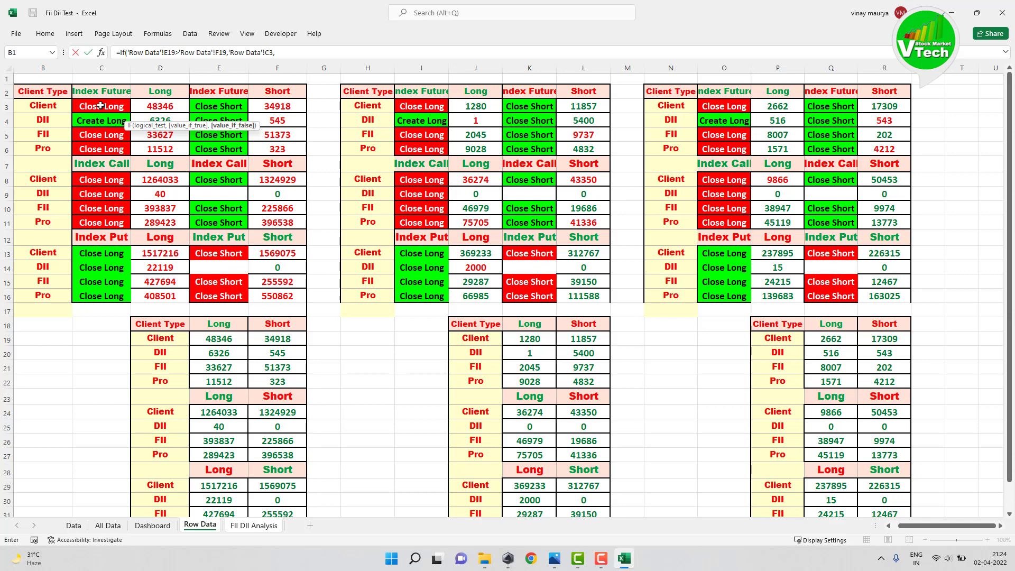
- Complete the C4 formula with a nested IF returning 'Row Data'!E3 when 'Row Data'!F19>'Row Data'!E19, otherwise an empty string
text(if()
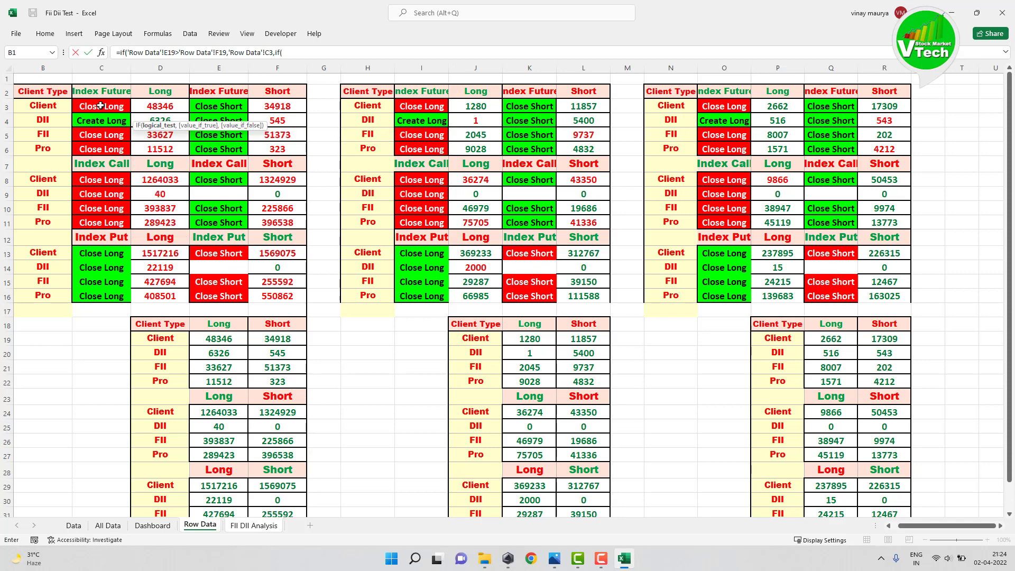
click(273, 337)
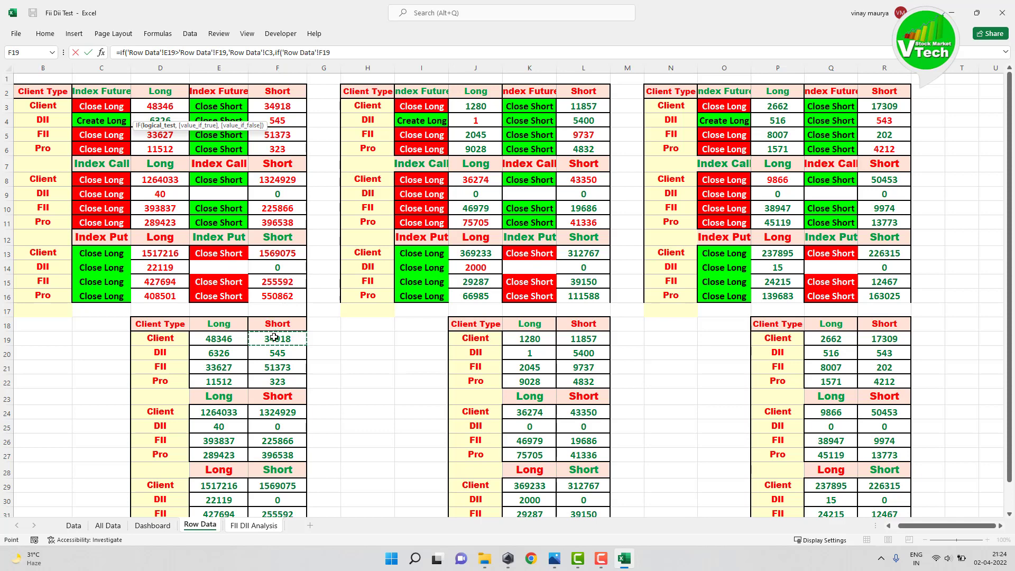
text(>)
click(228, 335)
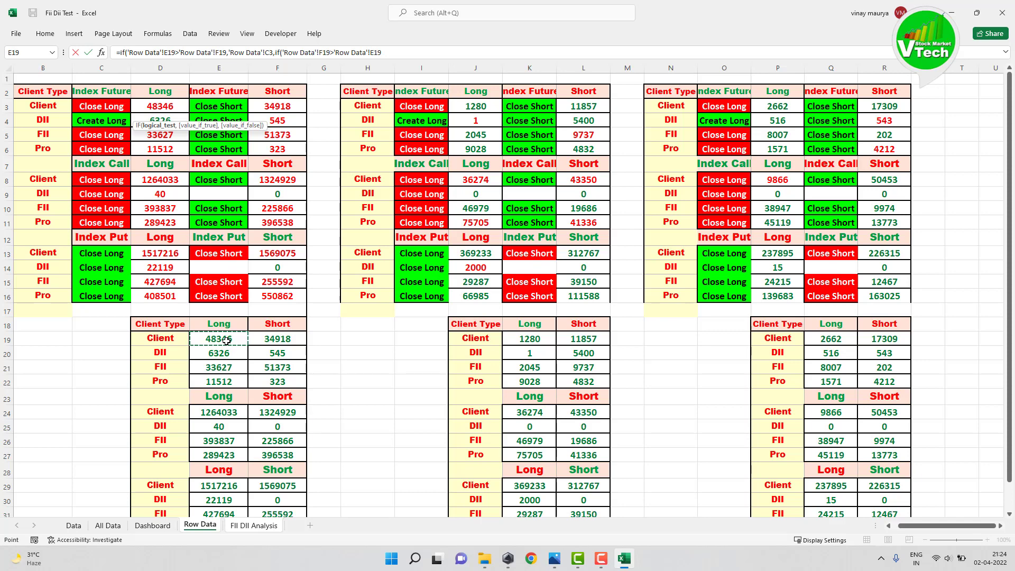
text(,)
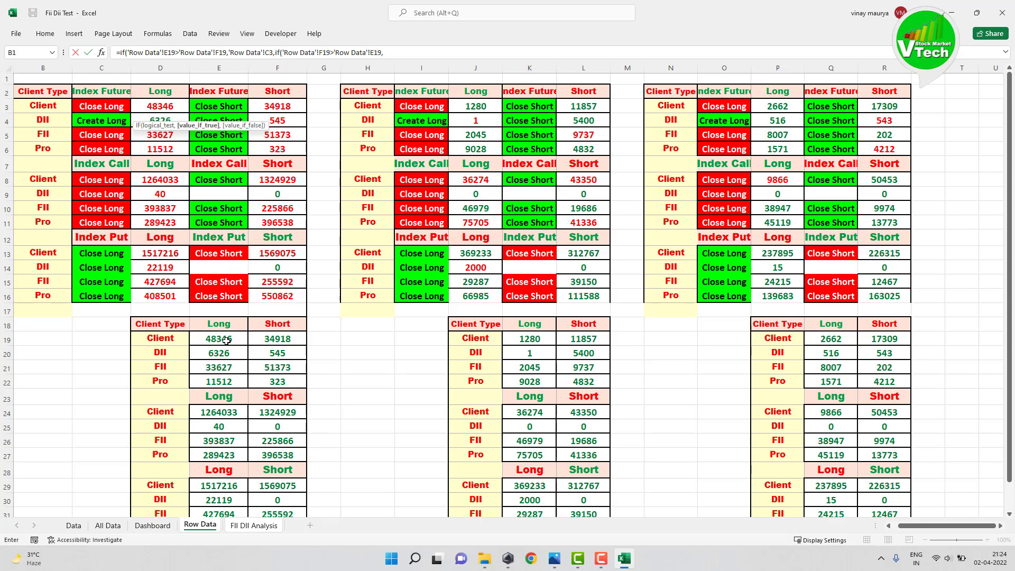
click(224, 107)
text(,)
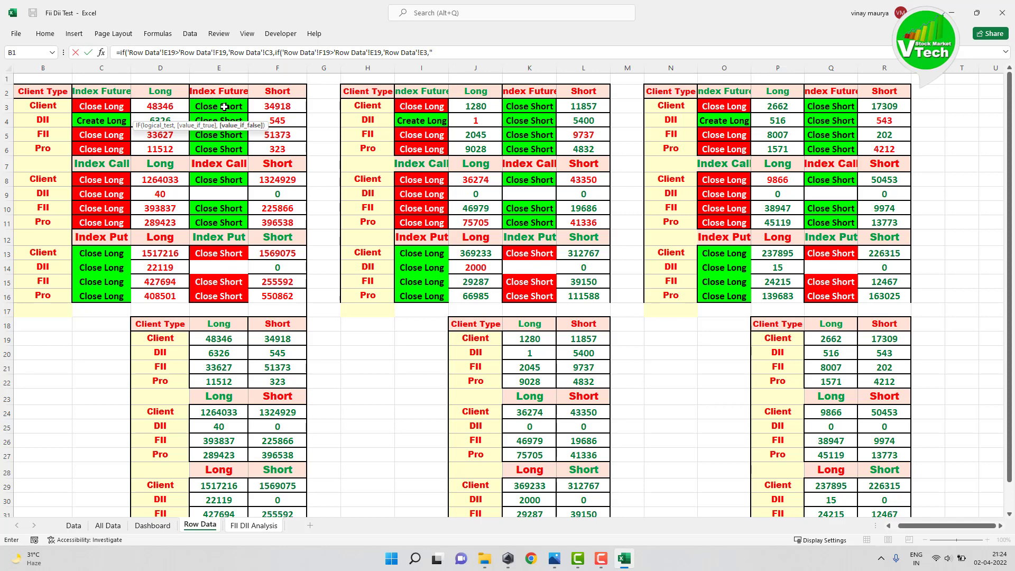
text("")
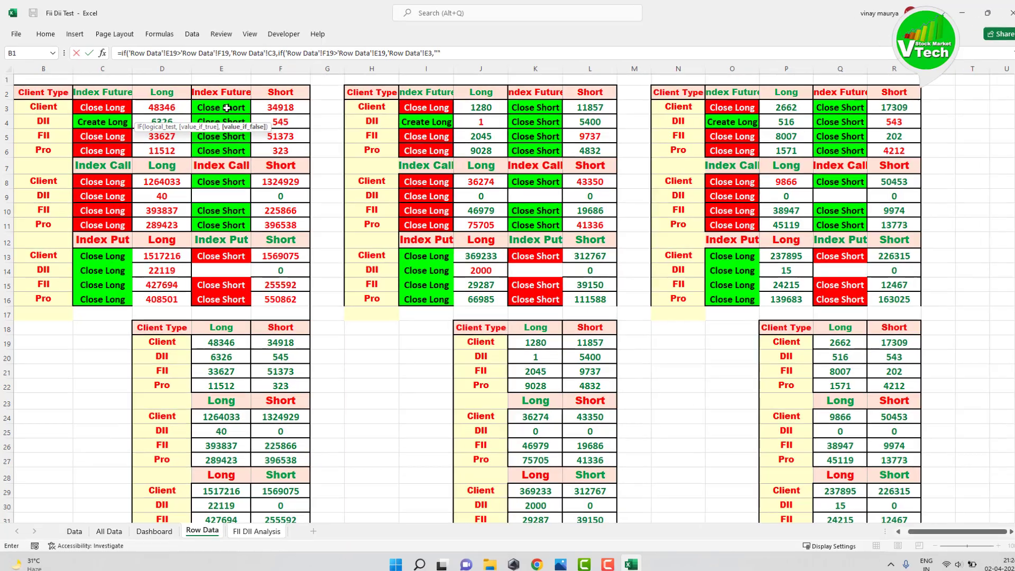
text())
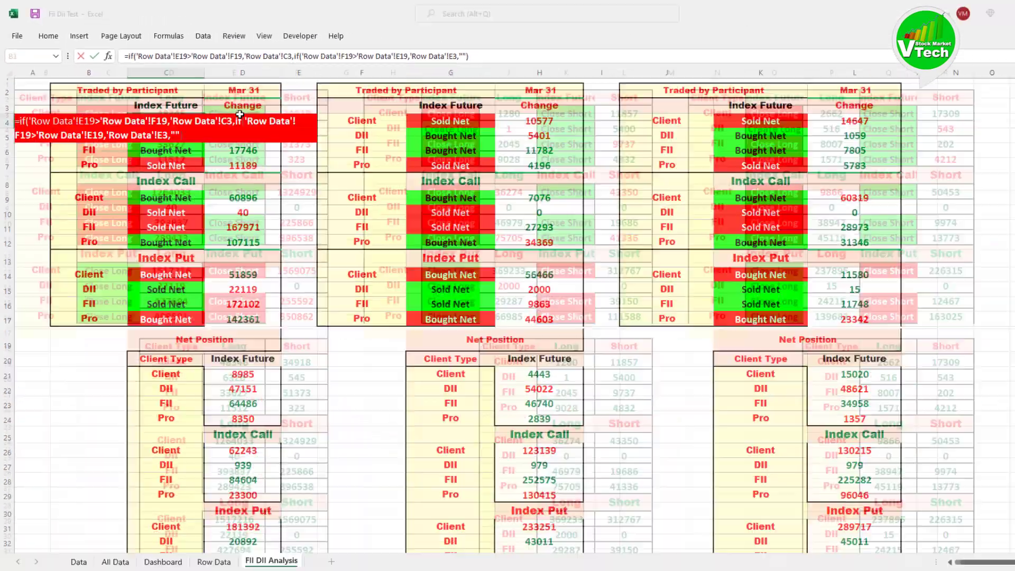
key(Return)
key(Return)
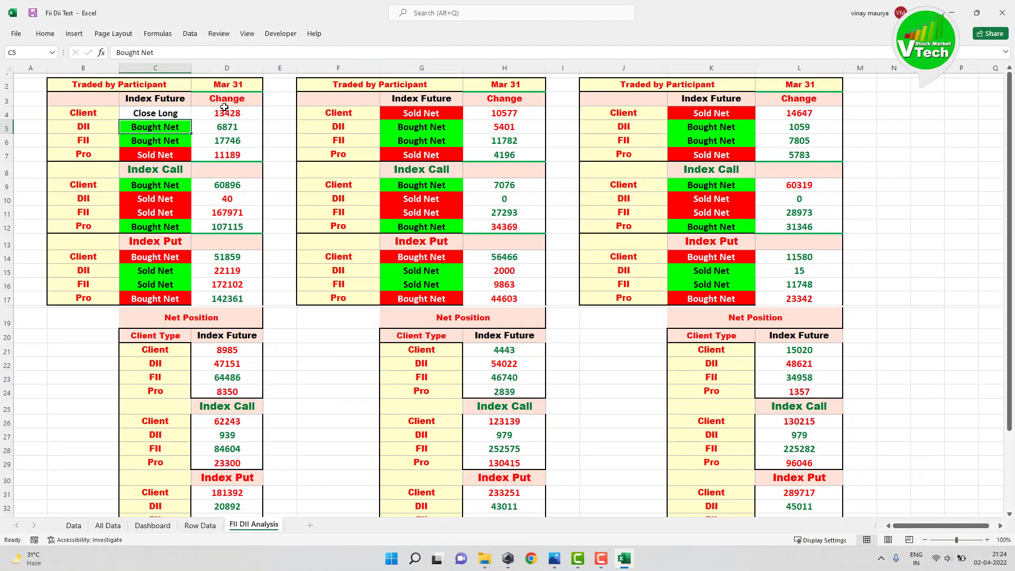
- Copy the C4 formula to the DII and FII index future cells C5:C6
click(170, 113)
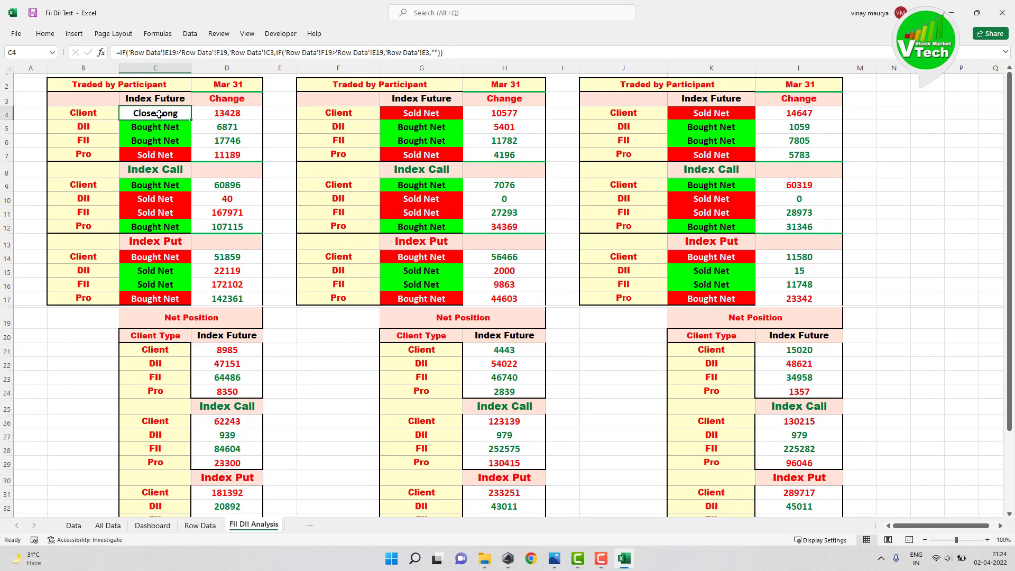
right_click(157, 114)
click(177, 131)
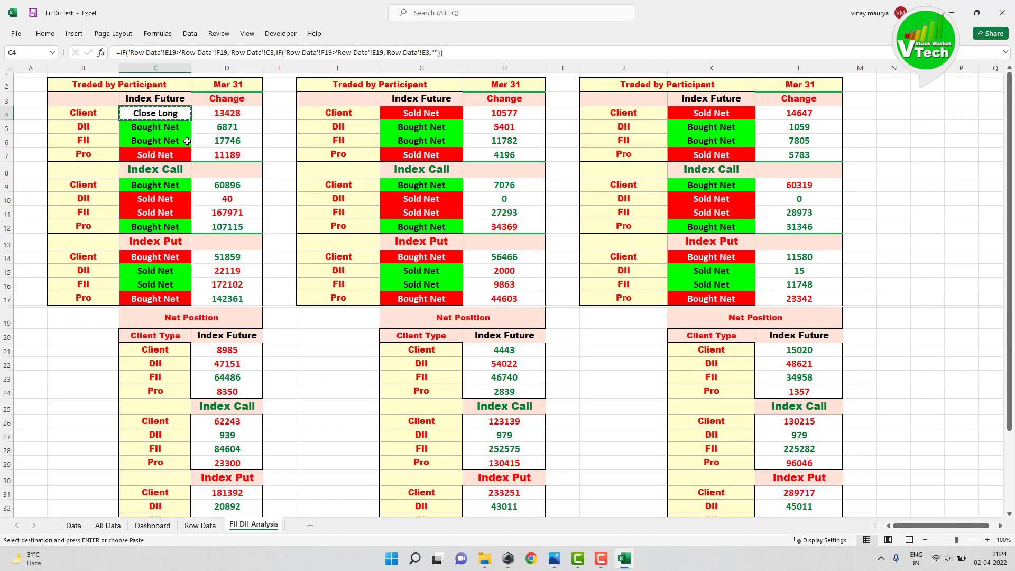
drag(160, 128, 160, 141)
right_click(160, 141)
click(177, 183)
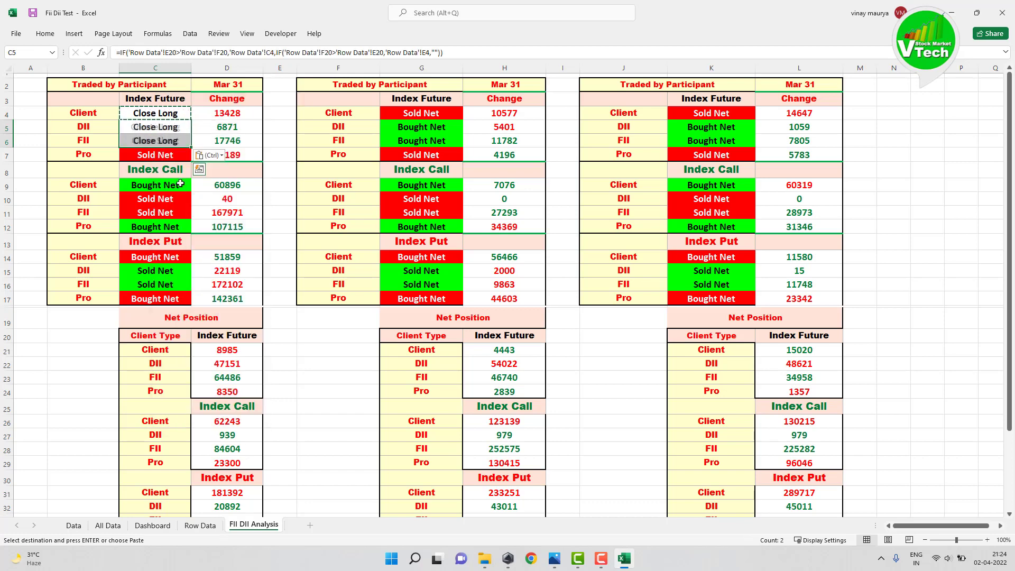
- Paste the C4 formula into the Index Call cells C9:C12 and the Index Put cells C14:C17
drag(140, 185, 148, 299)
right_click(144, 193)
click(169, 248)
right_click(142, 271)
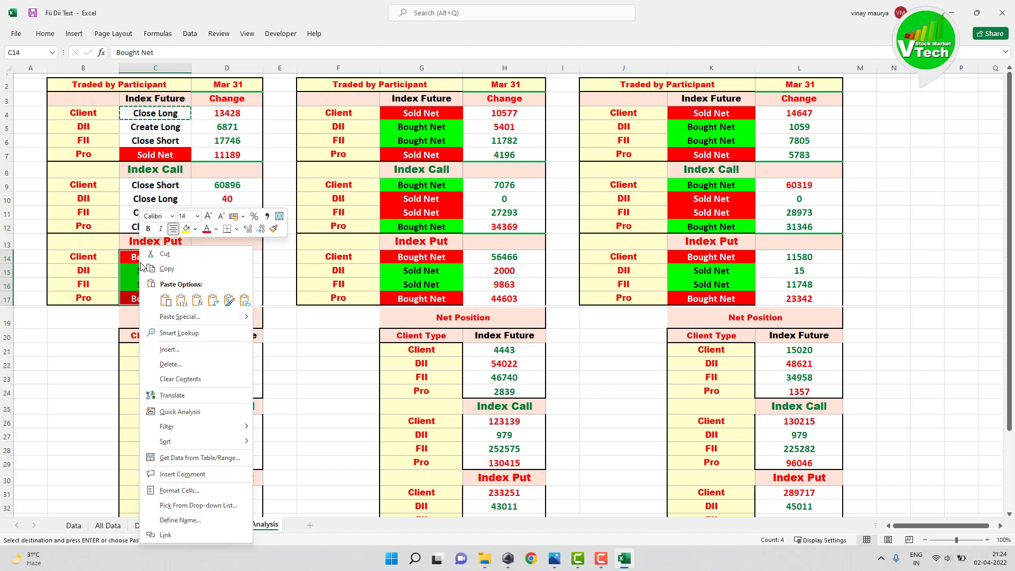
click(158, 299)
click(254, 304)
click(278, 305)
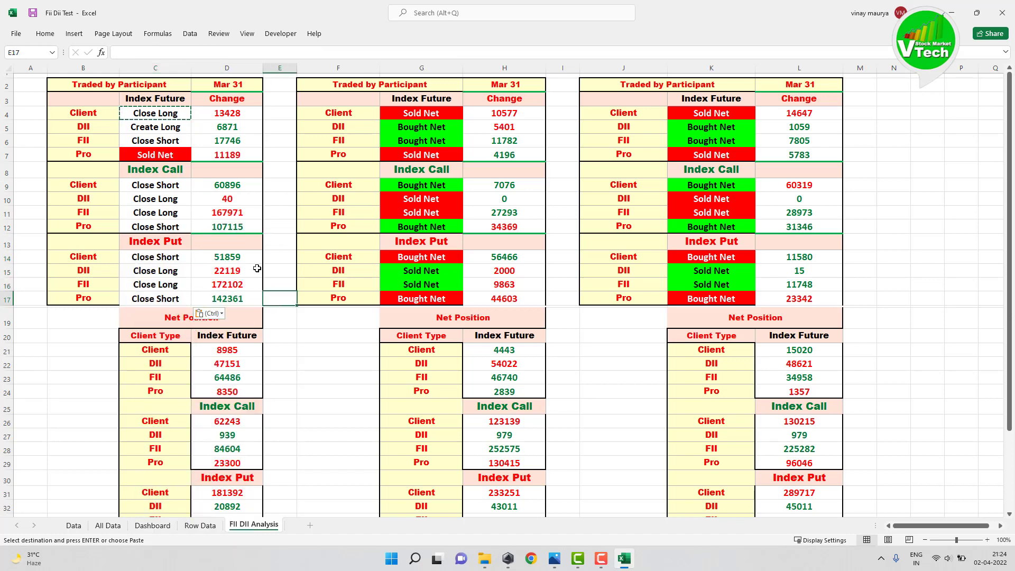
- Paste the copied C4 formula into the Pro index future cell C7
click(170, 157)
right_click(170, 157)
click(193, 206)
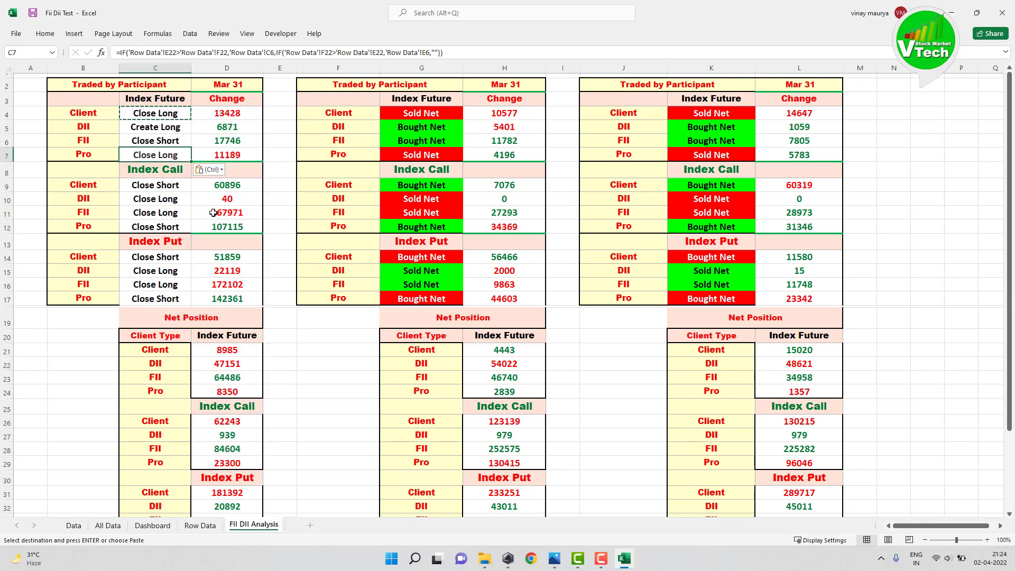
click(265, 200)
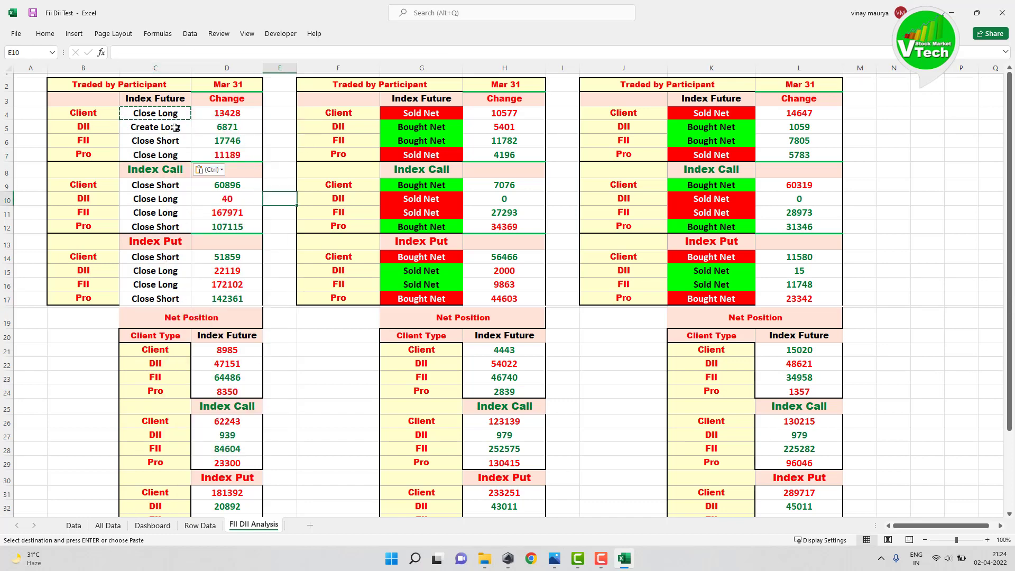
- Compare the position labels in column C with the first table on the Row Data sheet
click(197, 526)
click(347, 235)
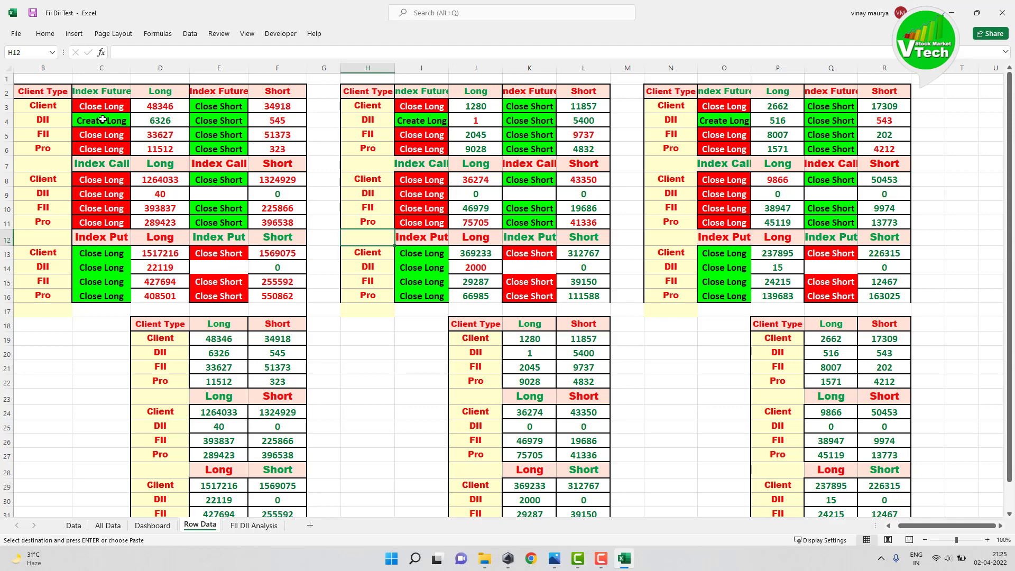
click(245, 525)
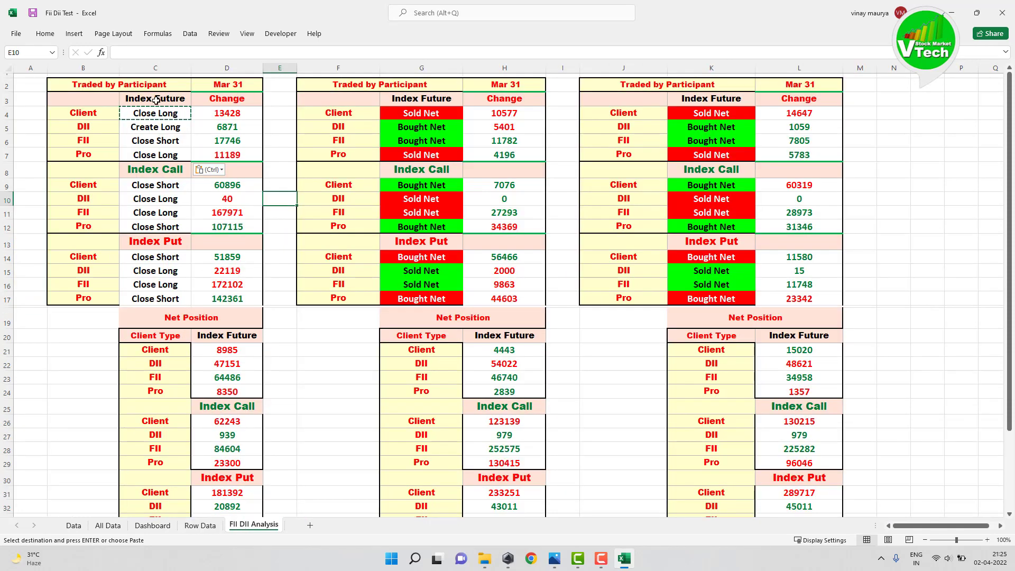
click(276, 126)
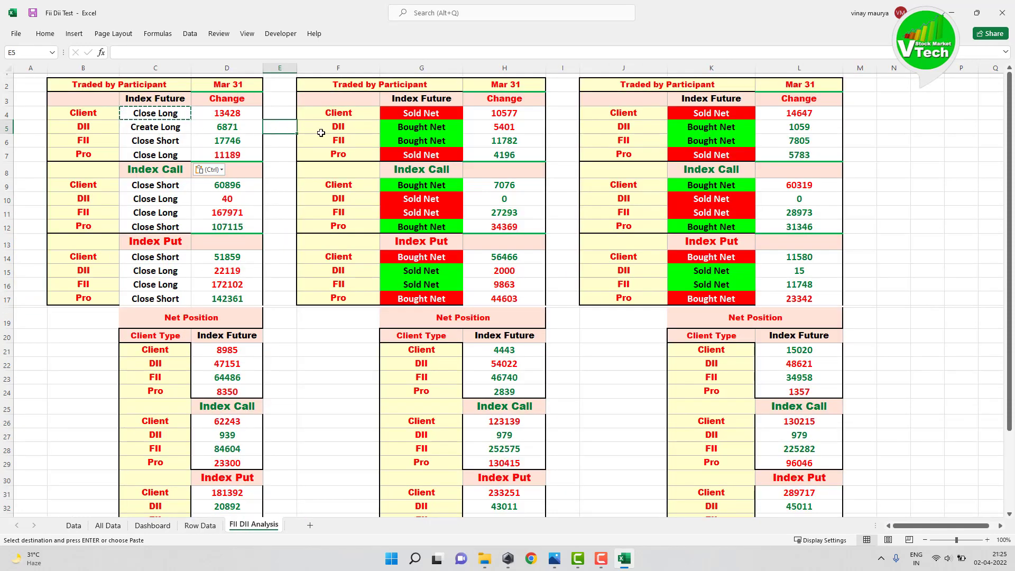
- In G4, start an IF formula that returns 'Row Data'!I3 when 'Row Data'!K19 is greater than 'Row Data'!L19
click(421, 112)
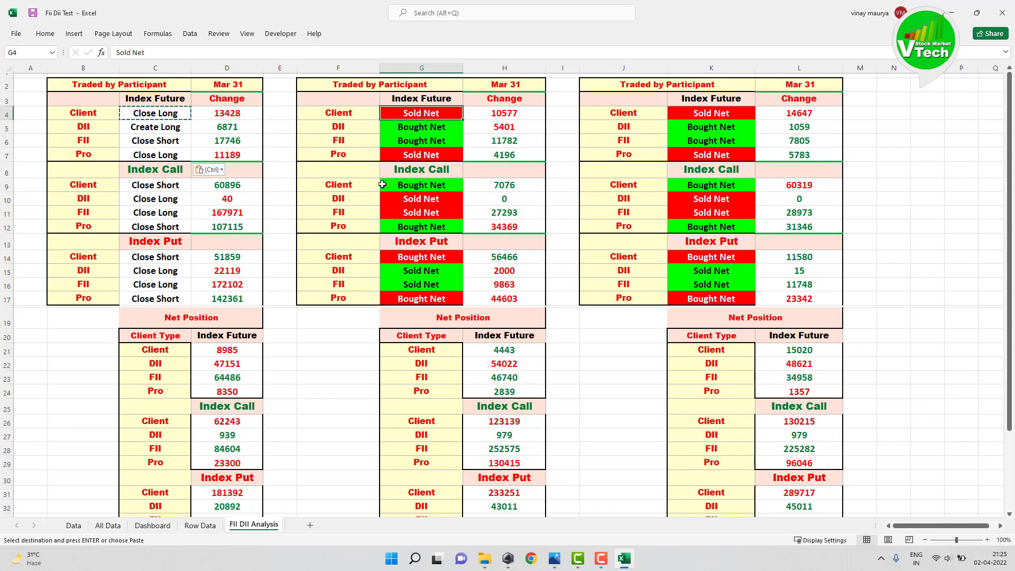
key(Escape)
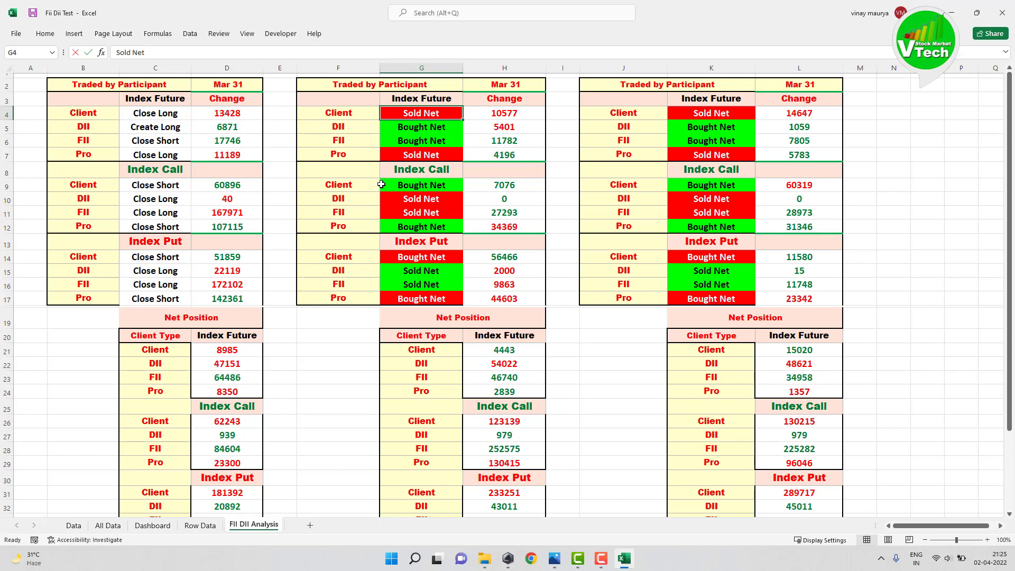
text(=if()
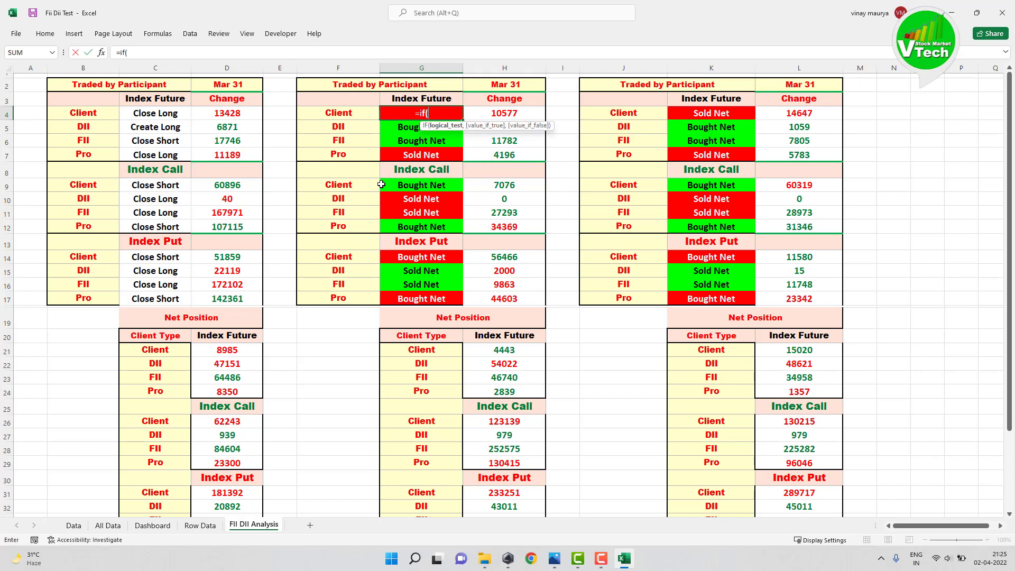
click(189, 528)
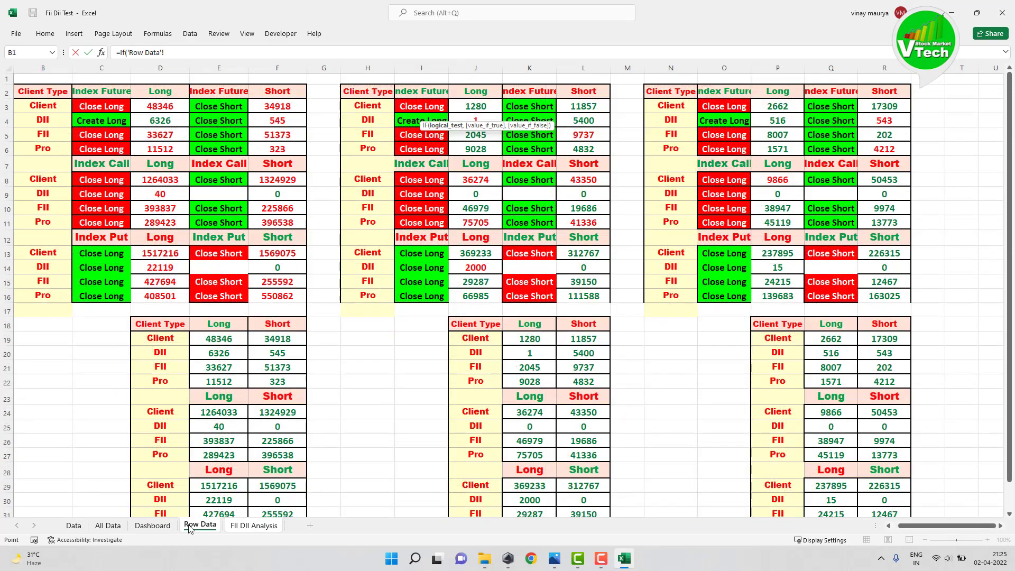
click(523, 339)
text(>)
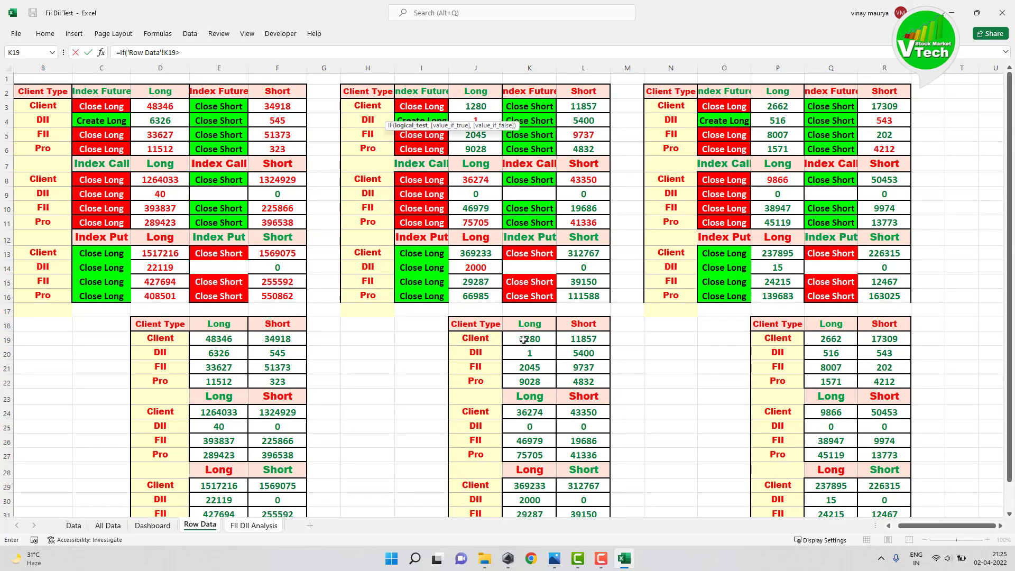
click(594, 340)
text(,)
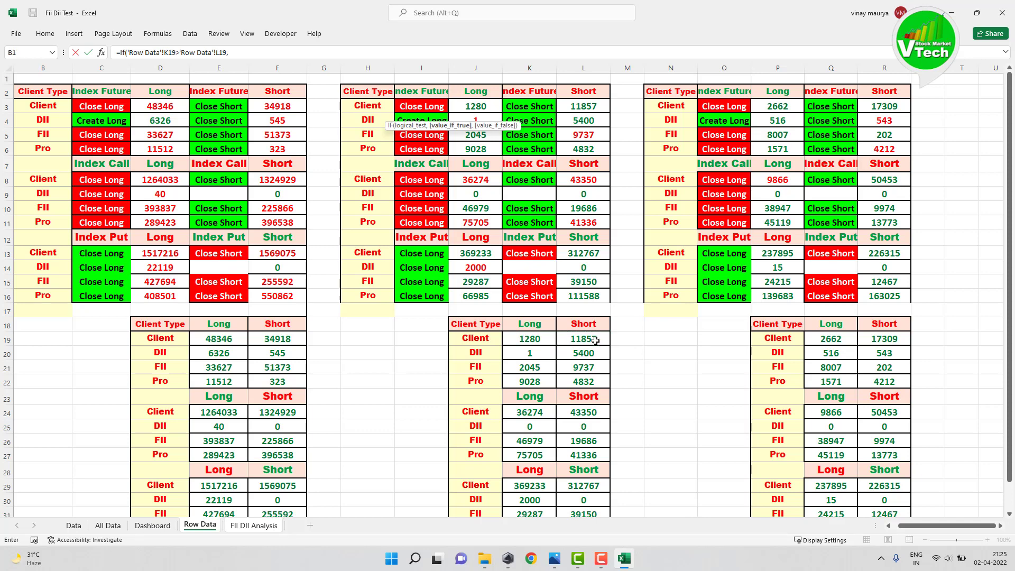
click(419, 106)
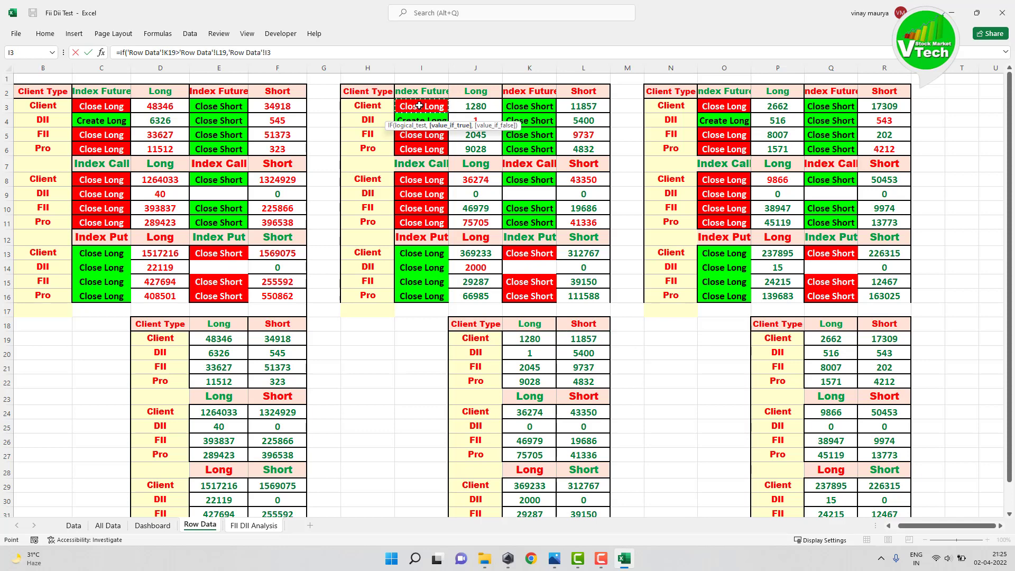
text(,)
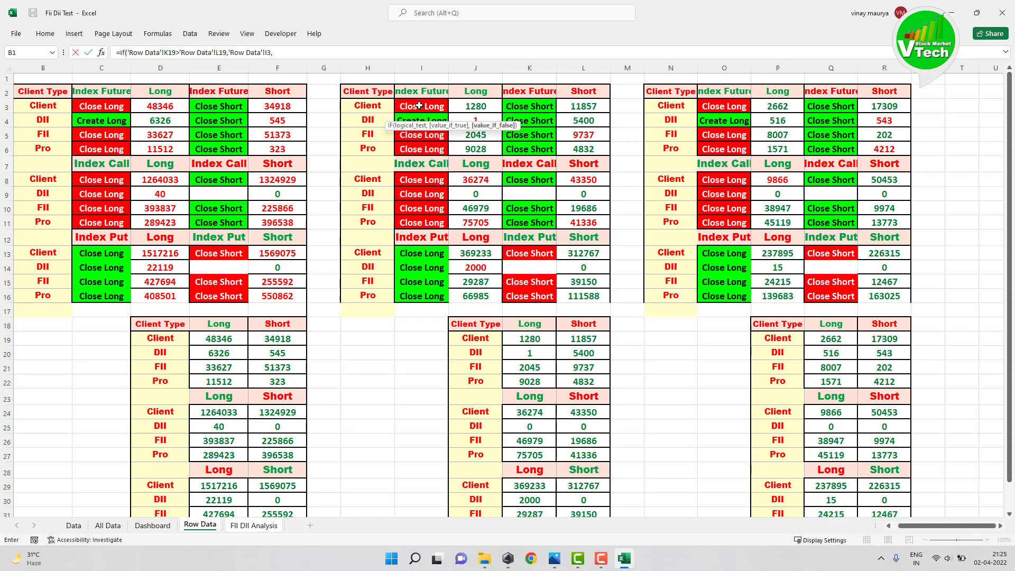
- Complete the G4 formula with a nested IF returning 'Row Data'!K3 when 'Row Data'!L19>'Row Data'!K19, otherwise an empty string
text(if()
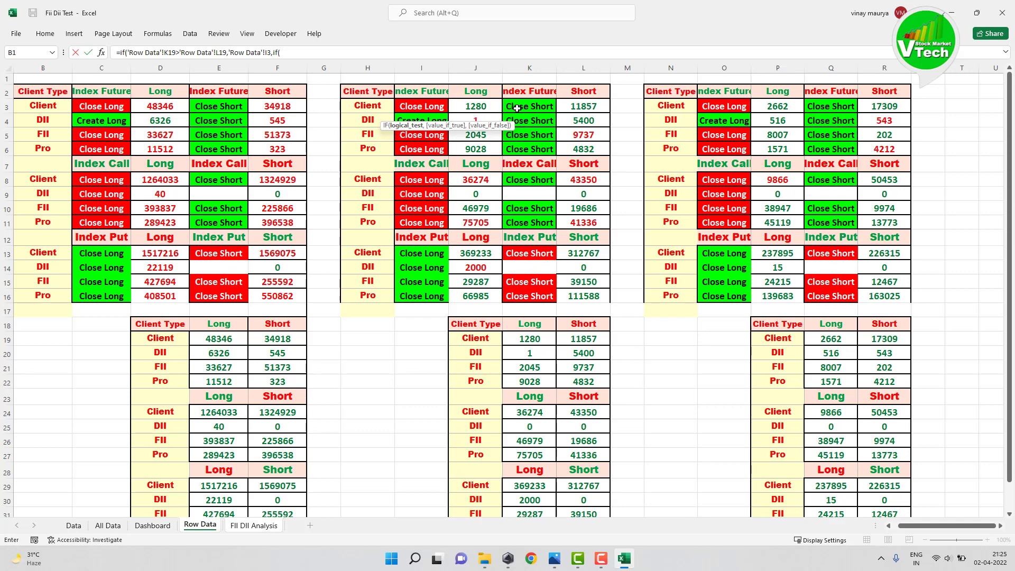
click(577, 338)
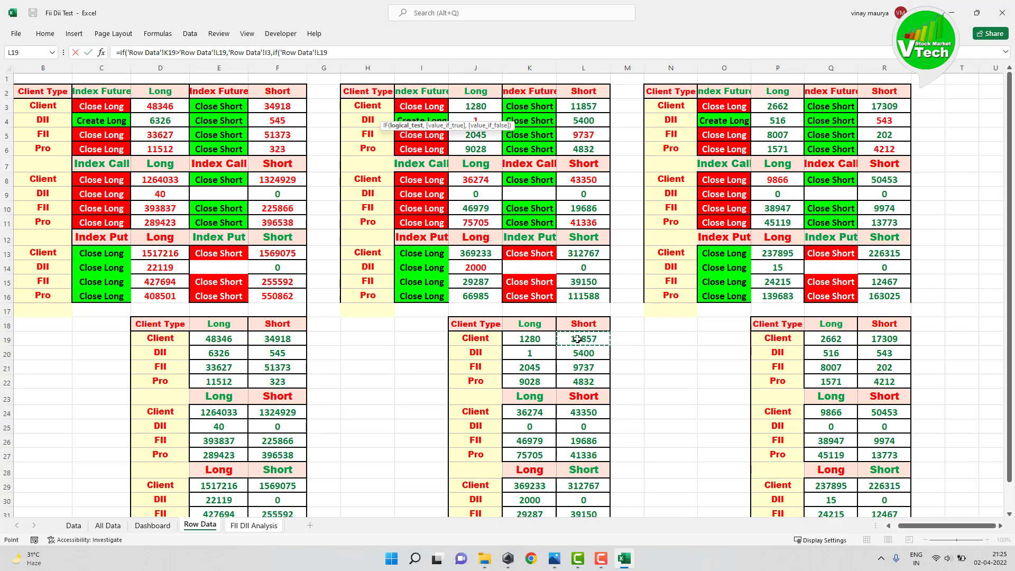
text(>)
click(545, 339)
text(,)
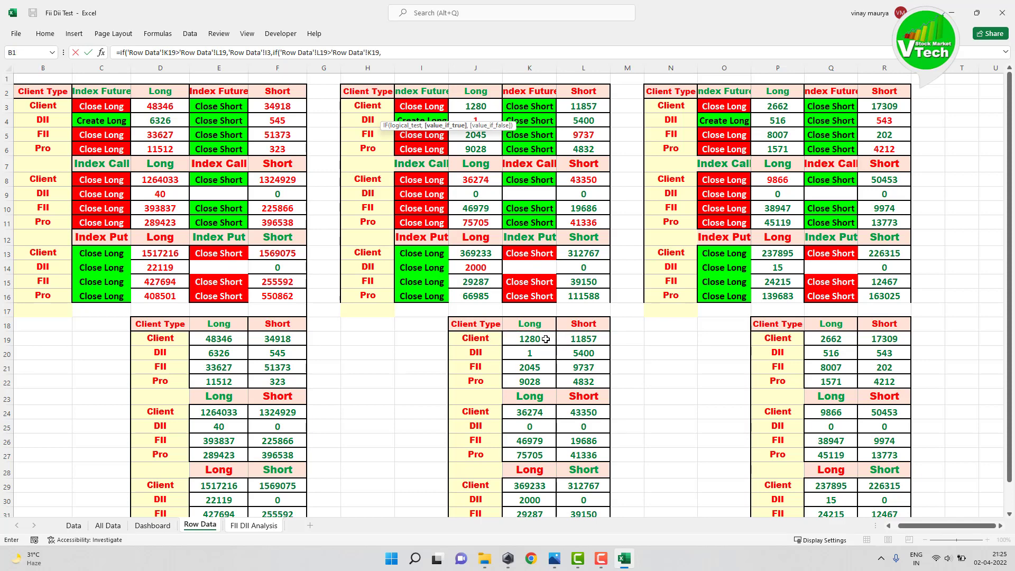
click(537, 109)
text(,)
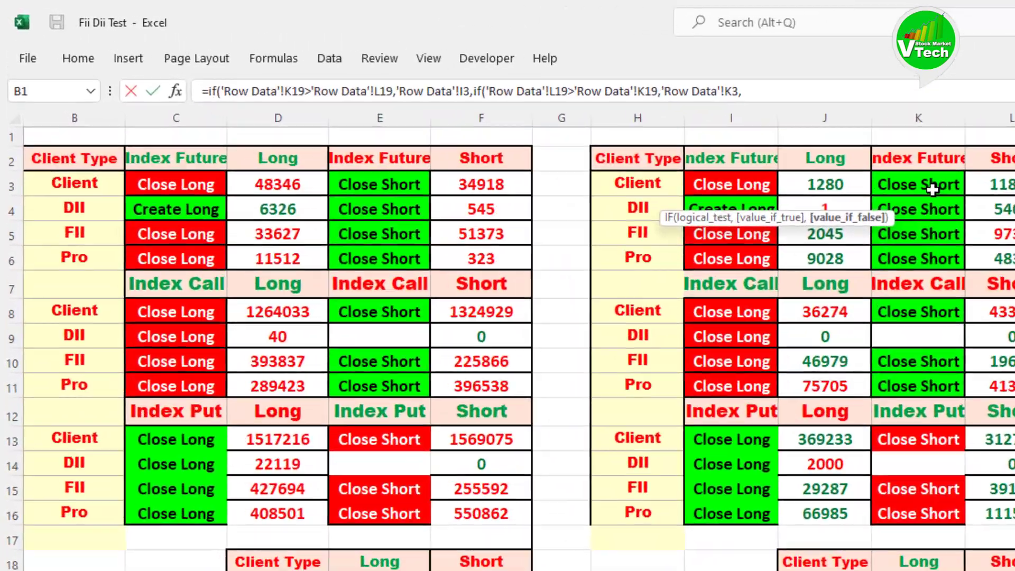
text("")))
key(Return)
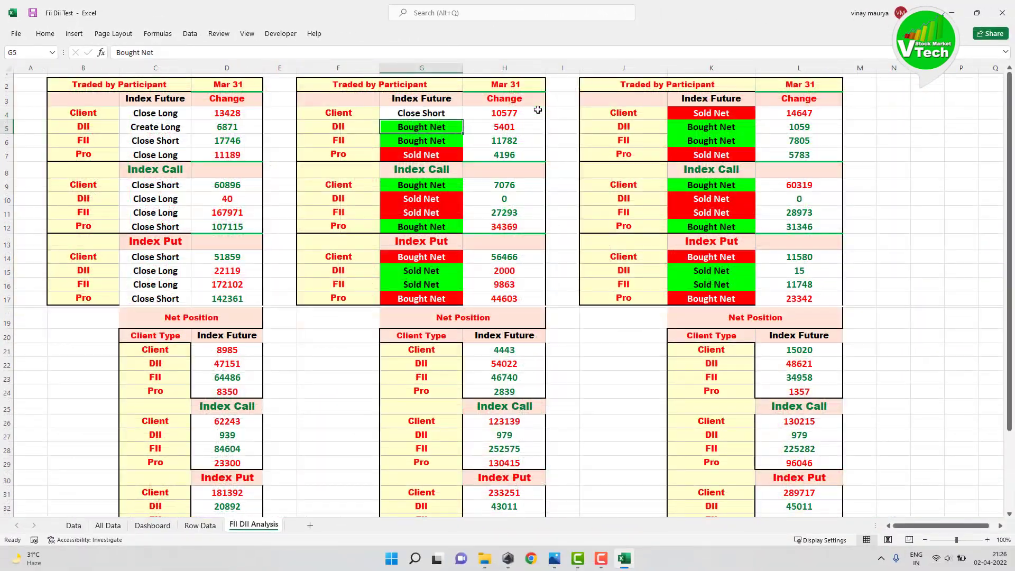
- Copy the G4 formula to the remaining participant cells G5:G7, G9:G12 and G14:G17 in the second table
click(449, 112)
right_click(425, 112)
click(446, 129)
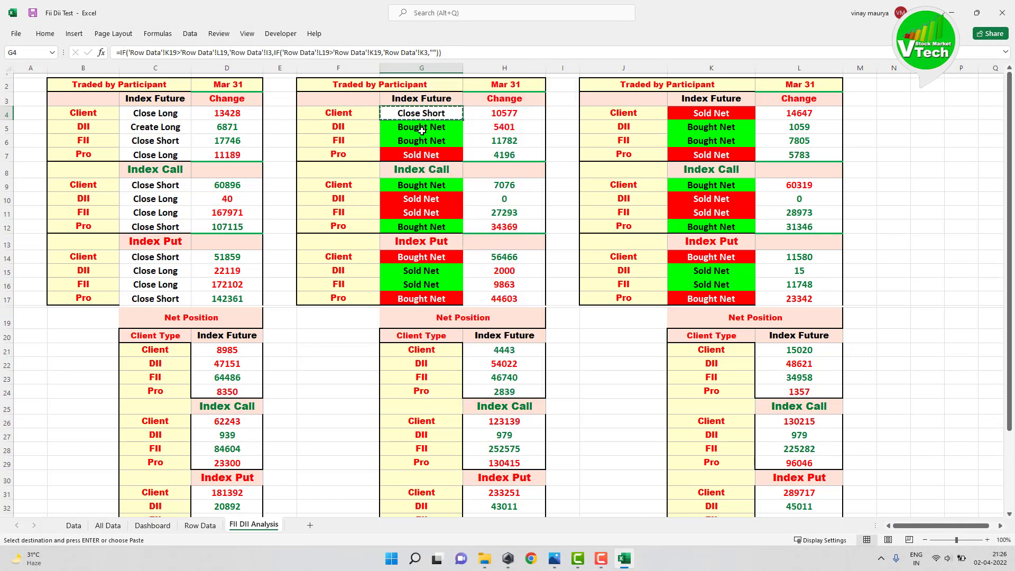
drag(420, 127, 415, 294)
right_click(404, 127)
click(432, 185)
right_click(415, 195)
click(437, 247)
right_click(415, 293)
click(432, 292)
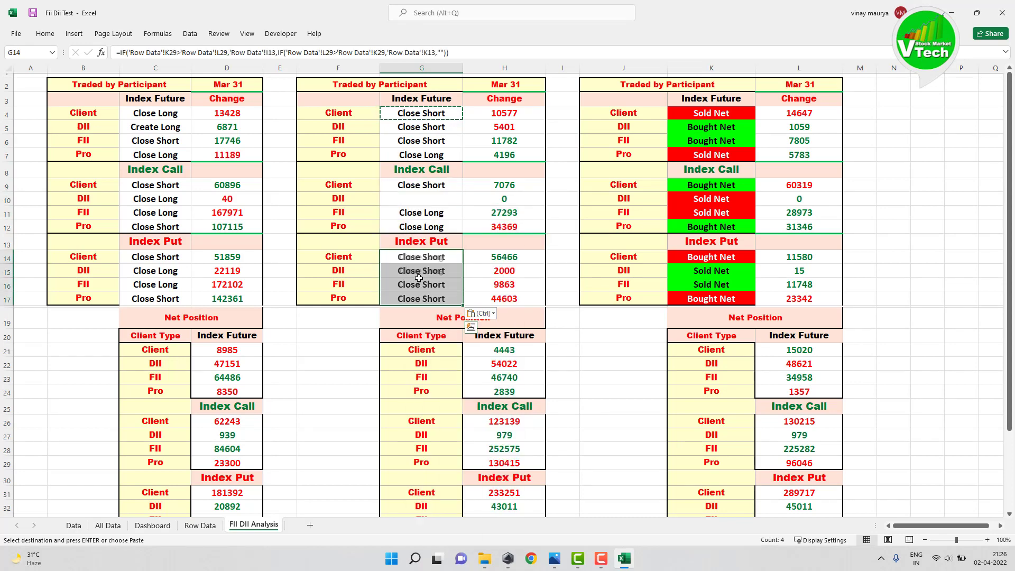
click(555, 180)
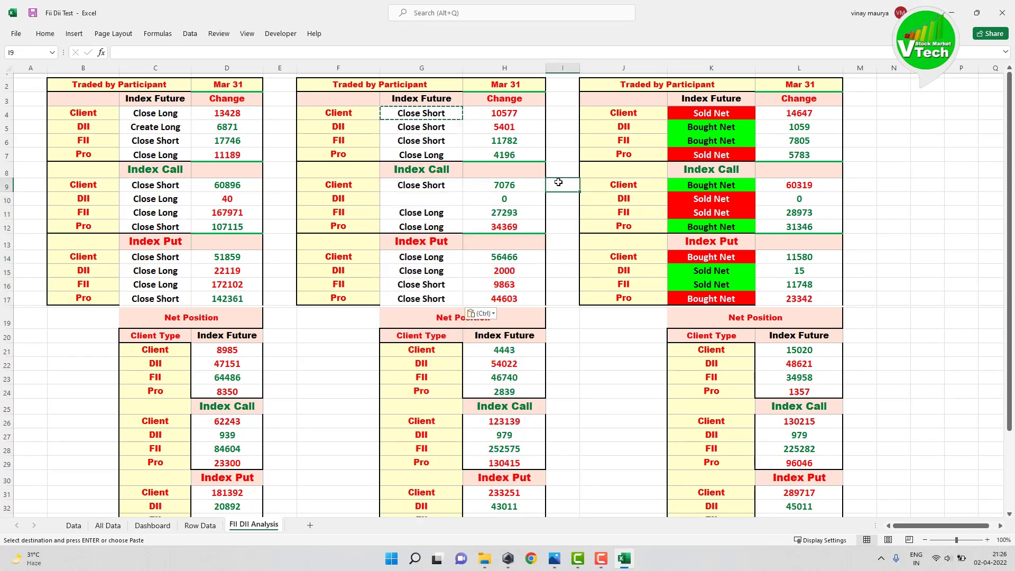
- In K4, start an IF formula that returns 'Row Data'!O3 when 'Row Data'!Q19 is greater than 'Row Data'!R19
click(690, 115)
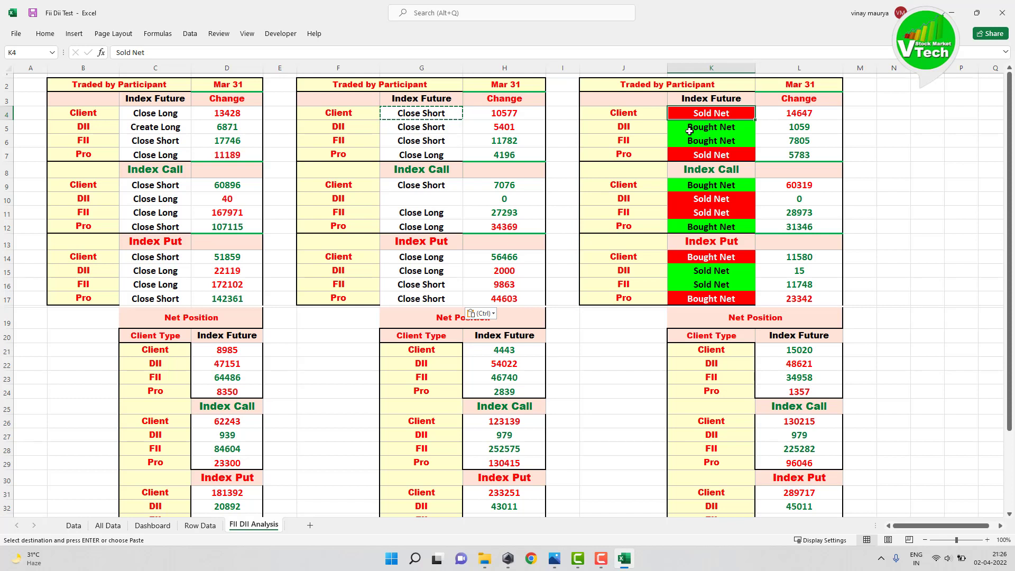
text(=)
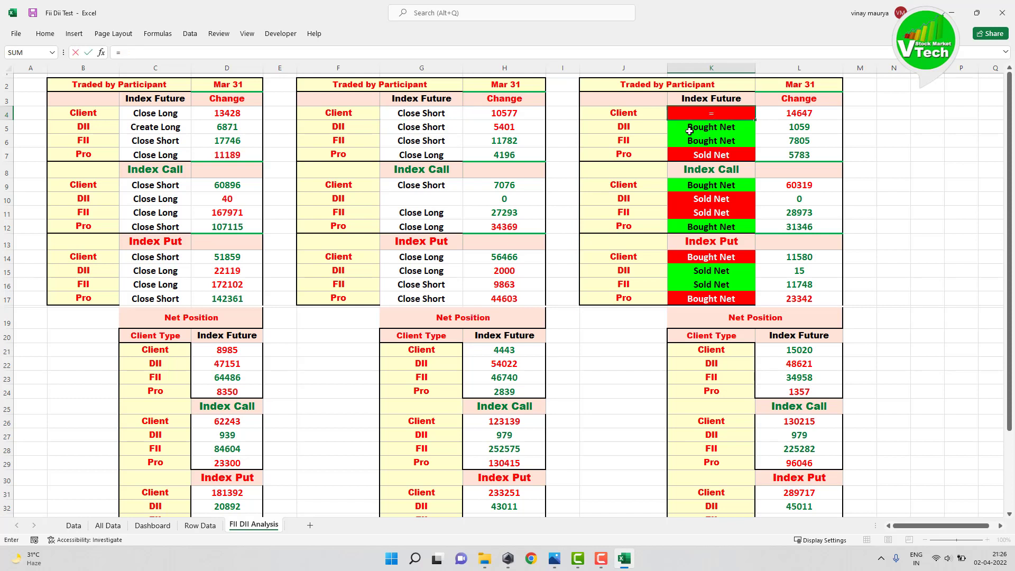
text(if()
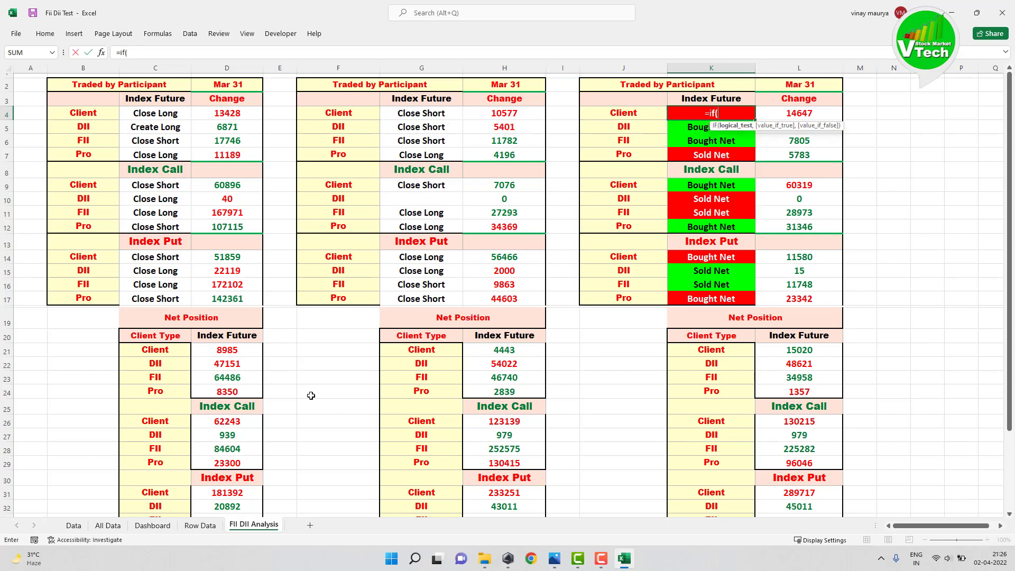
click(201, 525)
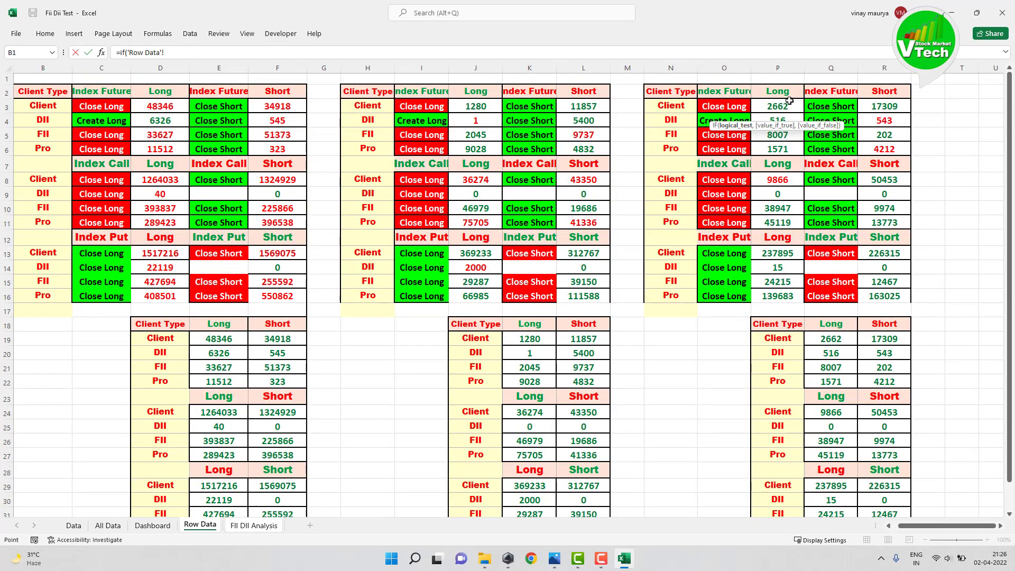
click(833, 338)
text(>)
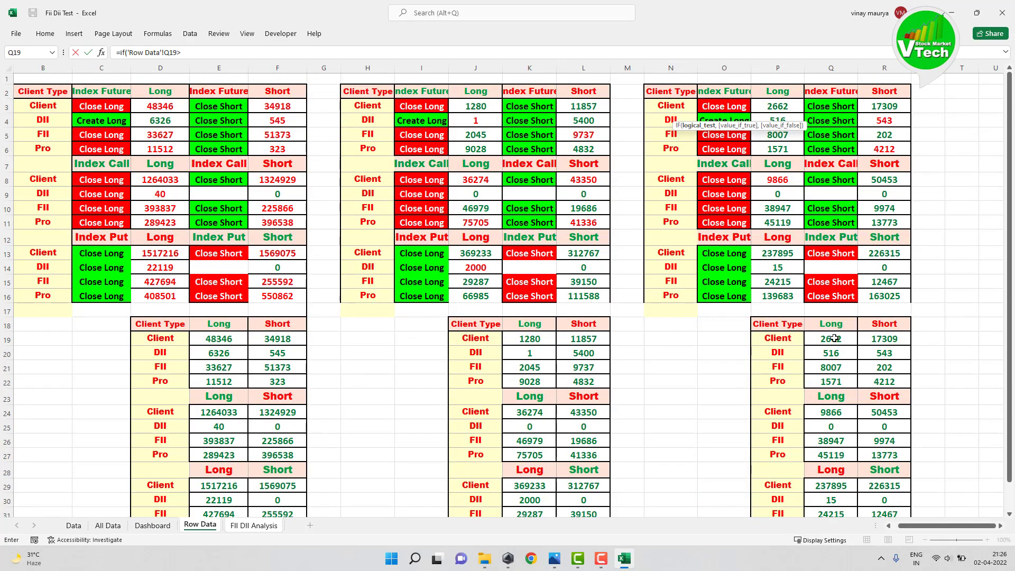
click(876, 338)
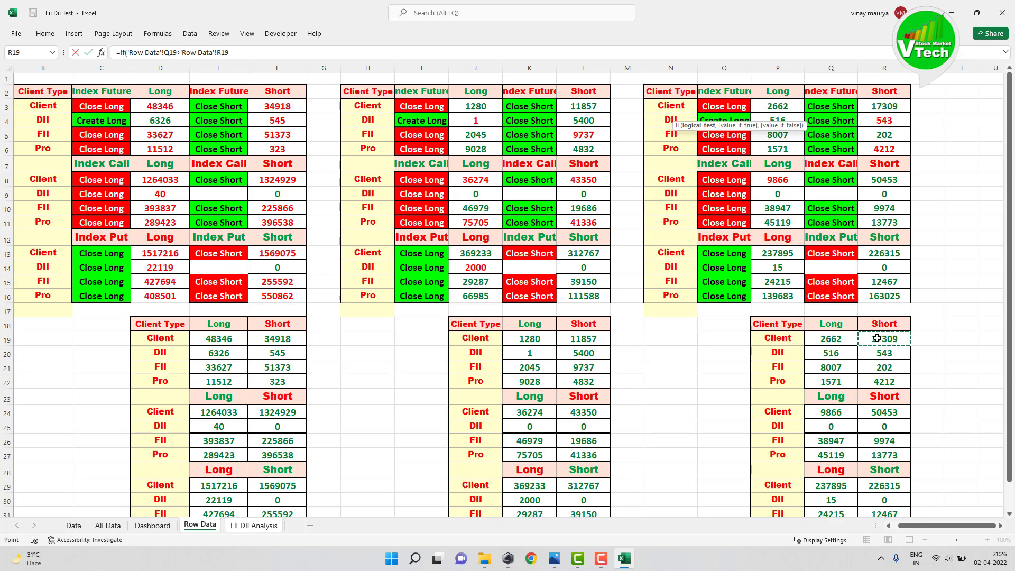
text(,)
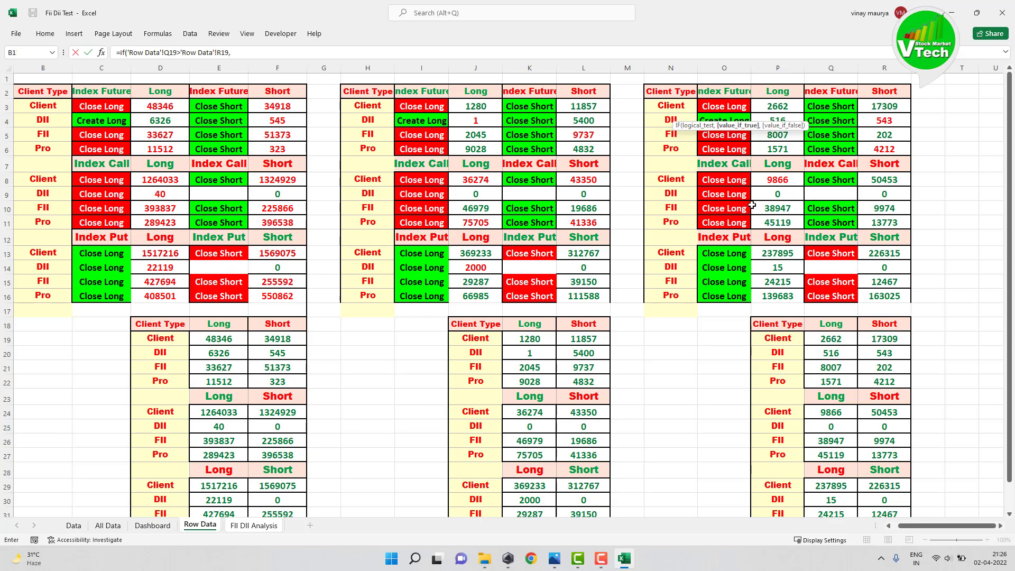
click(727, 107)
text(,)
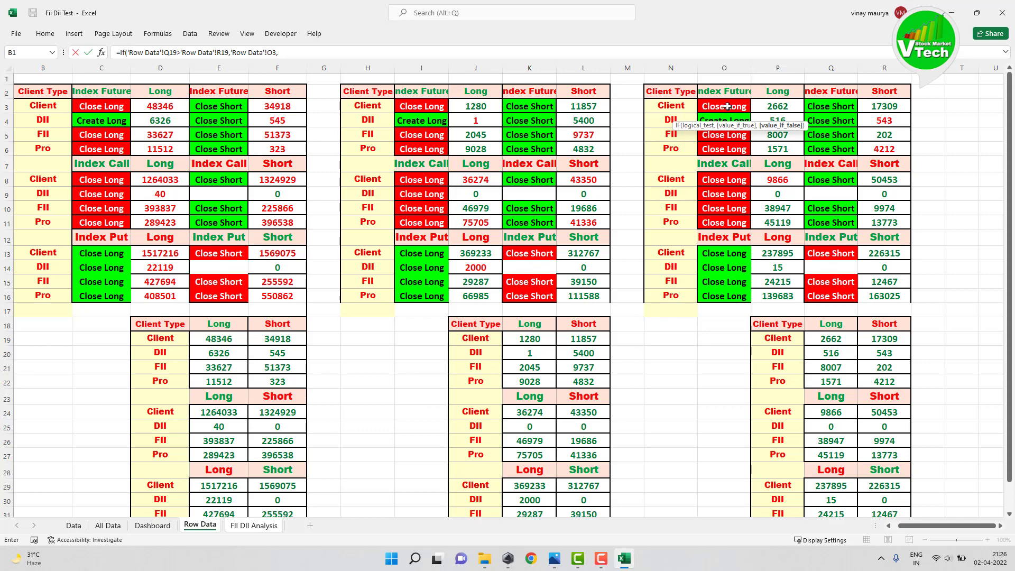
- Complete the K4 formula with a nested IF returning 'Row Data'!Q3 when 'Row Data'!R19>'Row Data'!Q19, otherwise an empty string
text(if()
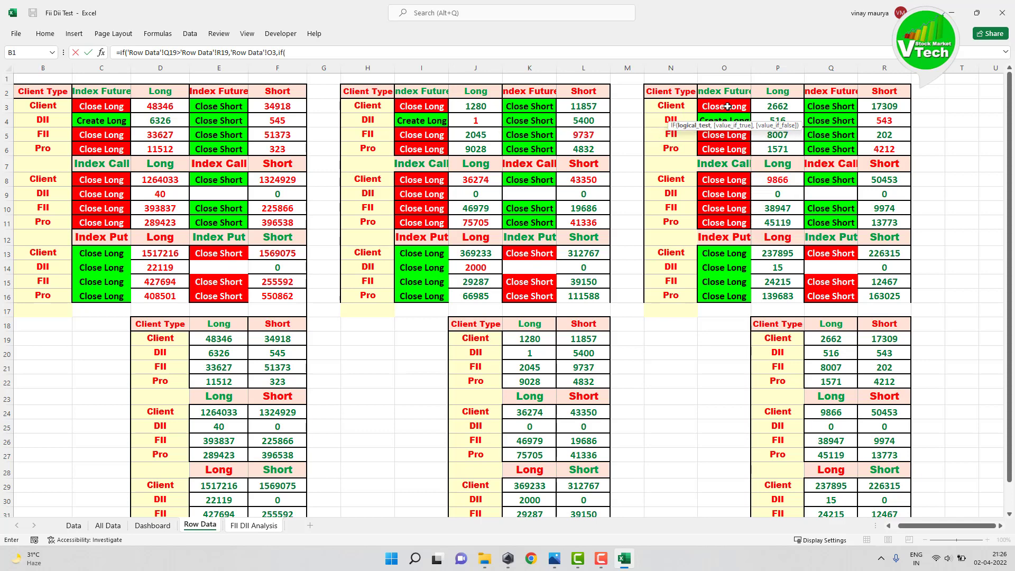
click(885, 340)
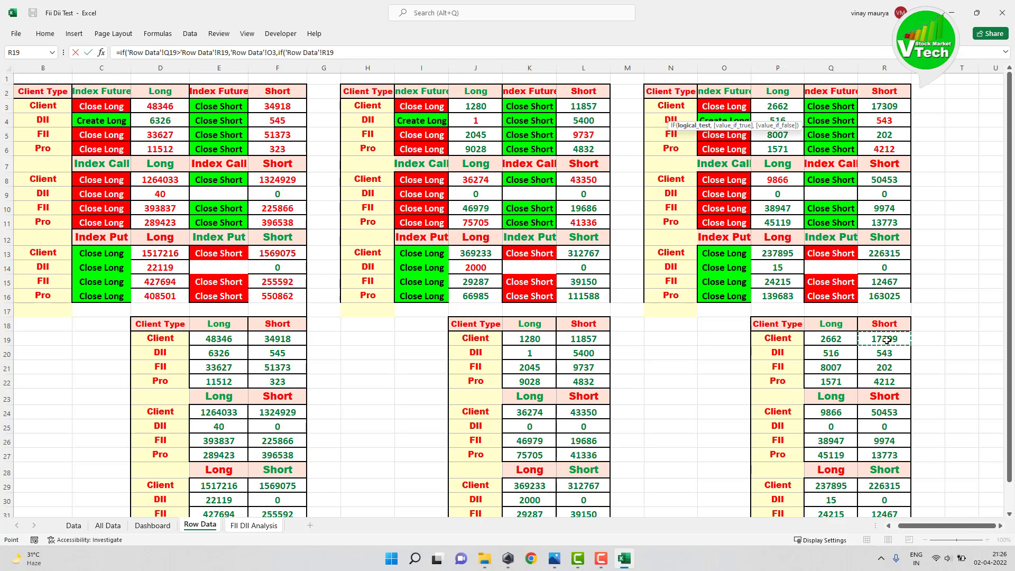
text(>)
click(842, 337)
text(,)
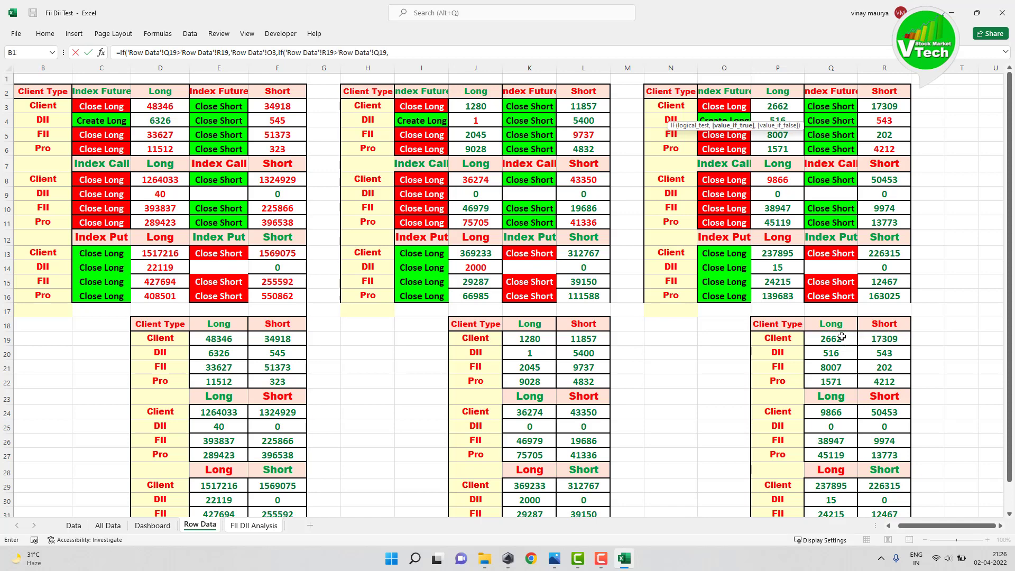
click(833, 108)
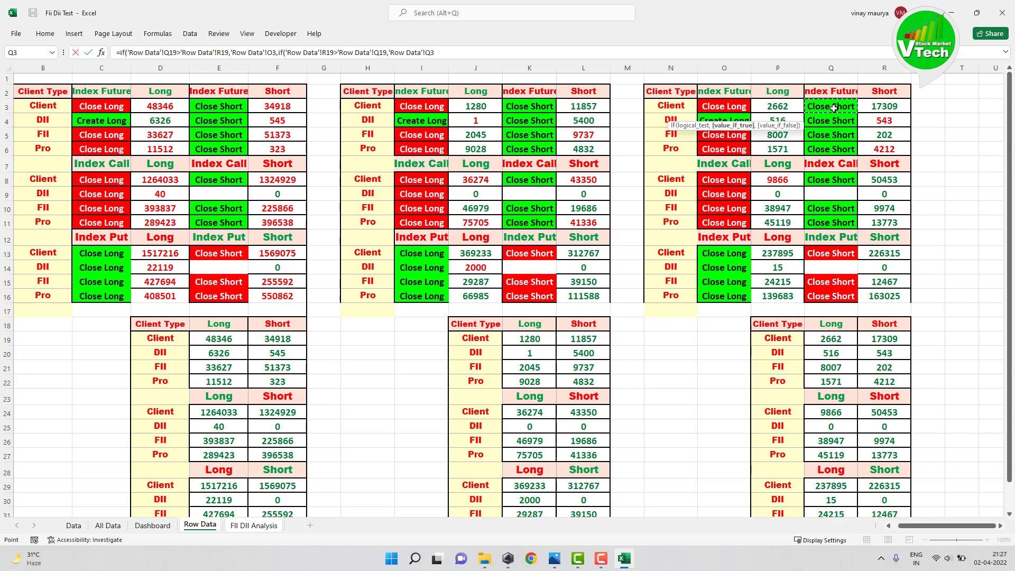
text(,)
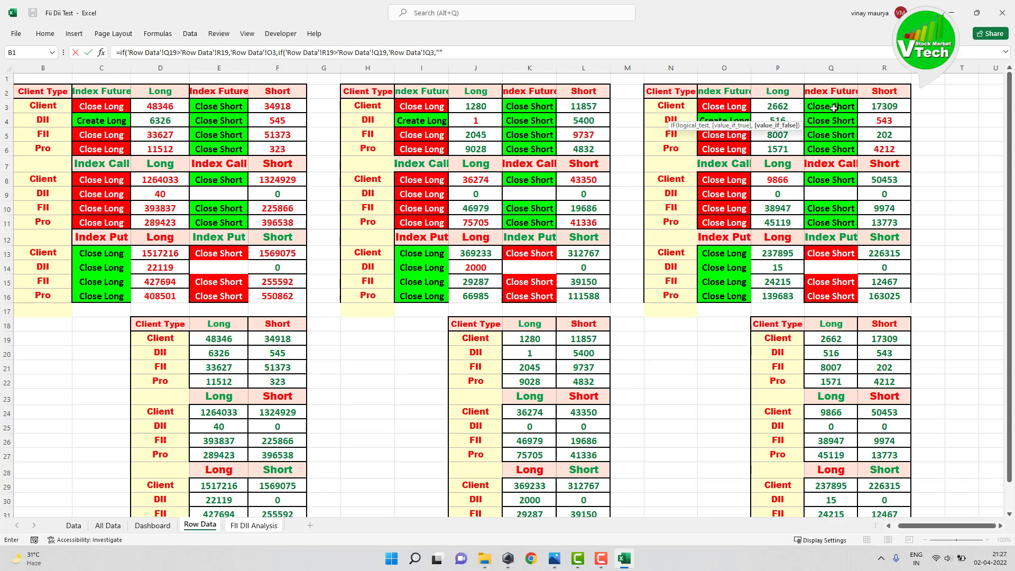
text()))
key(Return)
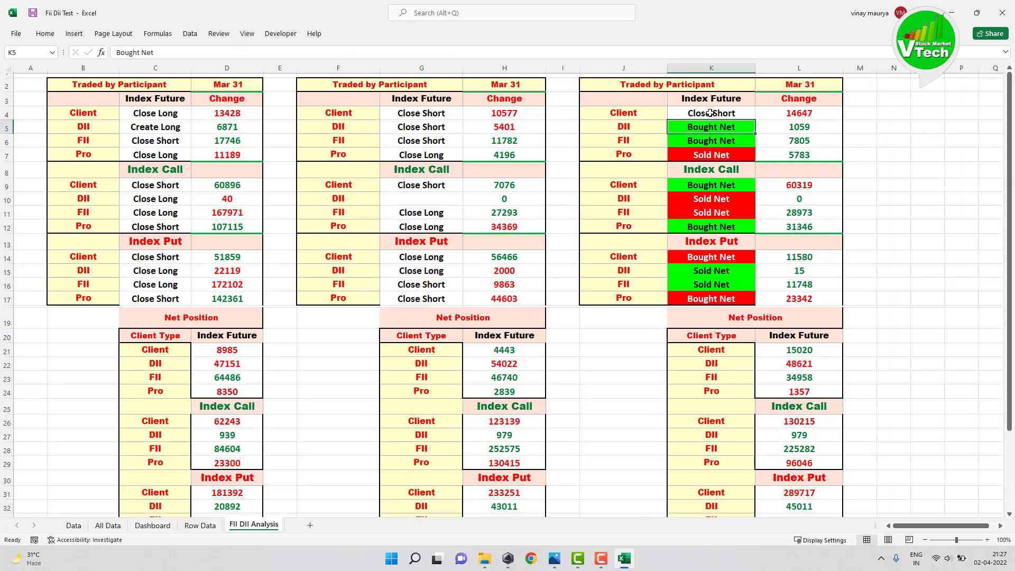
- Copy the K4 formula to the remaining participant cells K5:K7, K9:K12 and K14:K17 in the third table
right_click(710, 113)
click(729, 130)
drag(711, 127, 712, 152)
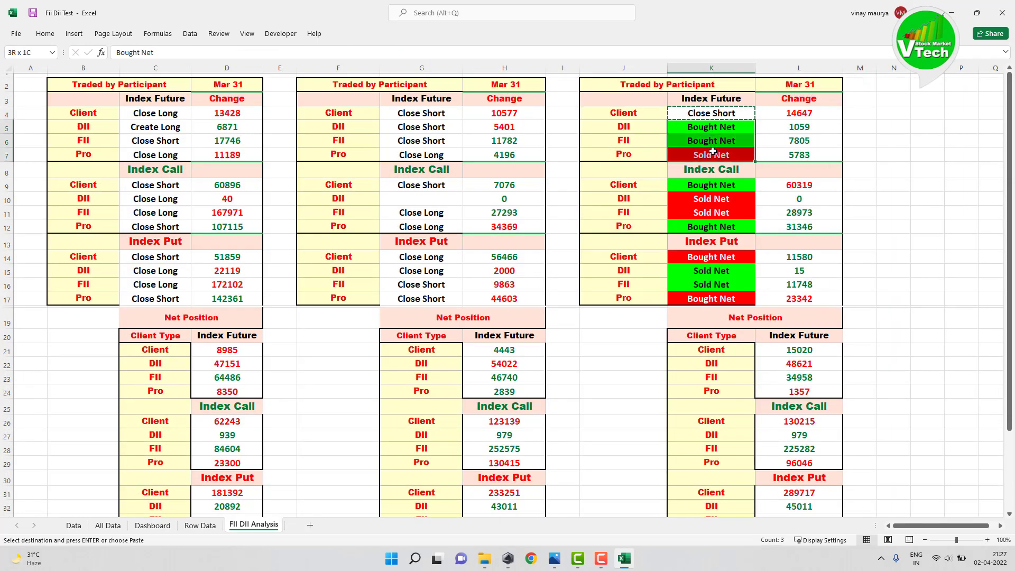
right_click(708, 132)
click(712, 185)
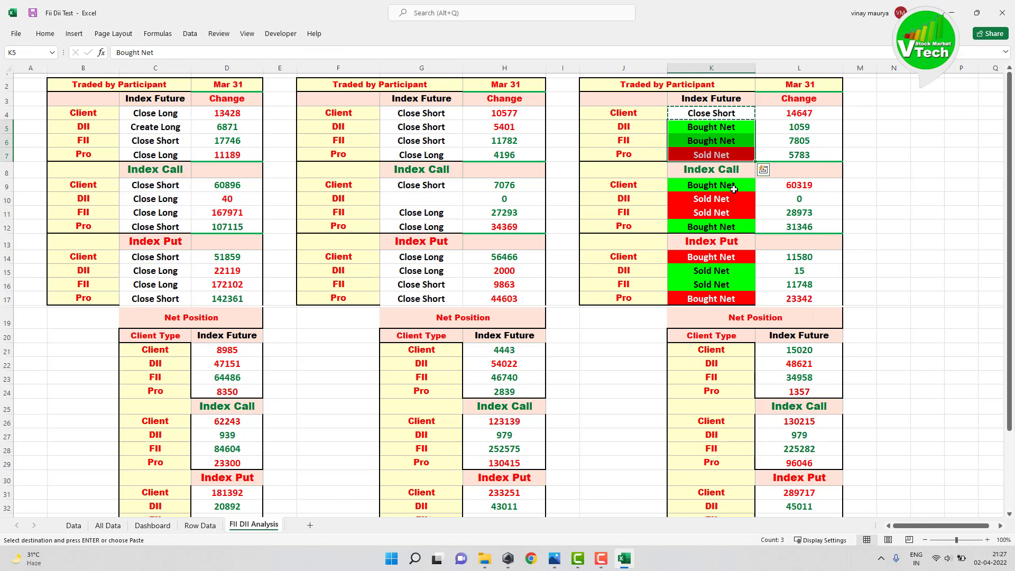
drag(707, 186, 708, 298)
right_click(703, 194)
click(727, 247)
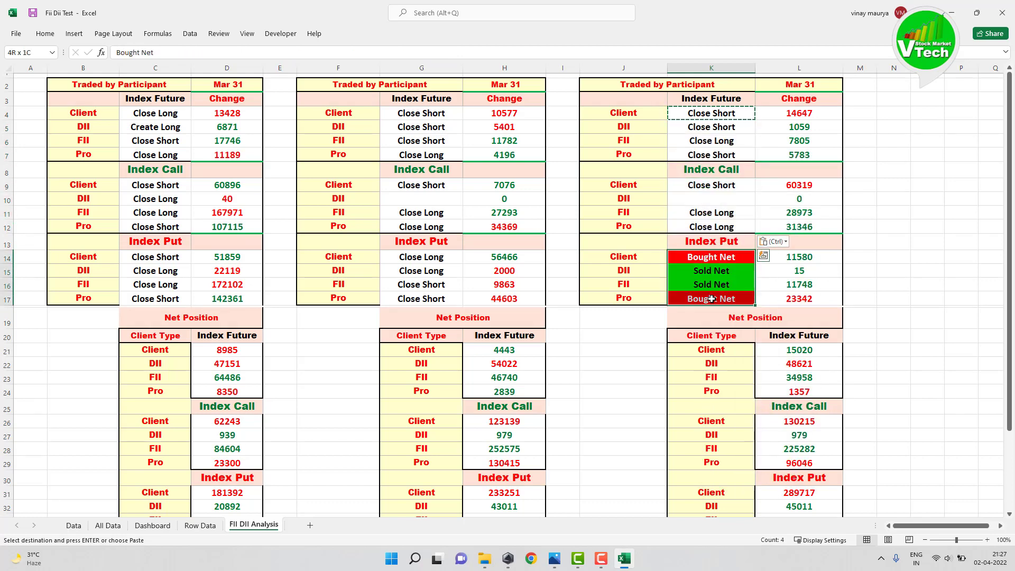
right_click(703, 271)
click(727, 320)
click(640, 313)
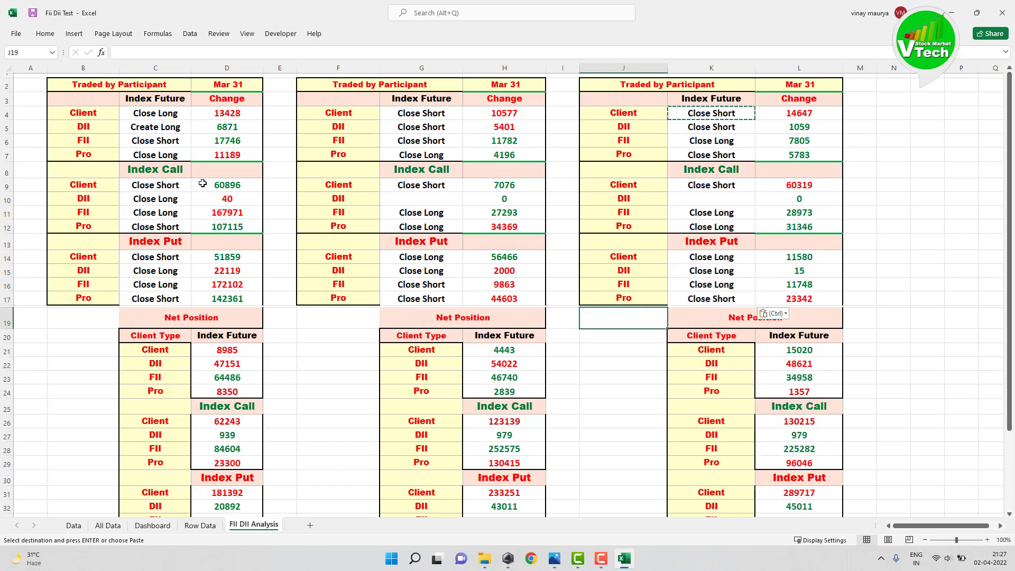
- Delete all existing conditional formatting rules from the Index Future position cells C4:C7 in the first table
drag(153, 113, 155, 153)
click(45, 34)
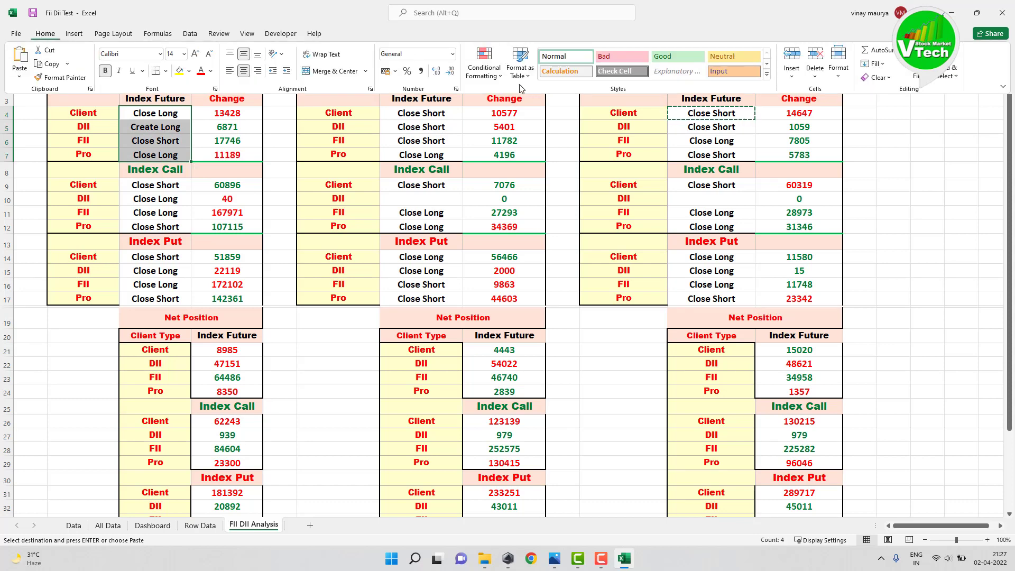
click(478, 58)
click(496, 246)
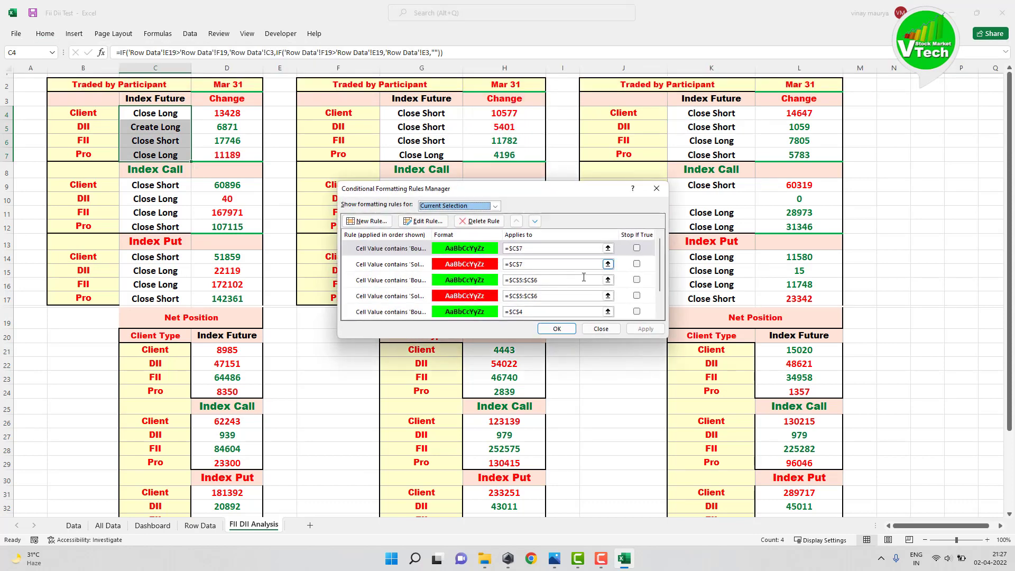
click(476, 220)
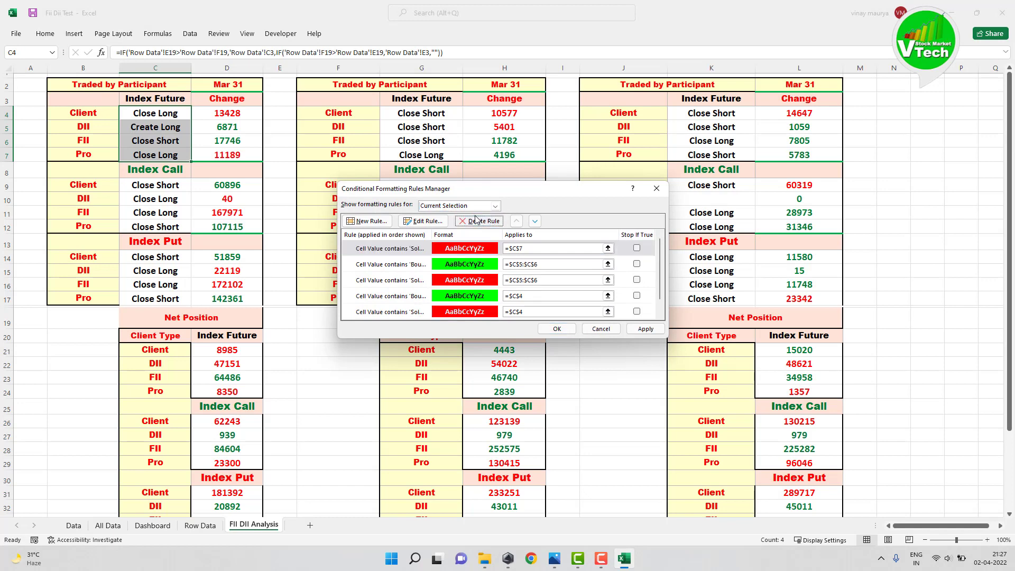
click(475, 221)
click(476, 220)
- Create a conditional formatting rule for C4:C7 that formats only cells with specific text containing "Close Long"
click(372, 222)
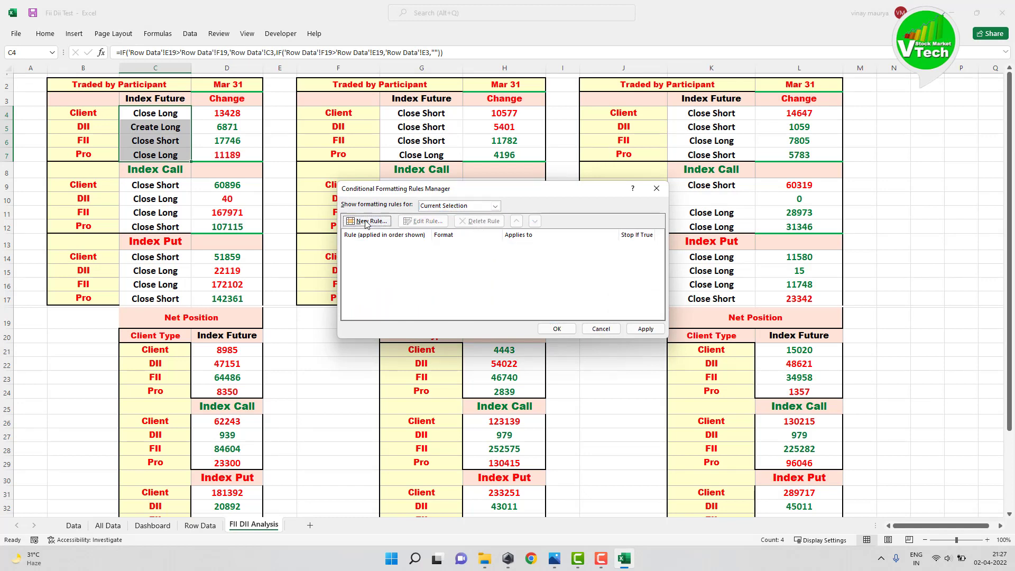
click(423, 197)
click(430, 279)
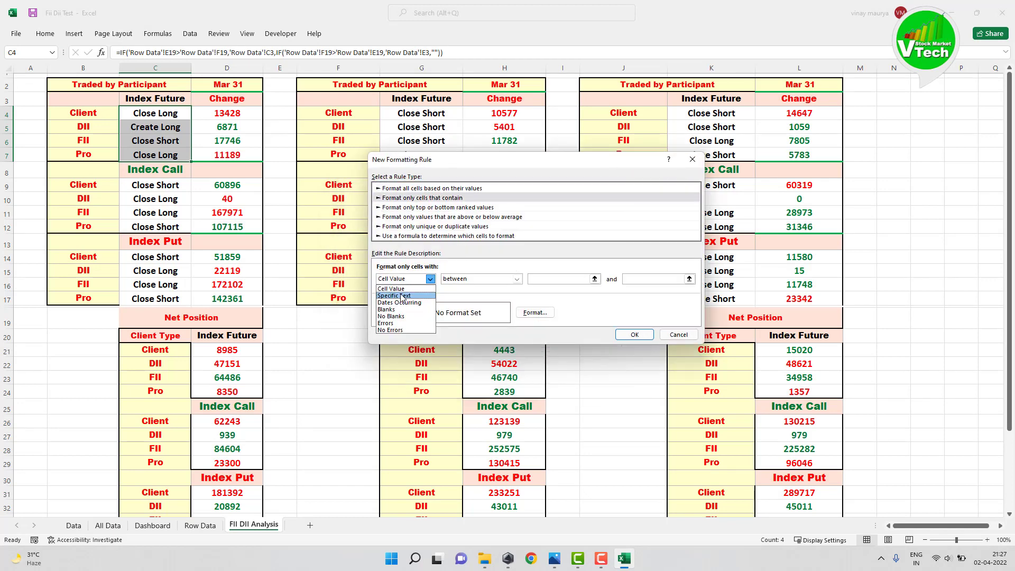
click(408, 295)
click(533, 277)
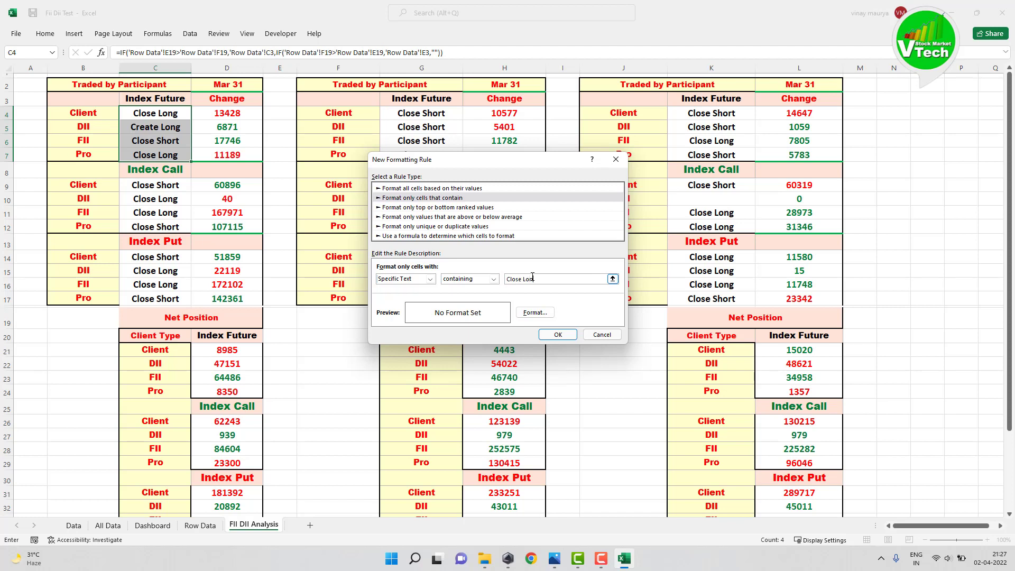
- Give the Close Long rule a bold white font and a red fill, and add it to the rule list
click(535, 312)
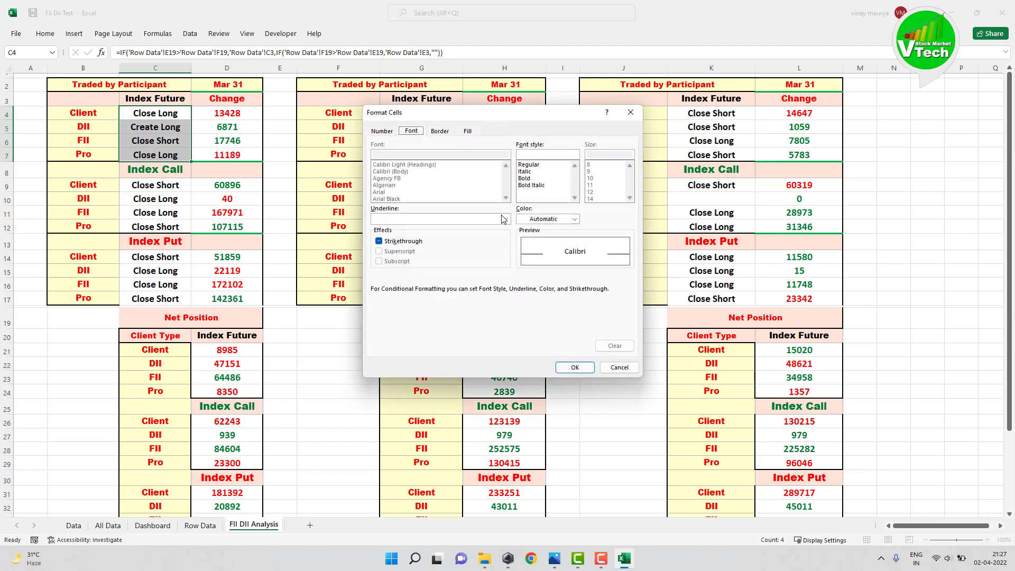
click(525, 178)
click(573, 218)
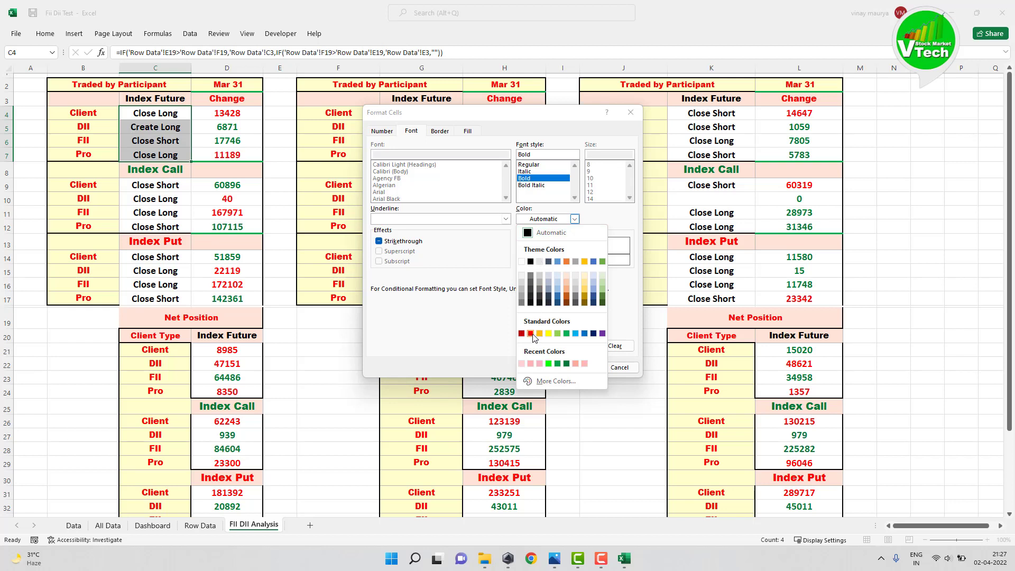
click(530, 333)
click(575, 219)
click(525, 261)
click(468, 130)
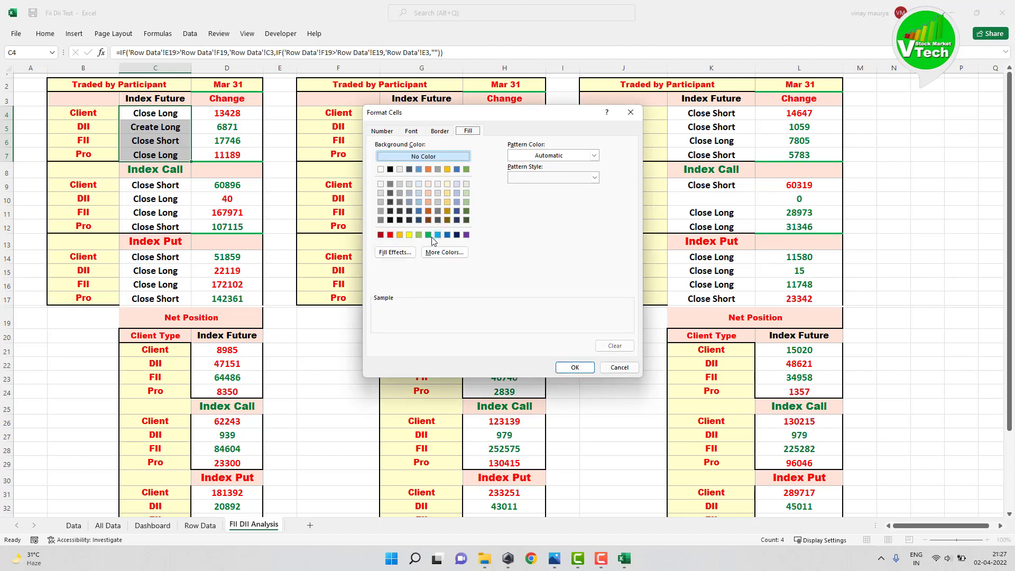
click(390, 234)
click(574, 367)
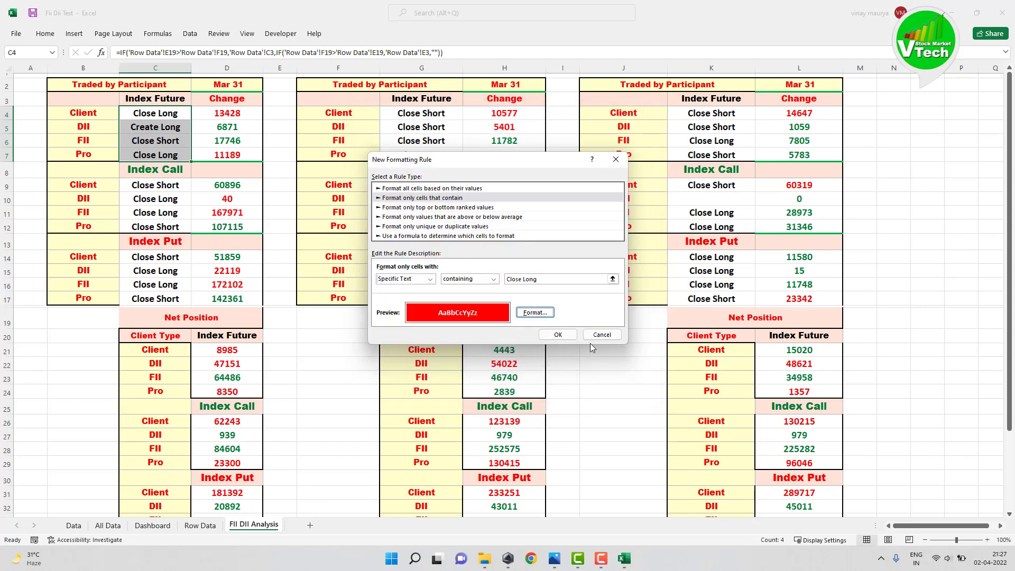
click(557, 335)
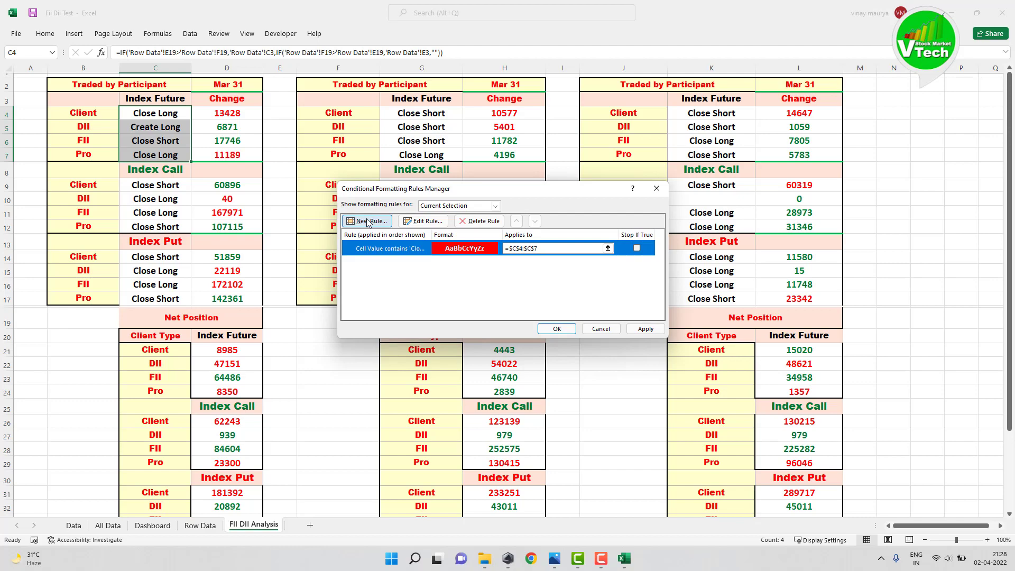
- Create another conditional formatting rule for C4:C7 for specific text containing "Create Short"
click(368, 222)
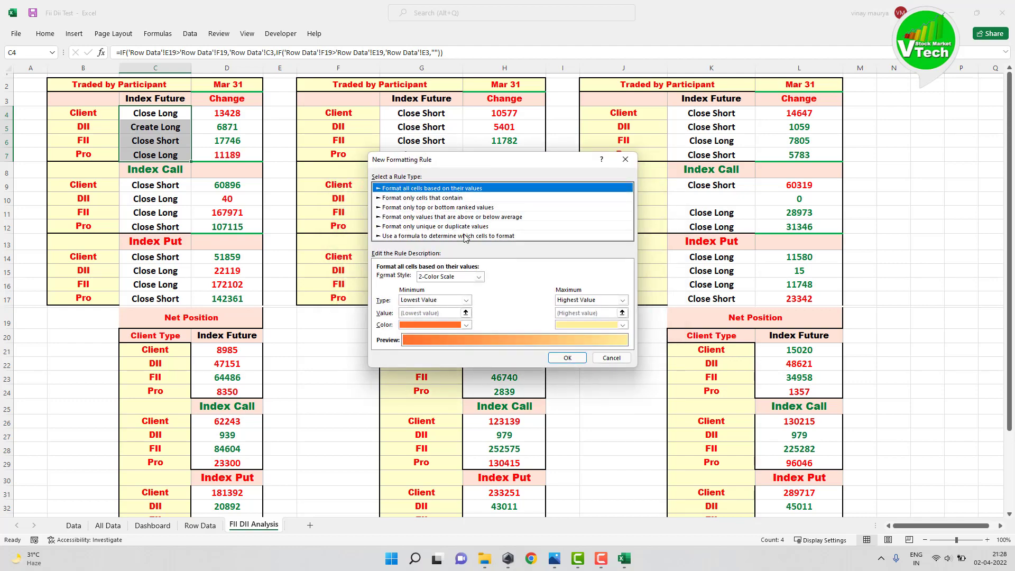
click(438, 198)
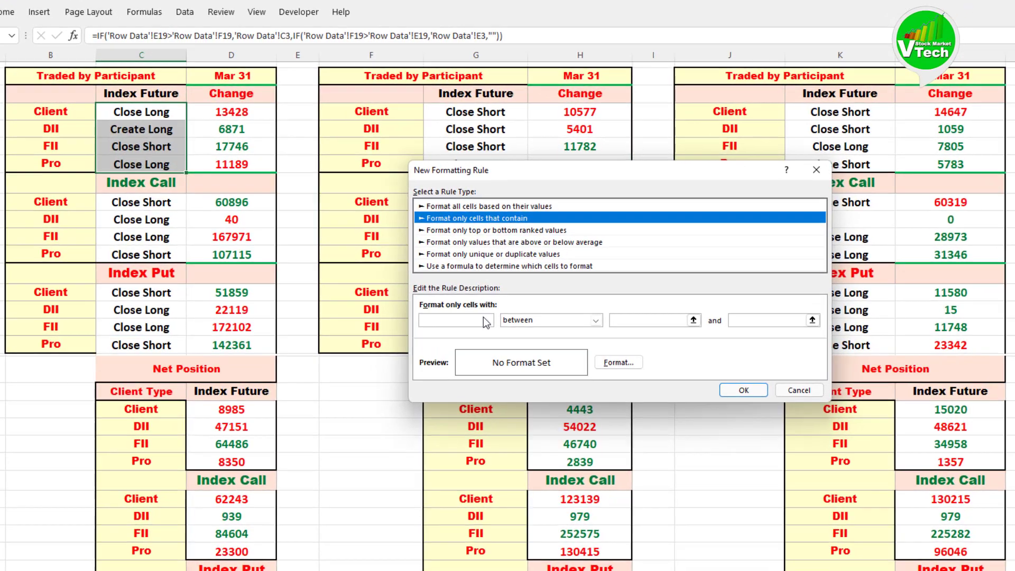
click(485, 322)
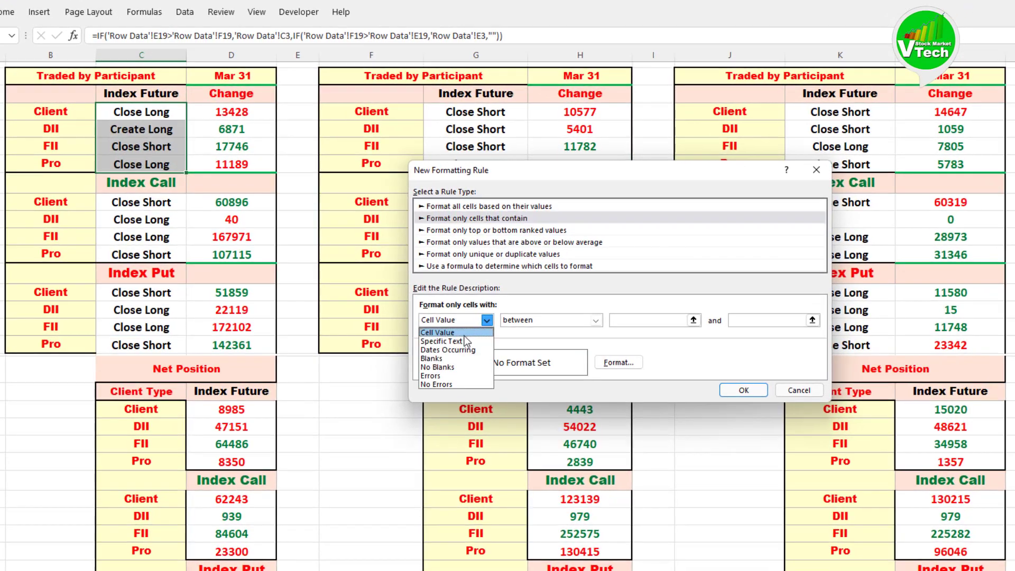
click(450, 339)
click(659, 319)
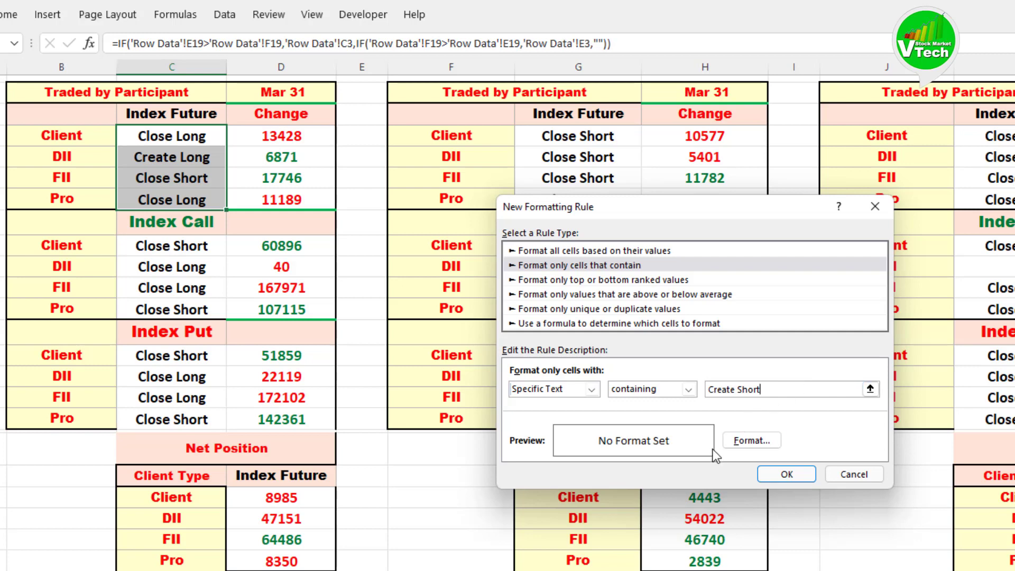
- Give the Create Short rule a red fill and a bold white font, and add it to the rule list
click(742, 443)
click(529, 321)
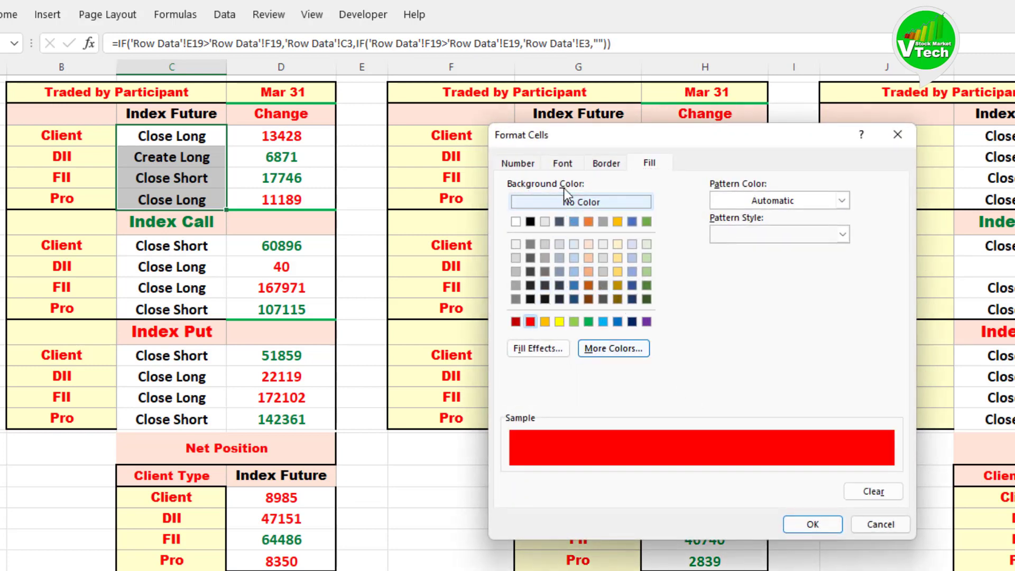
click(563, 163)
click(742, 234)
click(780, 298)
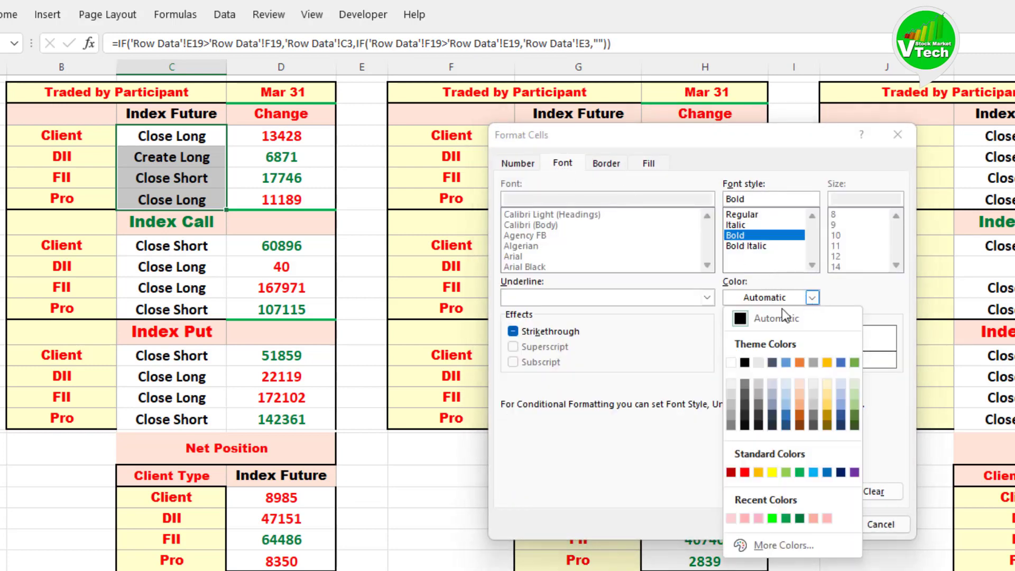
click(738, 359)
click(810, 528)
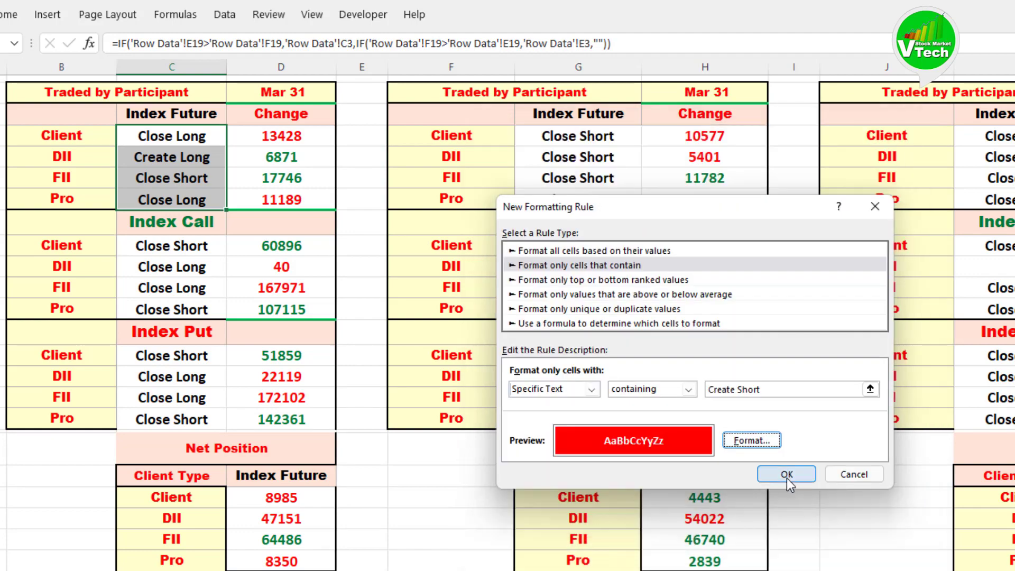
click(781, 473)
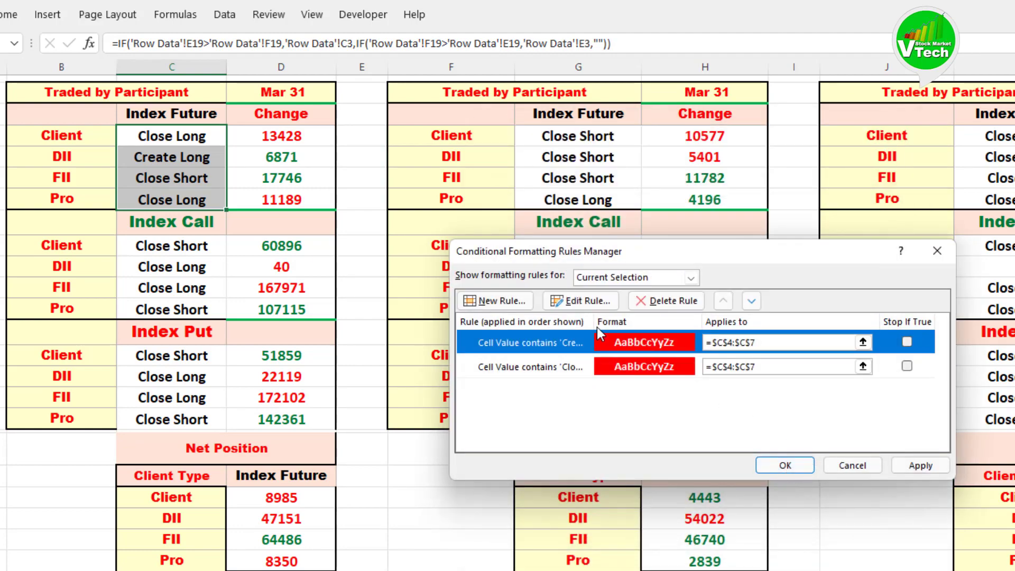
- Create a third conditional formatting rule for C4:C7 that formats only cells with specific text containing "Close Short"
click(487, 301)
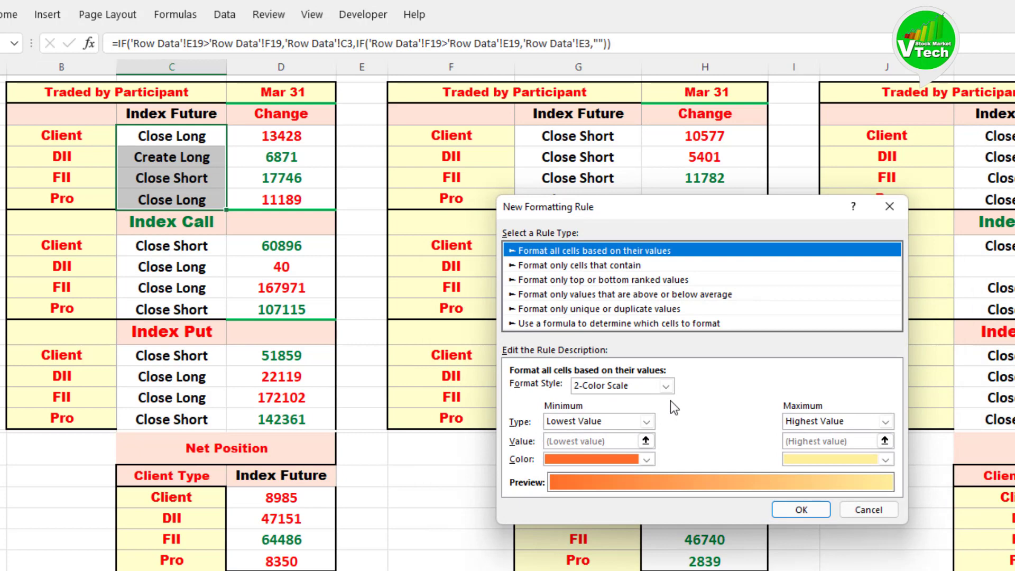
click(595, 265)
click(591, 388)
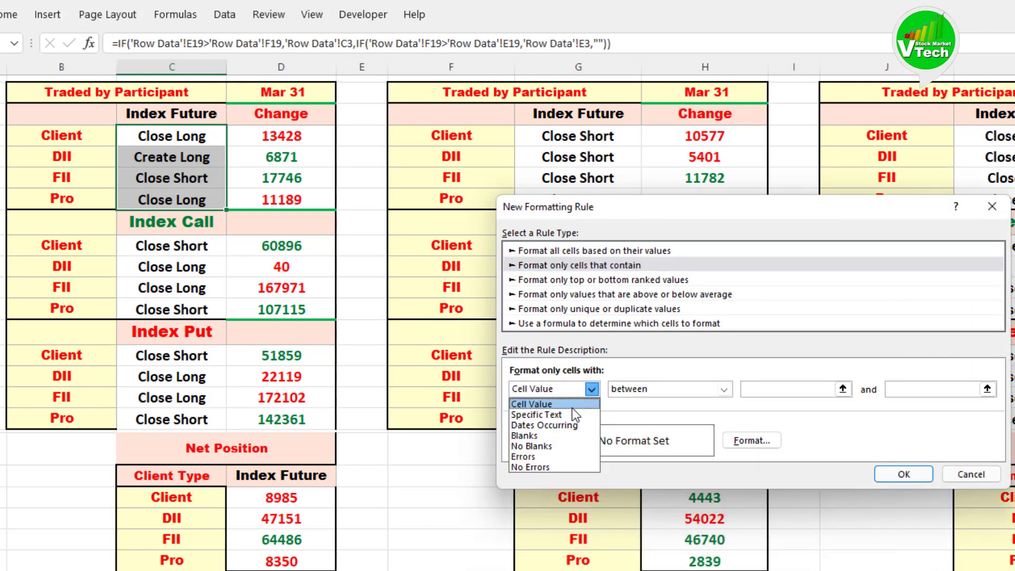
click(549, 413)
click(762, 388)
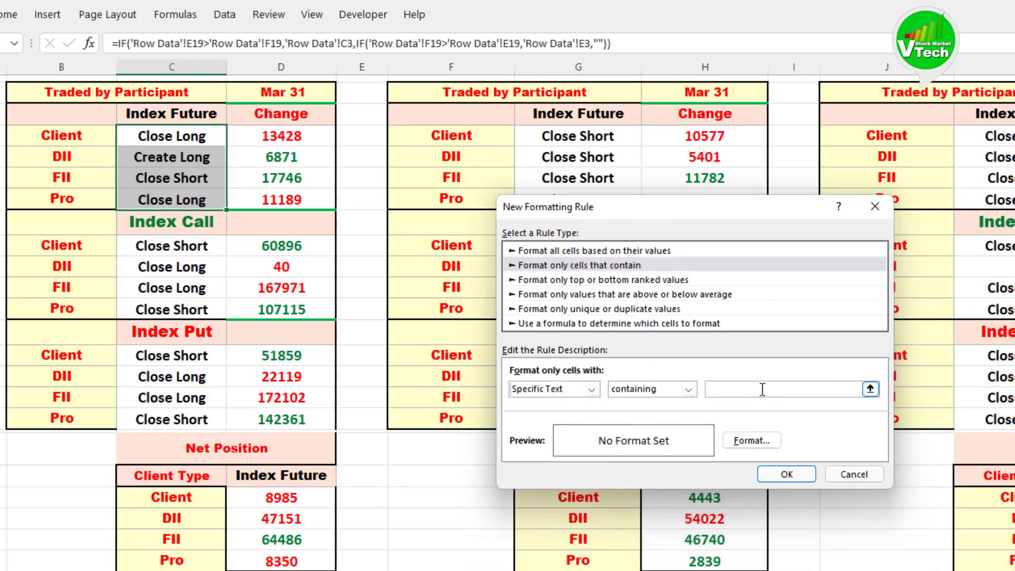
text(Close Short)
- Give the Close Short rule a bold black font and a bright green fill, and add it to the rule list
click(751, 441)
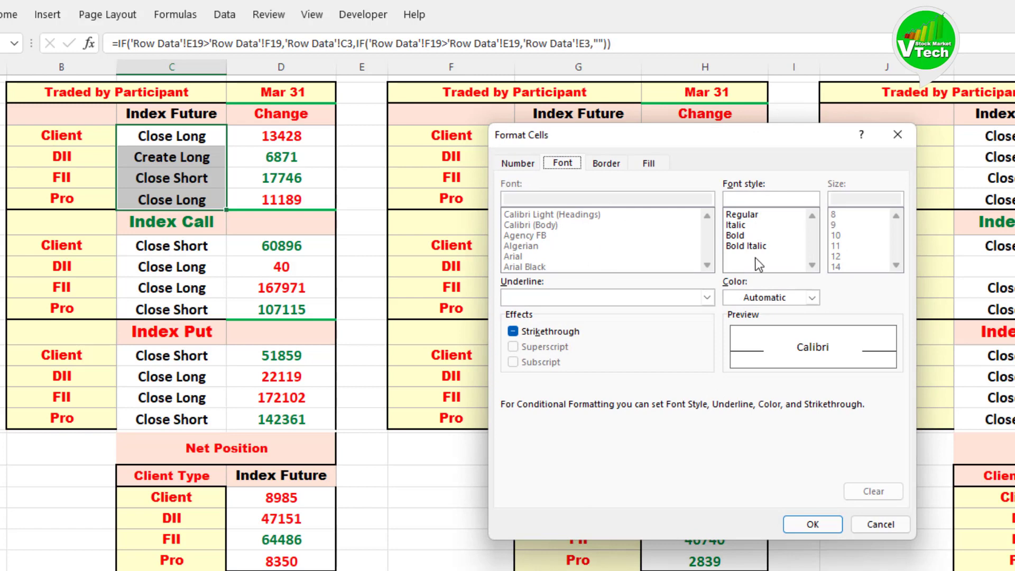
click(762, 300)
click(747, 361)
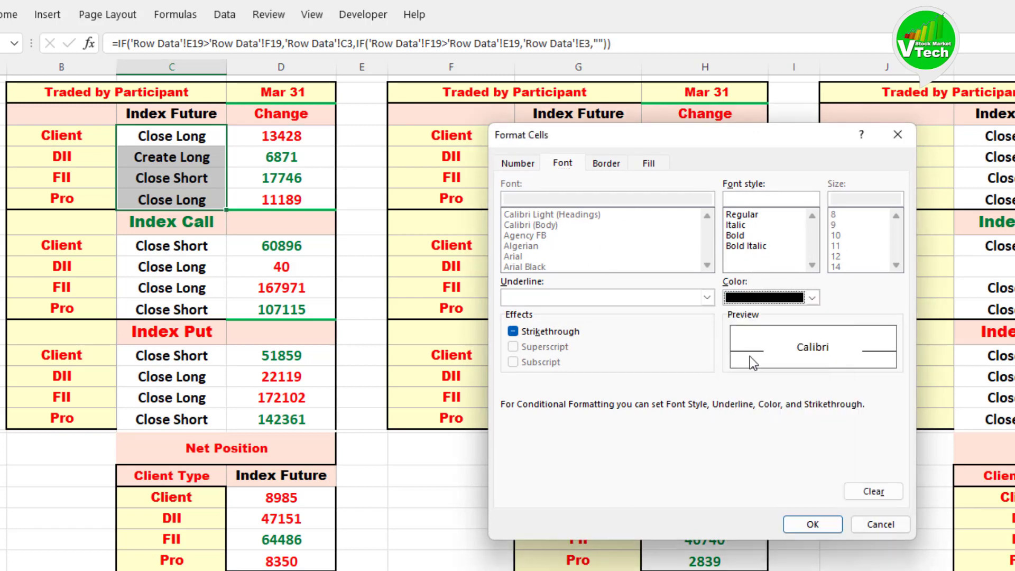
click(743, 238)
click(648, 163)
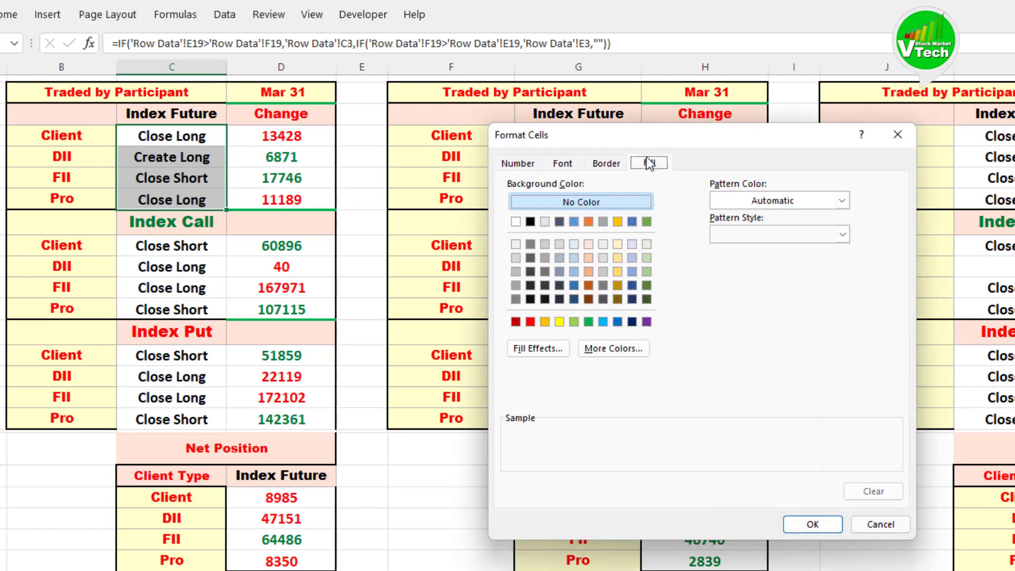
click(599, 350)
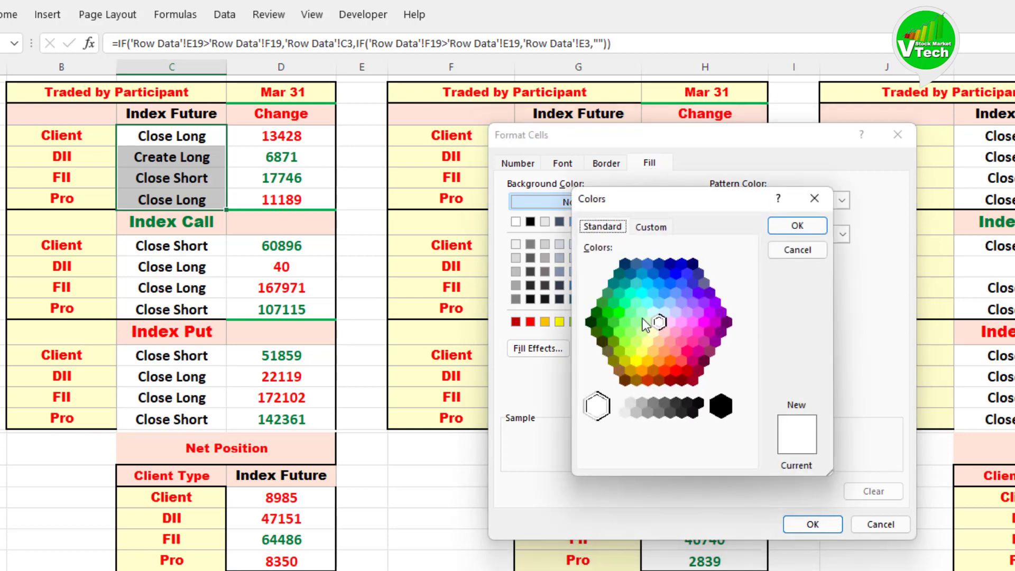
click(622, 315)
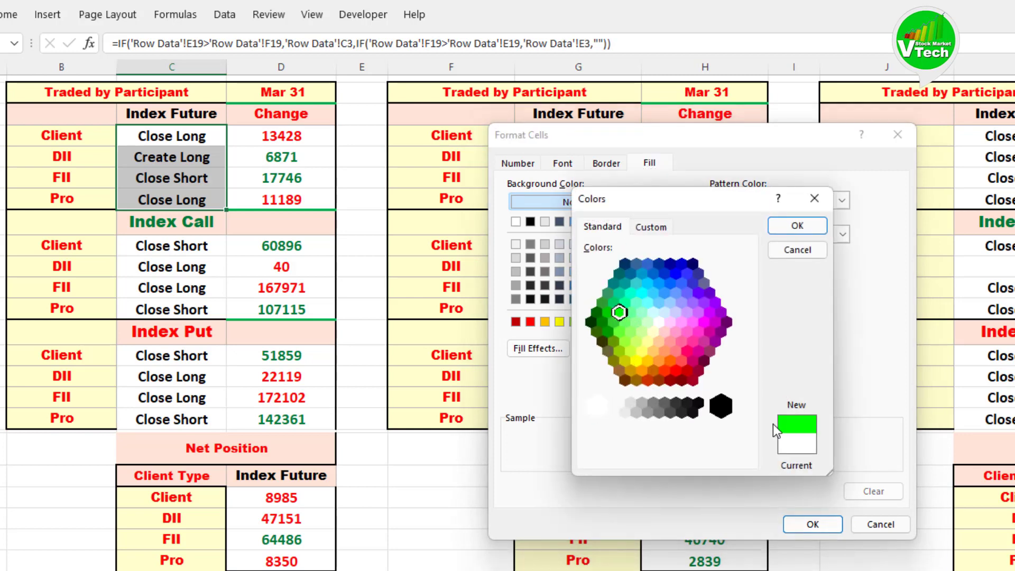
click(793, 225)
click(799, 519)
click(793, 472)
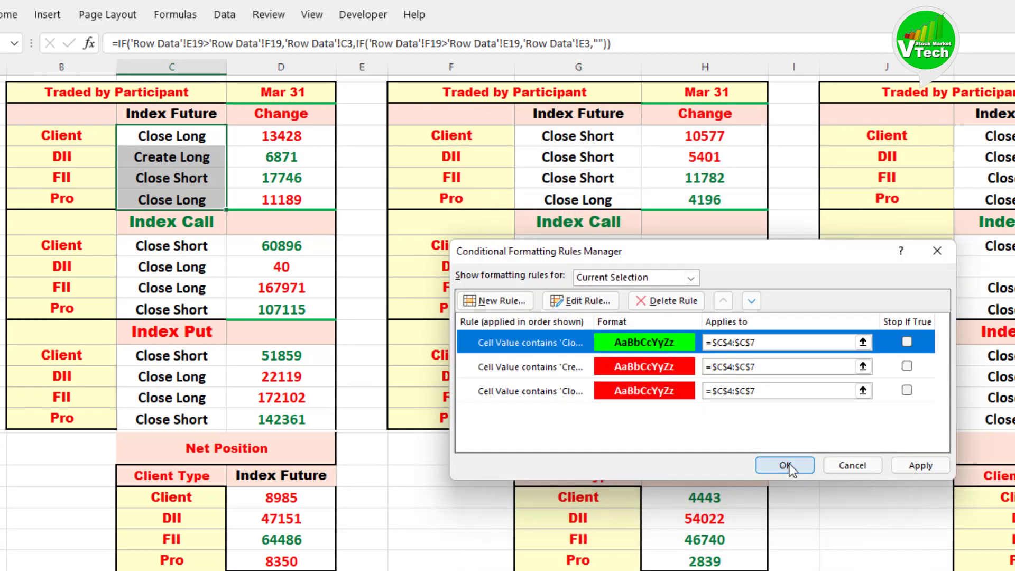
- Create a fourth conditional formatting rule for C4:C7 that formats only cells with specific text containing "Create Long"
click(494, 303)
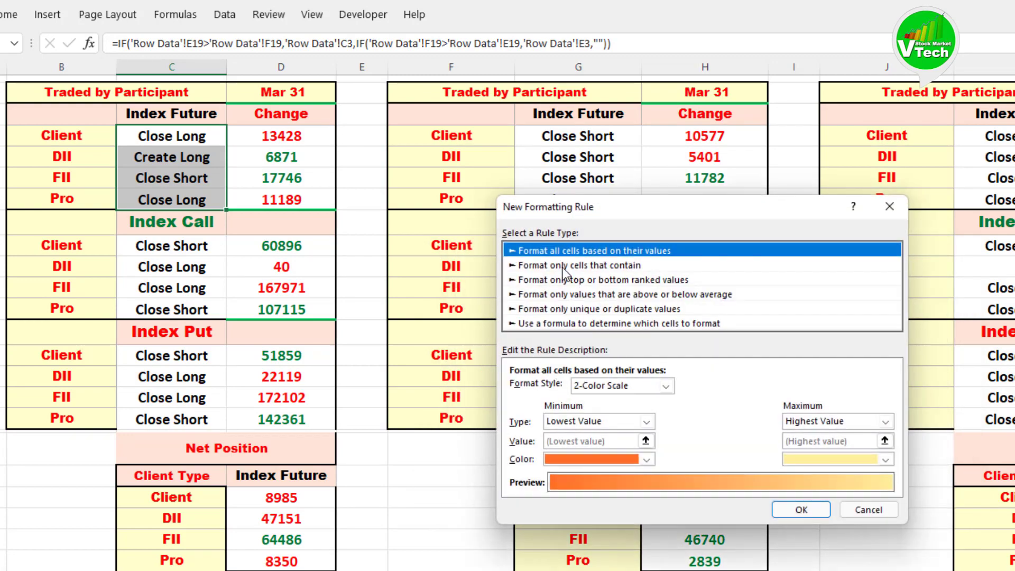
click(560, 266)
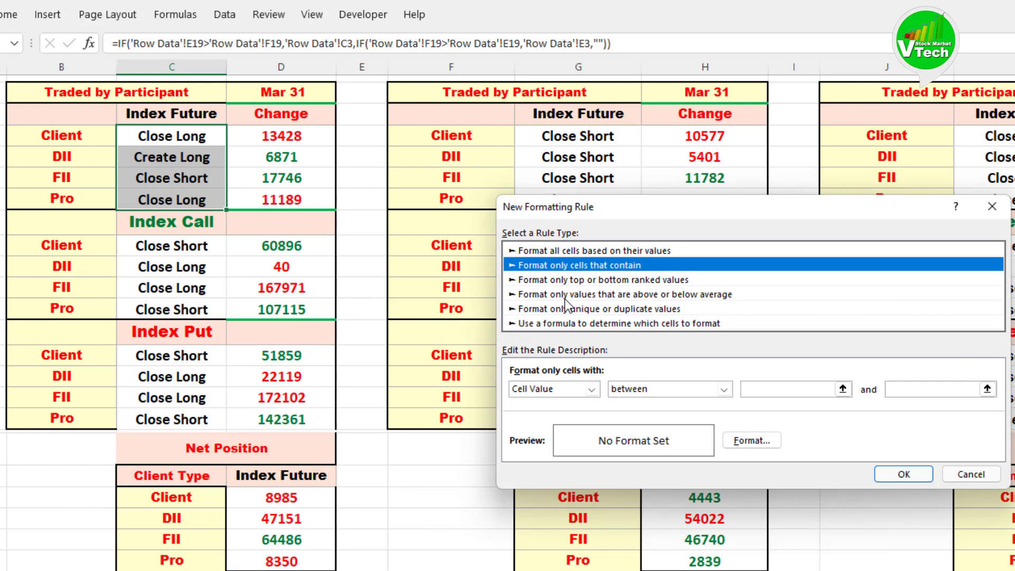
click(587, 389)
click(568, 413)
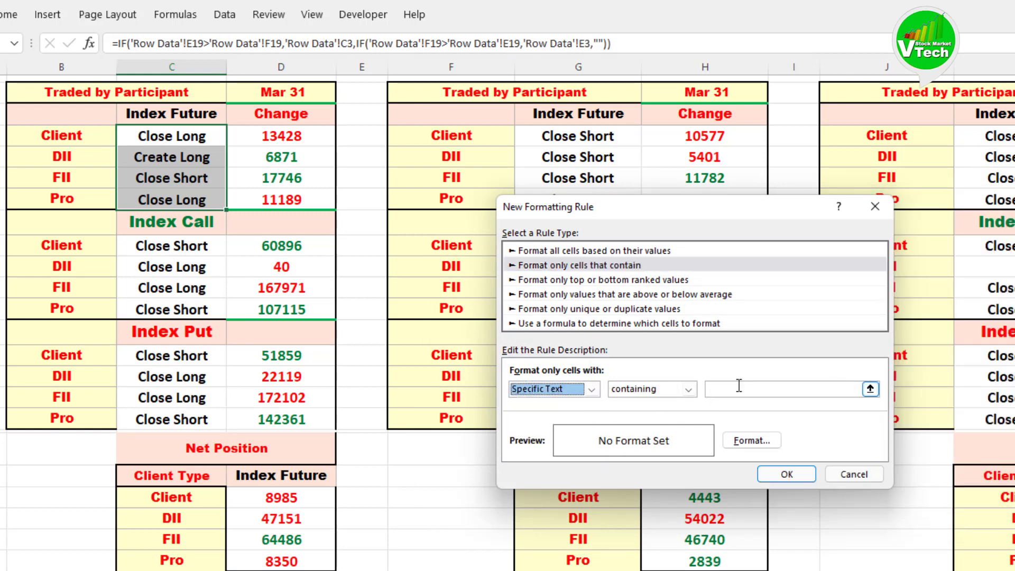
click(739, 388)
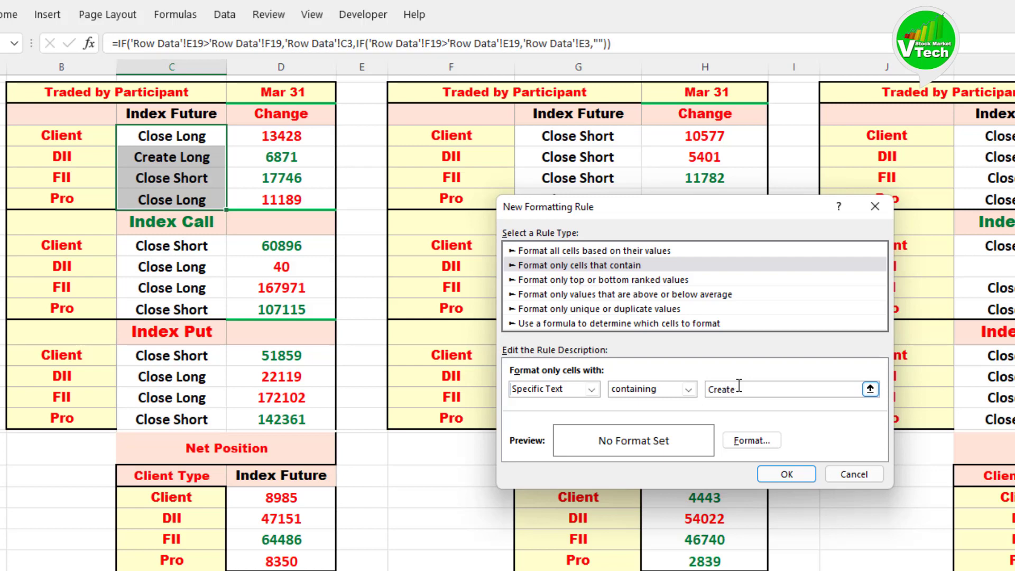
text(Create Long)
- Give the Create Long rule a bright green fill and a bold black font, and apply all four rules to C4:C7
click(755, 443)
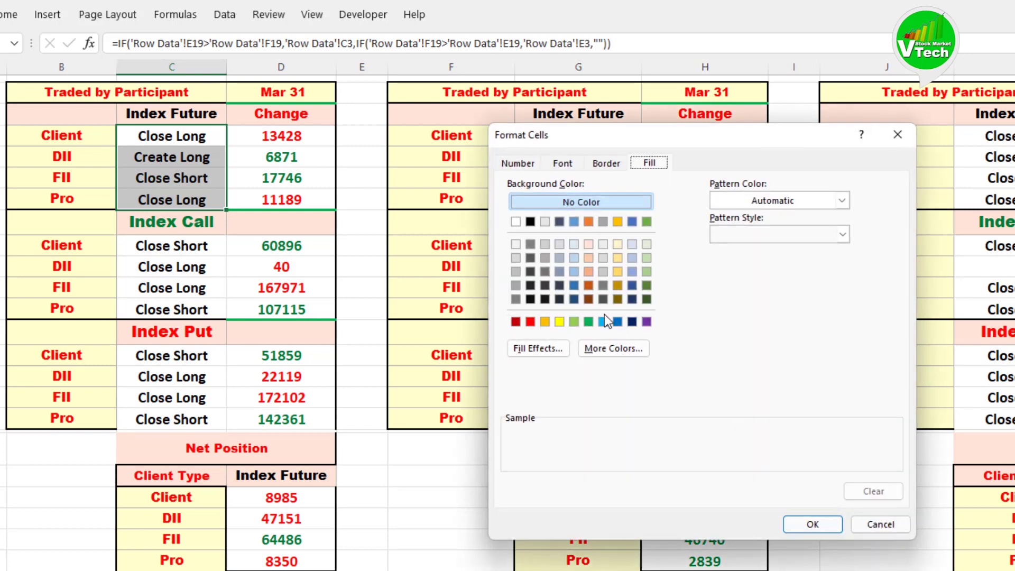
click(613, 348)
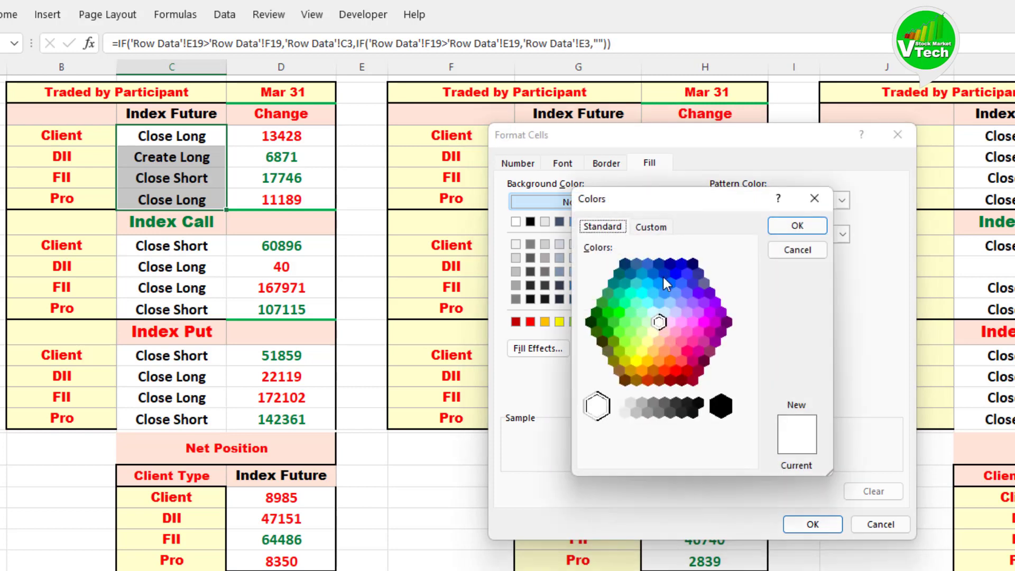
click(620, 313)
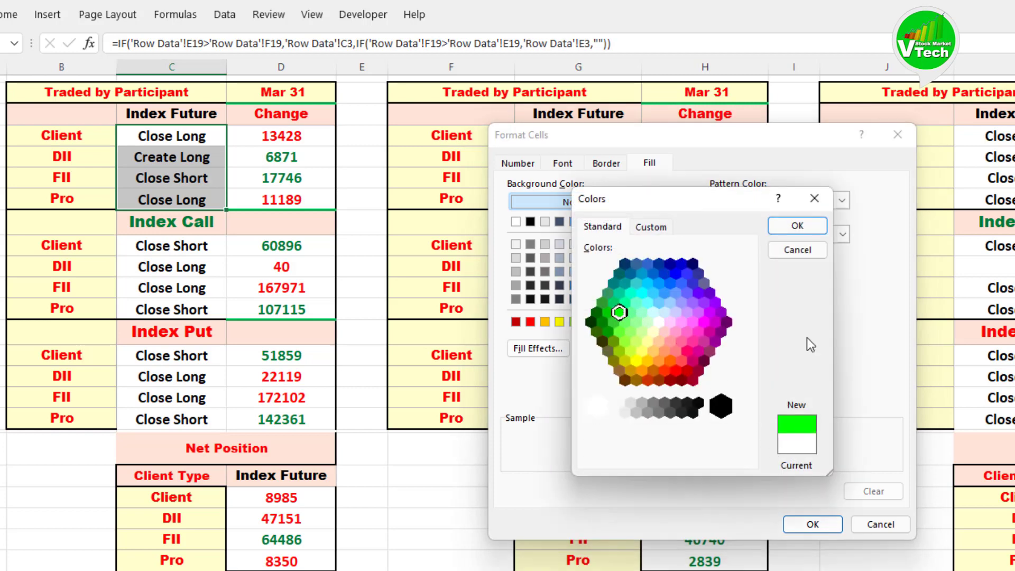
click(797, 226)
click(562, 164)
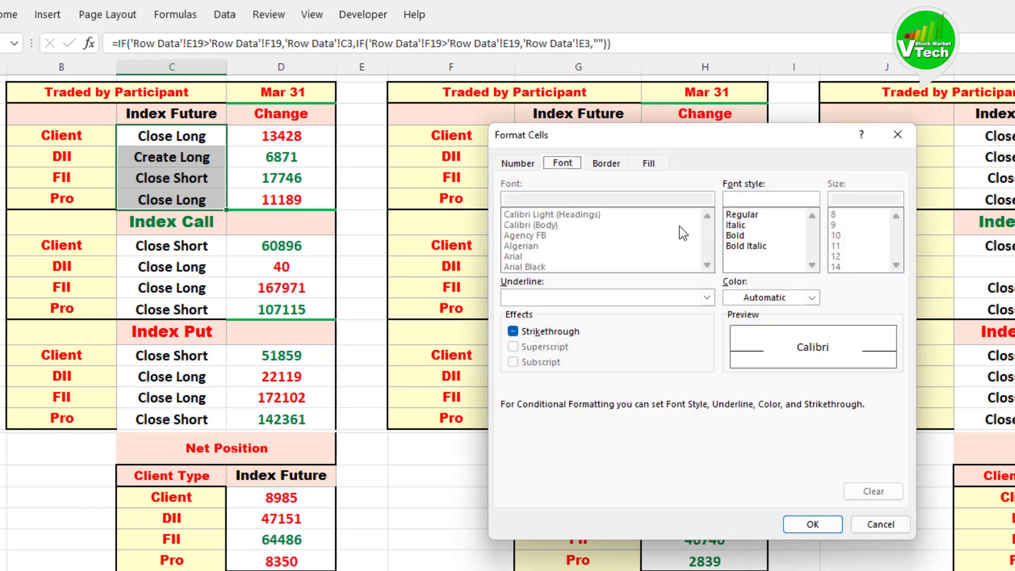
click(735, 235)
click(812, 297)
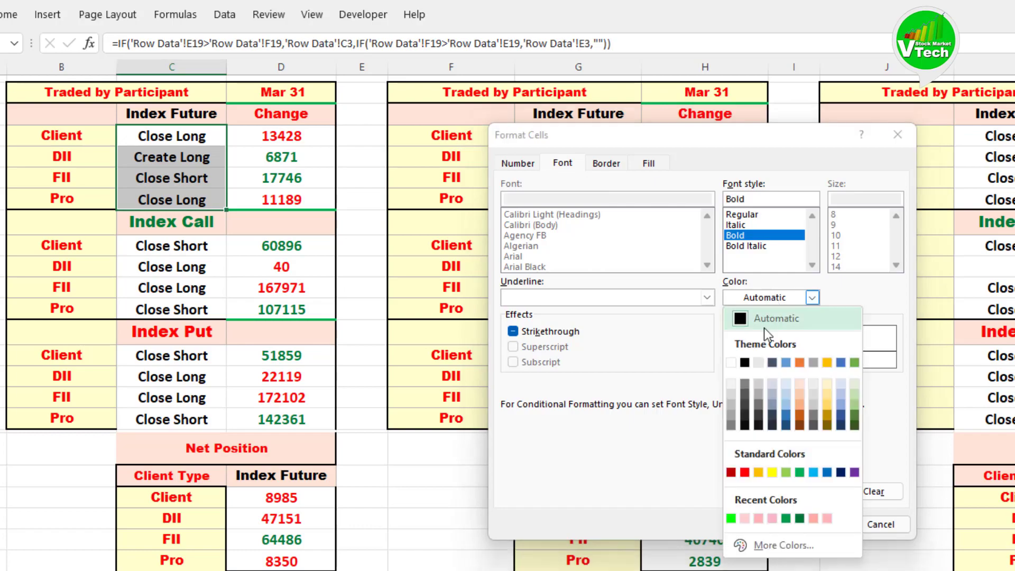
click(746, 360)
click(813, 524)
click(793, 471)
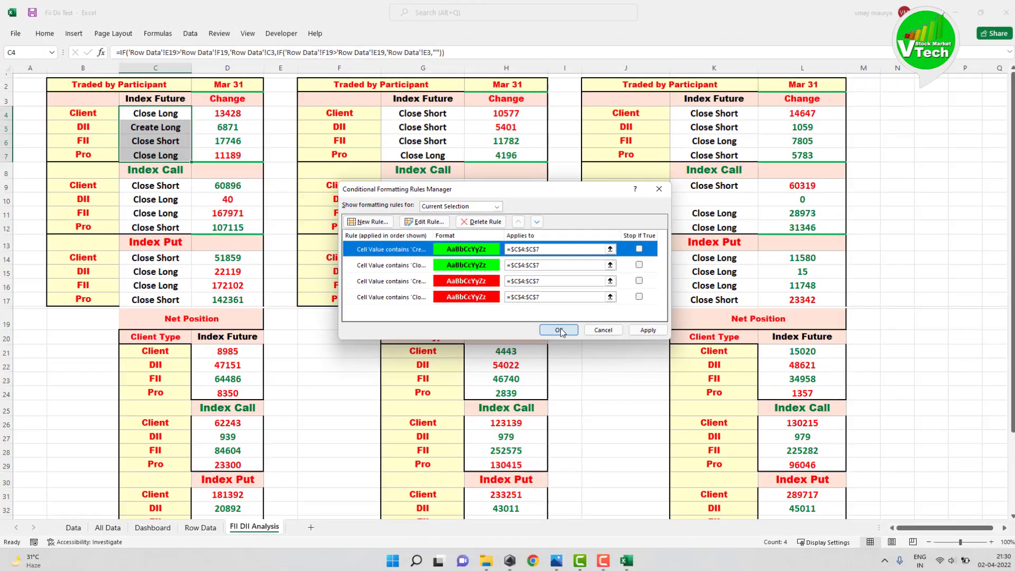
click(559, 330)
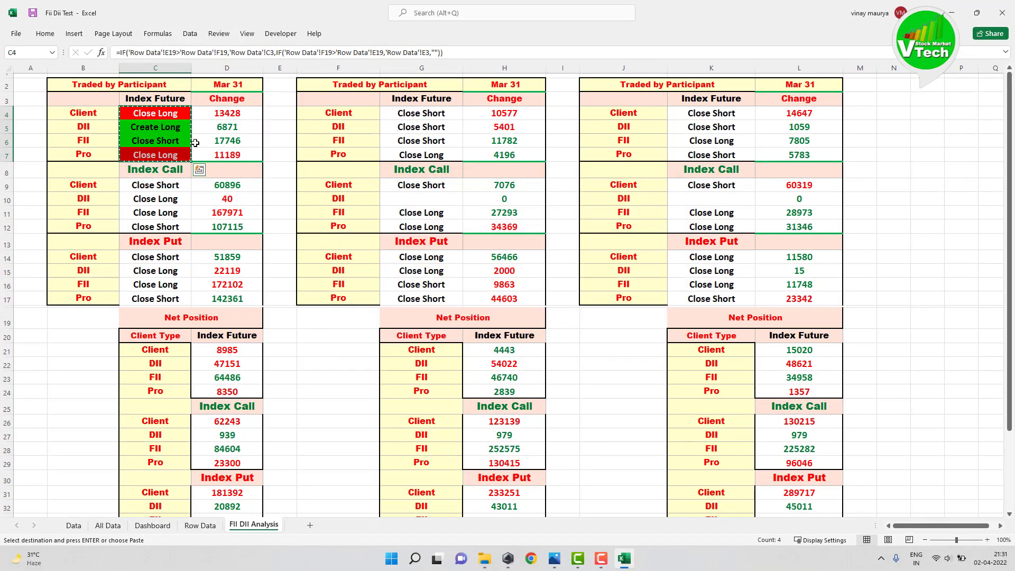
- Copy cells C4:C7 and paste only their formatting onto the Index Call position cells C9:C12
click(280, 140)
drag(155, 112, 162, 156)
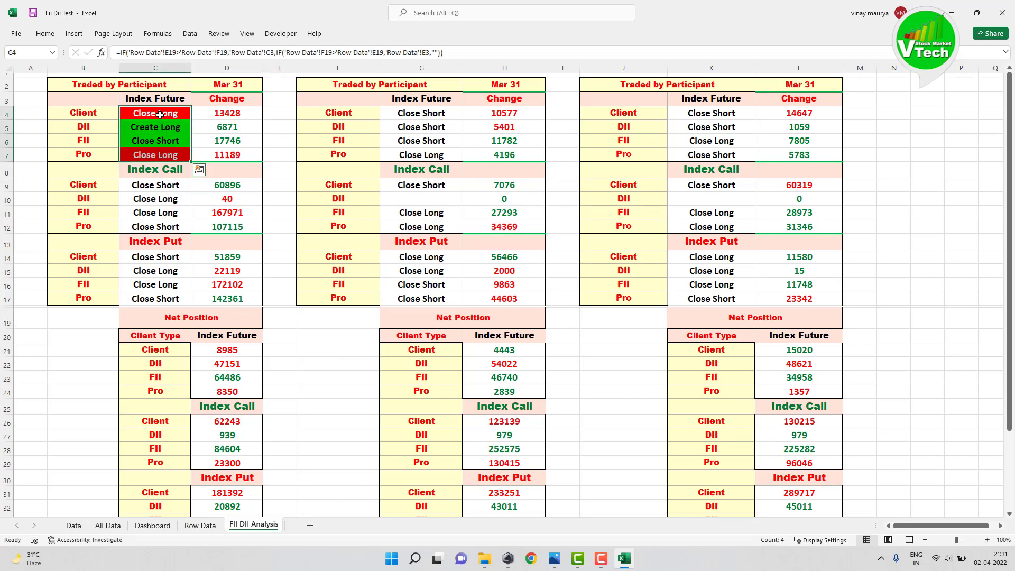
right_click(159, 114)
click(184, 136)
drag(159, 181, 158, 227)
right_click(155, 192)
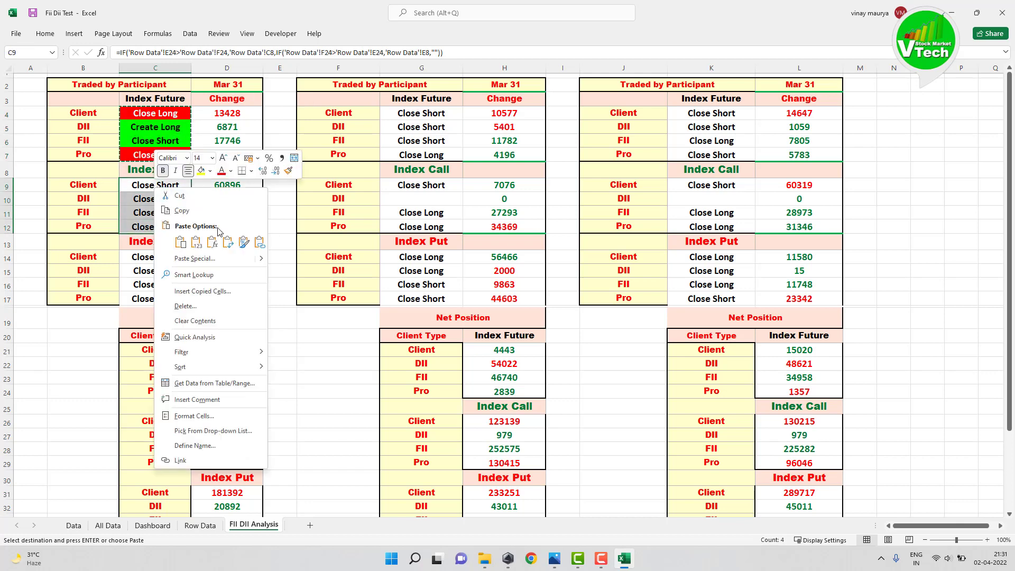
click(243, 241)
- Paste the copied formatting onto the second table's Index Future cells G4:G7 and Index Call cells G9:G12
drag(421, 112, 422, 228)
right_click(417, 117)
click(507, 169)
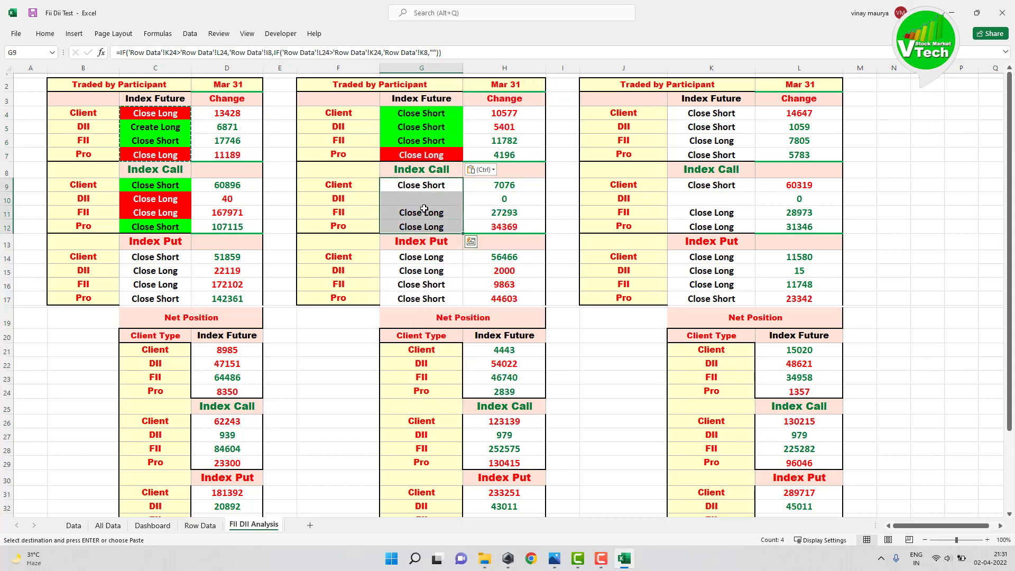
right_click(417, 186)
click(502, 236)
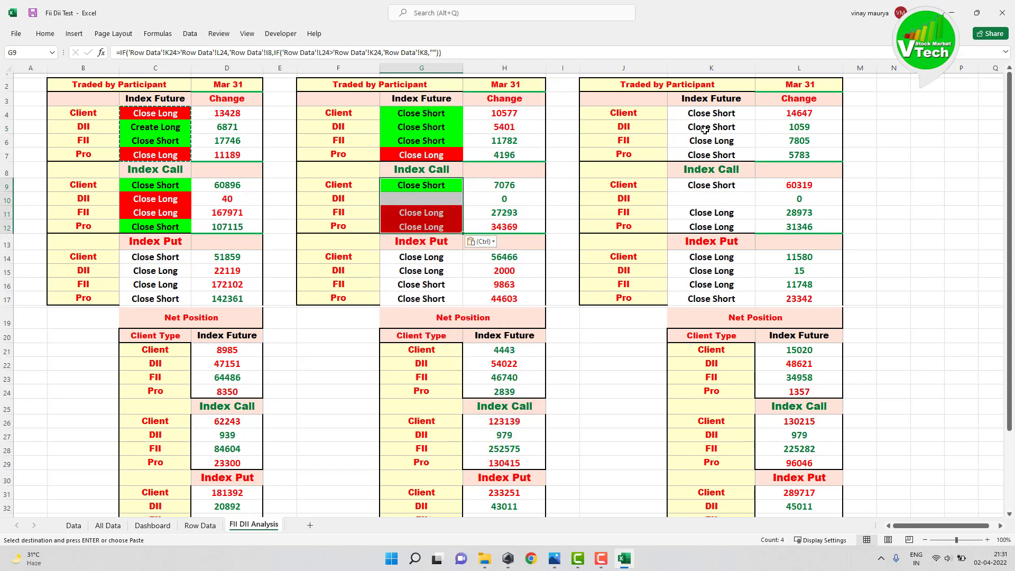
- Paste the copied formatting onto the third table's Index Future cells K4:K7 and Index Call cells K9:K12
drag(707, 112, 710, 154)
right_click(707, 112)
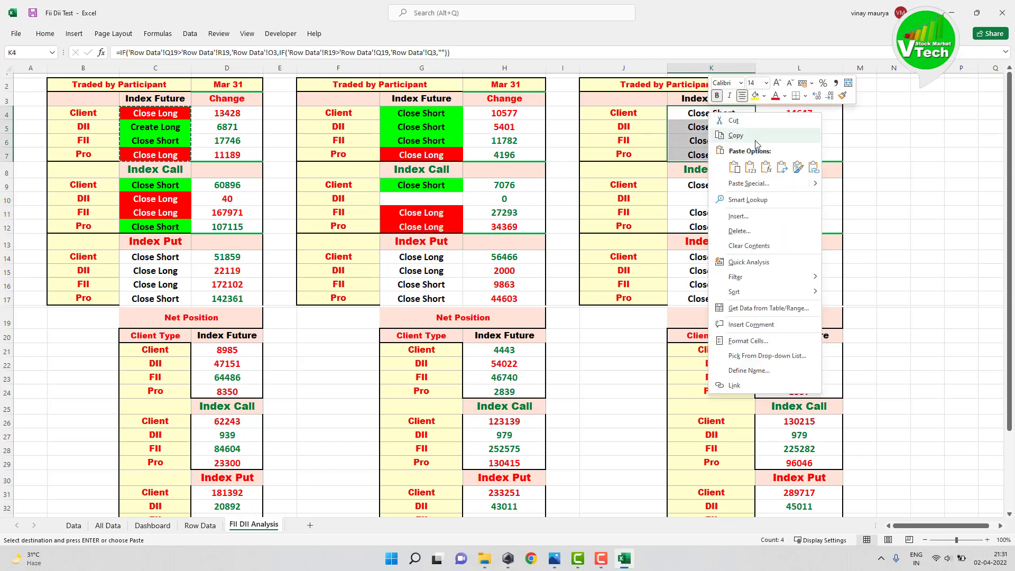
click(792, 163)
drag(702, 186, 711, 227)
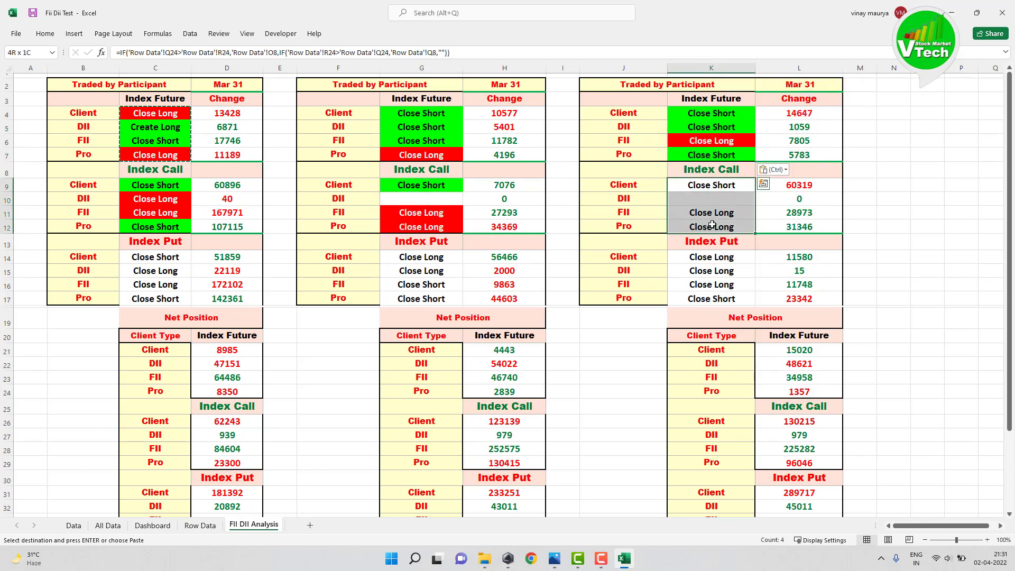
right_click(703, 186)
click(794, 243)
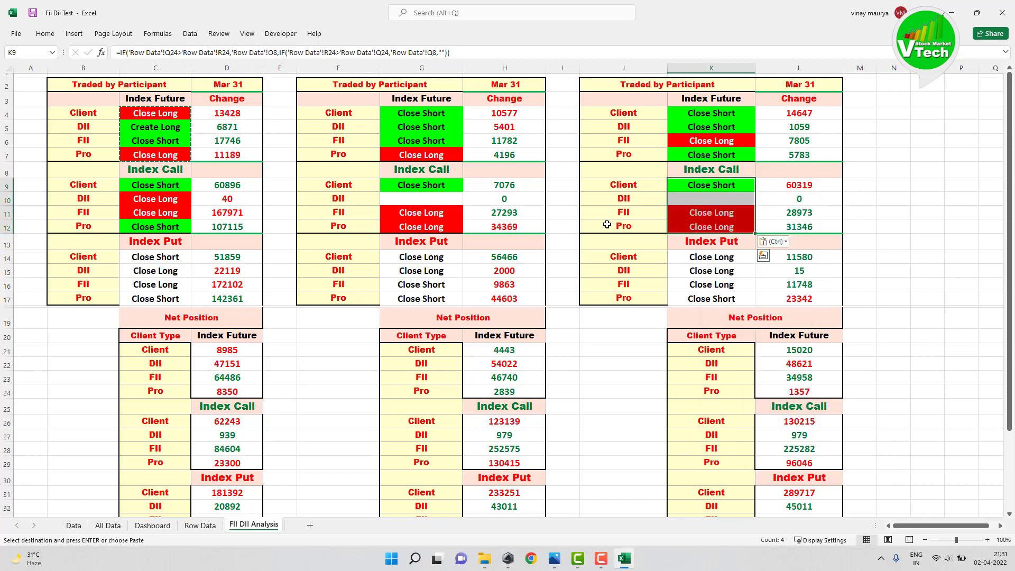
- Paste the copied formatting onto the first table's Index Put position cells C14:C17
drag(151, 257, 161, 296)
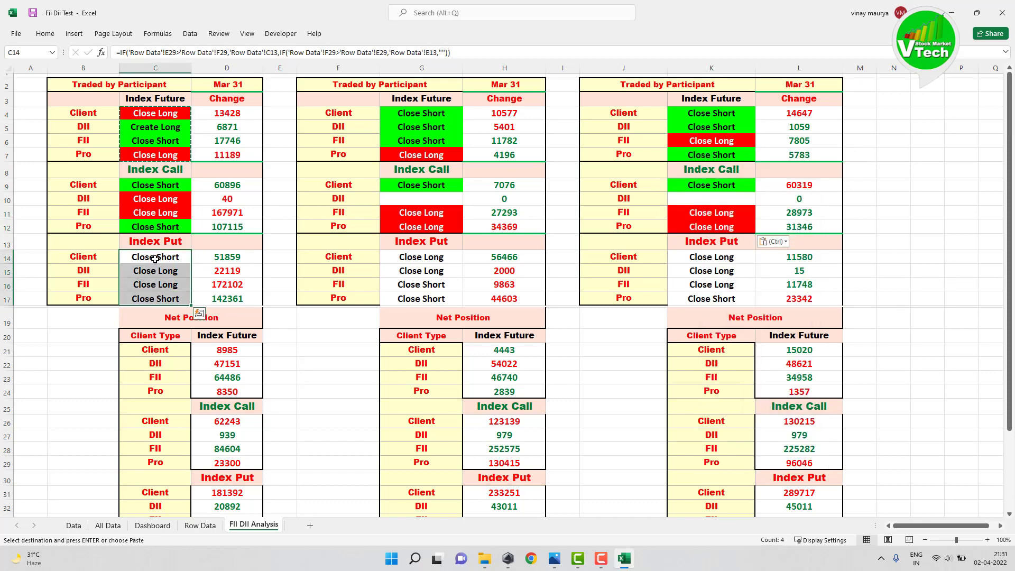
right_click(160, 296)
click(239, 319)
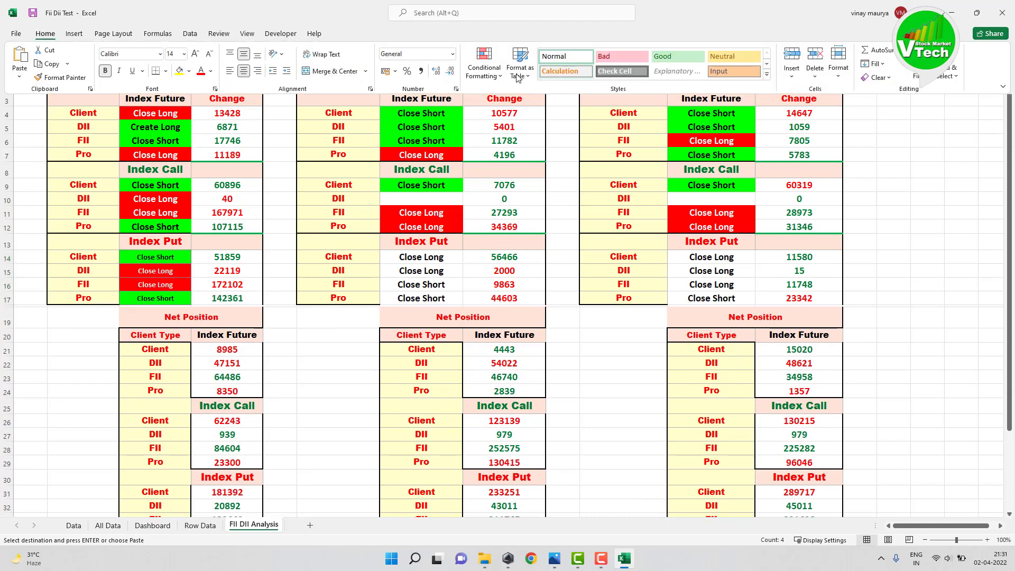
- Edit the first table's Index Put "Create Long" conditional formatting rule to use white text on a red fill
click(484, 63)
click(508, 252)
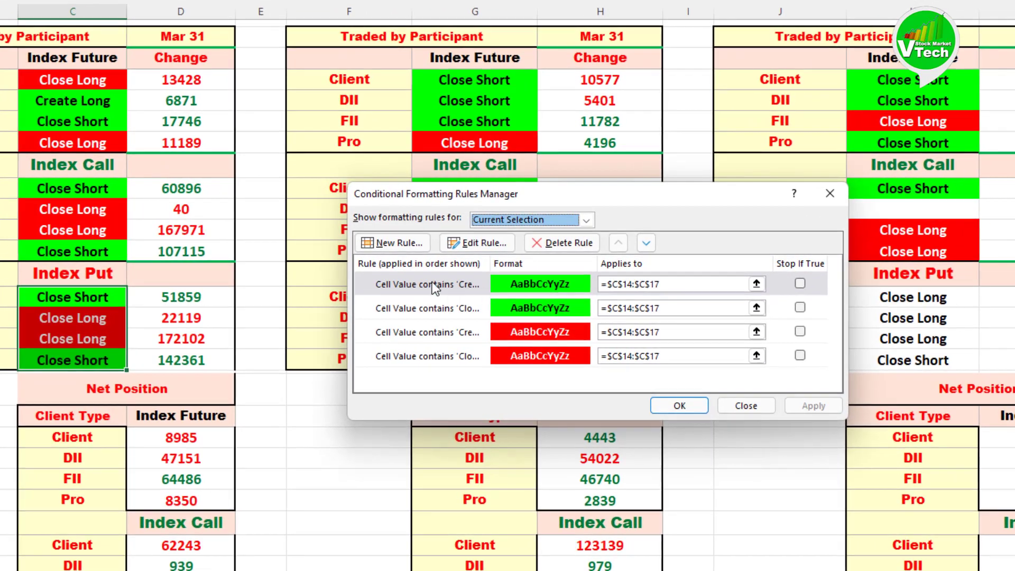
click(398, 246)
double_click(454, 284)
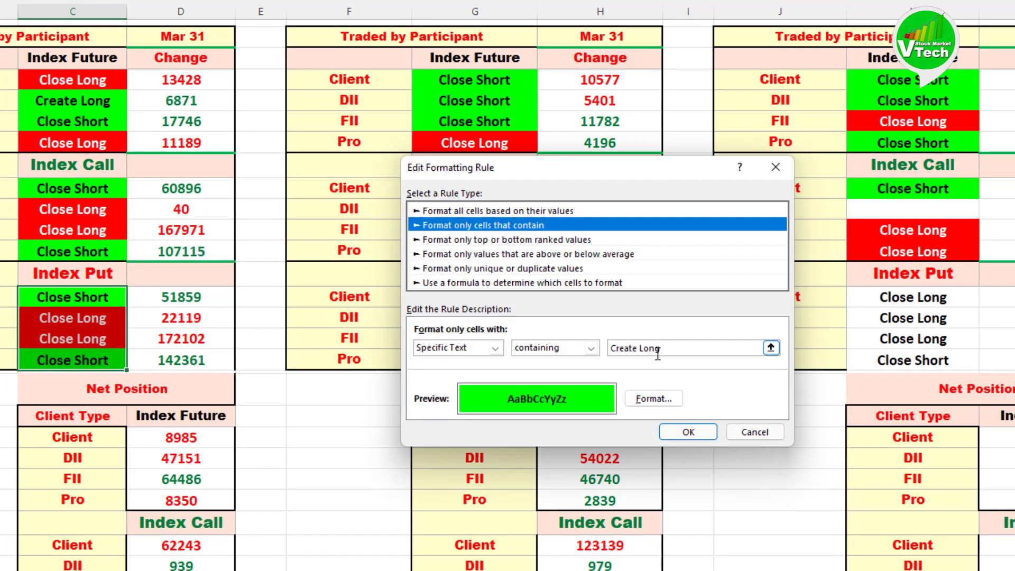
click(664, 398)
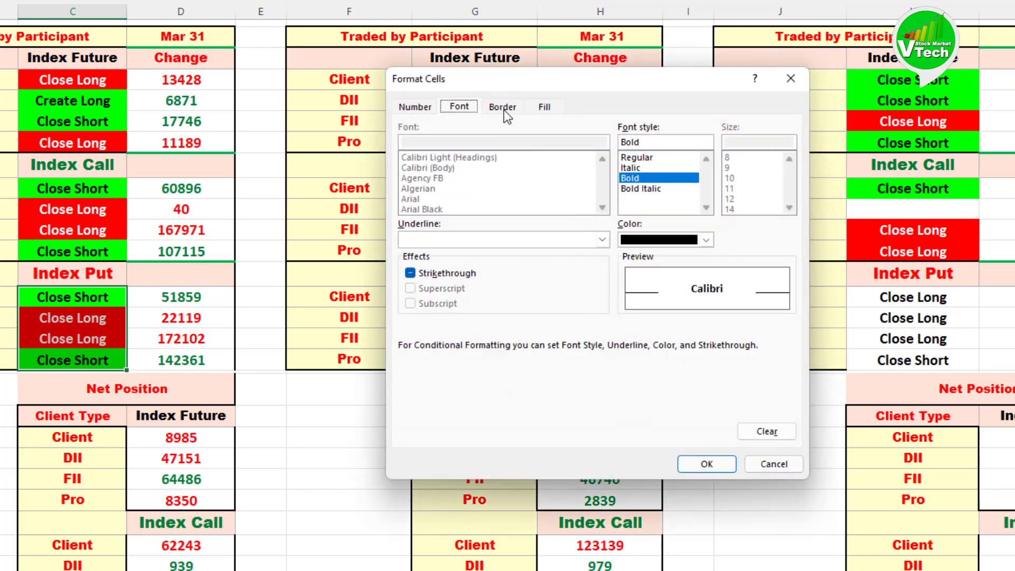
click(706, 240)
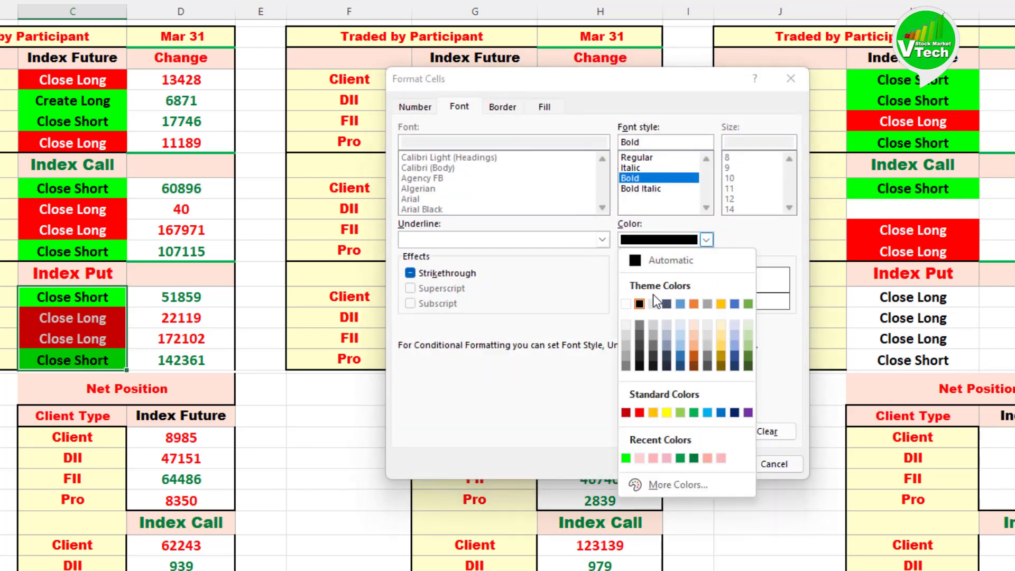
click(625, 304)
click(544, 107)
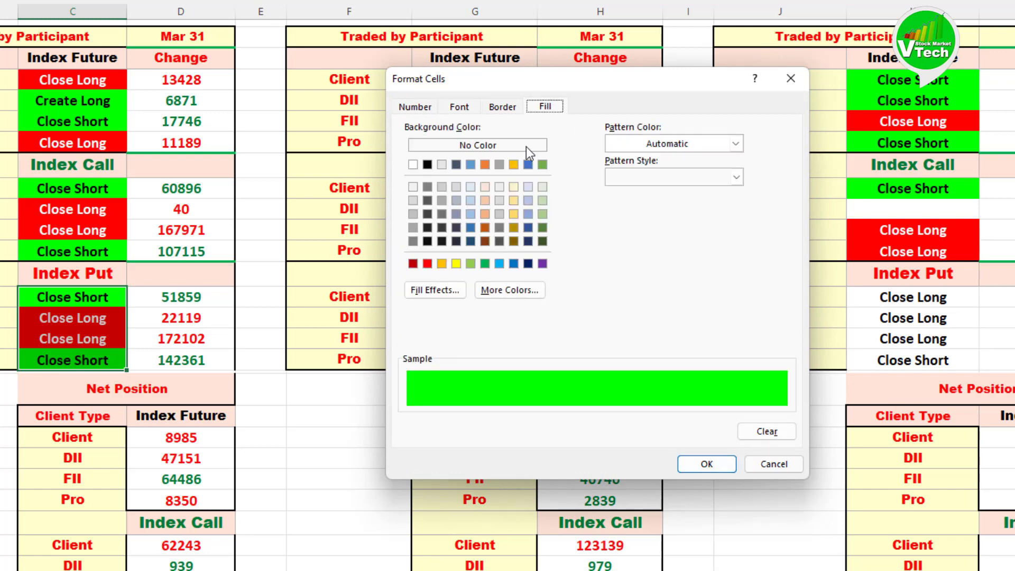
click(428, 263)
click(714, 462)
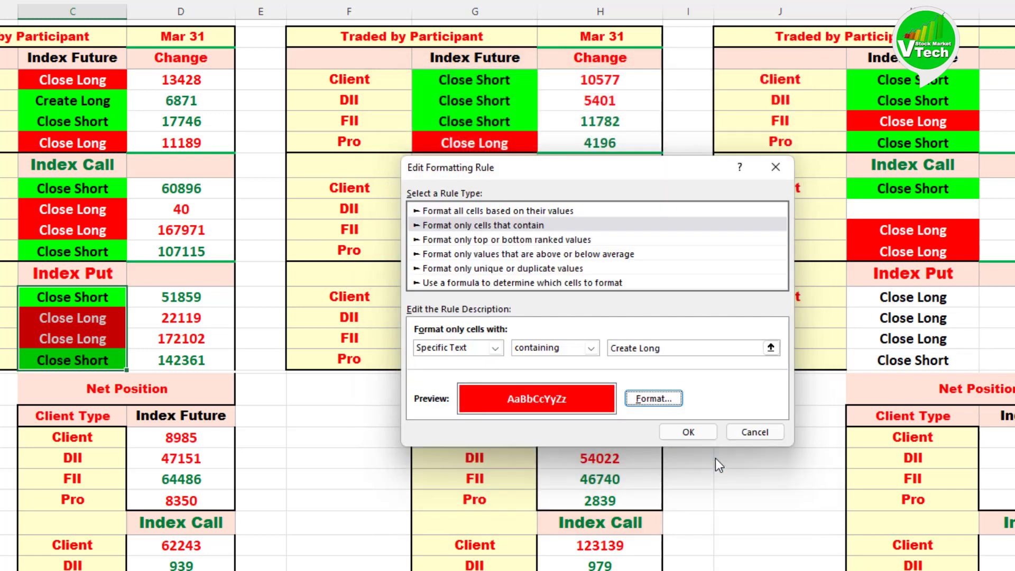
click(688, 431)
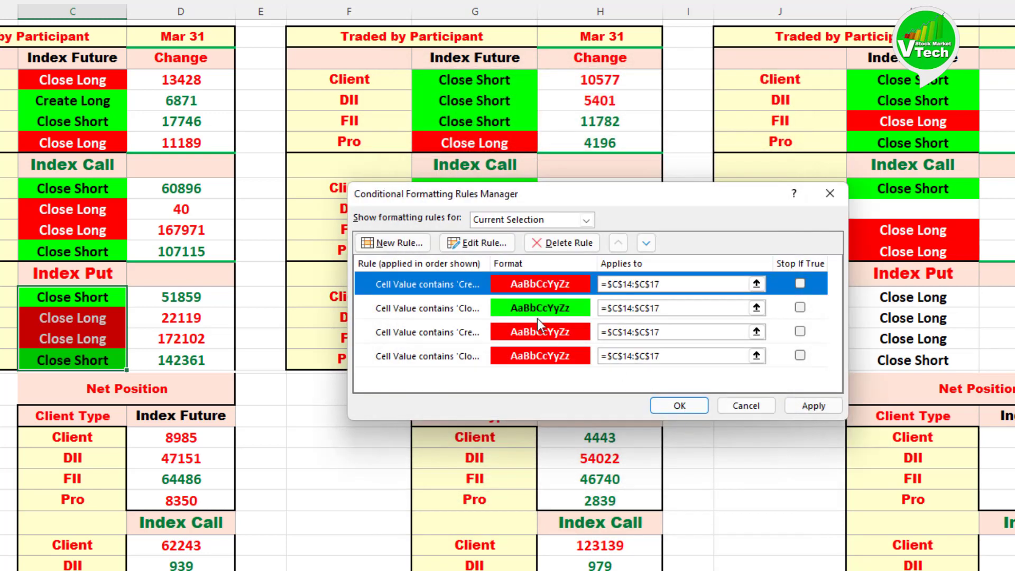
- Change the "Close Short" rule for C14:C17 to a red fill with white text
double_click(432, 308)
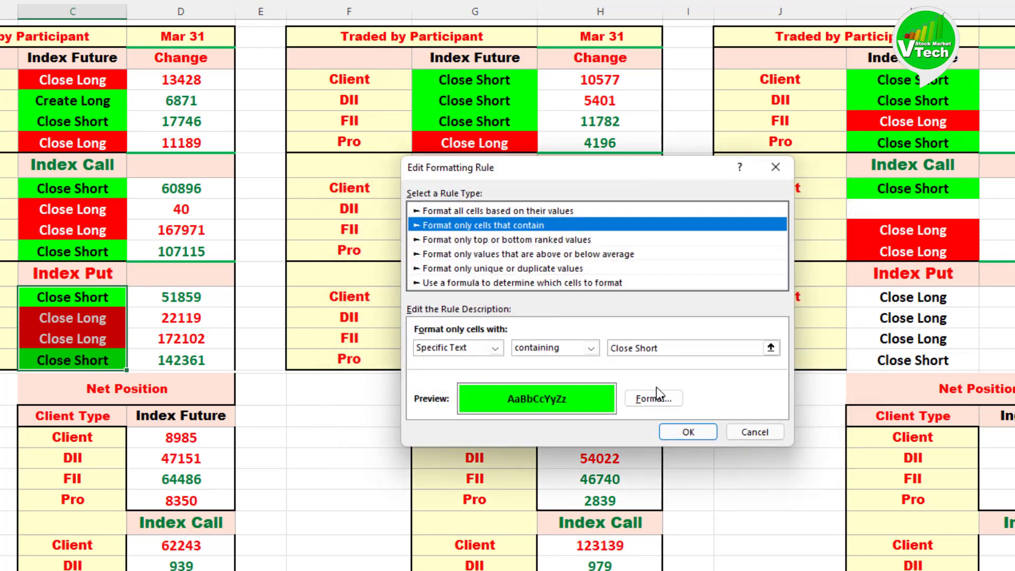
click(677, 401)
click(427, 263)
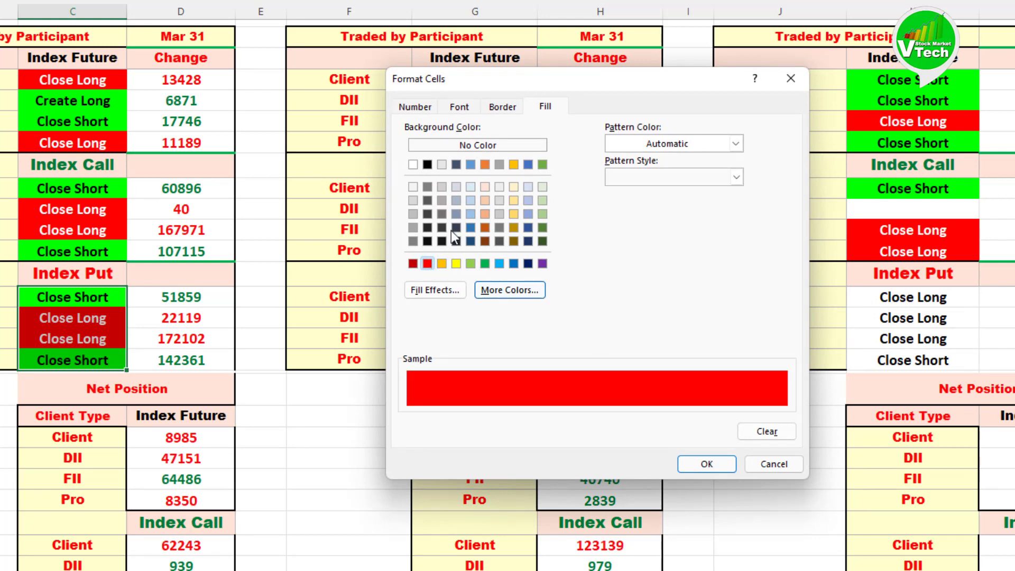
click(458, 107)
click(705, 240)
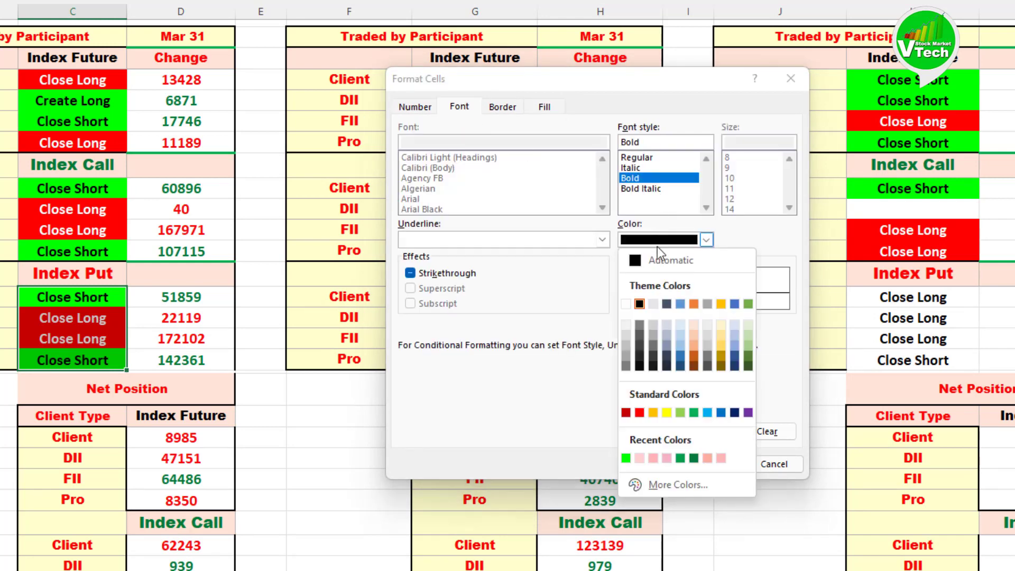
click(626, 303)
click(714, 463)
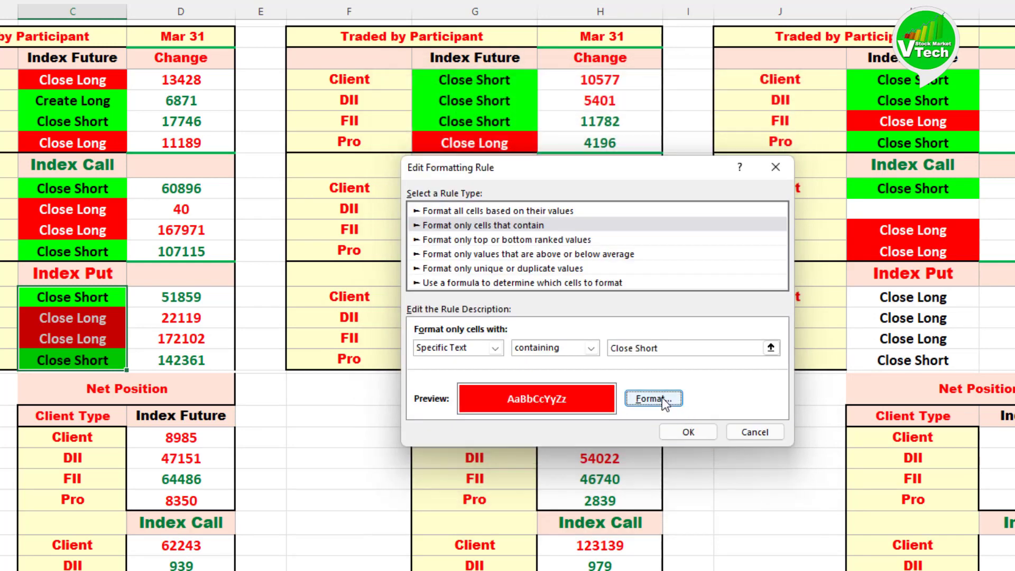
click(687, 433)
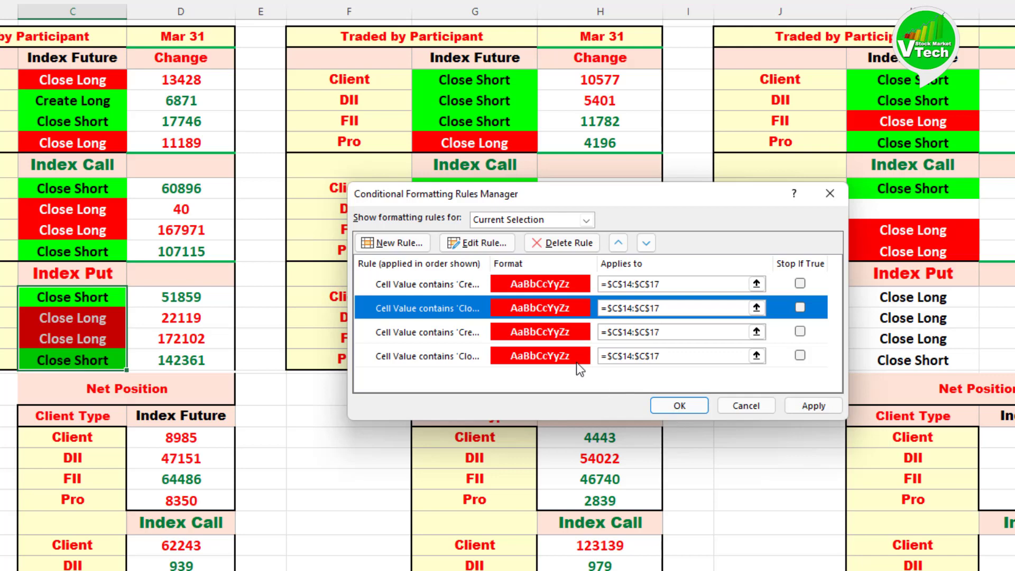
- Change the "Create Short" rule for C14:C17 to black text on a bright green fill
double_click(429, 335)
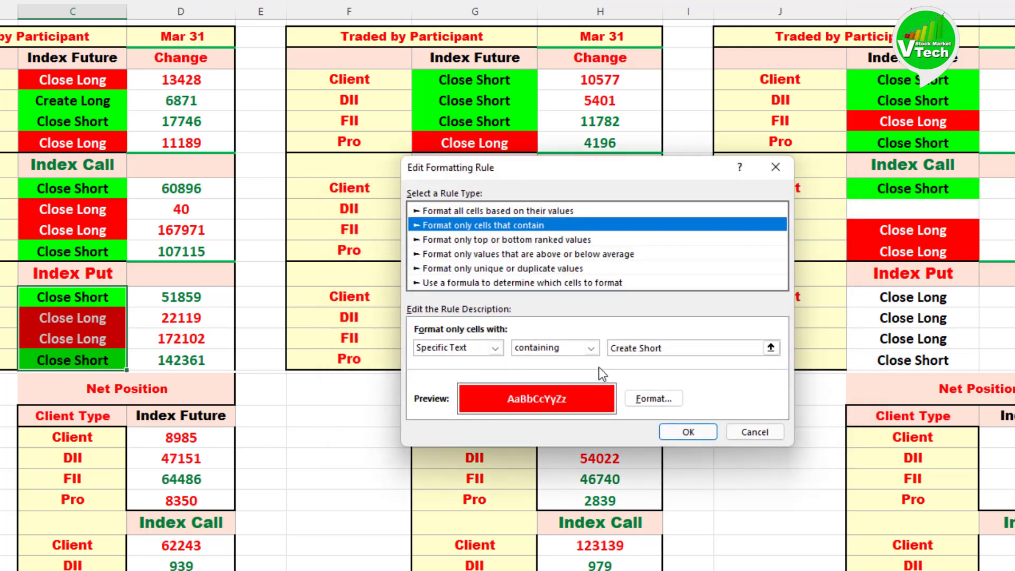
click(653, 398)
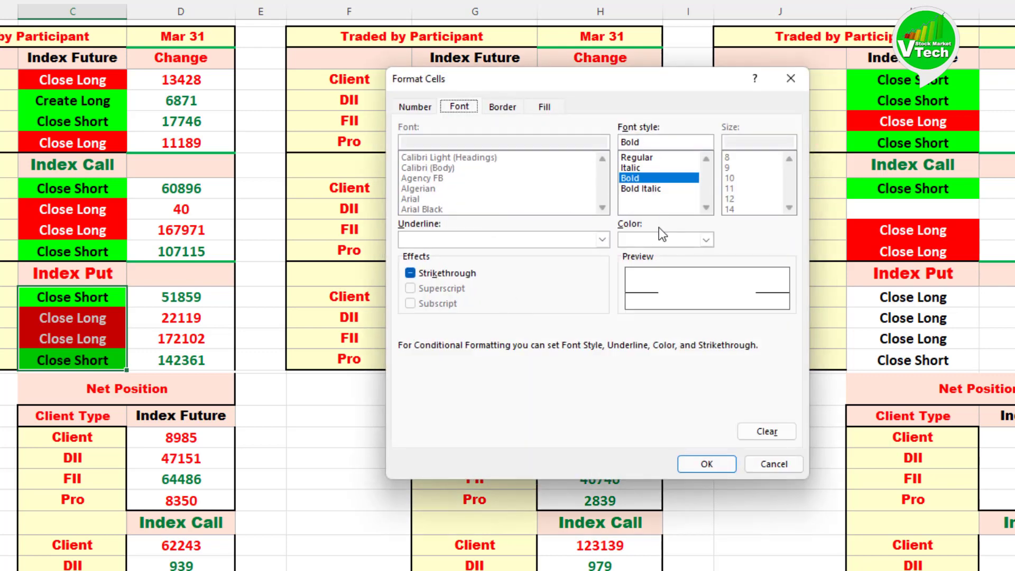
click(659, 240)
click(645, 300)
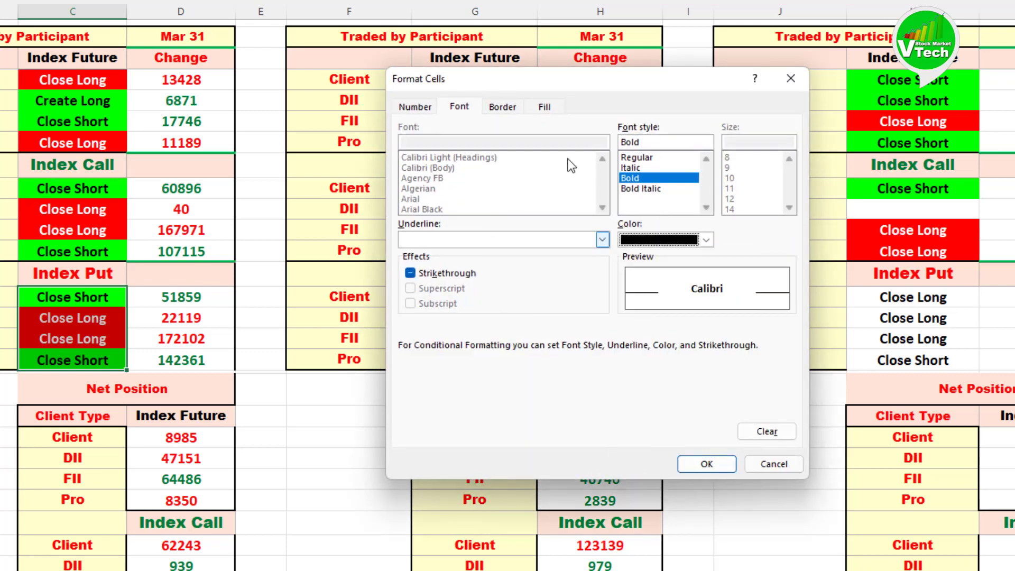
click(538, 106)
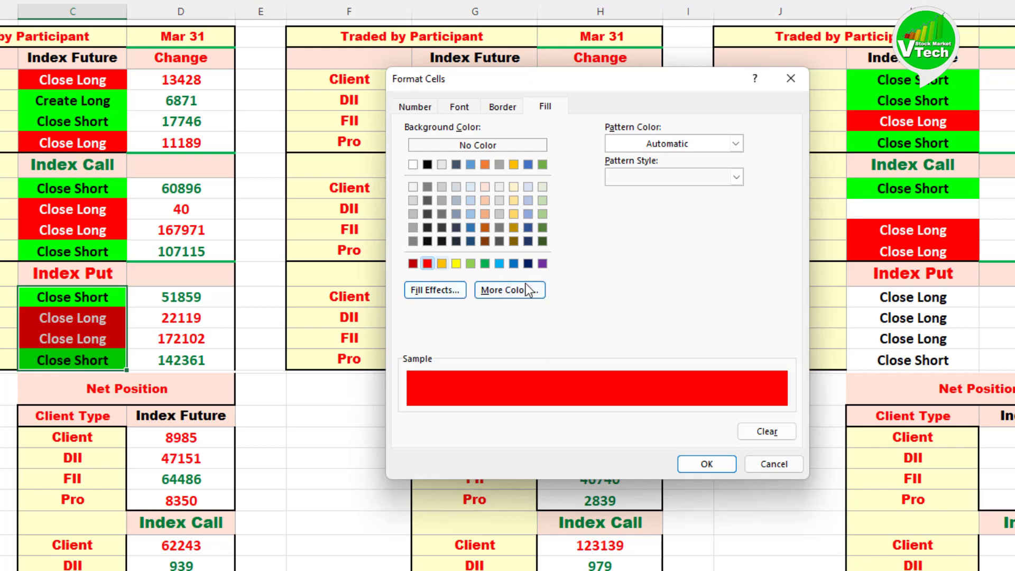
click(507, 288)
click(516, 254)
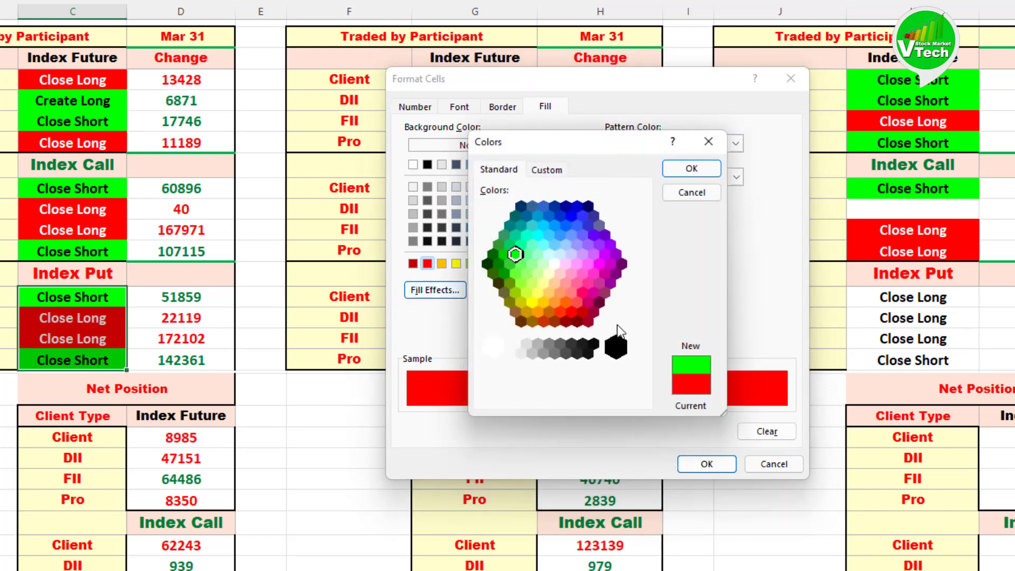
click(692, 168)
click(706, 463)
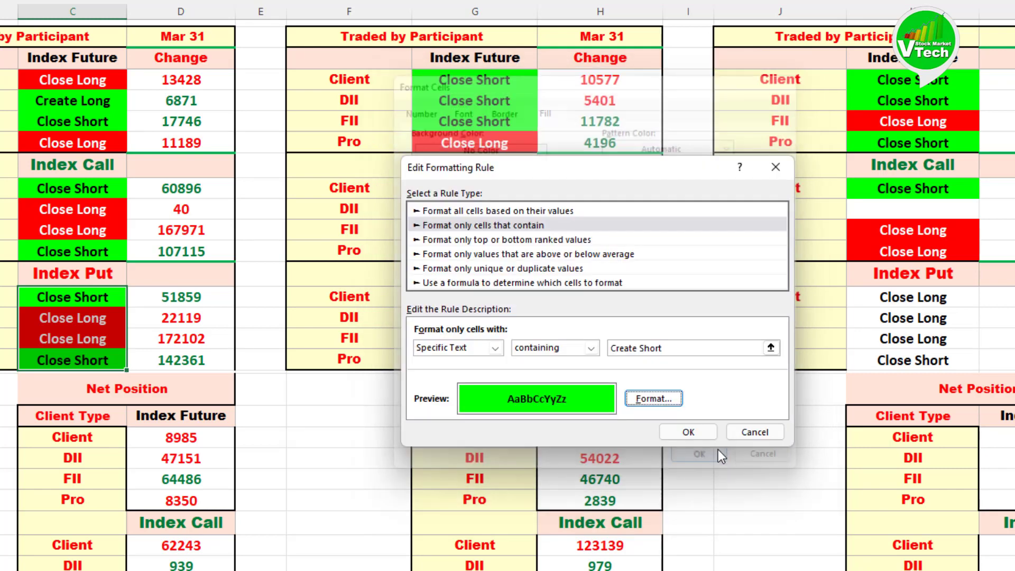
click(686, 432)
- Change the "Close Long" rule for C14:C17 to a bright green fill with black text and apply the edited rules
double_click(482, 357)
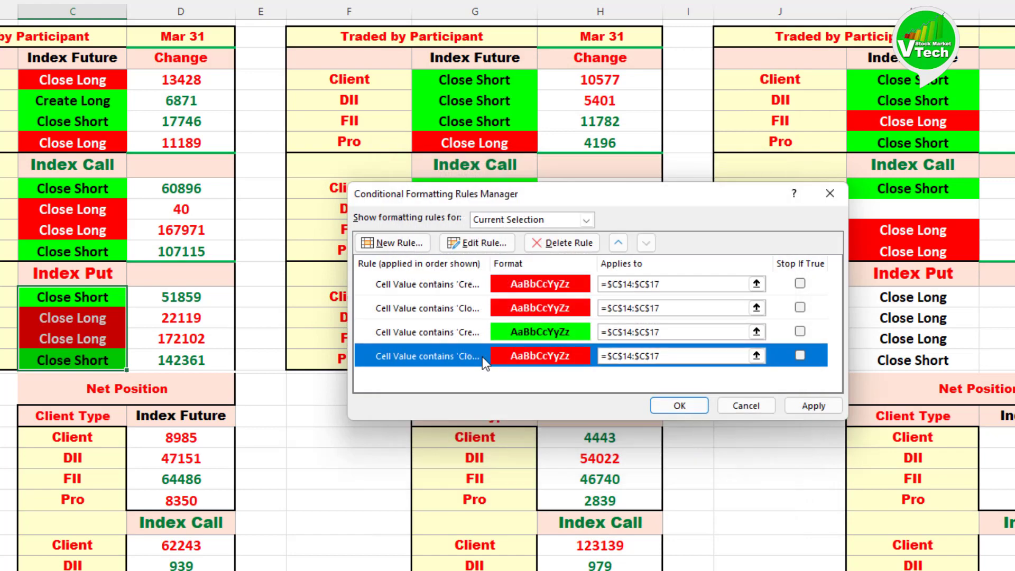
click(654, 398)
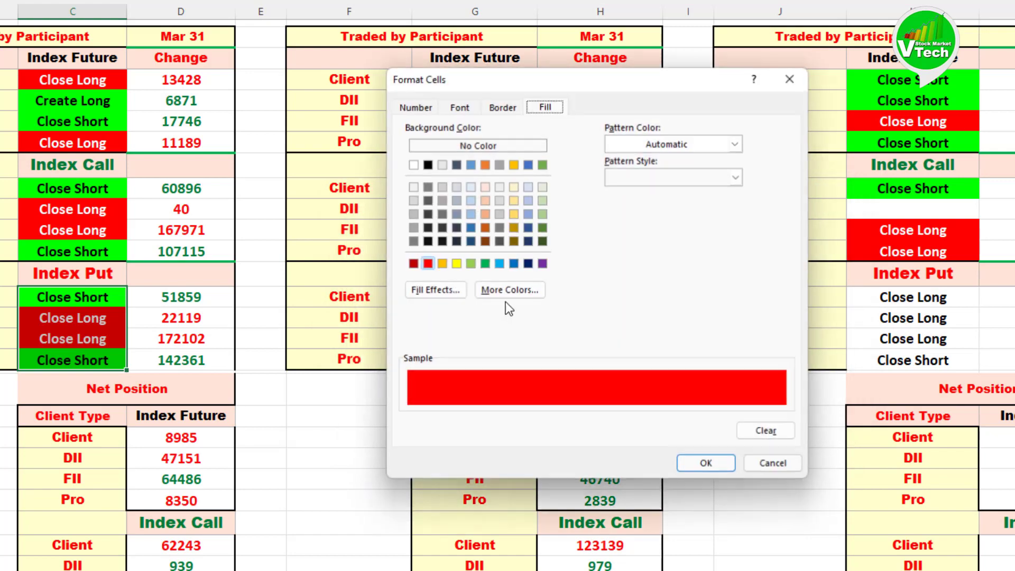
click(509, 289)
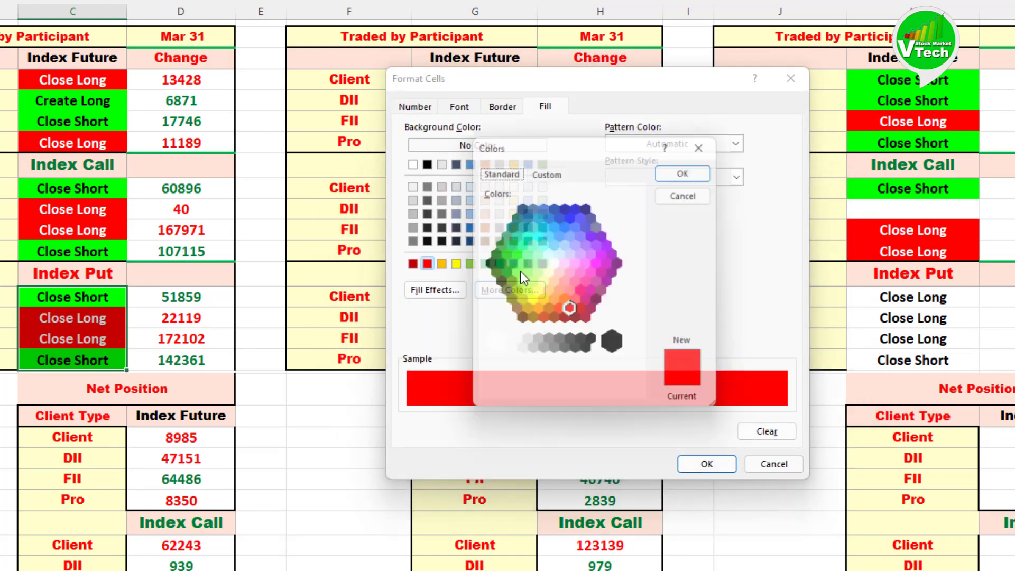
click(514, 253)
click(691, 168)
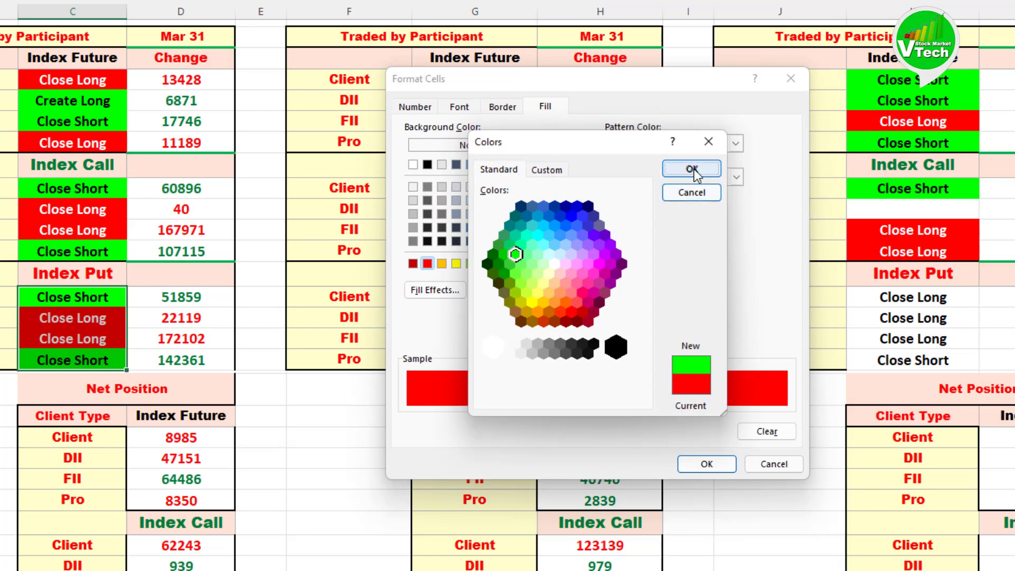
click(459, 106)
click(682, 240)
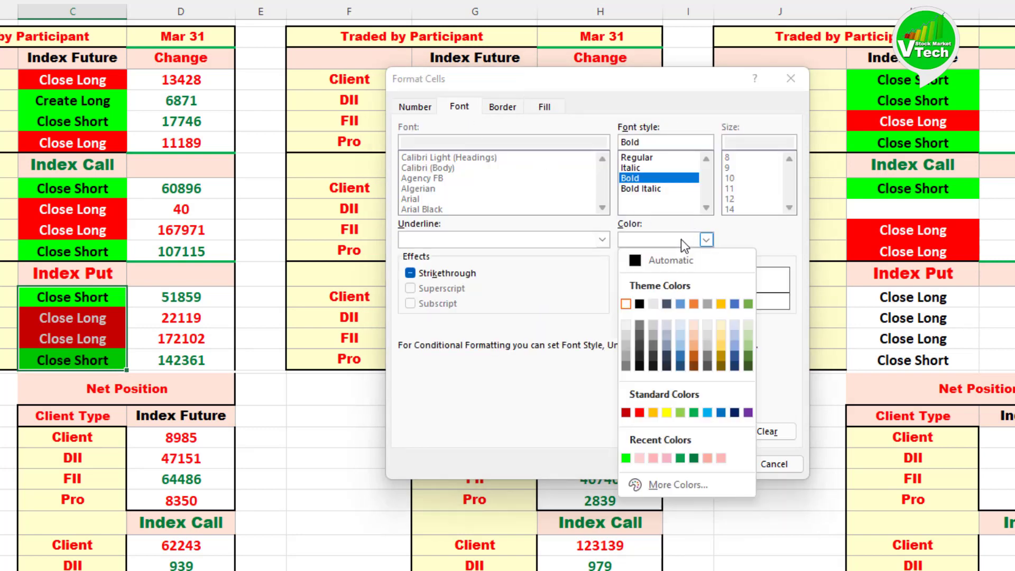
click(639, 304)
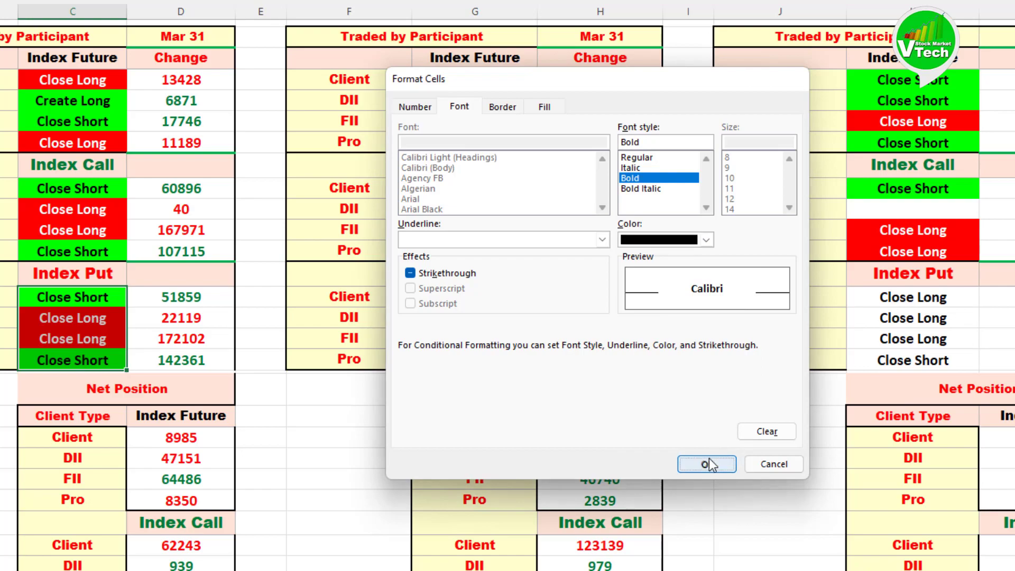
click(709, 460)
click(623, 389)
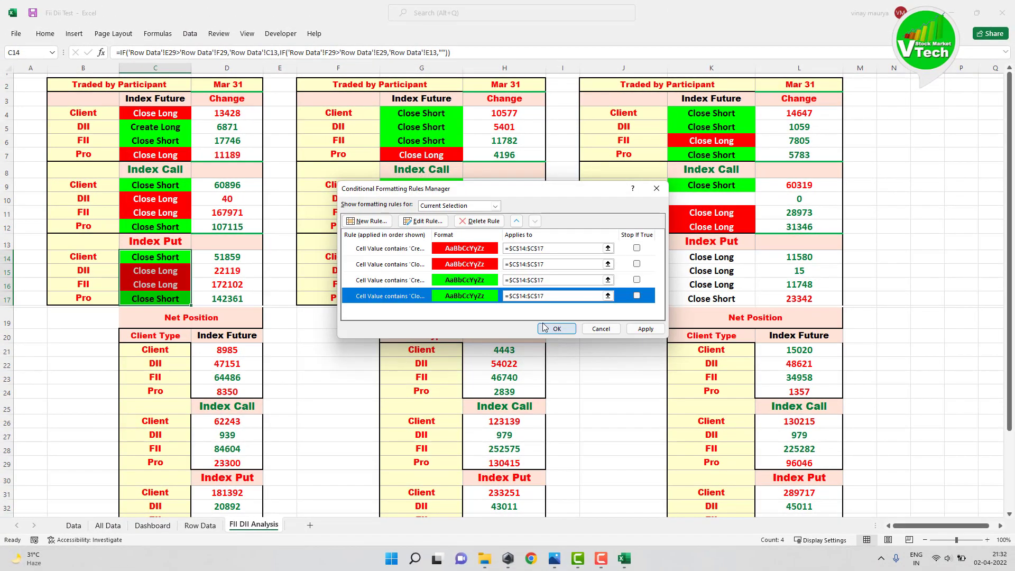
click(613, 367)
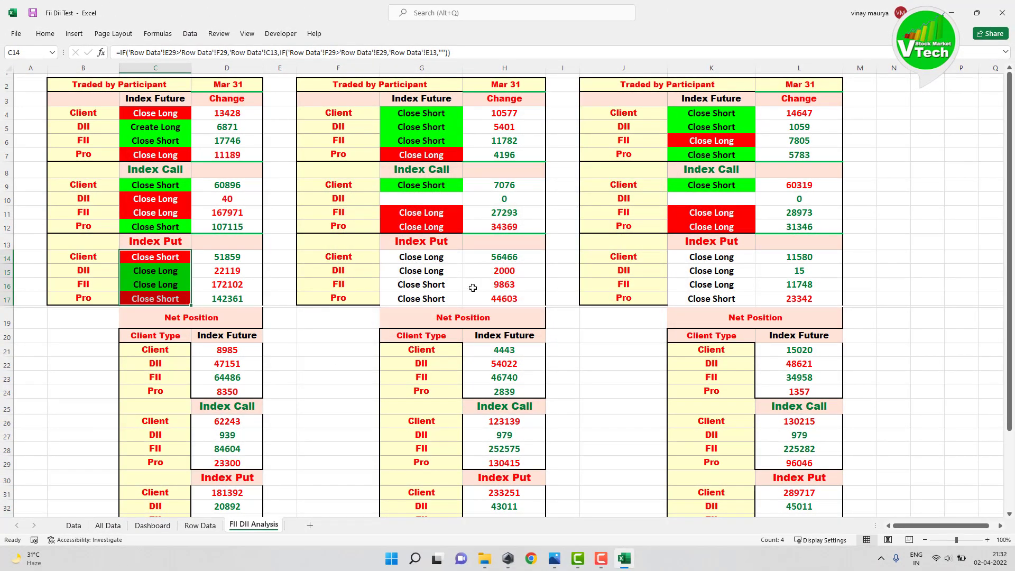
click(307, 322)
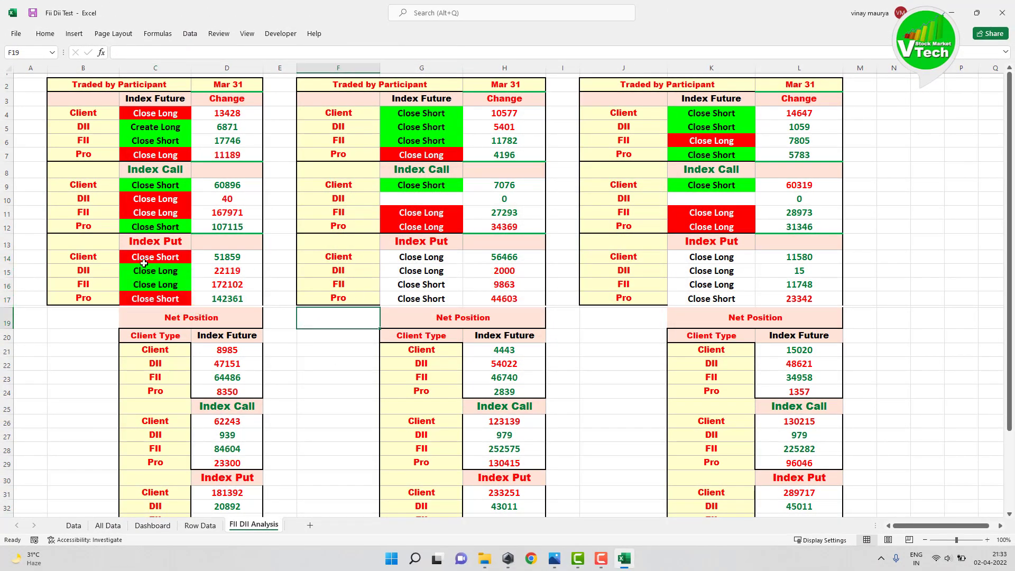
- Copy cells C14:C17 and paste only their formatting onto the second table's Index Put cells G14:G17
drag(134, 260, 151, 301)
right_click(151, 301)
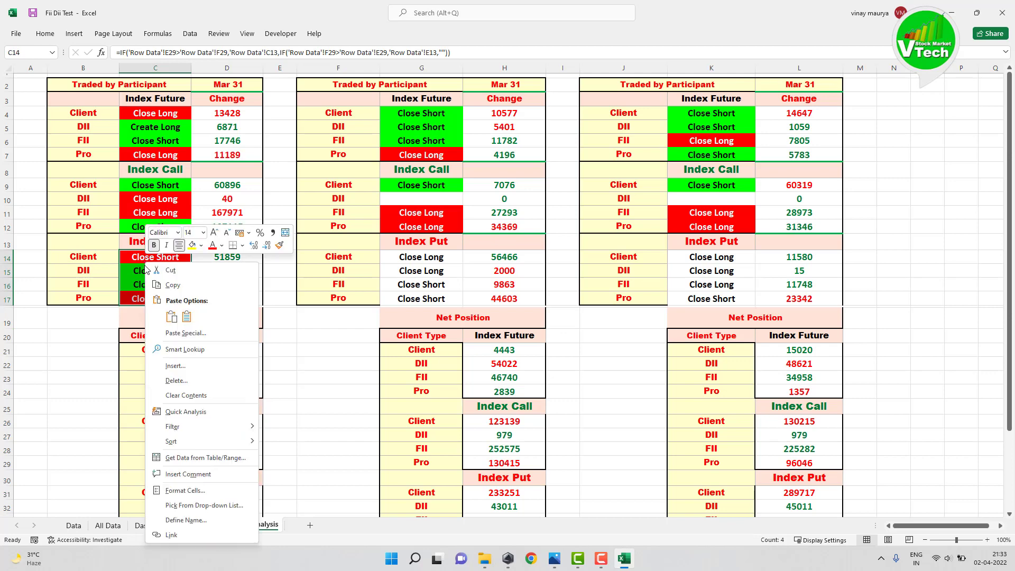
click(165, 285)
click(426, 261)
drag(426, 268, 421, 298)
right_click(422, 299)
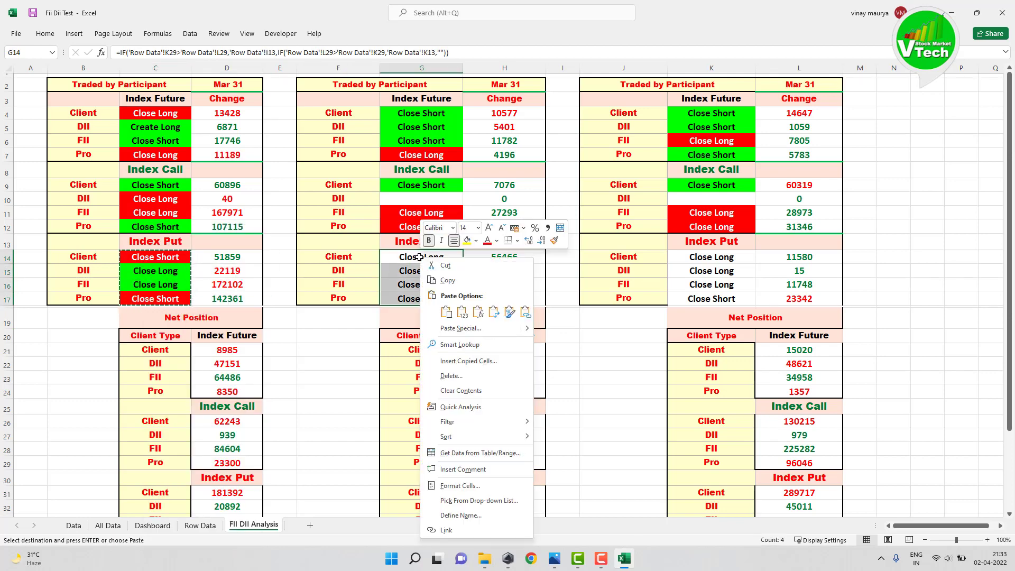
click(509, 314)
- Paste the copied Index Put formatting onto the third table's cells K14:K17
drag(701, 259, 705, 300)
right_click(708, 260)
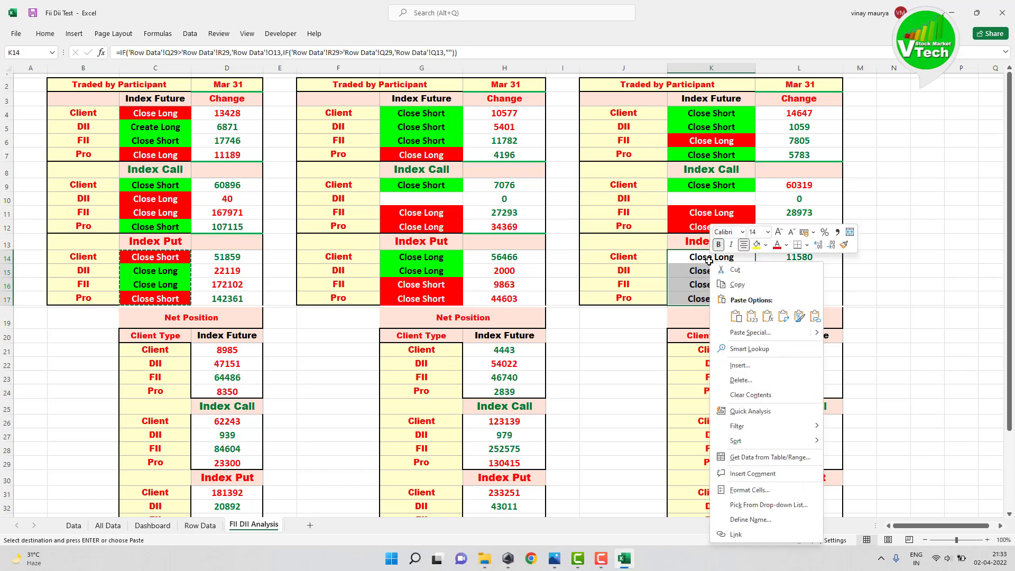
click(799, 316)
click(591, 349)
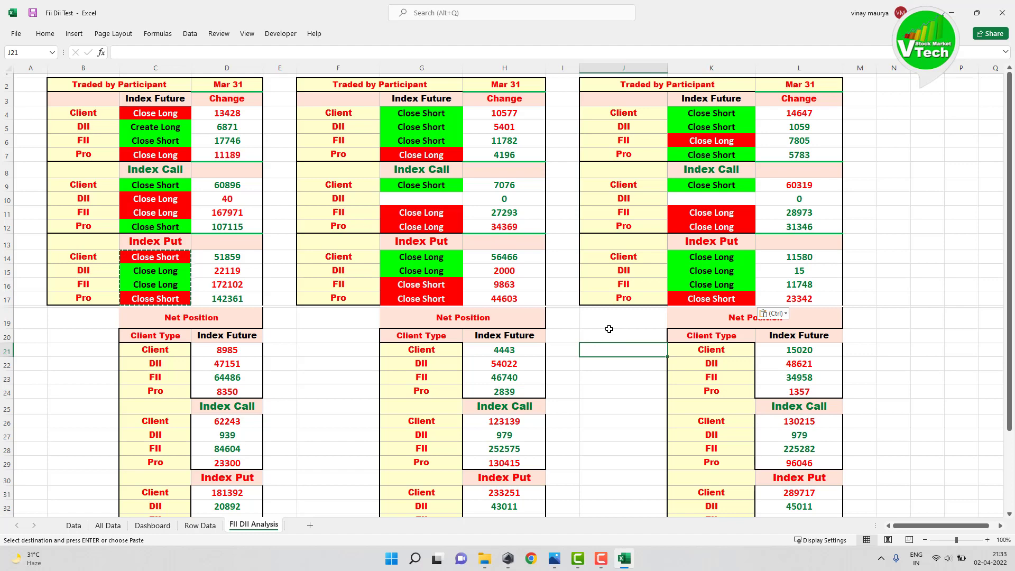
- Set the date in cell F4 of the Data sheet to 01042022
click(74, 525)
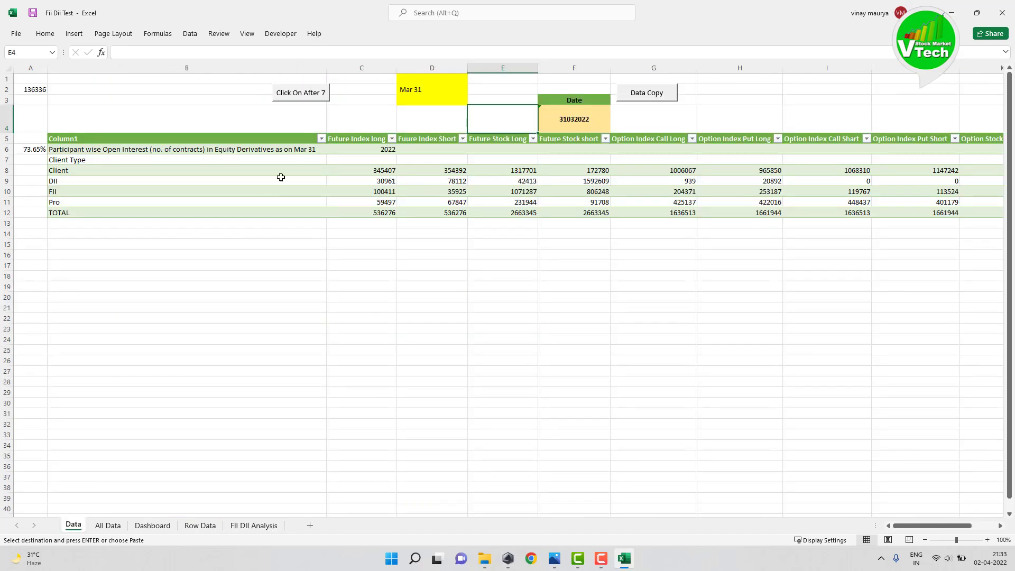
click(558, 120)
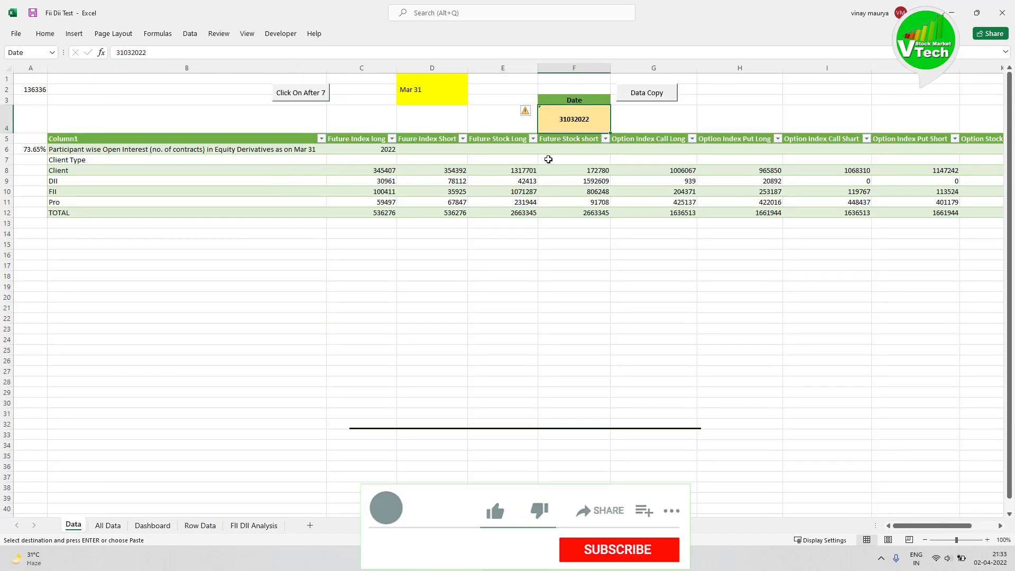
text(01042022)
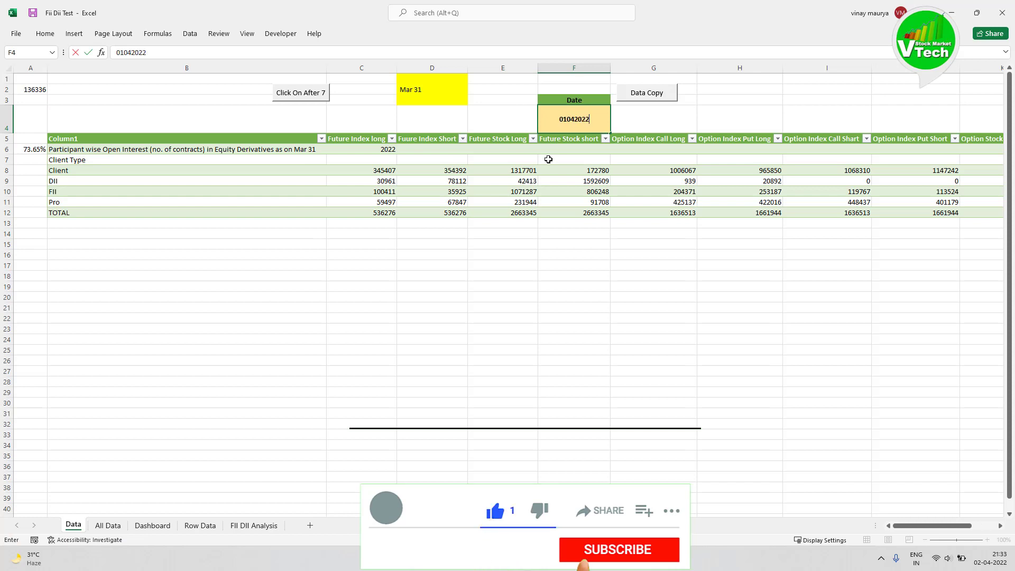
key(Left)
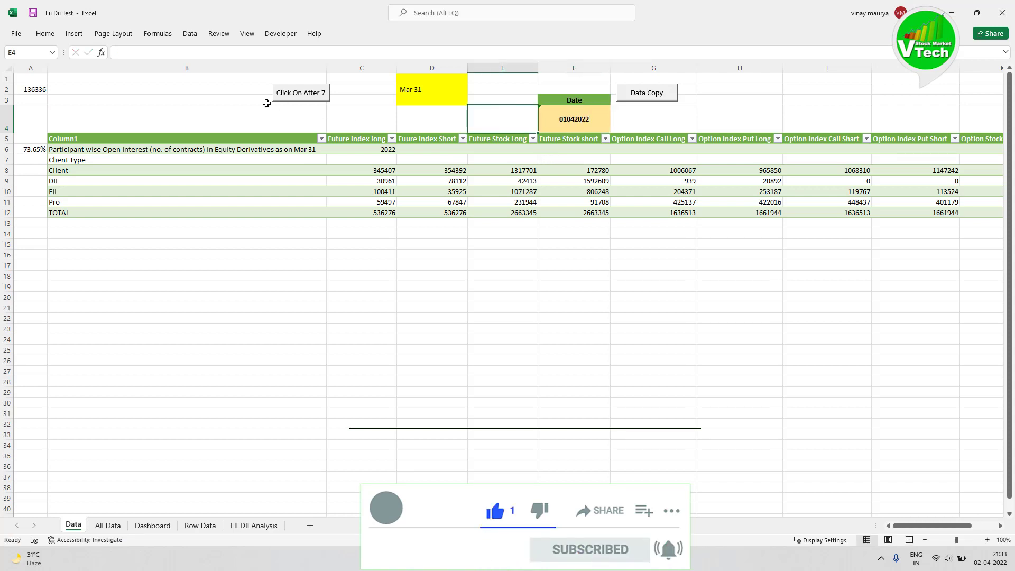
- Refresh the Data sheet's open interest table for the entered date and check the updated Dashboard and FII DII Analysis sheets
click(288, 101)
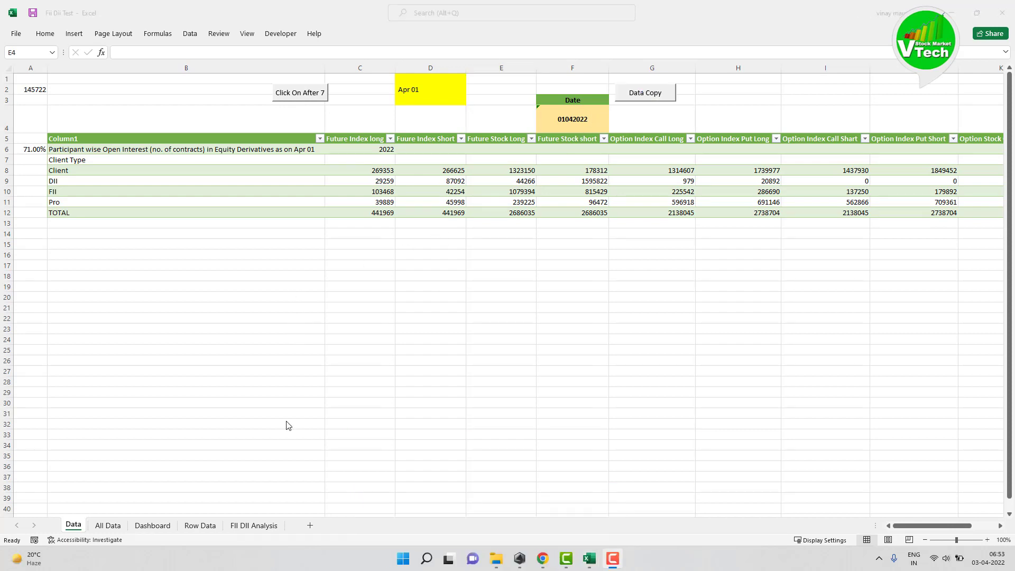
click(153, 525)
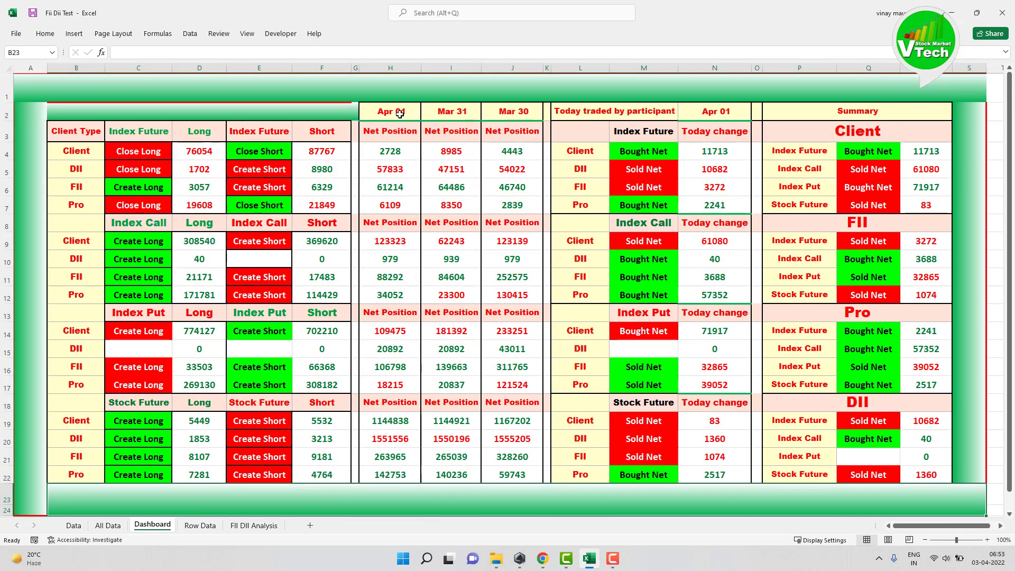
click(254, 526)
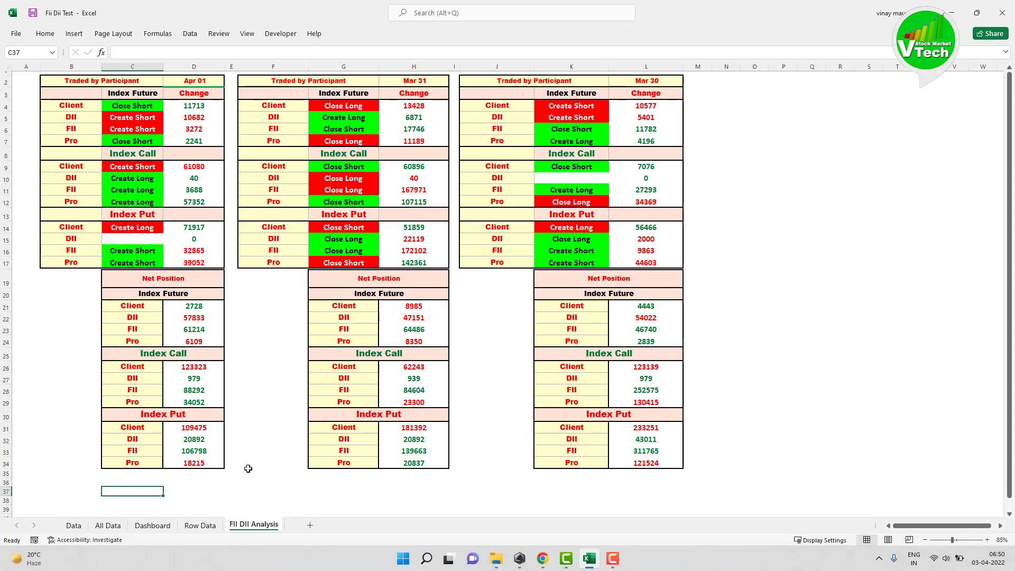
- Inspect the Index Future formula in Row Data cell C3 and compare the Row Data, Dashboard and FII DII Analysis sheets
click(201, 525)
click(114, 106)
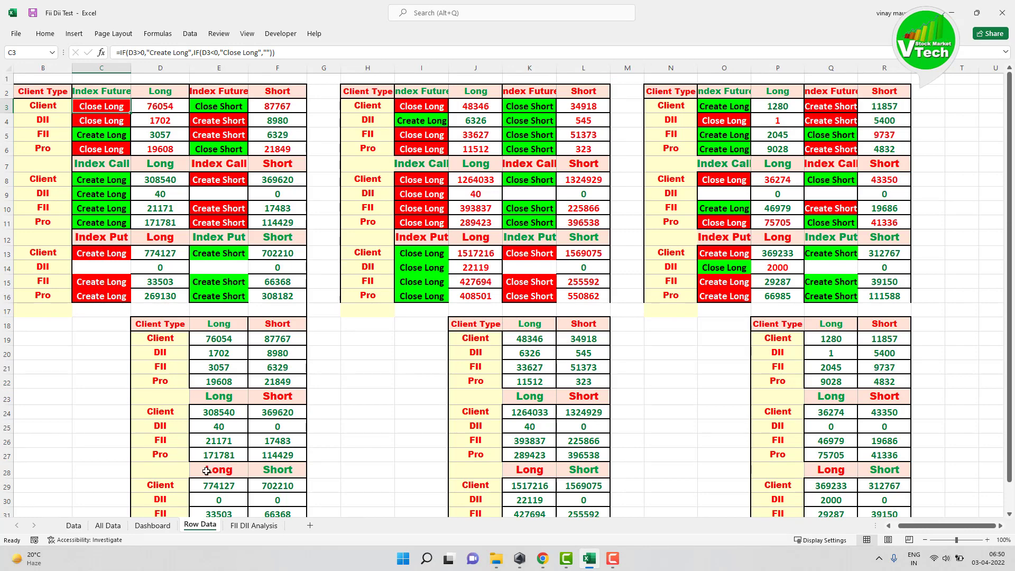
click(154, 525)
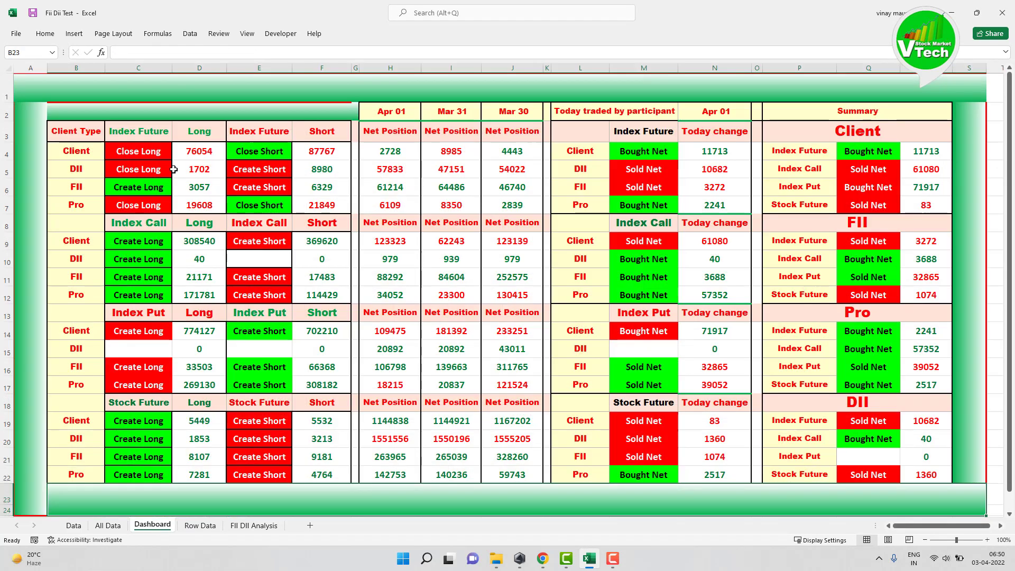
click(200, 525)
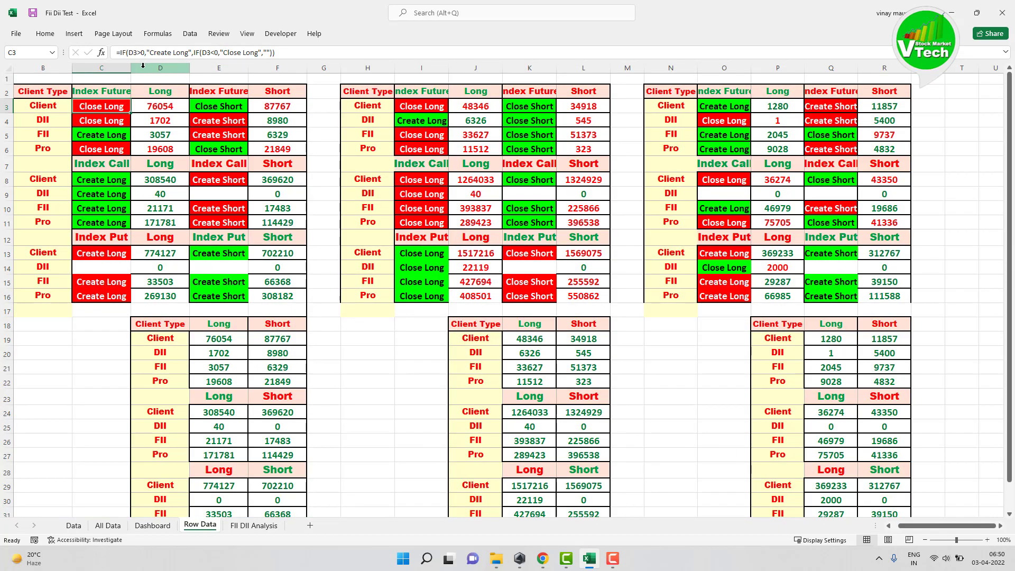
click(253, 525)
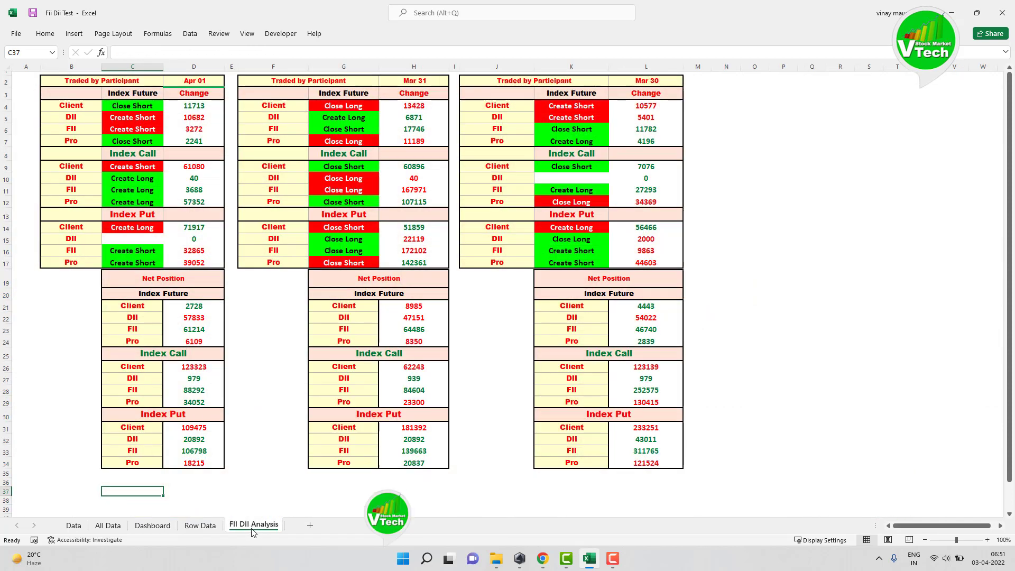